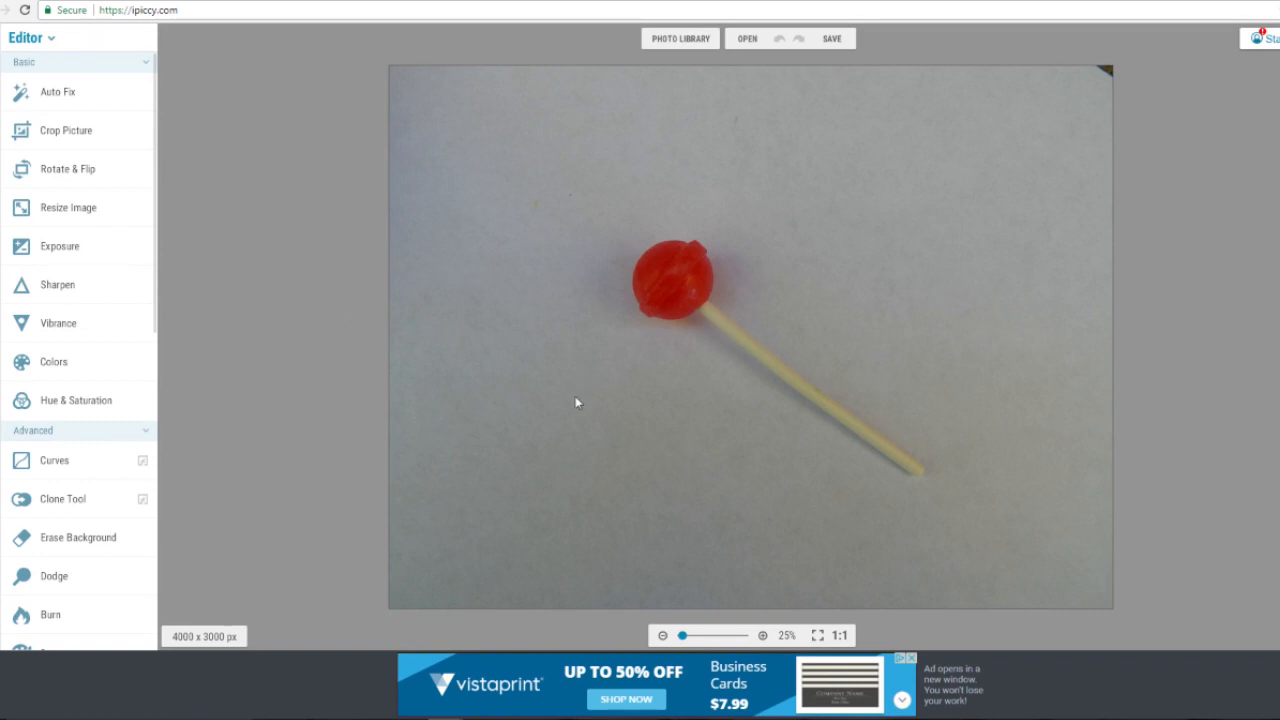
# Brighten the whole lollipop photo by setting the Exposure highlights to 77 and applying the adjustment.
pyautogui.click(45, 250)
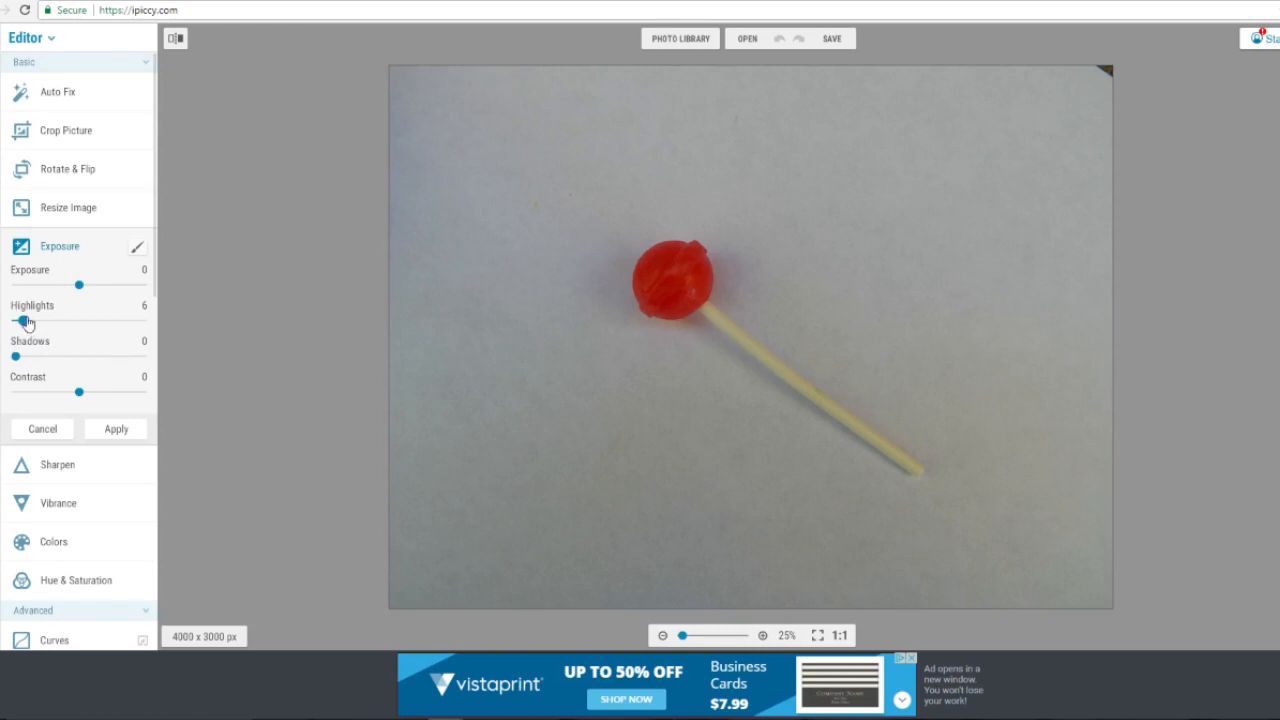
pyautogui.moveTo(69, 323); pyautogui.dragTo(102, 318)
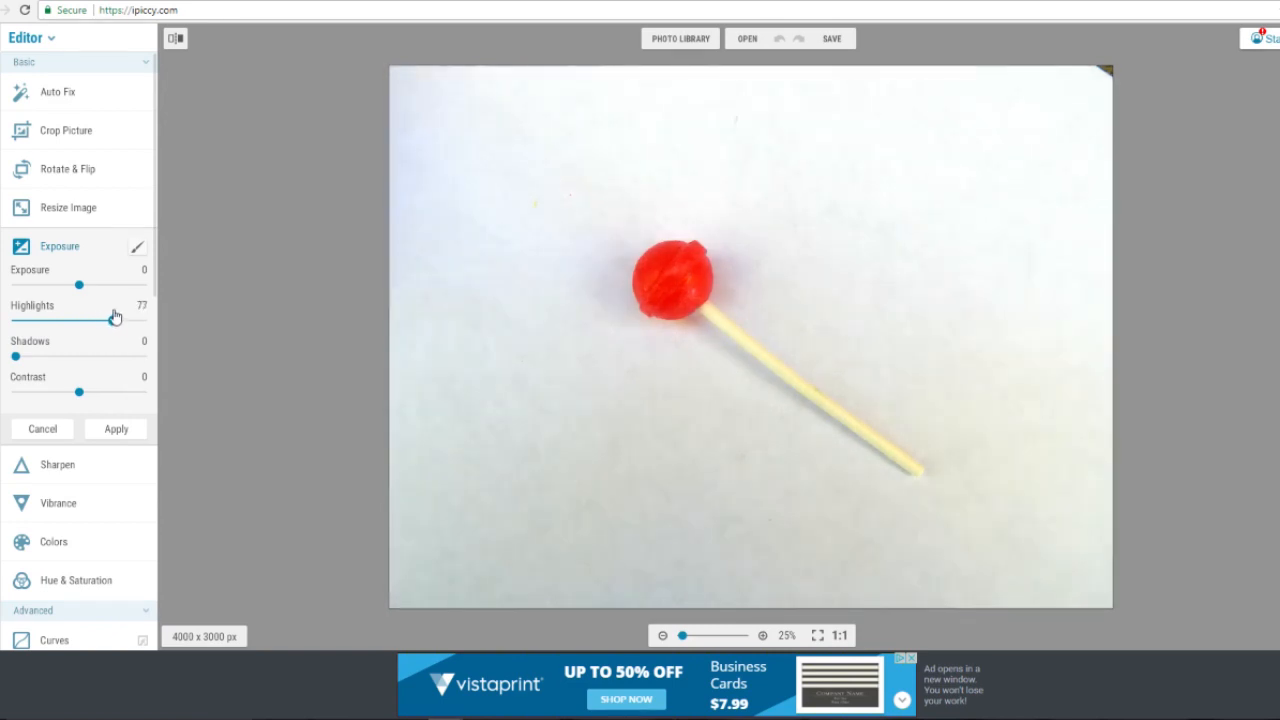
pyautogui.click(115, 432)
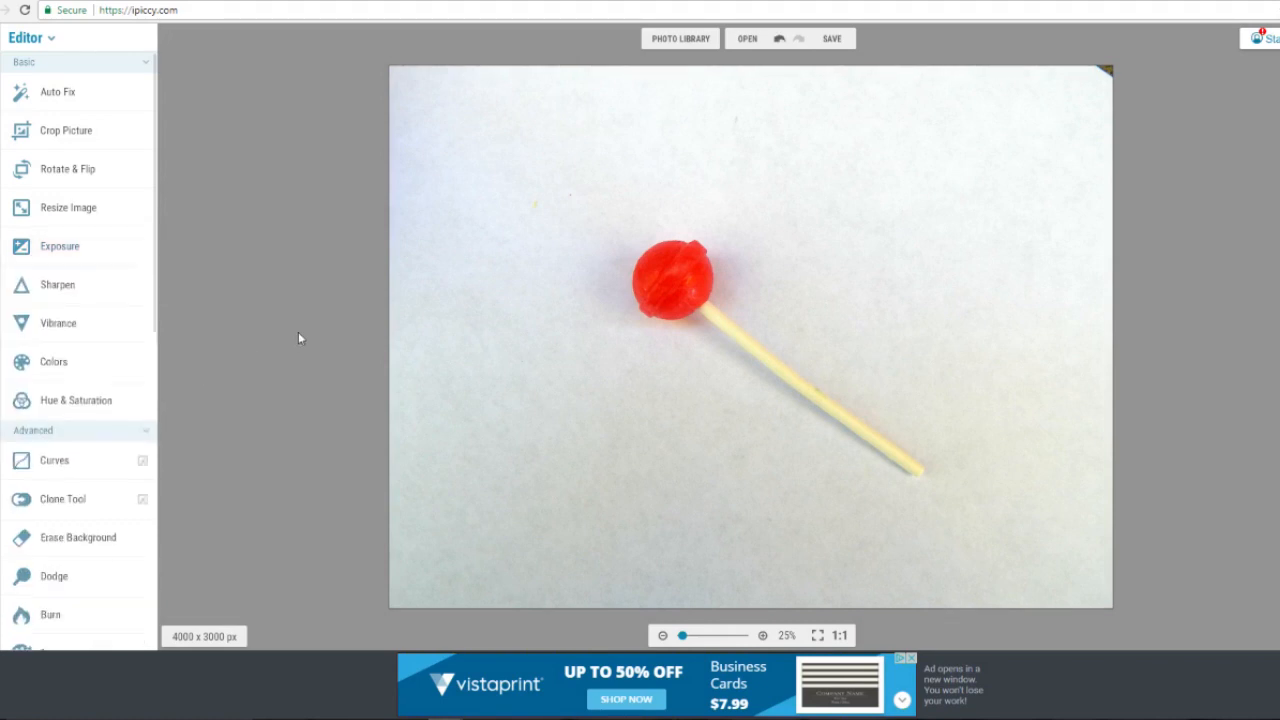
# Set up another Exposure adjustment with highlights 31 and a reversed effect mask using brush size 115 and hardness 81.
pyautogui.click(75, 252)
pyautogui.moveTo(16, 322); pyautogui.dragTo(57, 323)
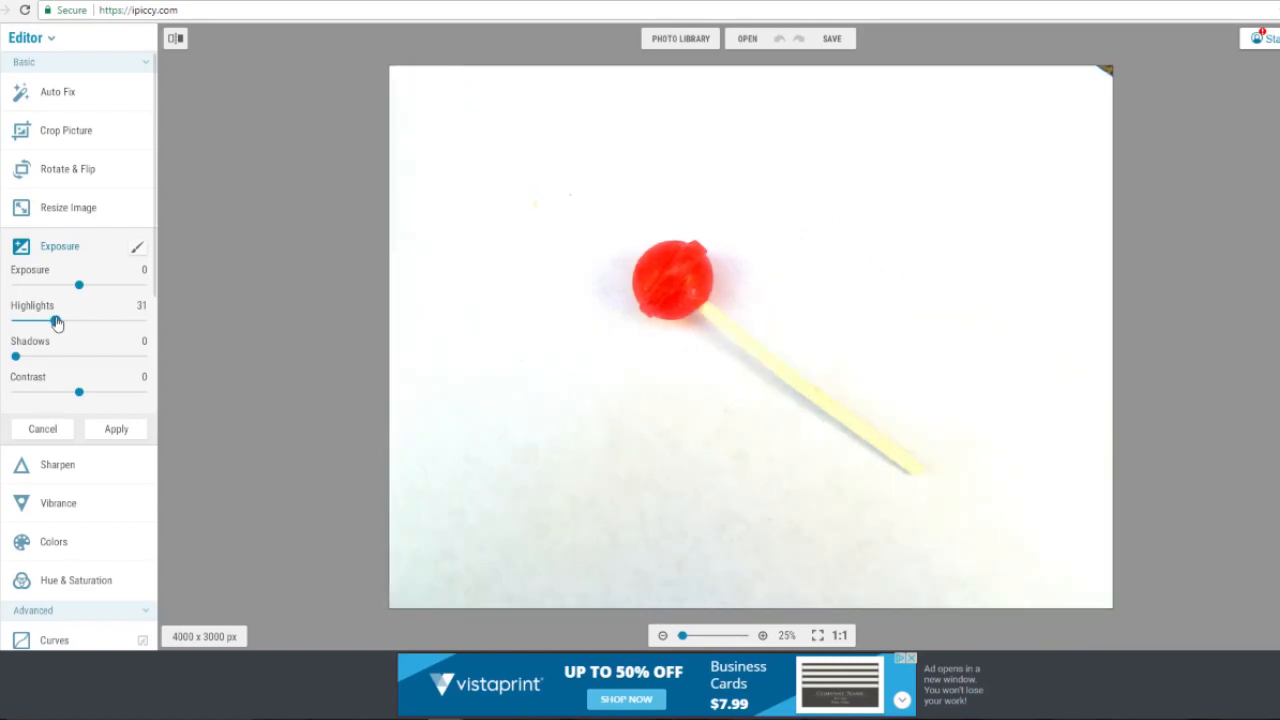
pyautogui.click(138, 250)
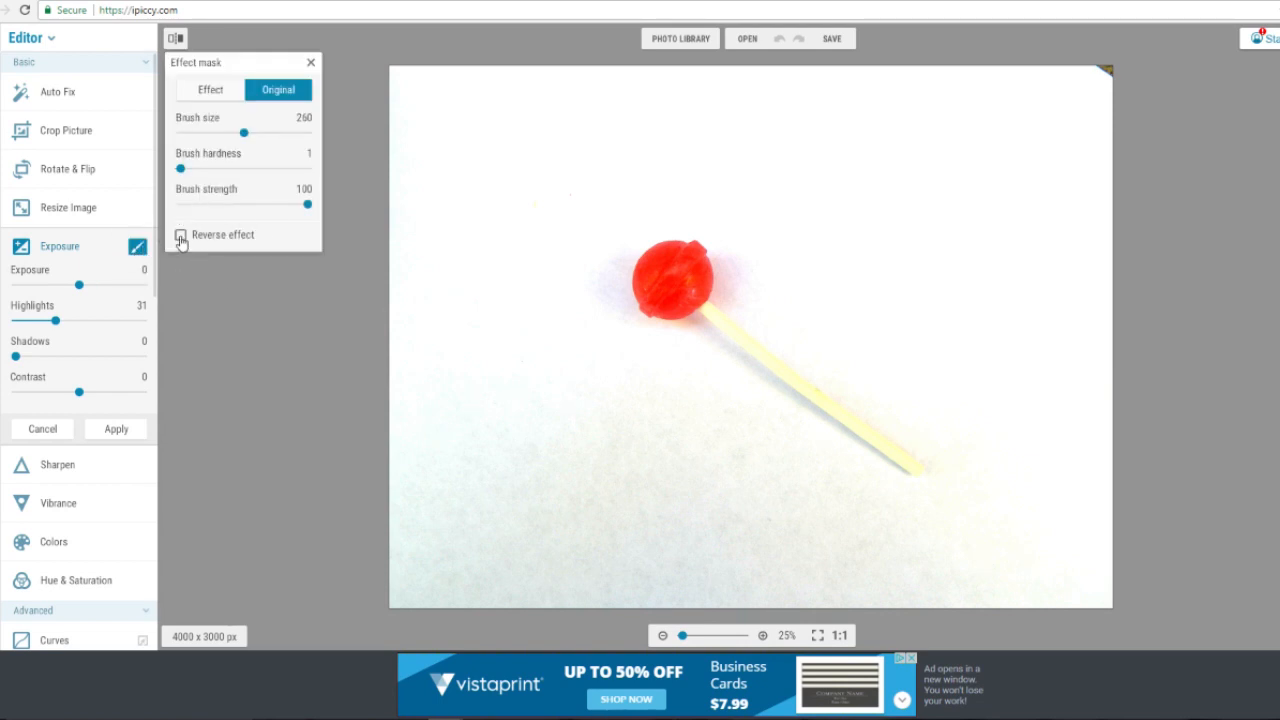
pyautogui.click(181, 238)
pyautogui.moveTo(450, 170)
pyautogui.mouseDown()
pyautogui.moveTo(420, 245)
pyautogui.moveTo(454, 312)
pyautogui.moveTo(495, 297)
pyautogui.moveTo(391, 371)
pyautogui.moveTo(740, 545)
pyautogui.moveTo(580, 407)
pyautogui.moveTo(489, 263)
pyautogui.moveTo(609, 71)
pyautogui.moveTo(1108, 98)
pyautogui.moveTo(1085, 195)
pyautogui.moveTo(814, 129)
pyautogui.moveTo(917, 289)
pyautogui.moveTo(1115, 457)
pyautogui.moveTo(1088, 560)
pyautogui.moveTo(960, 570)
pyautogui.moveTo(870, 545)
pyautogui.moveTo(838, 555)
pyautogui.moveTo(597, 369)
pyautogui.moveTo(563, 276)
pyautogui.moveTo(207, 187)
pyautogui.mouseUp()
pyautogui.moveTo(244, 132)
pyautogui.mouseDown()
pyautogui.moveTo(208, 132)
pyautogui.moveTo(282, 168)
pyautogui.mouseUp()
# Paint the brightening effect over the grey paper around the lollipop and its stick, and apply it.
pyautogui.scroll(3, 650, 228)
pyautogui.moveTo(650, 228)
pyautogui.mouseDown()
pyautogui.moveTo(596, 241)
pyautogui.moveTo(515, 297)
pyautogui.moveTo(534, 282)
pyautogui.moveTo(504, 325)
pyautogui.moveTo(519, 310)
pyautogui.moveTo(503, 367)
pyautogui.moveTo(513, 458)
pyautogui.moveTo(499, 292)
pyautogui.moveTo(569, 218)
pyautogui.moveTo(391, 216)
pyautogui.moveTo(638, 170)
pyautogui.moveTo(526, 211)
pyautogui.moveTo(624, 238)
pyautogui.moveTo(512, 292)
pyautogui.moveTo(564, 262)
pyautogui.moveTo(664, 268)
pyautogui.moveTo(716, 333)
pyautogui.moveTo(678, 271)
pyautogui.moveTo(710, 333)
pyautogui.moveTo(710, 389)
pyautogui.moveTo(803, 453)
pyautogui.mouseUp()
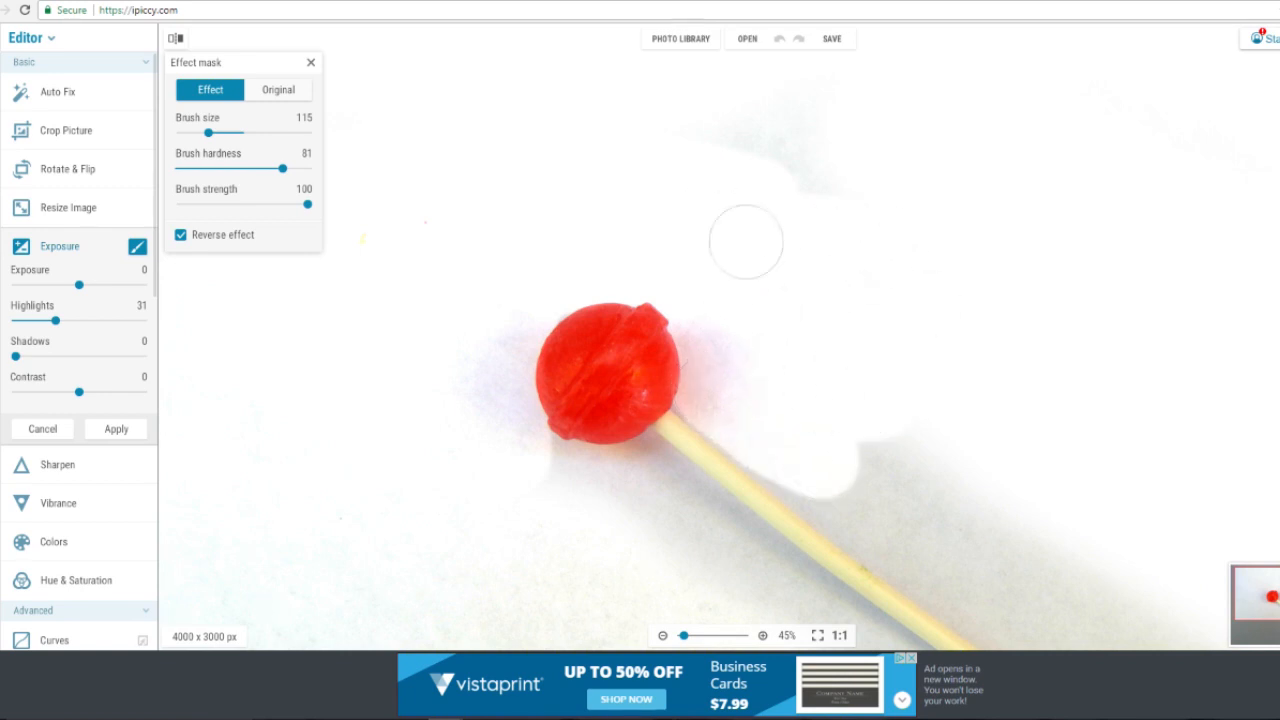
pyautogui.scroll(-5, 1088, 513)
pyautogui.scroll(5, 1088, 513)
pyautogui.moveTo(1108, 448)
pyautogui.mouseDown()
pyautogui.moveTo(1171, 357)
pyautogui.moveTo(1228, 486)
pyautogui.moveTo(1057, 501)
pyautogui.moveTo(1029, 486)
pyautogui.moveTo(1046, 480)
pyautogui.moveTo(917, 441)
pyautogui.moveTo(692, 330)
pyautogui.mouseUp()
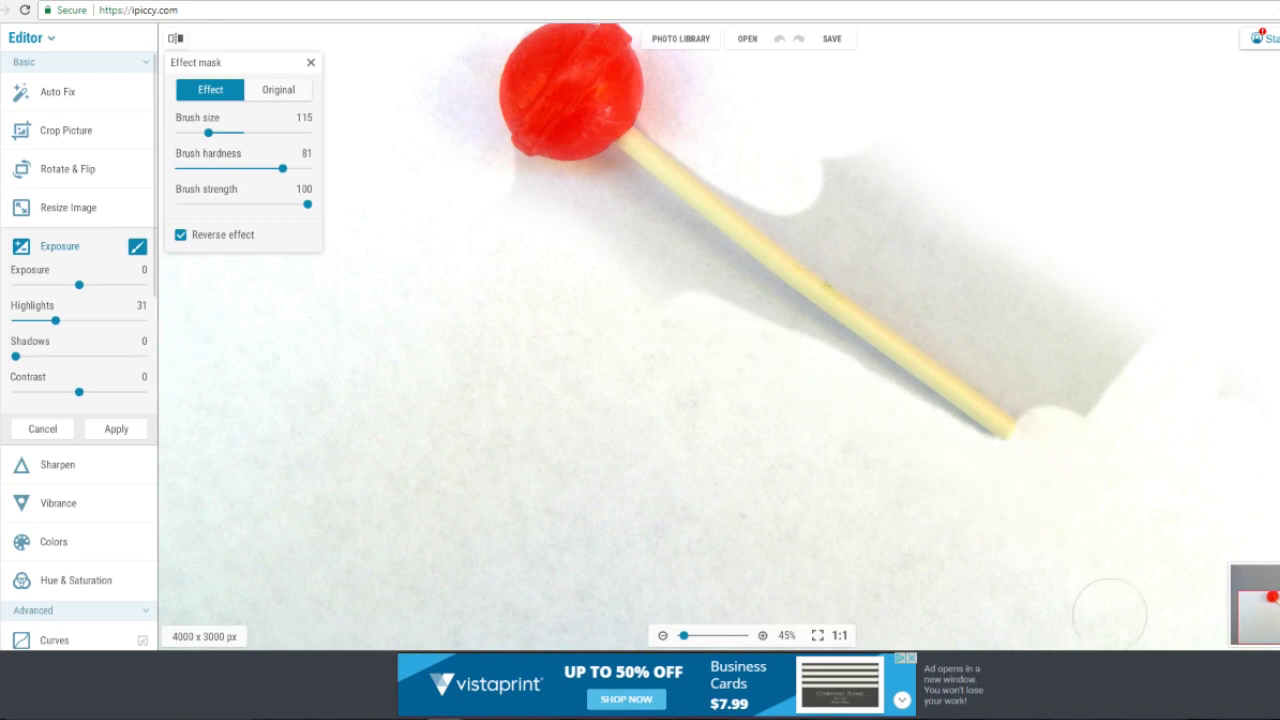
pyautogui.moveTo(972, 493)
pyautogui.mouseDown()
pyautogui.moveTo(521, 235)
pyautogui.moveTo(499, 207)
pyautogui.moveTo(506, 179)
pyautogui.moveTo(550, 199)
pyautogui.moveTo(539, 193)
pyautogui.moveTo(618, 200)
pyautogui.moveTo(611, 188)
pyautogui.moveTo(767, 312)
pyautogui.moveTo(1007, 452)
pyautogui.moveTo(1060, 434)
pyautogui.moveTo(1037, 388)
pyautogui.moveTo(853, 272)
pyautogui.moveTo(670, 119)
pyautogui.moveTo(849, 178)
pyautogui.moveTo(1191, 360)
pyautogui.moveTo(1092, 333)
pyautogui.moveTo(941, 260)
pyautogui.moveTo(1127, 449)
pyautogui.moveTo(1046, 463)
pyautogui.mouseUp()
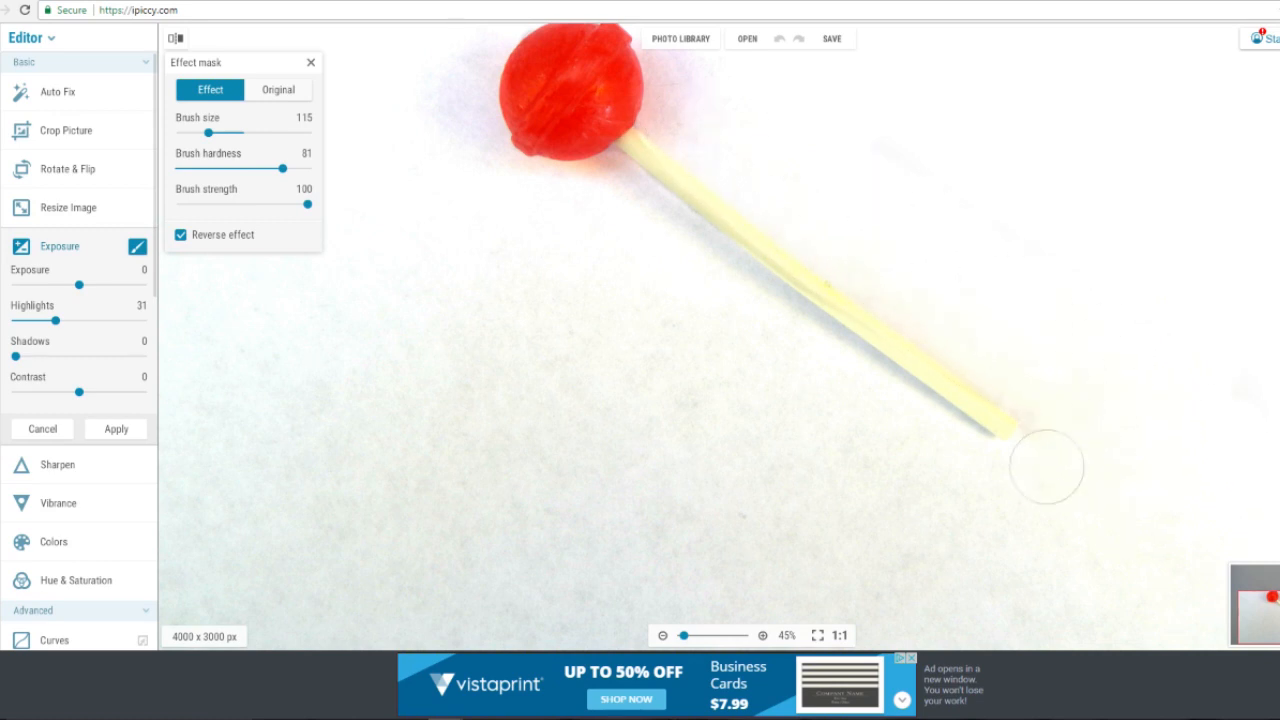
pyautogui.scroll(-2, 894, 325)
pyautogui.scroll(1, 744, 260)
pyautogui.scroll(-1, 708, 393)
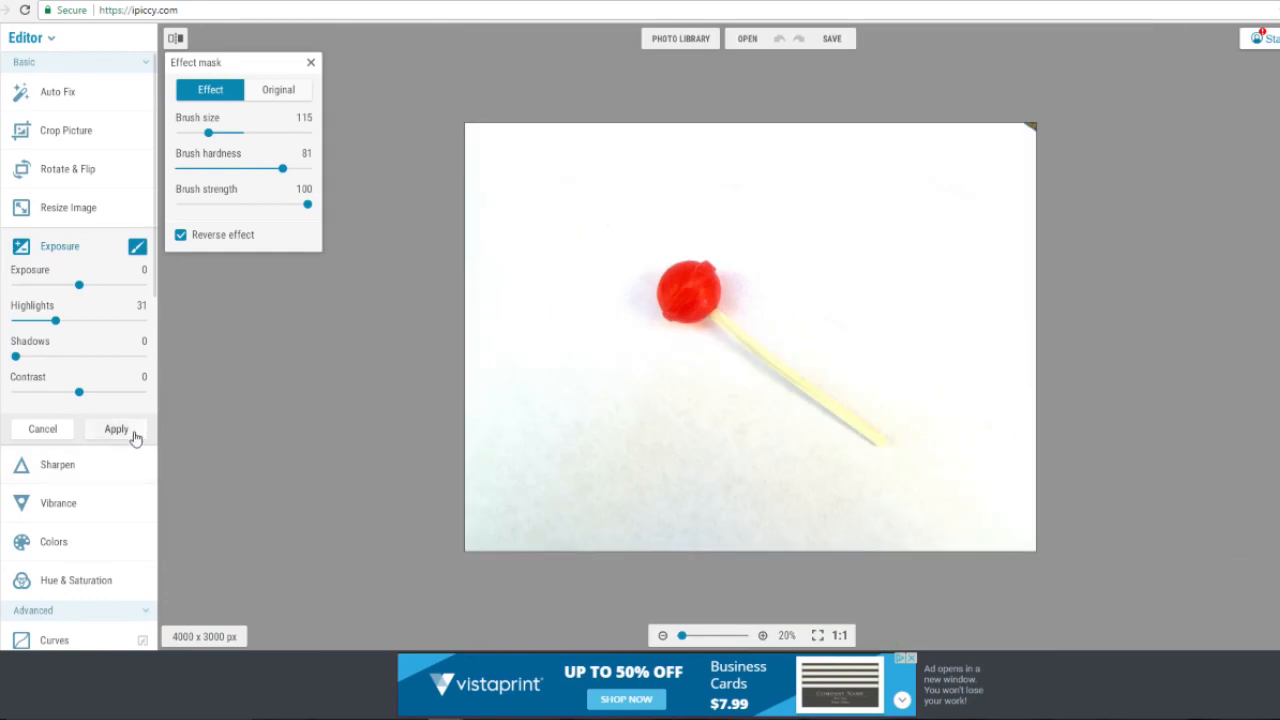
pyautogui.click(122, 430)
# Set the Exposure highlights to 100 with a reversed mask and paint the effect over the remaining background up to the photo's edges.
pyautogui.click(101, 254)
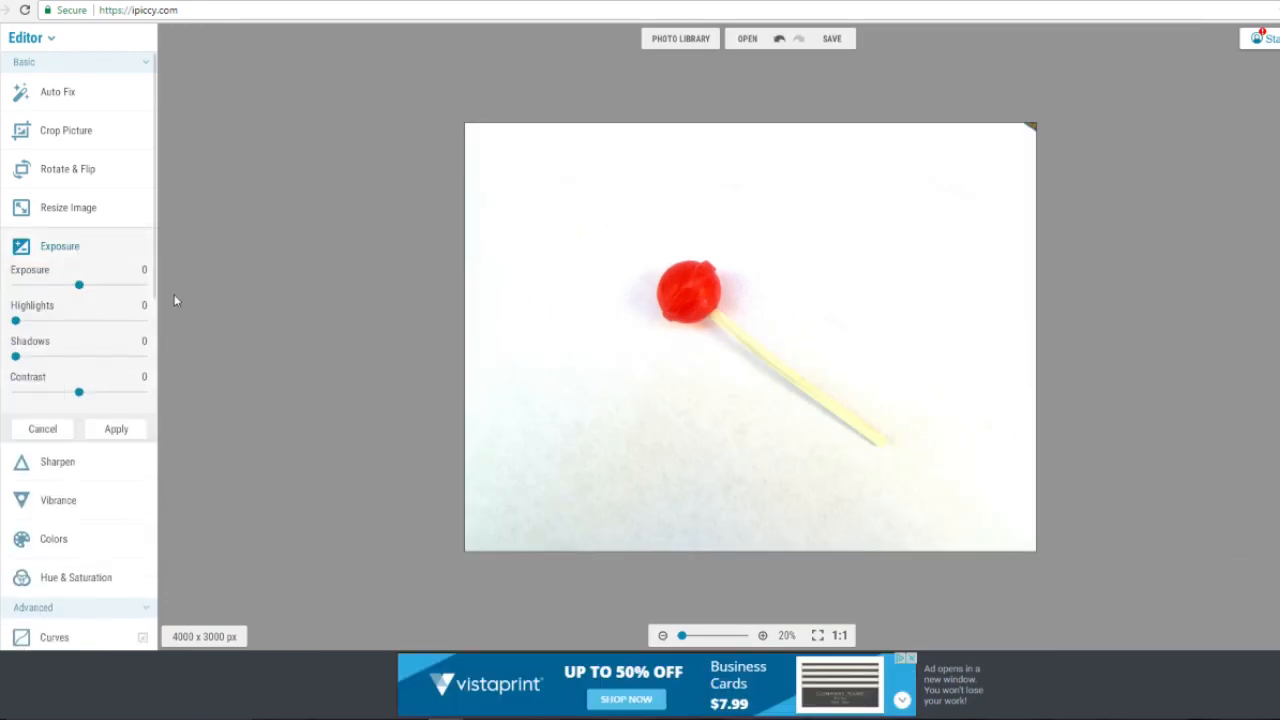
pyautogui.moveTo(15, 320); pyautogui.dragTo(142, 320)
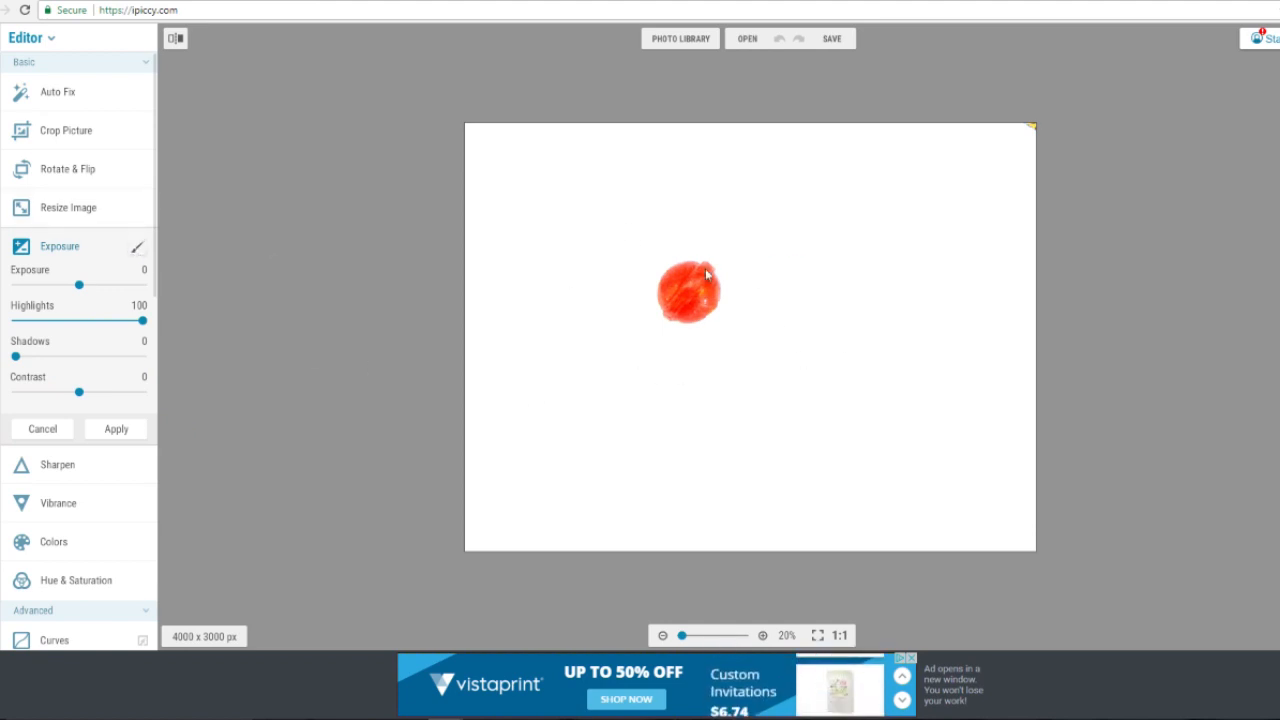
pyautogui.click(138, 248)
pyautogui.click(181, 235)
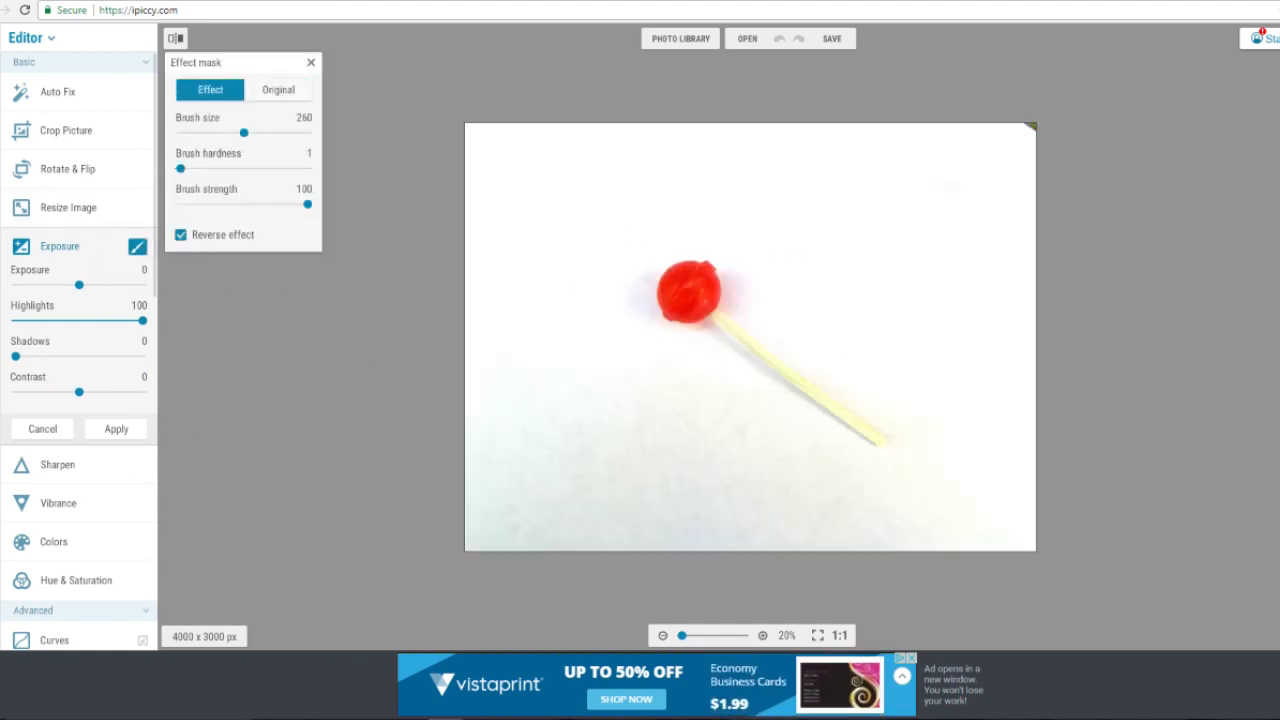
pyautogui.moveTo(490, 530)
pyautogui.mouseDown()
pyautogui.moveTo(580, 500)
pyautogui.moveTo(680, 537)
pyautogui.moveTo(640, 429)
pyautogui.moveTo(680, 381)
pyautogui.moveTo(789, 449)
pyautogui.moveTo(774, 486)
pyautogui.moveTo(950, 516)
pyautogui.moveTo(909, 494)
pyautogui.moveTo(849, 489)
pyautogui.moveTo(874, 491)
pyautogui.moveTo(928, 388)
pyautogui.moveTo(886, 397)
pyautogui.moveTo(786, 334)
pyautogui.moveTo(873, 292)
pyautogui.moveTo(1039, 126)
pyautogui.mouseUp()
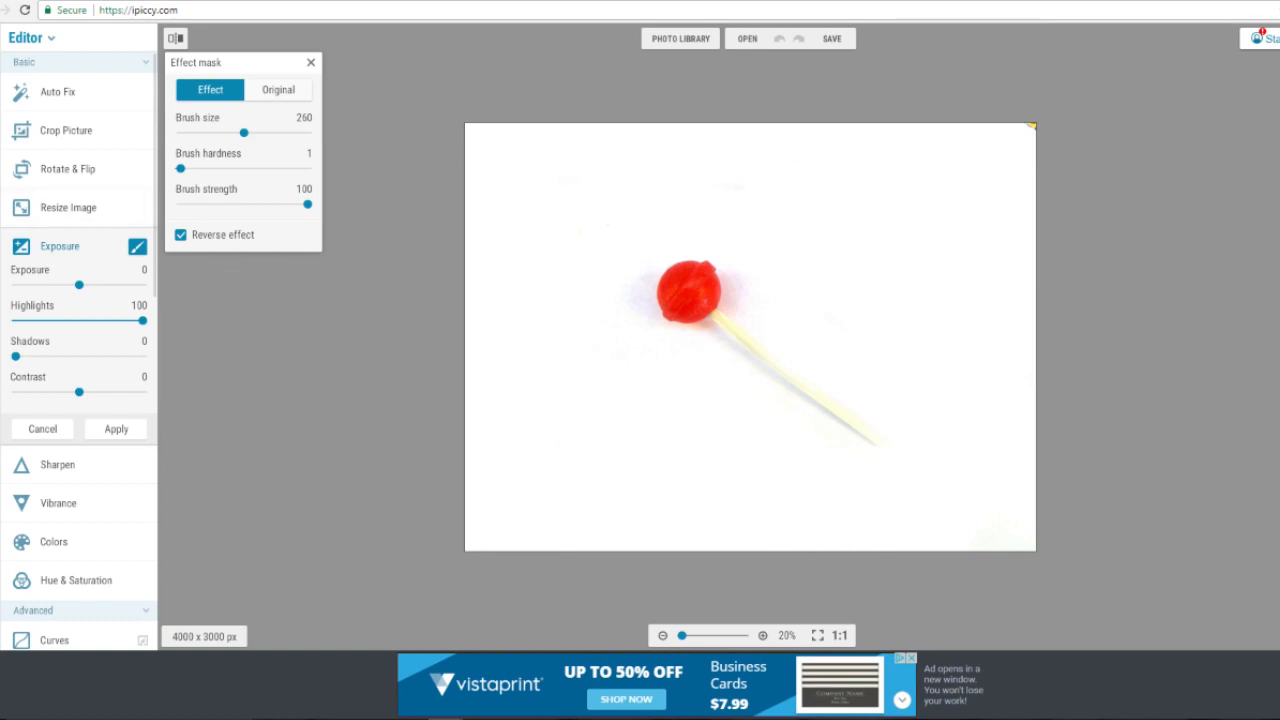
# Restore the stick with the Original brush at size 77 and hardness 47, and paint the effect close around the candy.
pyautogui.moveTo(187, 173)
pyautogui.mouseDown()
pyautogui.moveTo(300, 165)
pyautogui.moveTo(238, 168)
pyautogui.mouseUp()
pyautogui.click(274, 89)
pyautogui.moveTo(243, 132); pyautogui.dragTo(199, 132)
pyautogui.scroll(5, 760, 334)
pyautogui.moveTo(797, 393); pyautogui.dragTo(1045, 570)
pyautogui.click(200, 89)
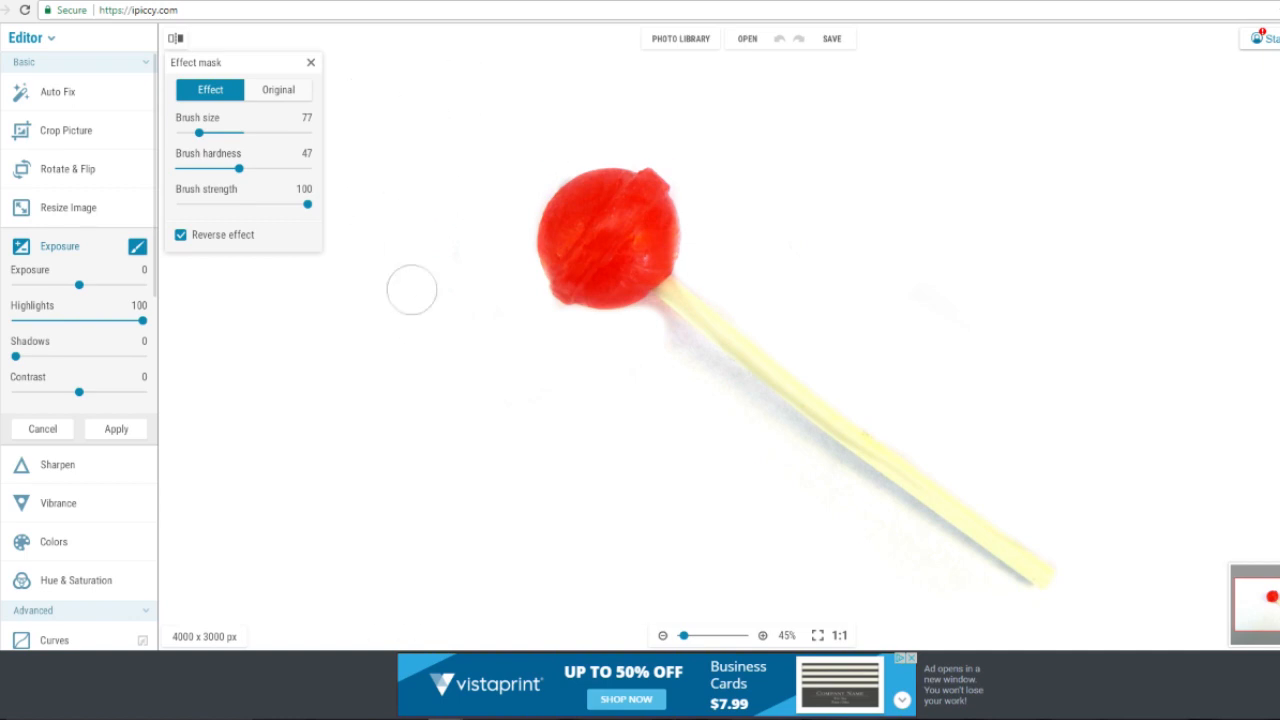
pyautogui.scroll(1, 680, 470)
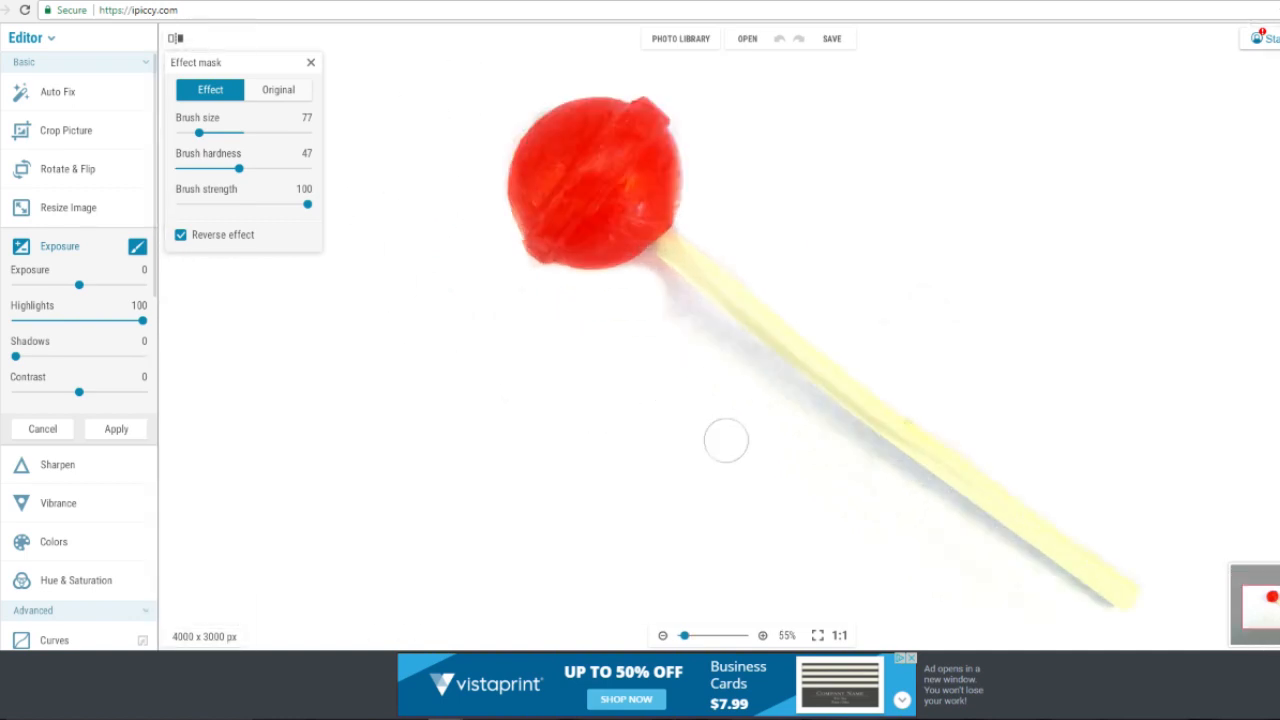
# Bring back a soft shadow along the stick with the Original brush at size 109, hardness 9 and strength 27, and apply the exposure.
pyautogui.click(278, 90)
pyautogui.moveTo(200, 133); pyautogui.dragTo(186, 170)
pyautogui.moveTo(307, 204); pyautogui.dragTo(213, 205)
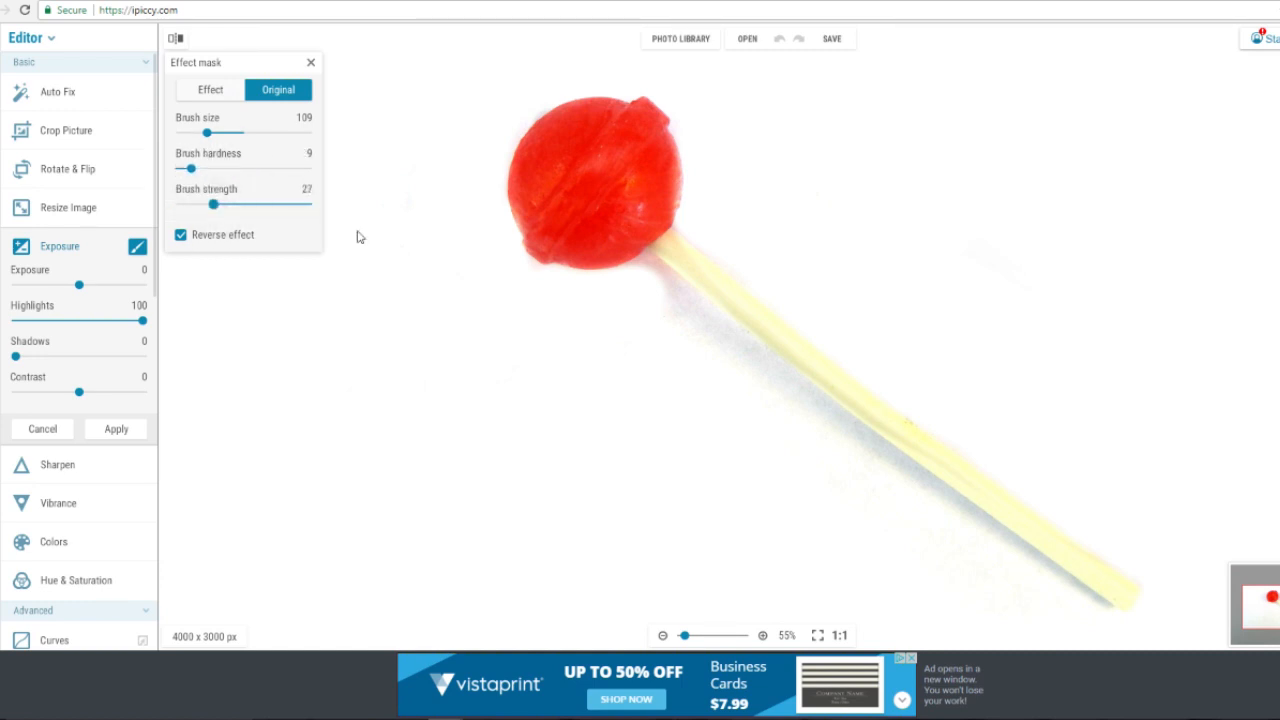
pyautogui.scroll(-4, 781, 437)
pyautogui.scroll(1, 781, 437)
pyautogui.click(124, 432)
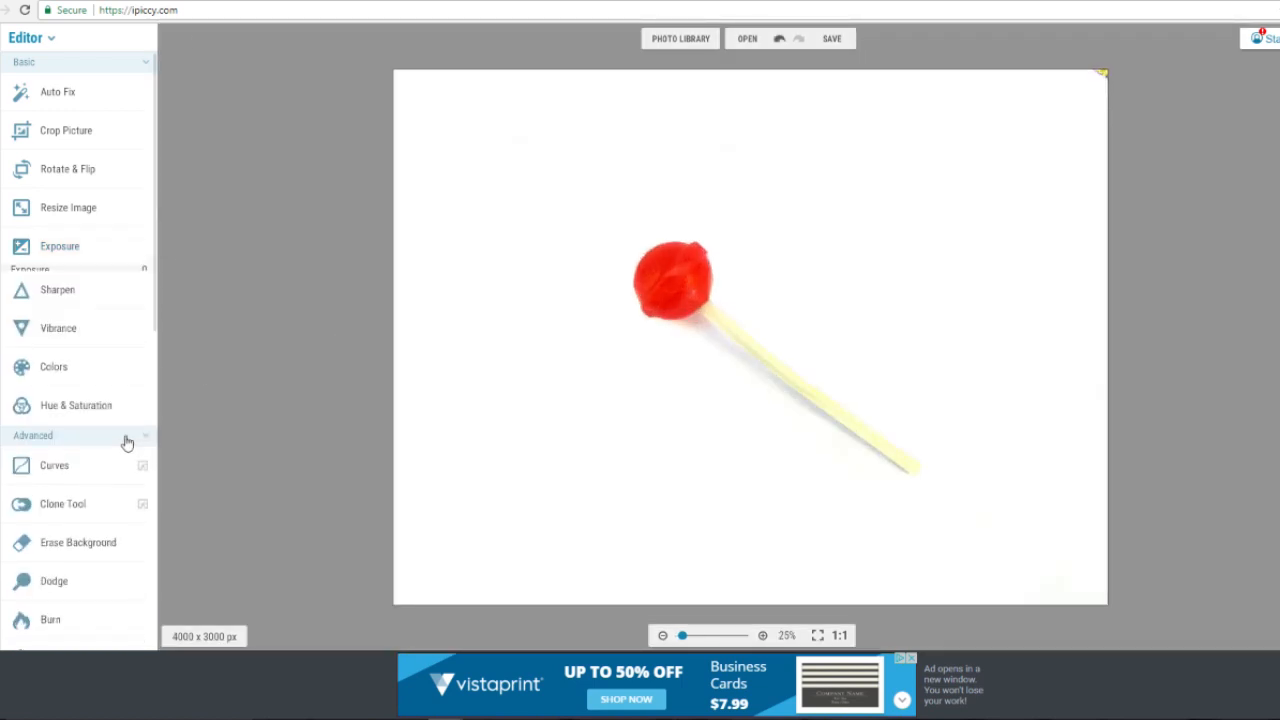
# Set the saturation to -100 with a reversed effect mask and paint the yellow stick and its shadow colourless.
pyautogui.click(88, 402)
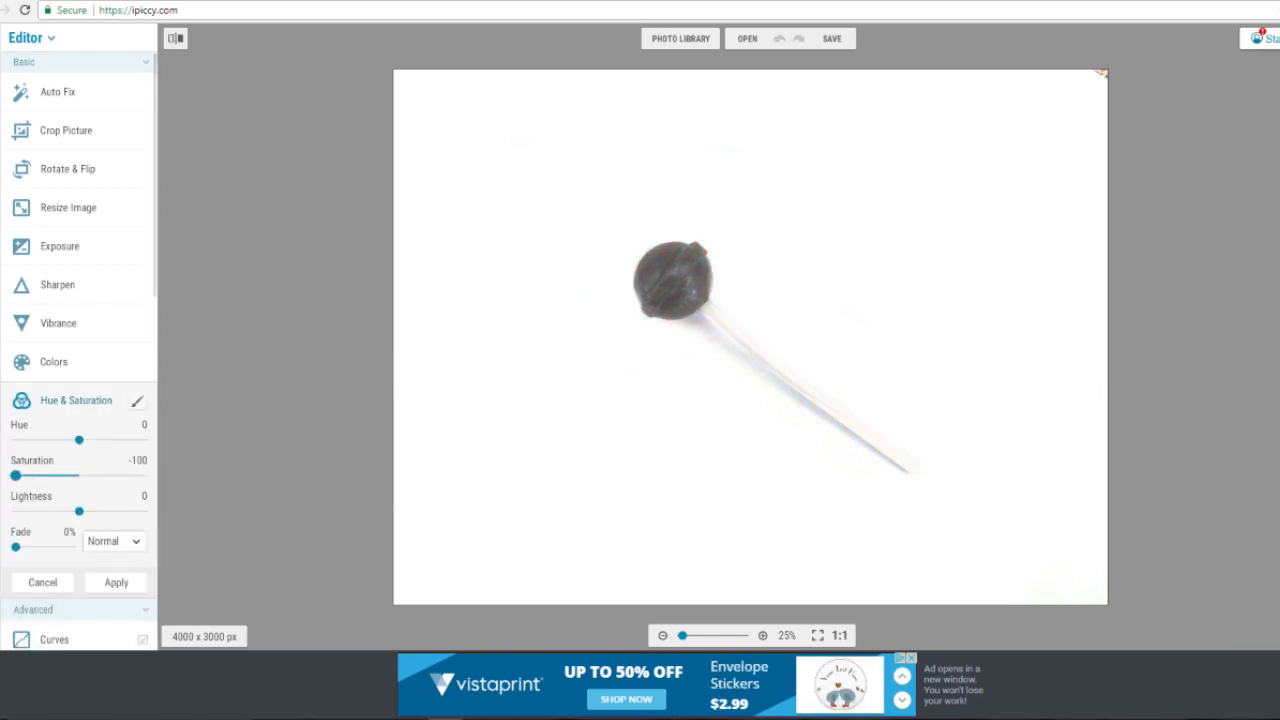
pyautogui.click(137, 401)
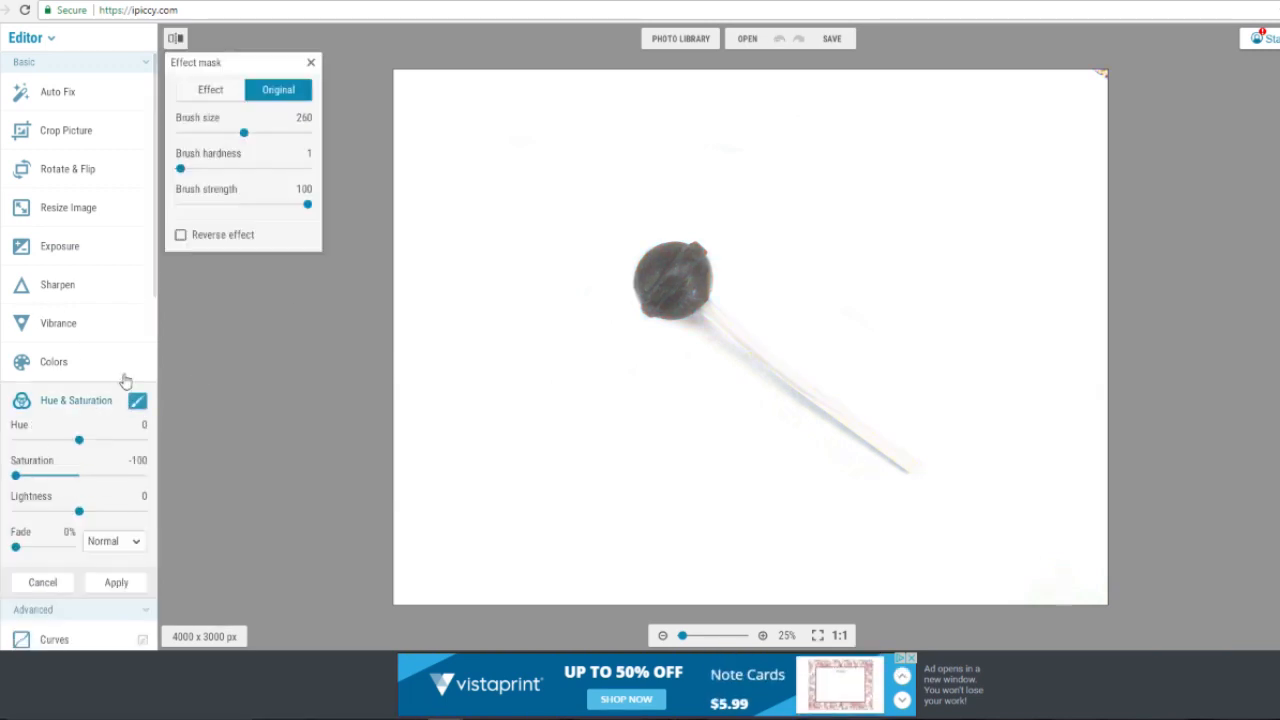
pyautogui.click(180, 234)
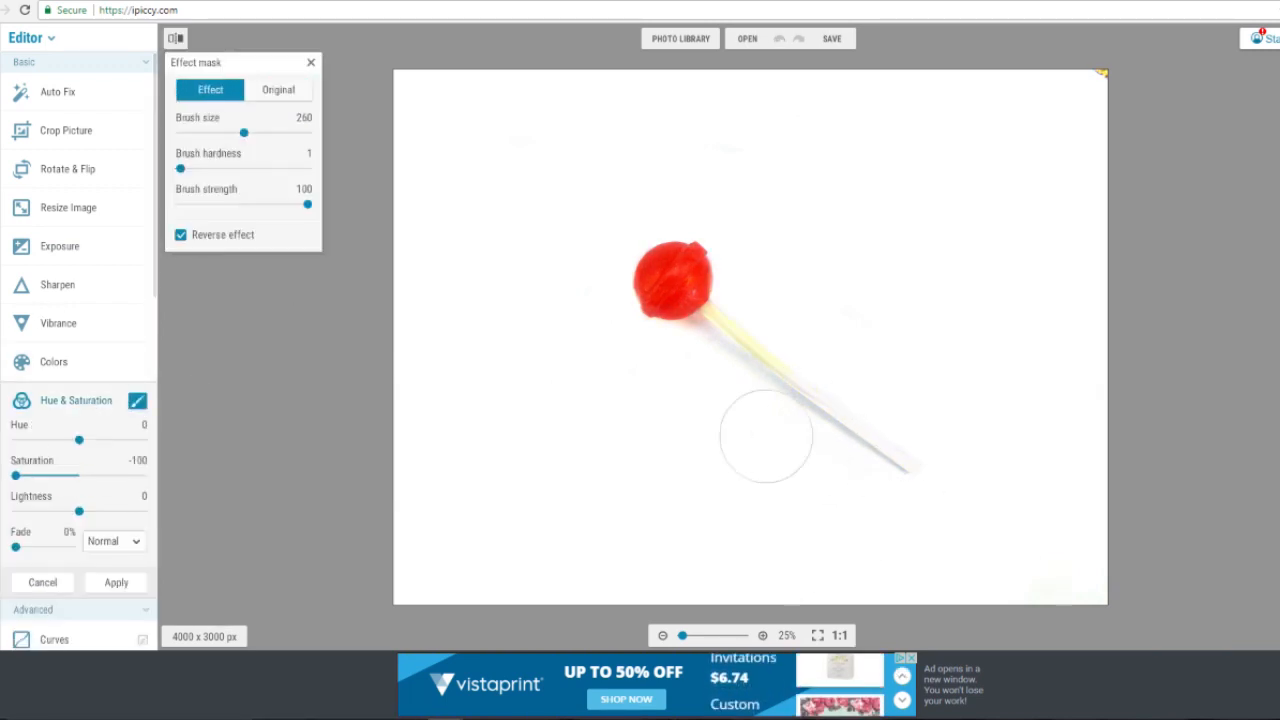
pyautogui.moveTo(766, 436); pyautogui.dragTo(734, 343)
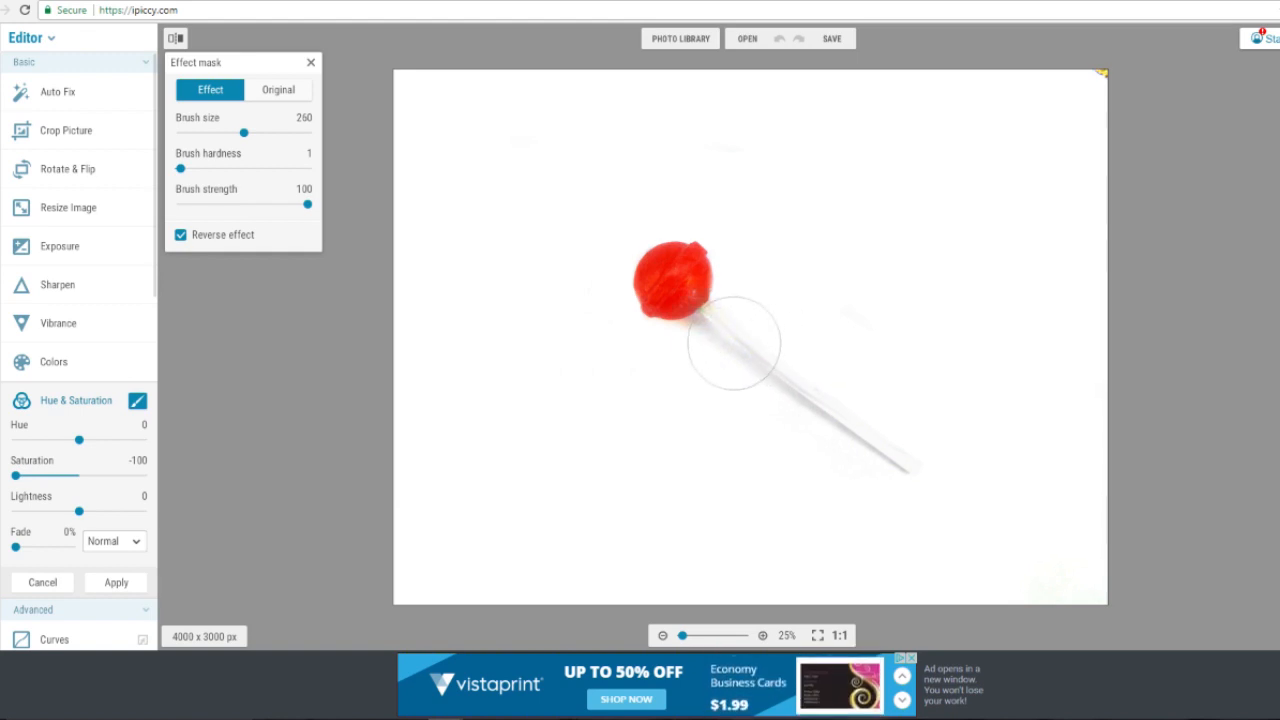
# Desaturate the remaining colour where the stick meets the candy and along its lower edge using brush size 53.
pyautogui.scroll(2, 787, 382)
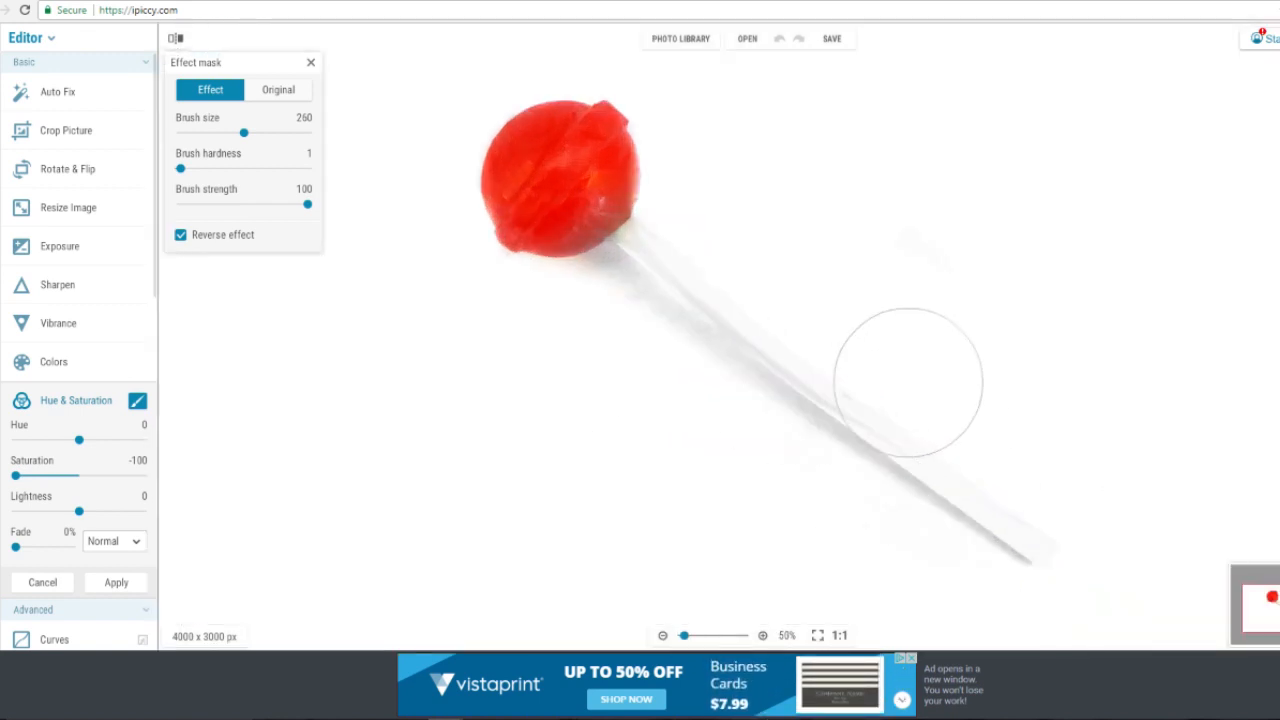
pyautogui.scroll(1, 908, 382)
pyautogui.moveTo(243, 132); pyautogui.dragTo(193, 132)
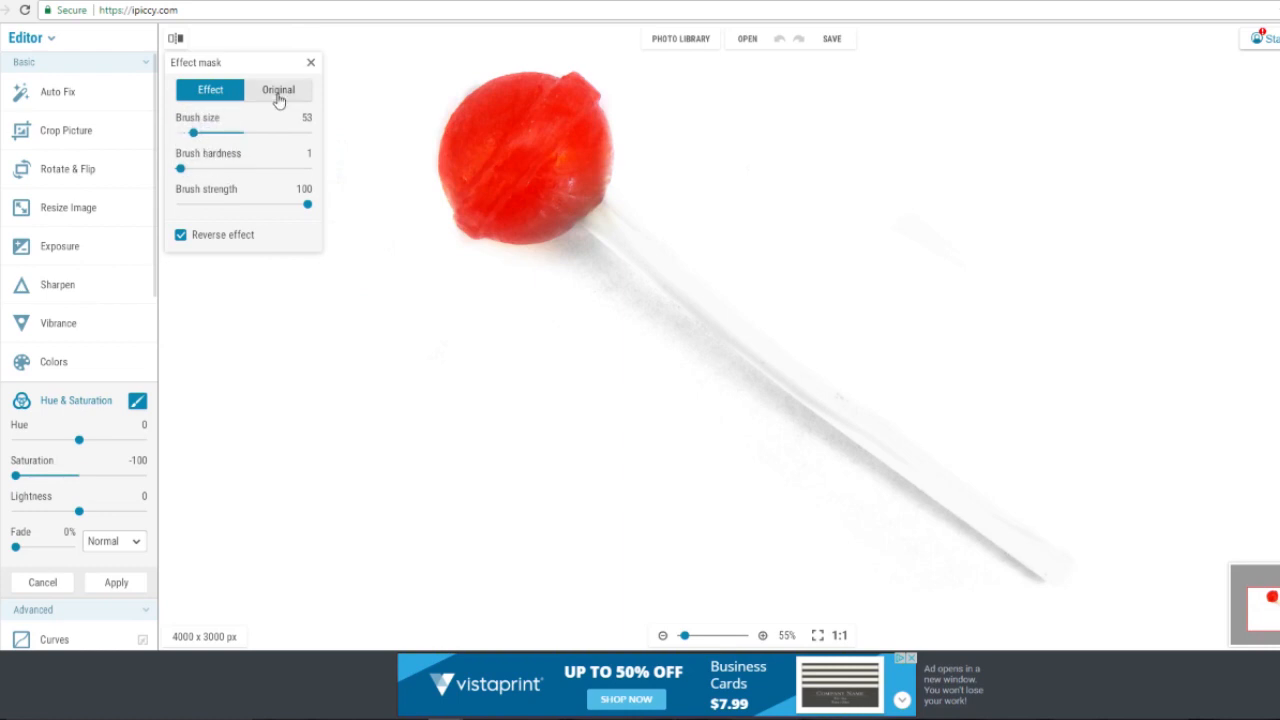
pyautogui.click(277, 90)
pyautogui.scroll(2, 560, 130)
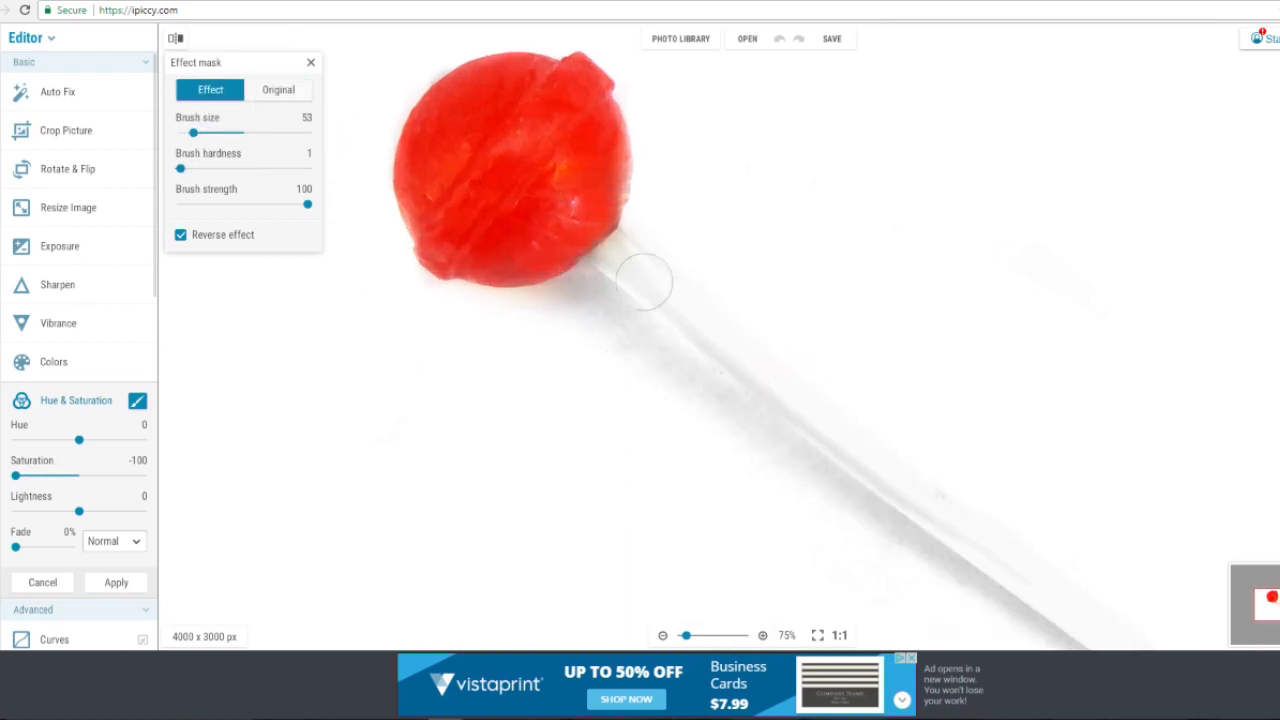
pyautogui.scroll(1, 630, 268)
pyautogui.scroll(-5, 492, 328)
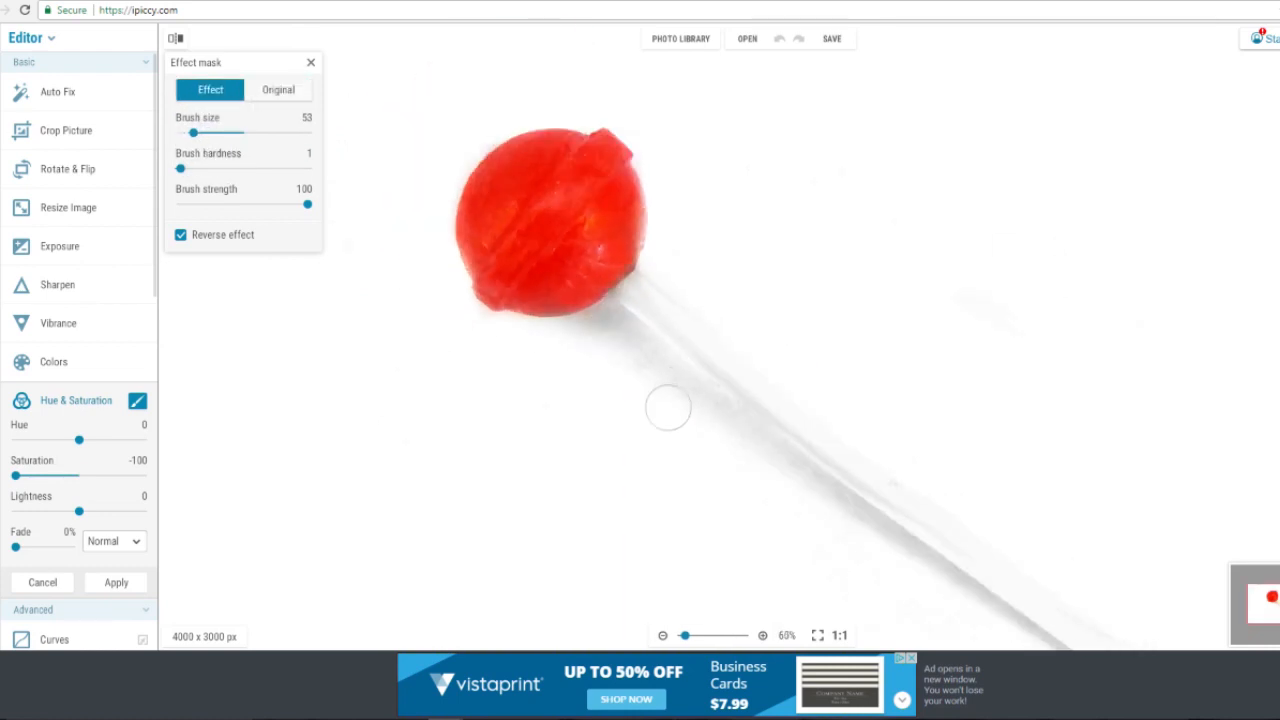
pyautogui.scroll(6, 831, 434)
# Restore the red on the candy with the Original brush at hardness 84 and apply the saturation change.
pyautogui.click(278, 90)
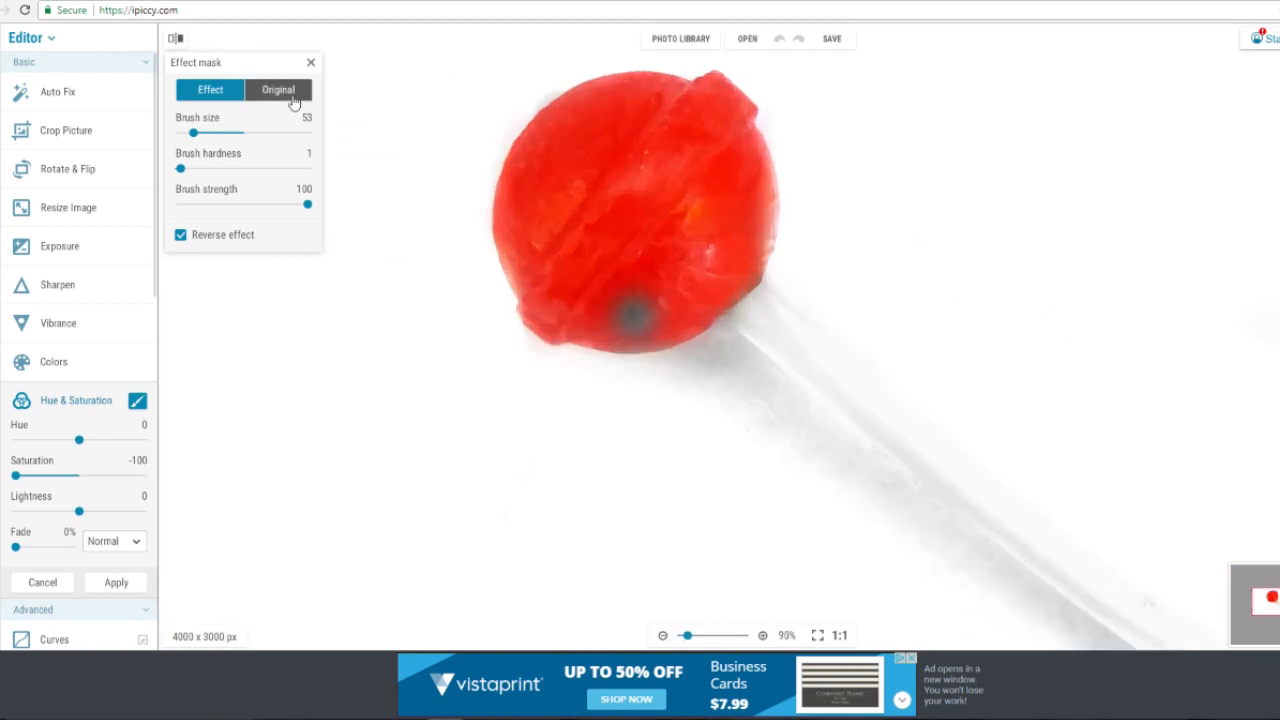
pyautogui.scroll(3, 612, 308)
pyautogui.moveTo(181, 168); pyautogui.dragTo(287, 168)
pyautogui.moveTo(502, 262)
pyautogui.mouseDown()
pyautogui.moveTo(571, 318)
pyautogui.moveTo(625, 314)
pyautogui.moveTo(723, 261)
pyautogui.moveTo(750, 164)
pyautogui.mouseUp()
pyautogui.scroll(-5, 750, 164)
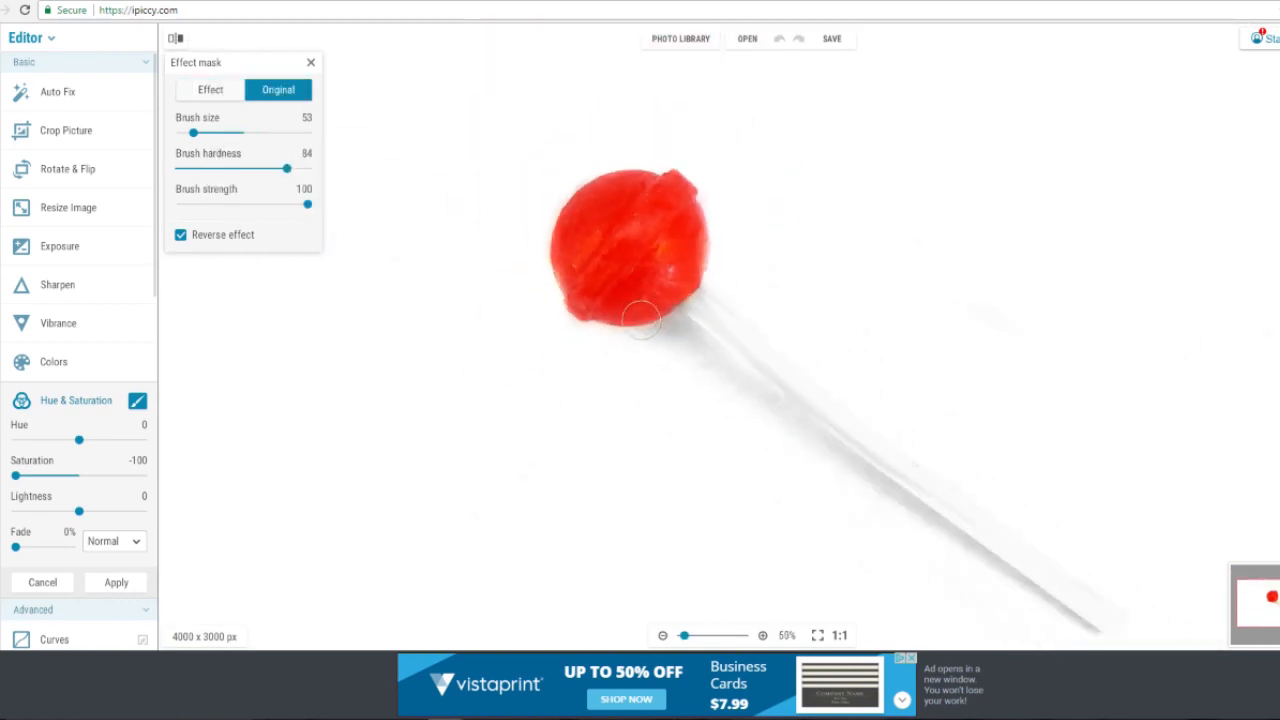
pyautogui.click(128, 576)
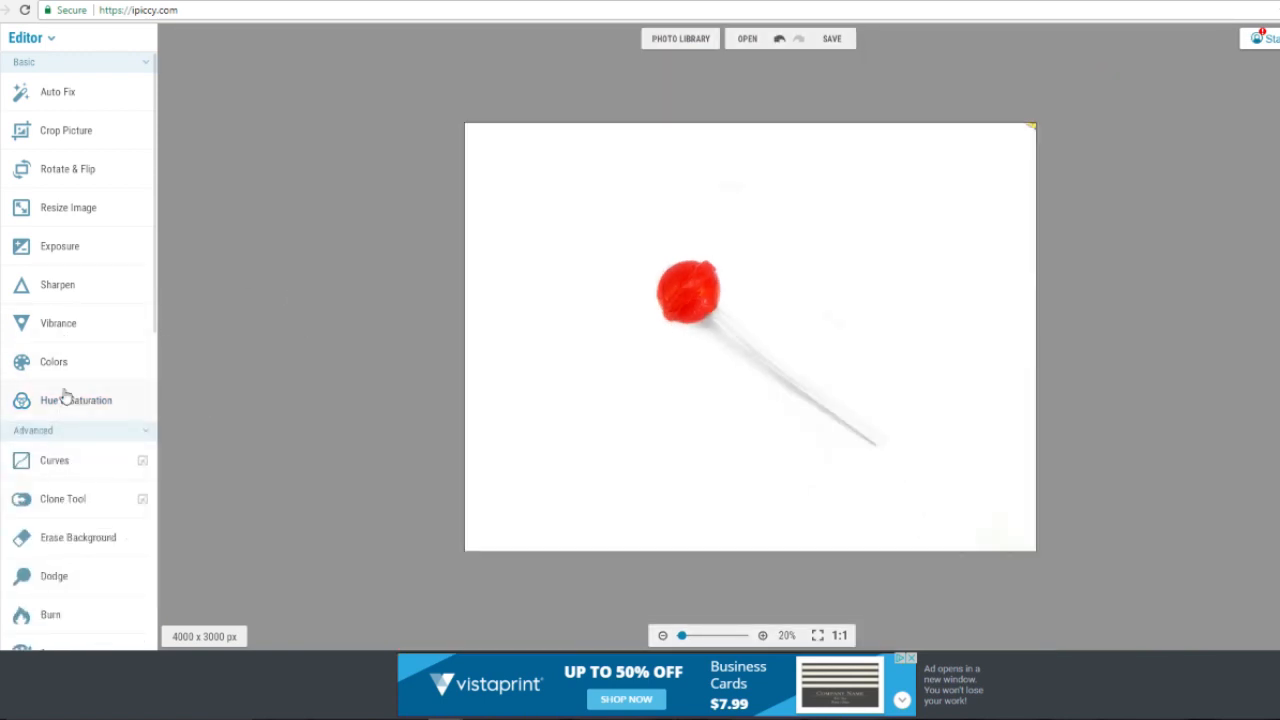
# Sharpen the photo with the clarity set to 37 and apply it.
pyautogui.click(57, 286)
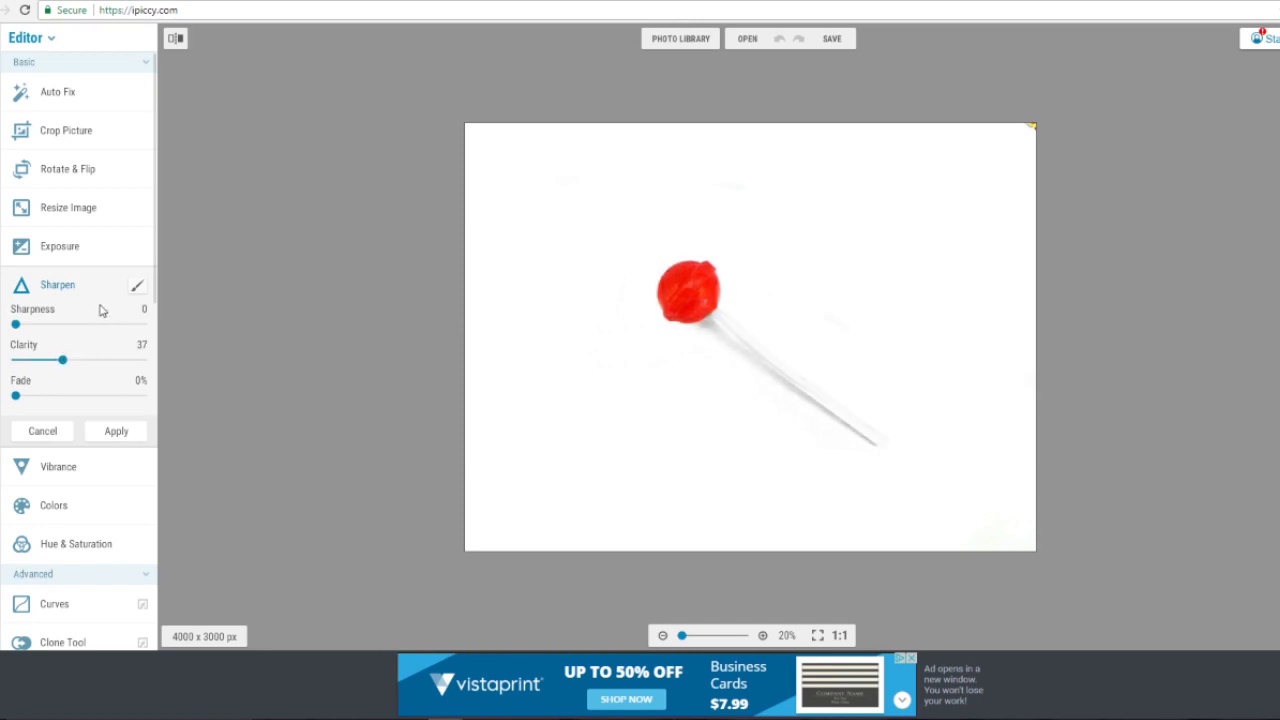
pyautogui.click(137, 286)
pyautogui.click(120, 434)
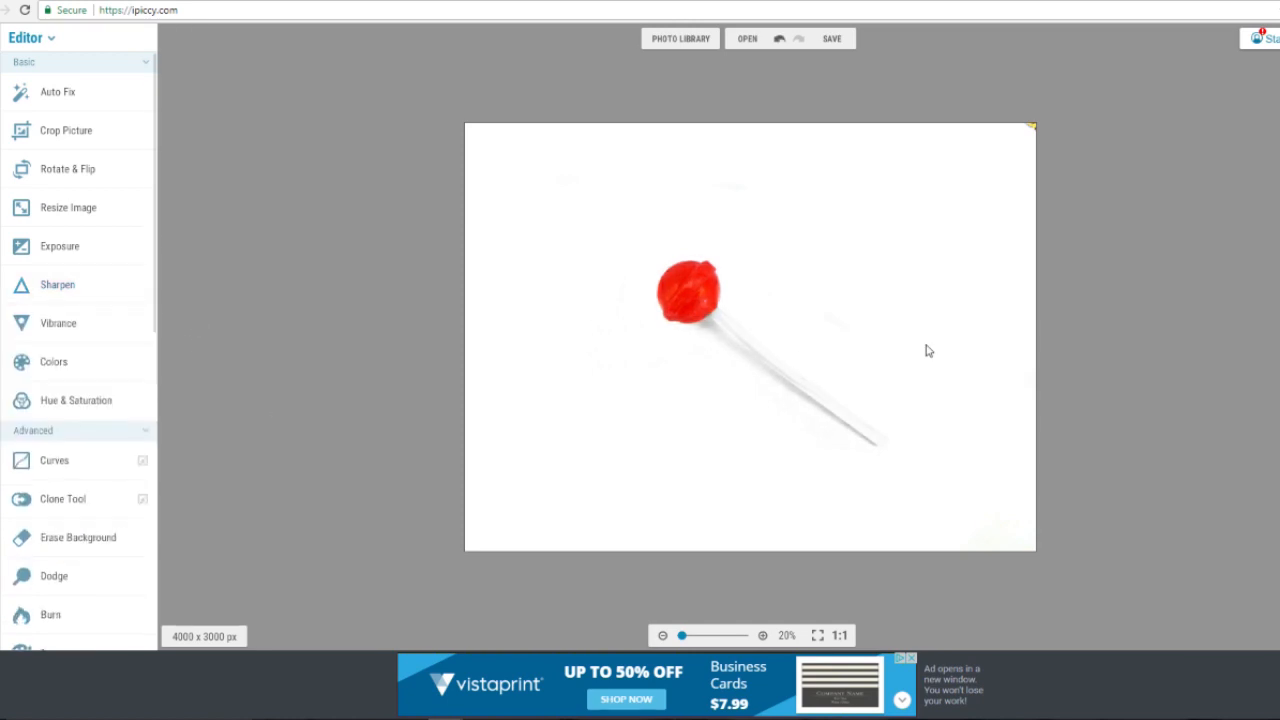
pyautogui.scroll(1, 943, 411)
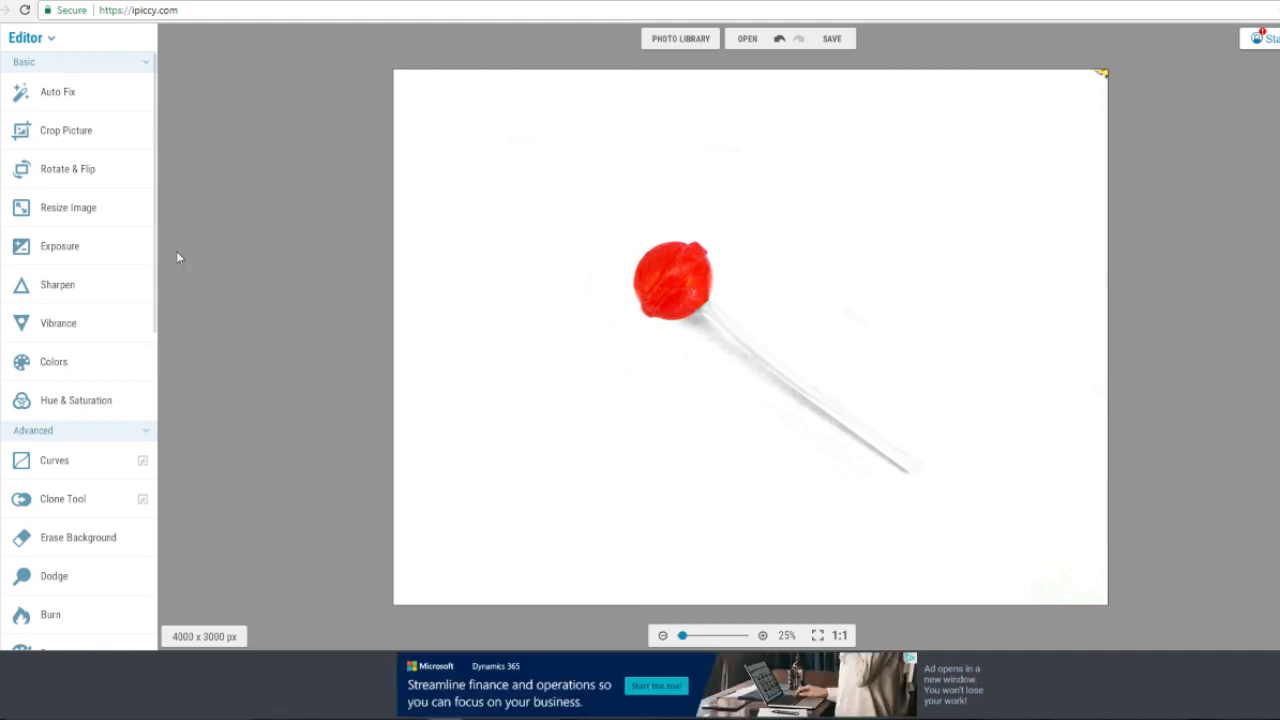
# Paint white over the leftover marks and dark corner of the background with the Draw tool at brush size 139 and hardness 50, and apply.
pyautogui.scroll(-5, 129, 471)
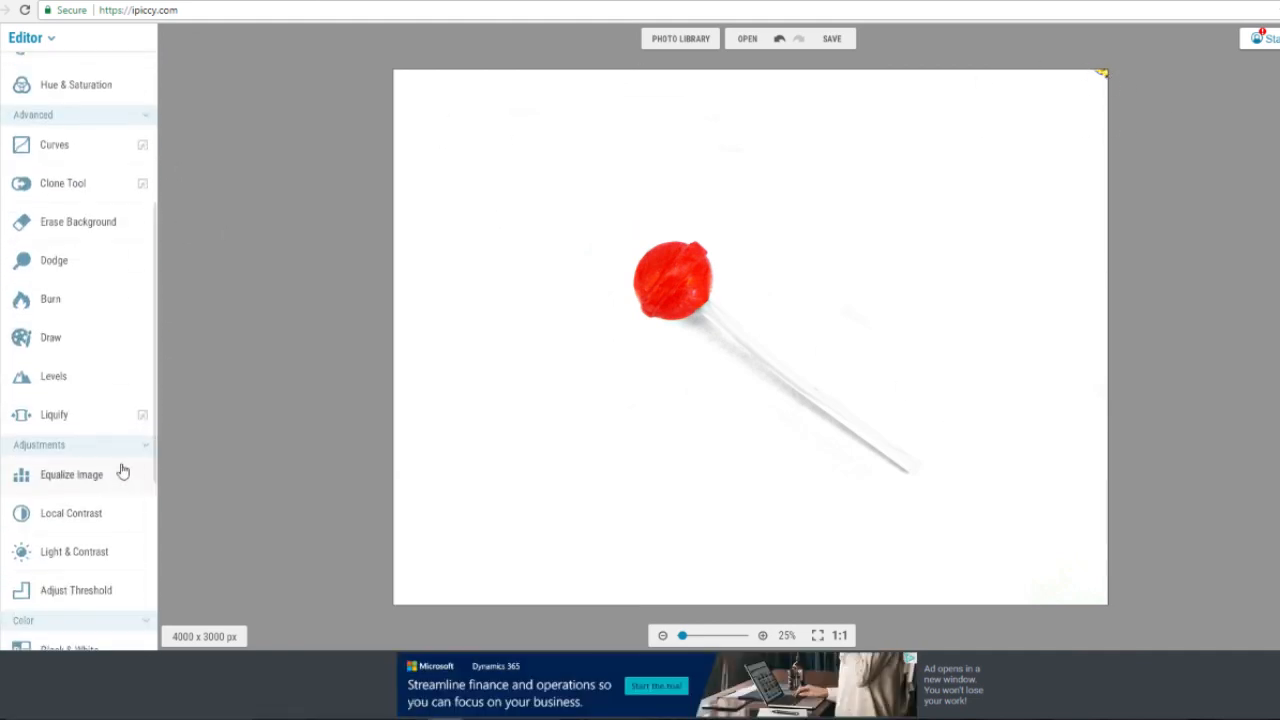
pyautogui.click(72, 342)
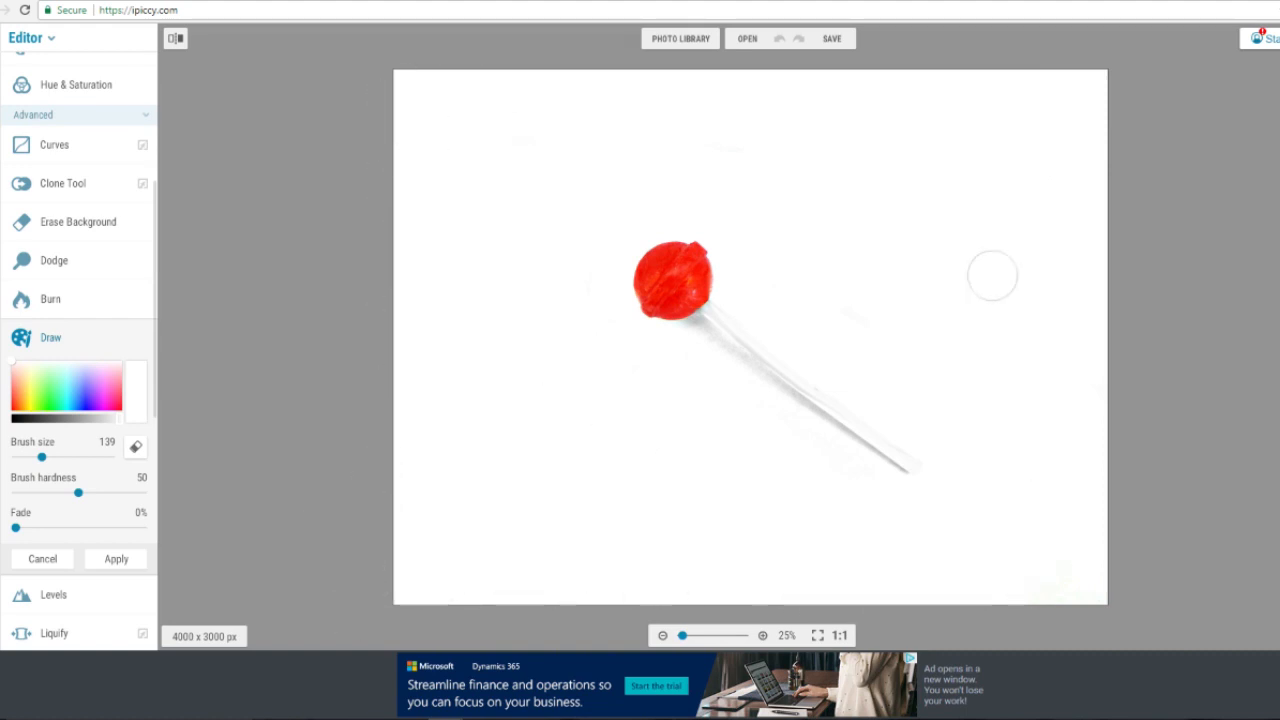
pyautogui.click(114, 556)
pyautogui.scroll(-3, 910, 362)
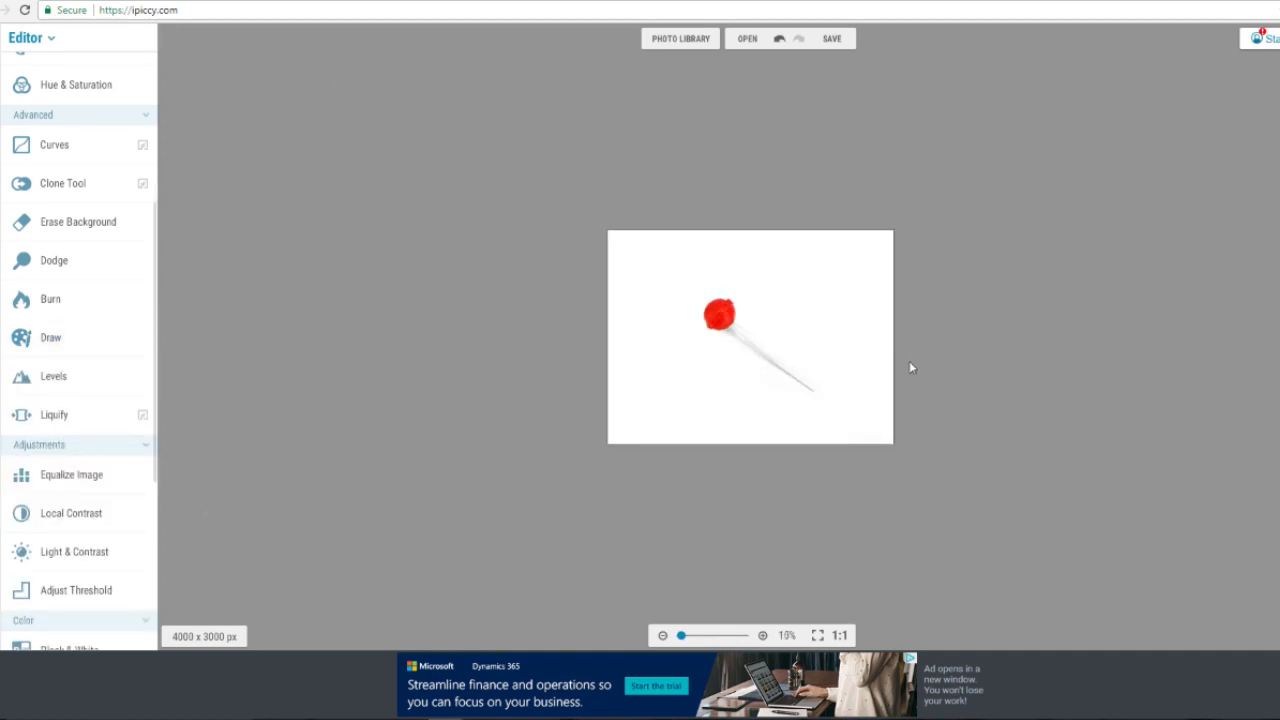
pyautogui.scroll(6, 883, 326)
pyautogui.scroll(-3, 823, 355)
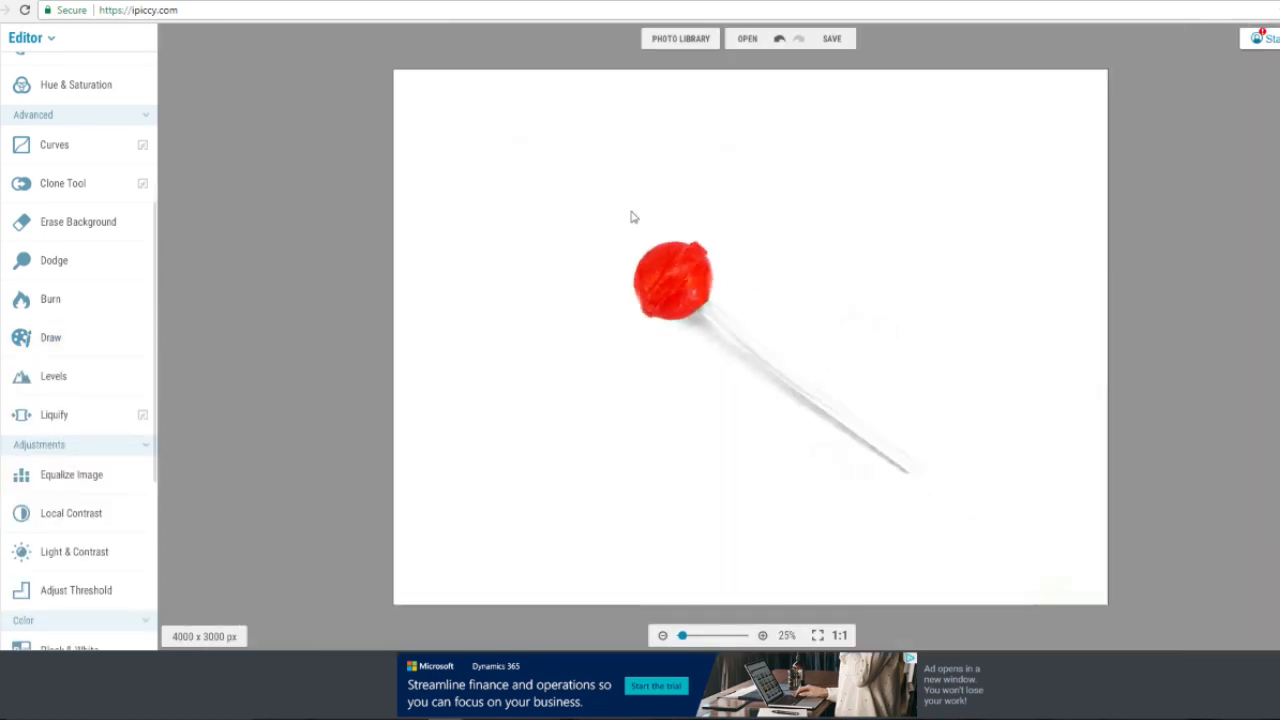
# Save the finished lollipop photo.
pyautogui.scroll(2, 740, 250)
pyautogui.click(833, 40)
pyautogui.click(835, 67)
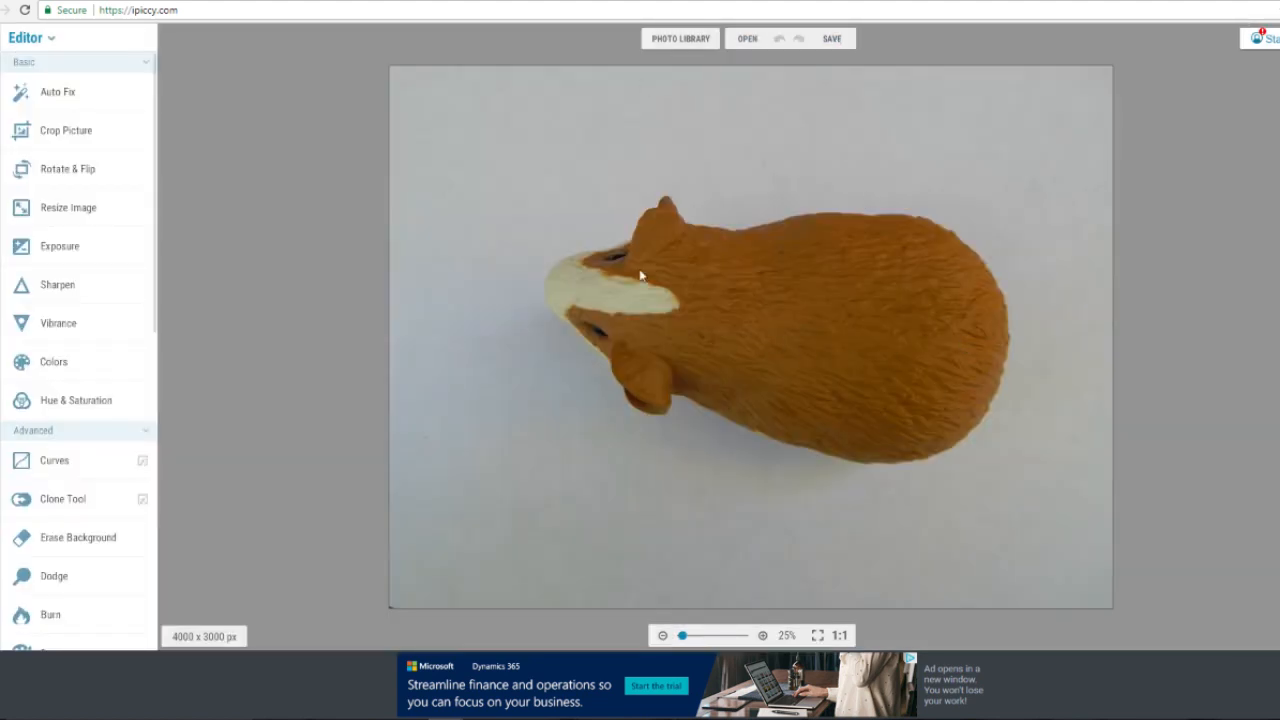
# Brighten the guinea pig photo with the Exposure highlights set to 64 and apply it.
pyautogui.scroll(4, 641, 276)
pyautogui.scroll(5, 567, 298)
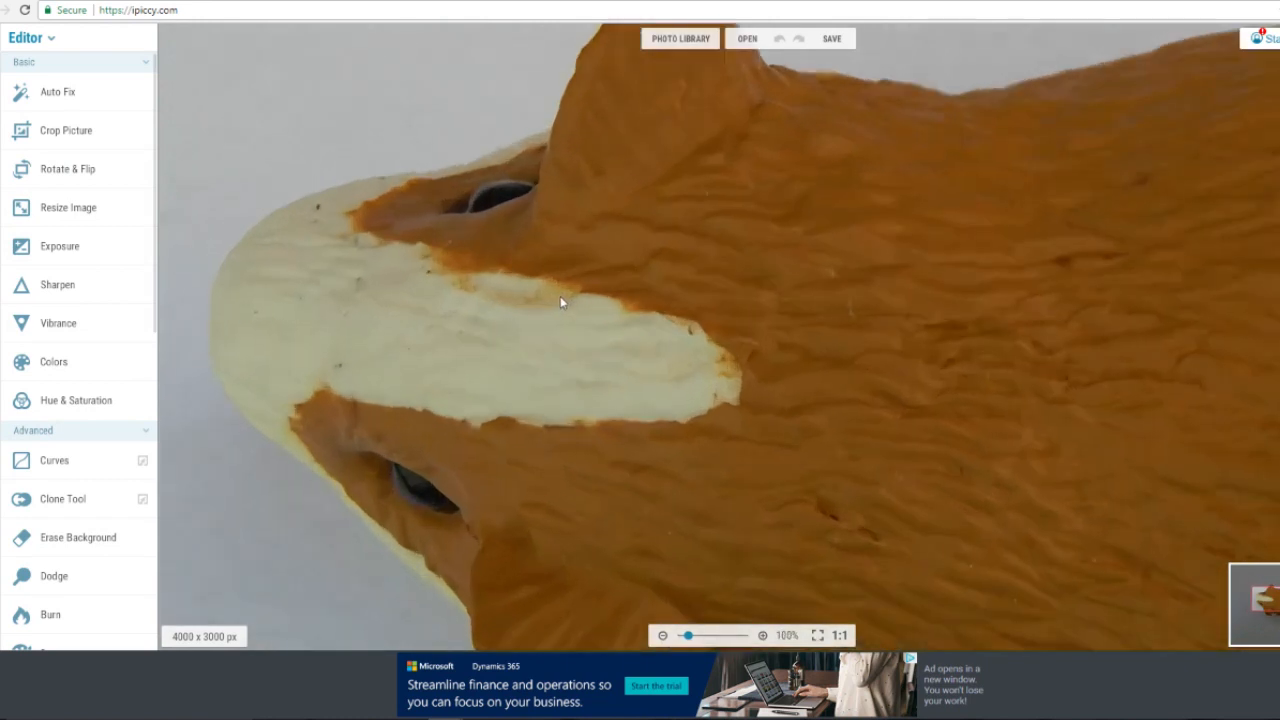
pyautogui.scroll(-8, 640, 362)
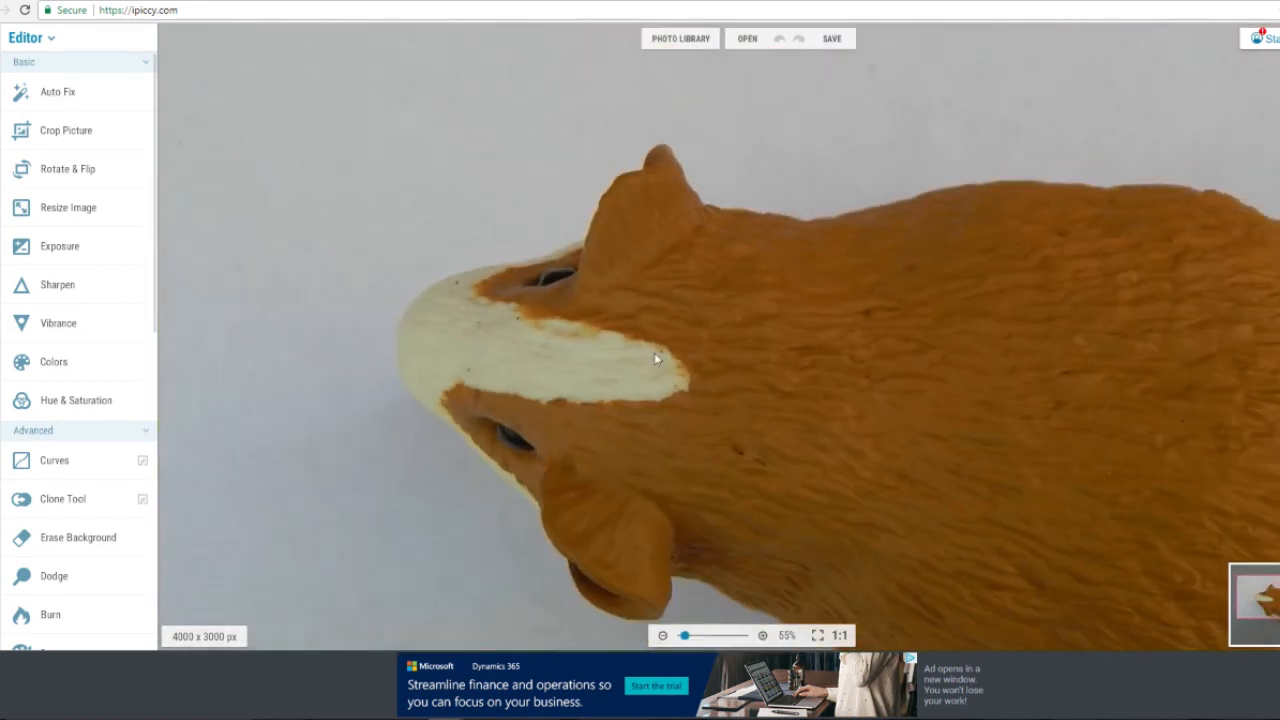
pyautogui.scroll(-1, 740, 368)
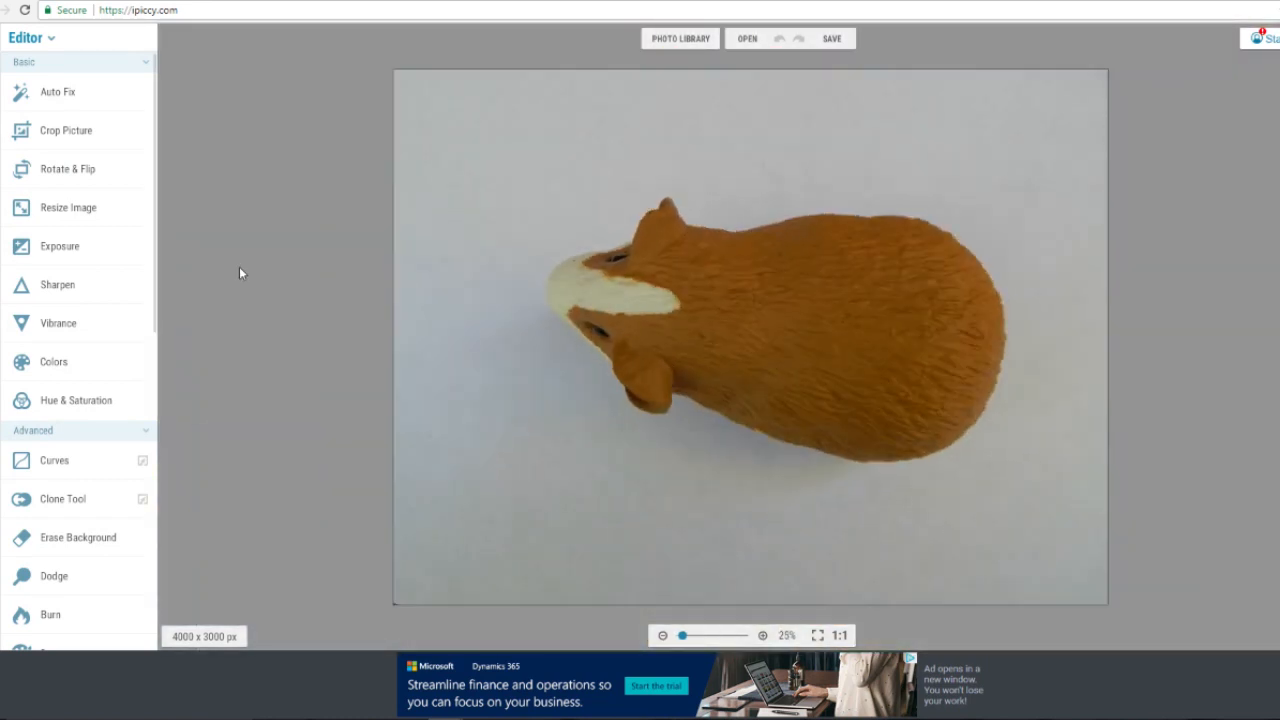
pyautogui.click(40, 250)
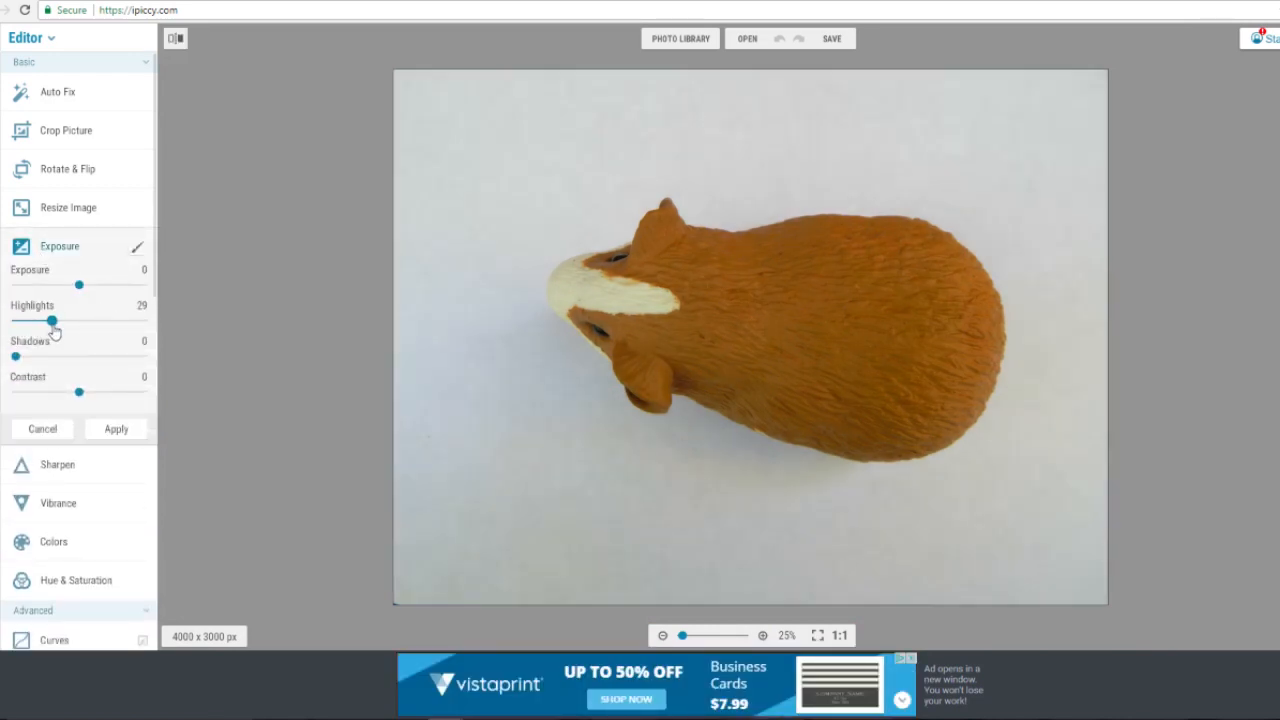
pyautogui.moveTo(52, 325); pyautogui.dragTo(97, 333)
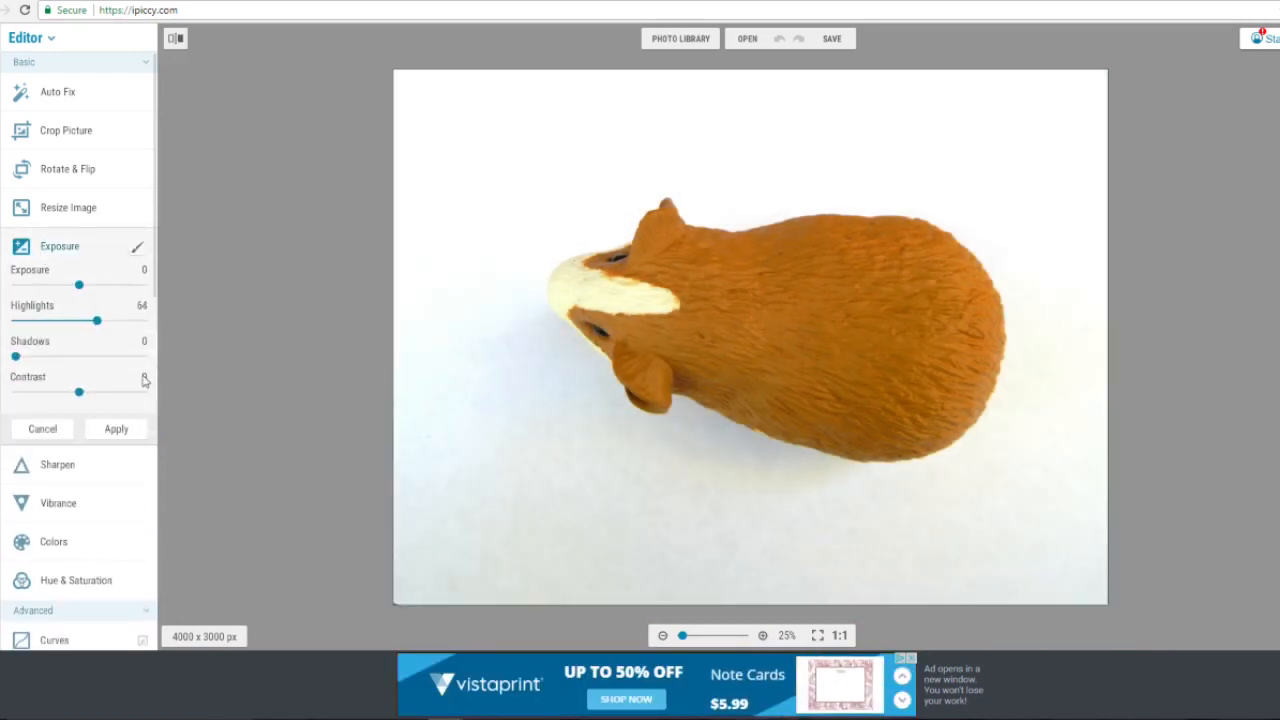
pyautogui.click(116, 432)
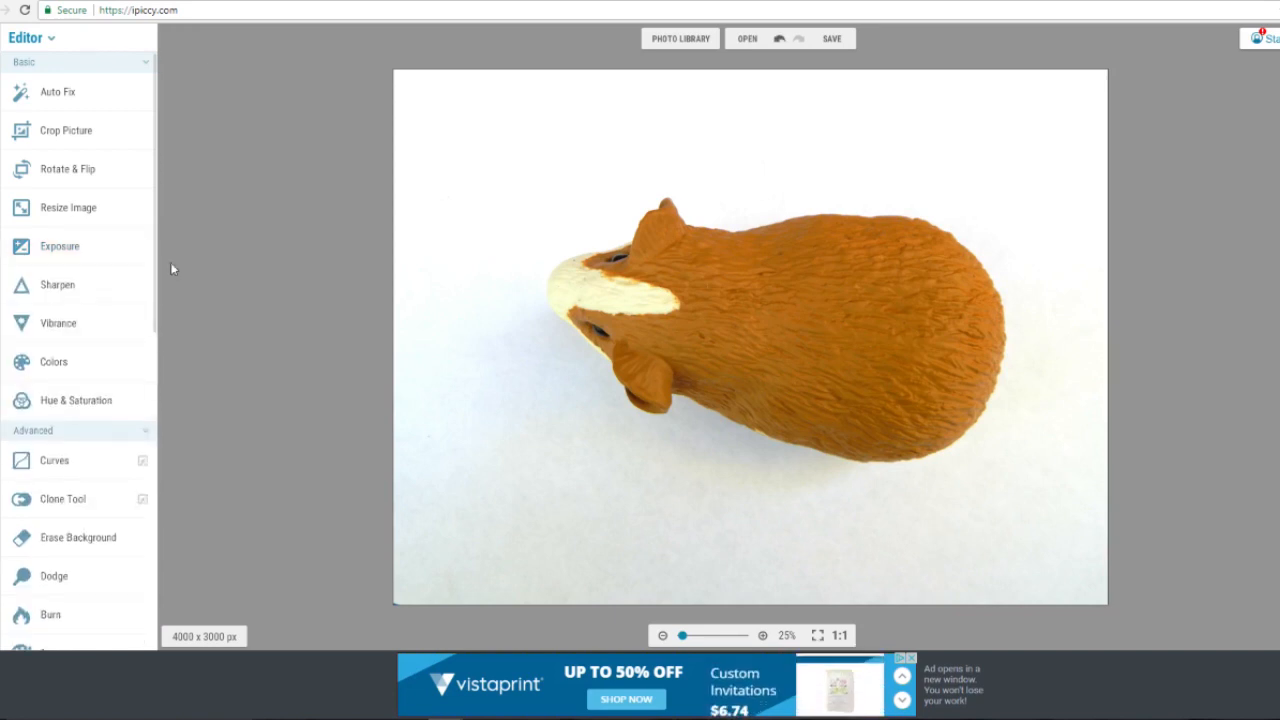
# Set the Exposure highlights to 57 with a reversed effect mask and paint the background around the guinea pig white at brush size 260.
pyautogui.click(57, 247)
pyautogui.moveTo(15, 321); pyautogui.dragTo(89, 326)
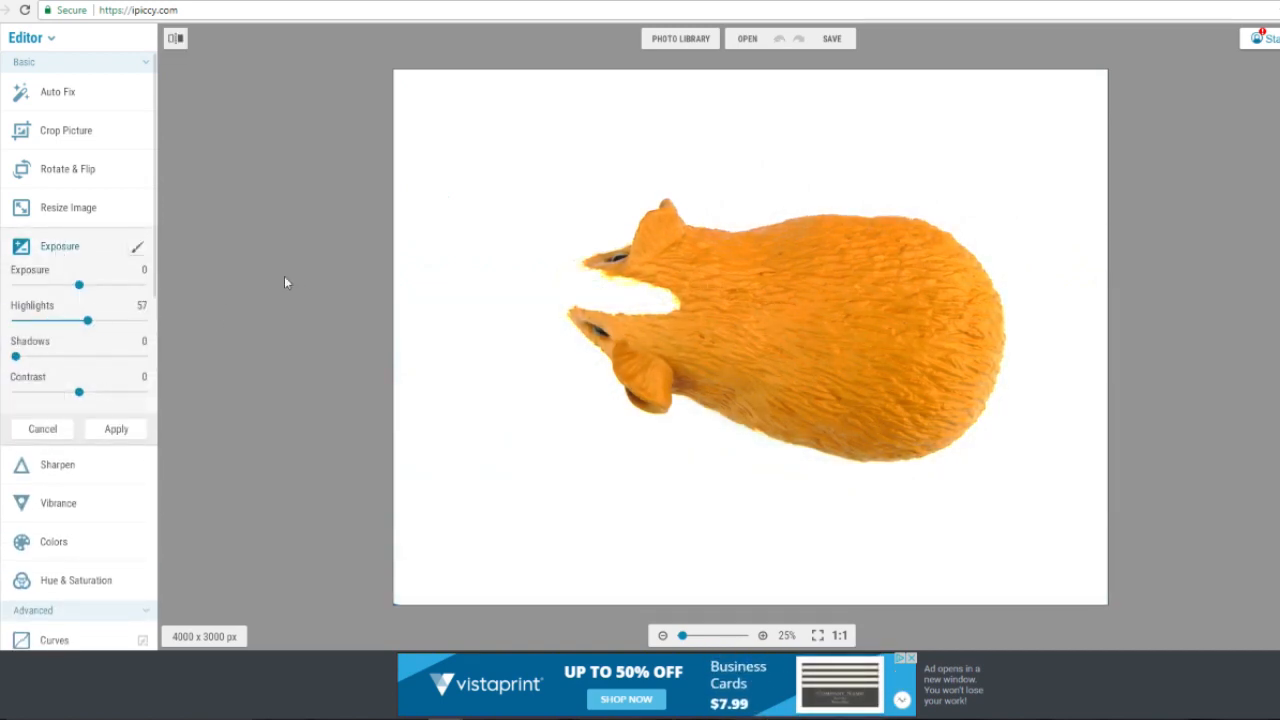
pyautogui.click(136, 249)
pyautogui.click(179, 235)
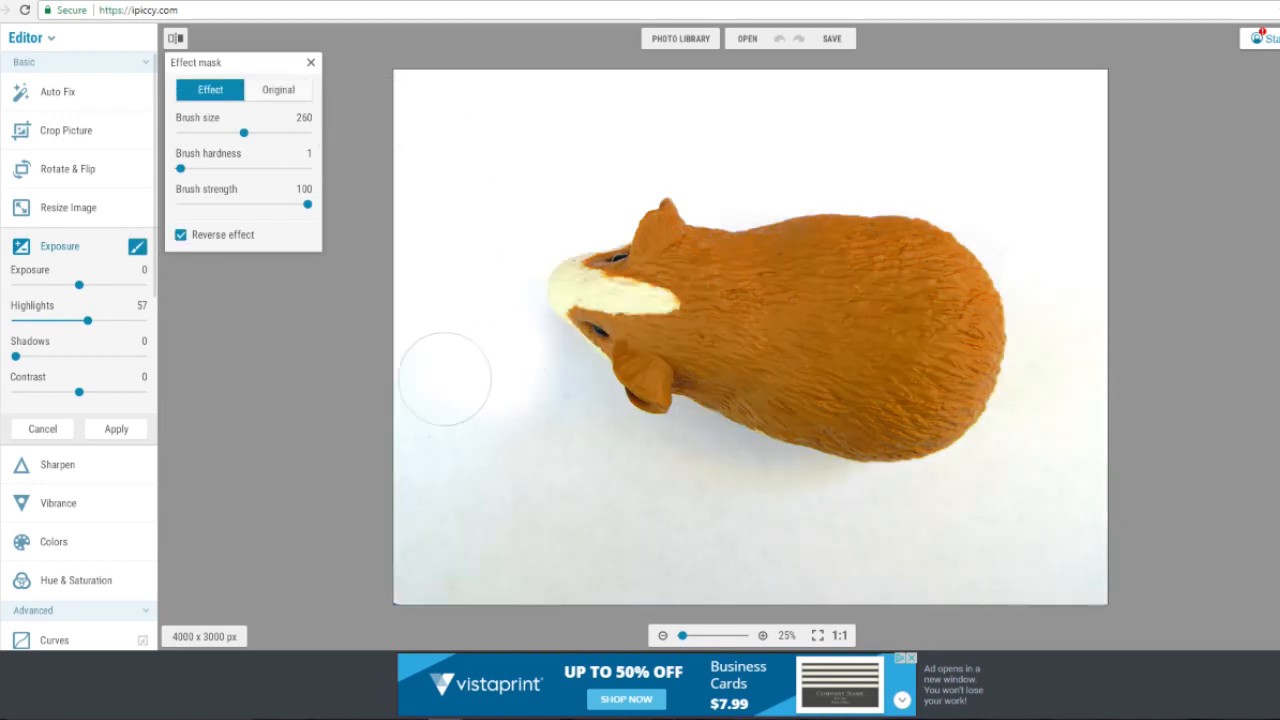
pyautogui.moveTo(443, 374)
pyautogui.mouseDown()
pyautogui.moveTo(423, 571)
pyautogui.moveTo(714, 580)
pyautogui.moveTo(708, 548)
pyautogui.moveTo(826, 586)
pyautogui.moveTo(1086, 543)
pyautogui.mouseUp()
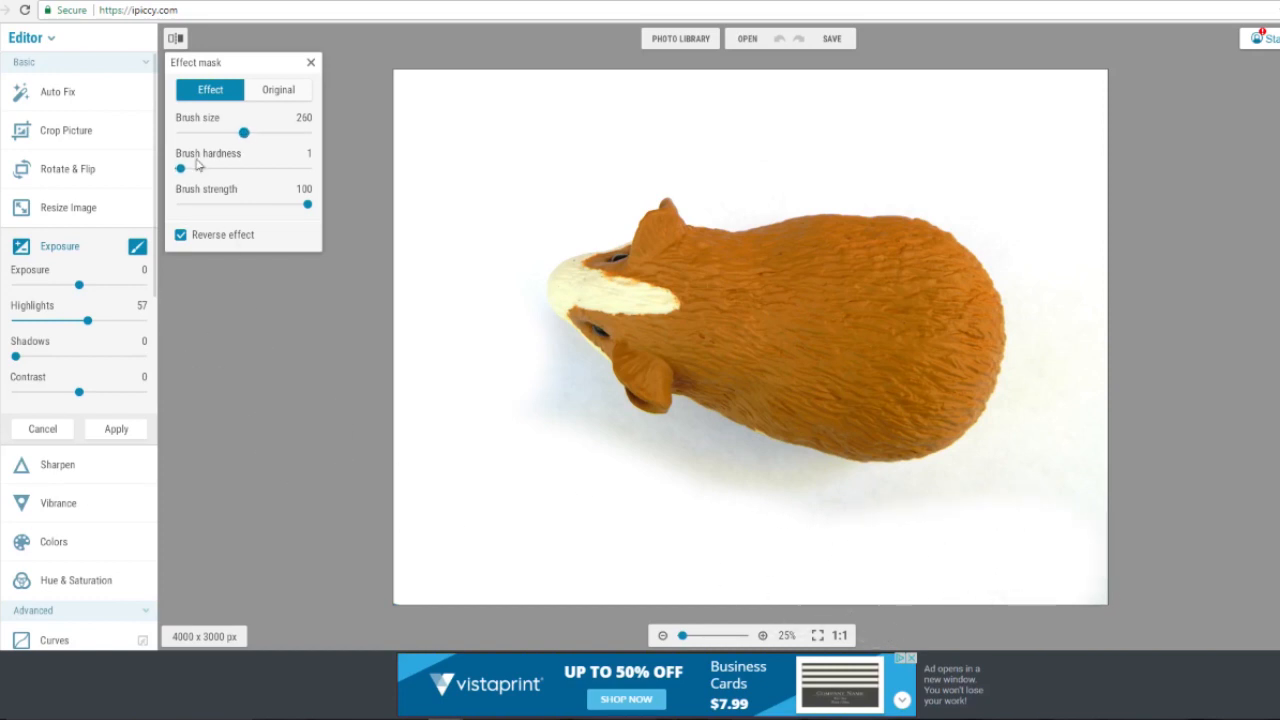
# Set the brush hardness to 84 and whiten the shadow below the guinea pig's head and belly.
pyautogui.moveTo(184, 168); pyautogui.dragTo(287, 168)
pyautogui.scroll(2, 470, 410)
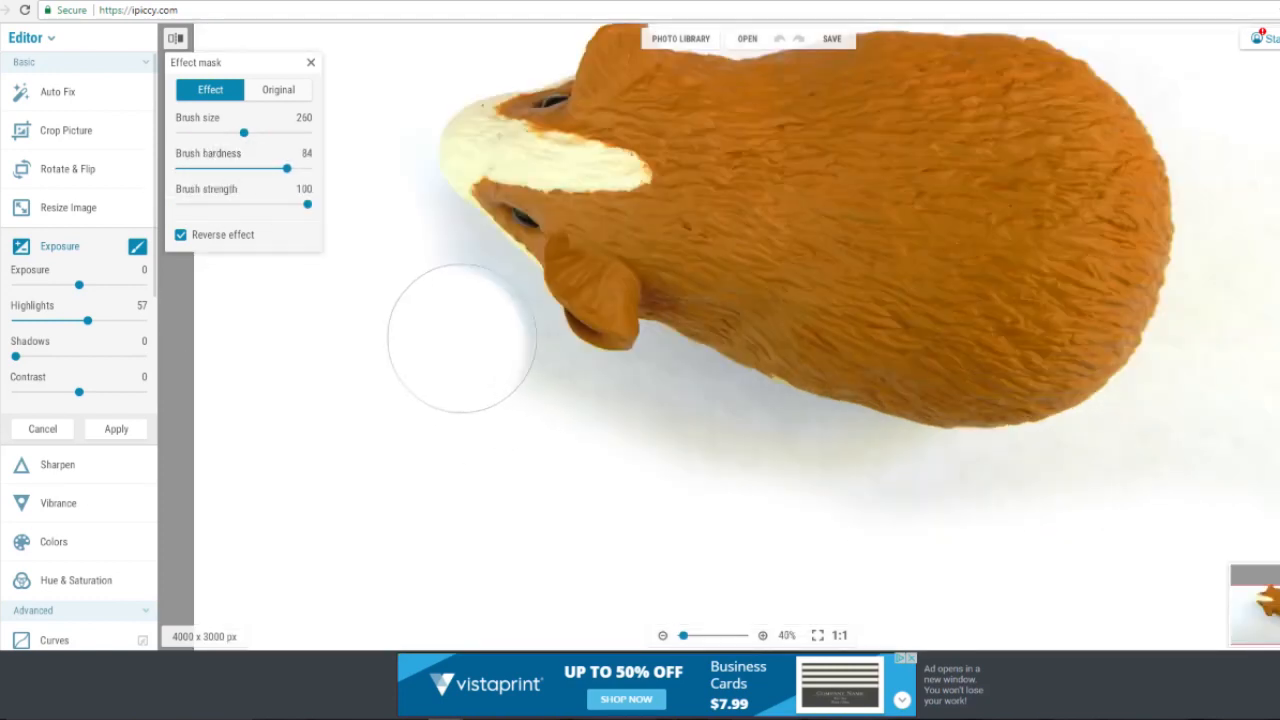
pyautogui.moveTo(462, 338)
pyautogui.mouseDown()
pyautogui.moveTo(429, 269)
pyautogui.moveTo(388, 238)
pyautogui.moveTo(463, 314)
pyautogui.moveTo(471, 303)
pyautogui.moveTo(517, 389)
pyautogui.moveTo(563, 414)
pyautogui.moveTo(1003, 534)
pyautogui.moveTo(894, 491)
pyautogui.moveTo(508, 423)
pyautogui.mouseUp()
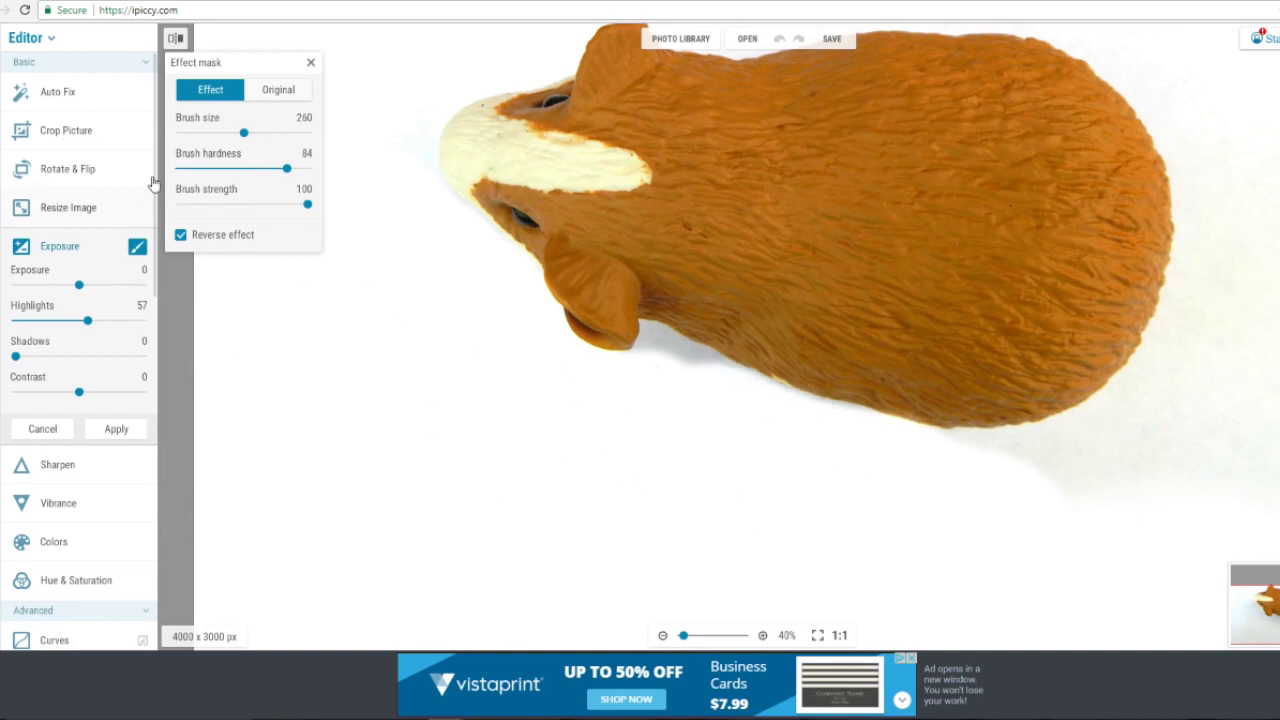
# Whiten the narrow shadow between the lower ear and belly using brush size 56, and switch the mask to Original to check the edge.
pyautogui.moveTo(243, 132); pyautogui.dragTo(194, 132)
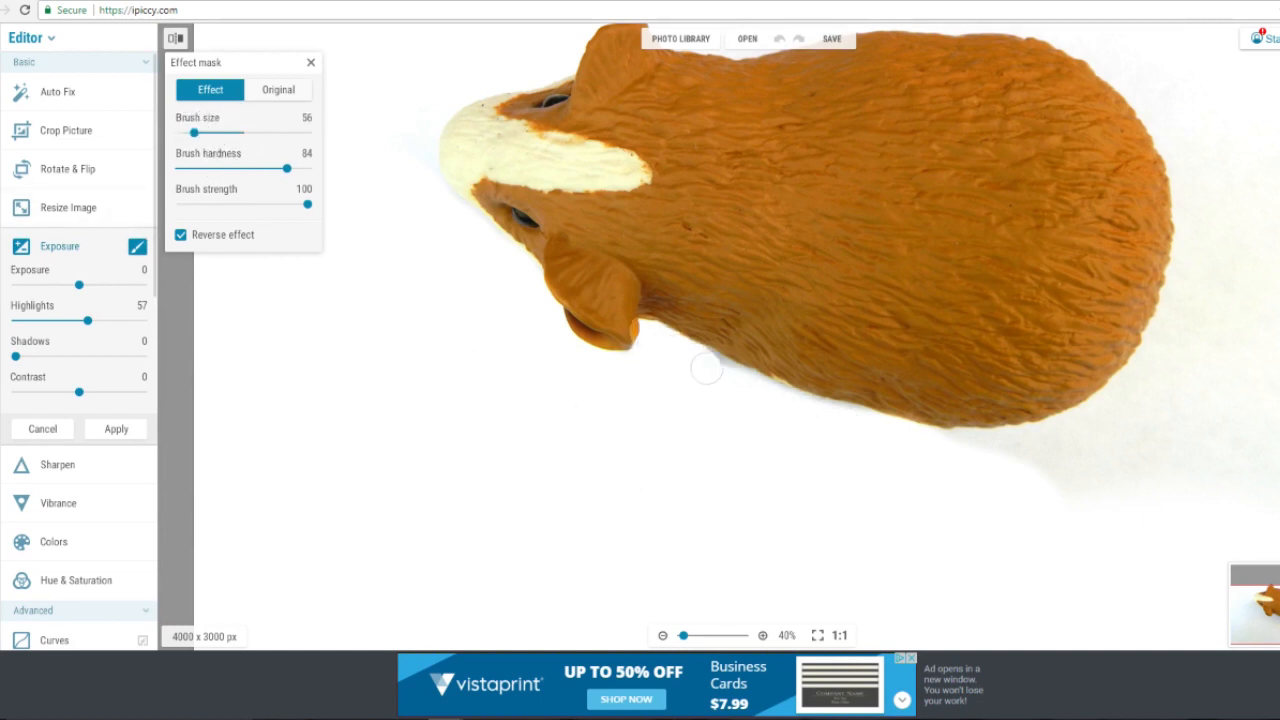
pyautogui.click(278, 89)
pyautogui.scroll(3, 608, 350)
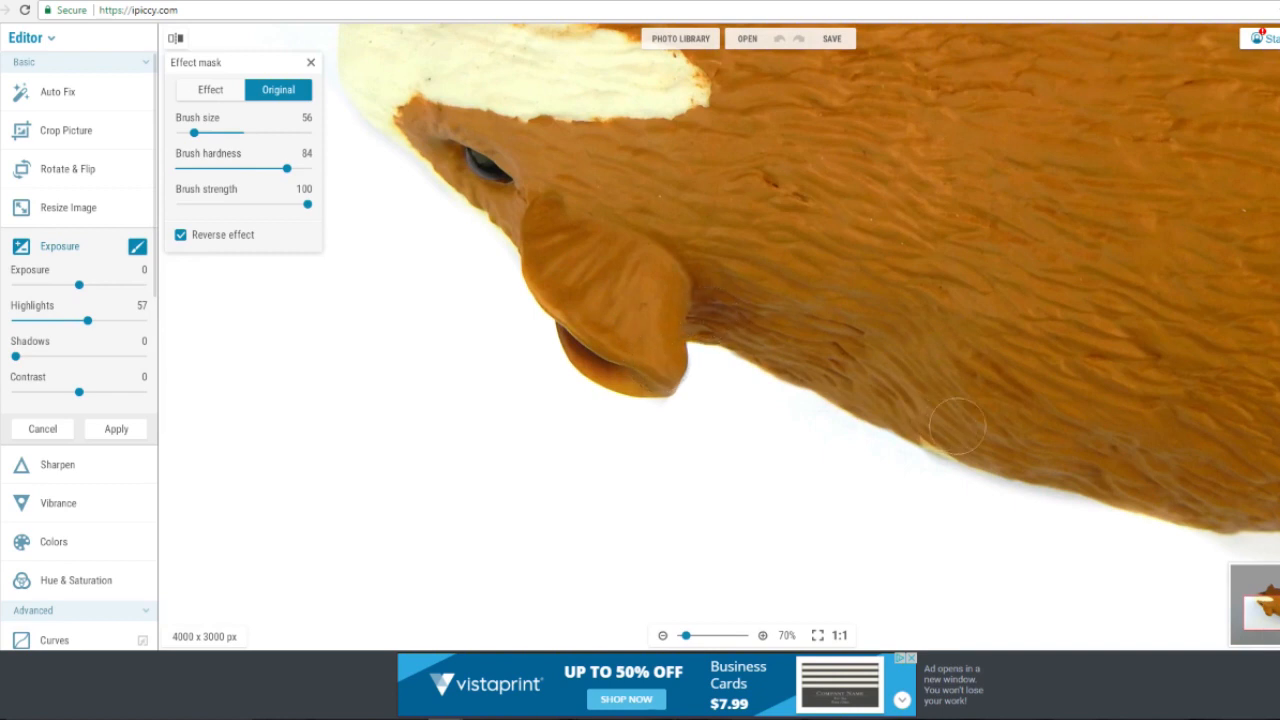
pyautogui.scroll(-3, 1080, 471)
# Whiten the remaining grey background around the guinea pig's rear with the Effect brush at size 170.
pyautogui.moveTo(194, 132); pyautogui.dragTo(222, 132)
pyautogui.scroll(-1, 1017, 485)
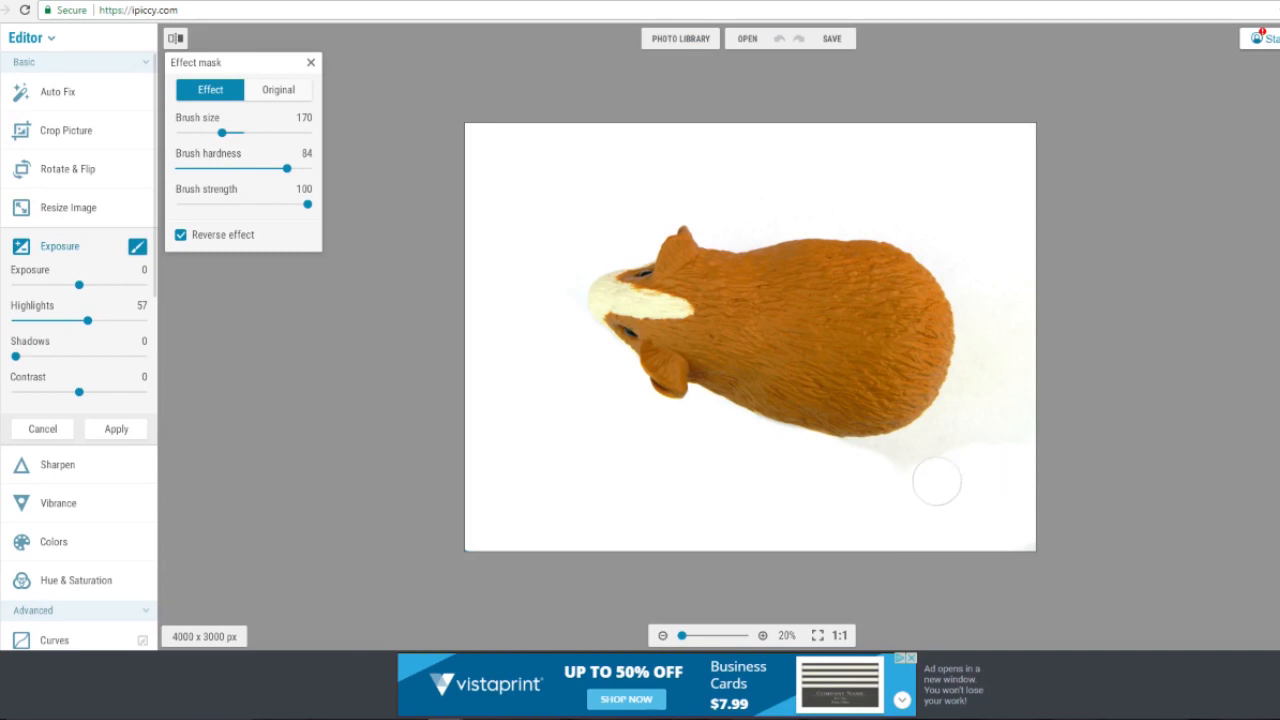
pyautogui.click(258, 91)
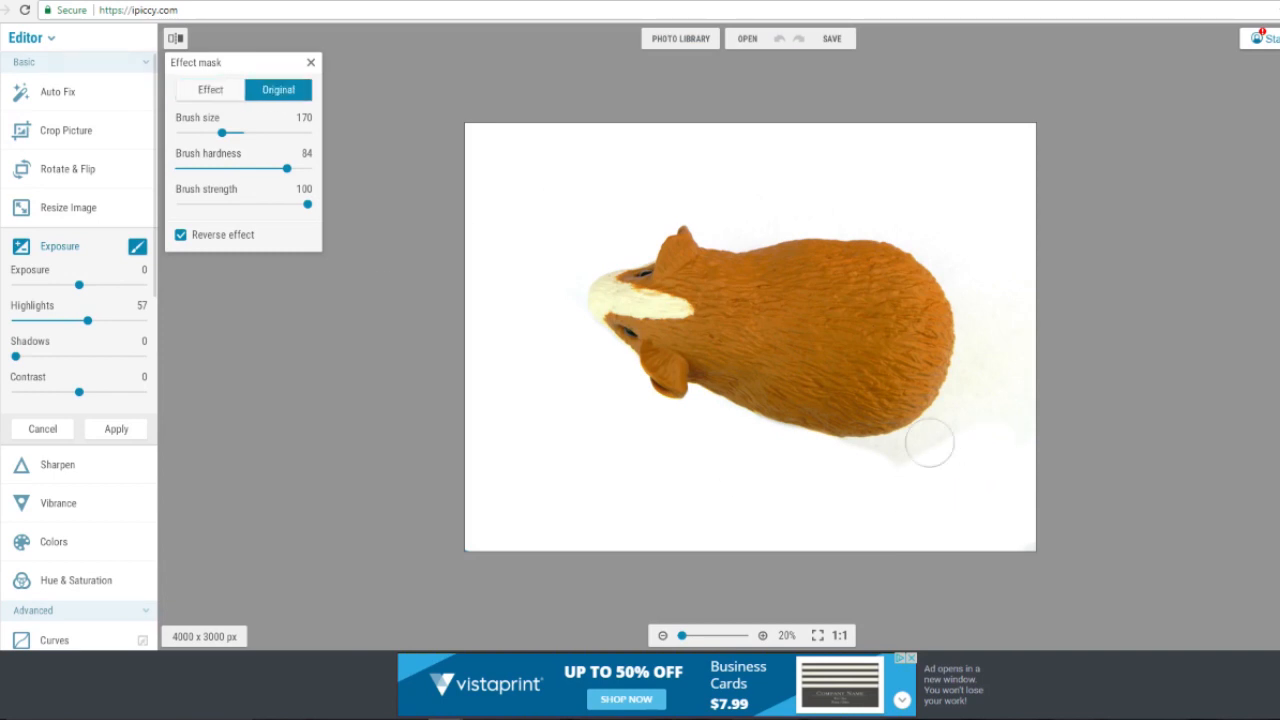
pyautogui.click(210, 89)
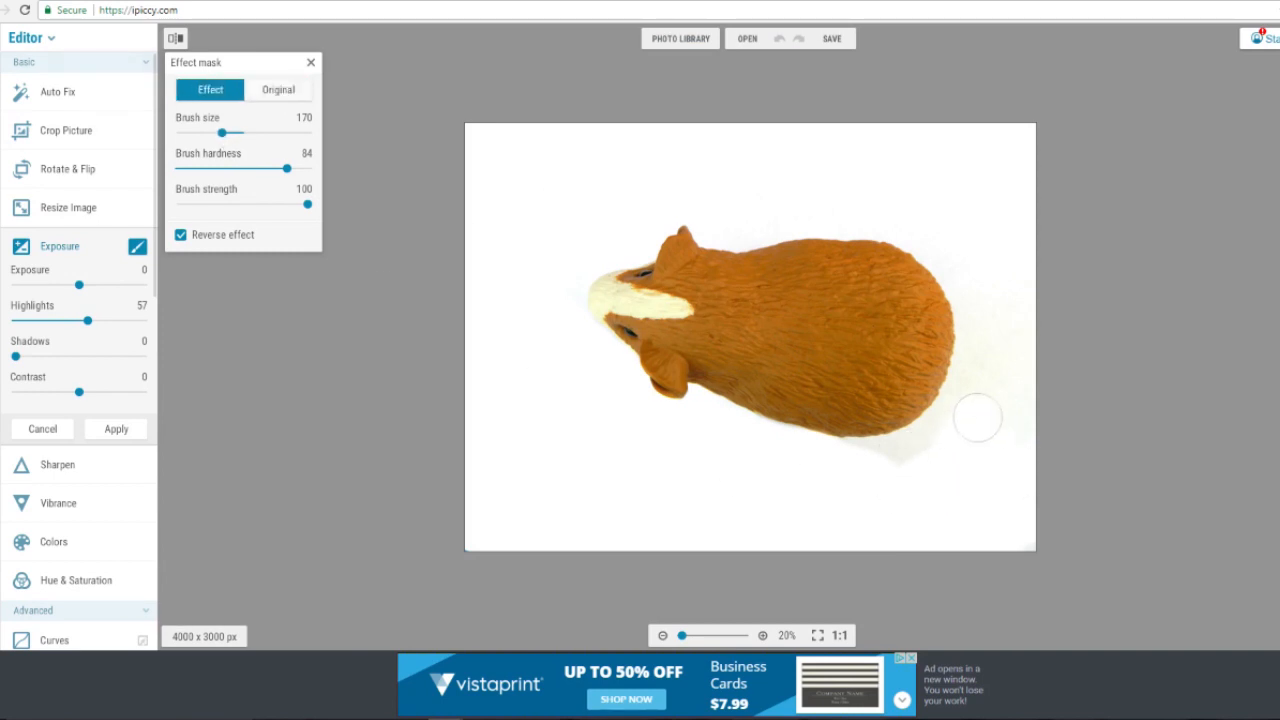
pyautogui.scroll(4, 1091, 506)
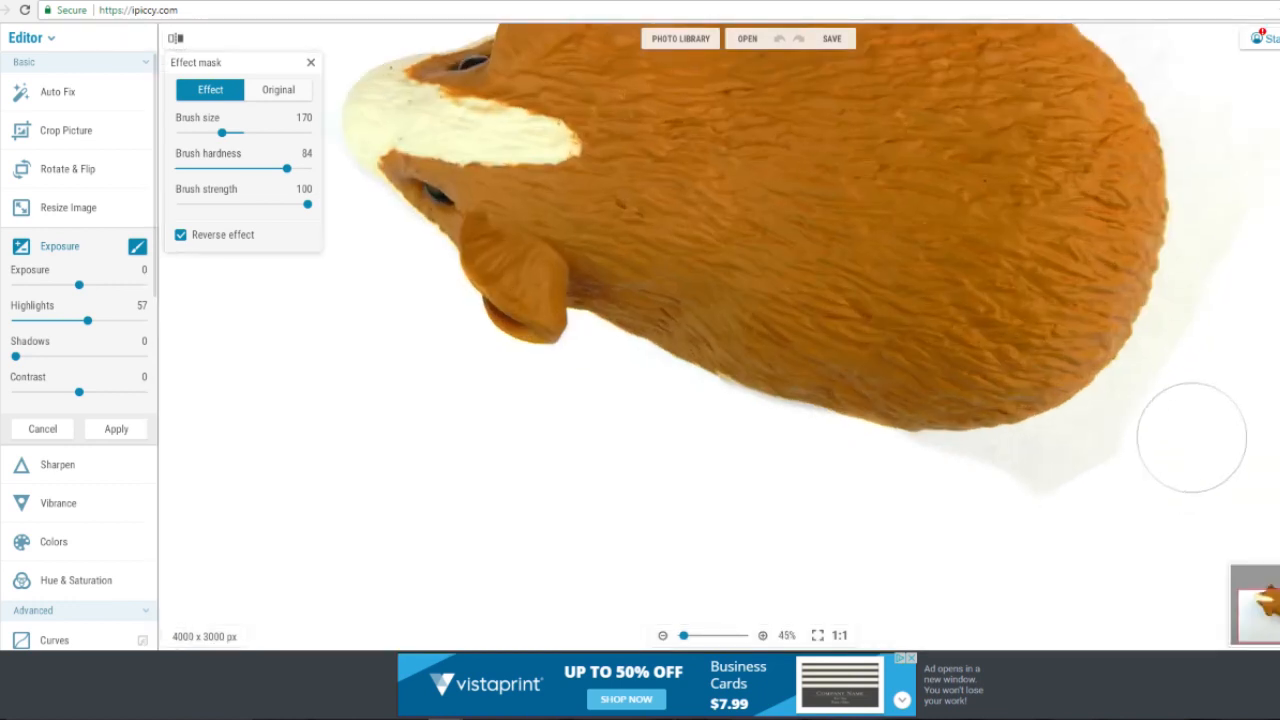
pyautogui.moveTo(1124, 443)
pyautogui.mouseDown()
pyautogui.moveTo(1143, 420)
pyautogui.moveTo(1043, 477)
pyautogui.moveTo(980, 470)
pyautogui.mouseUp()
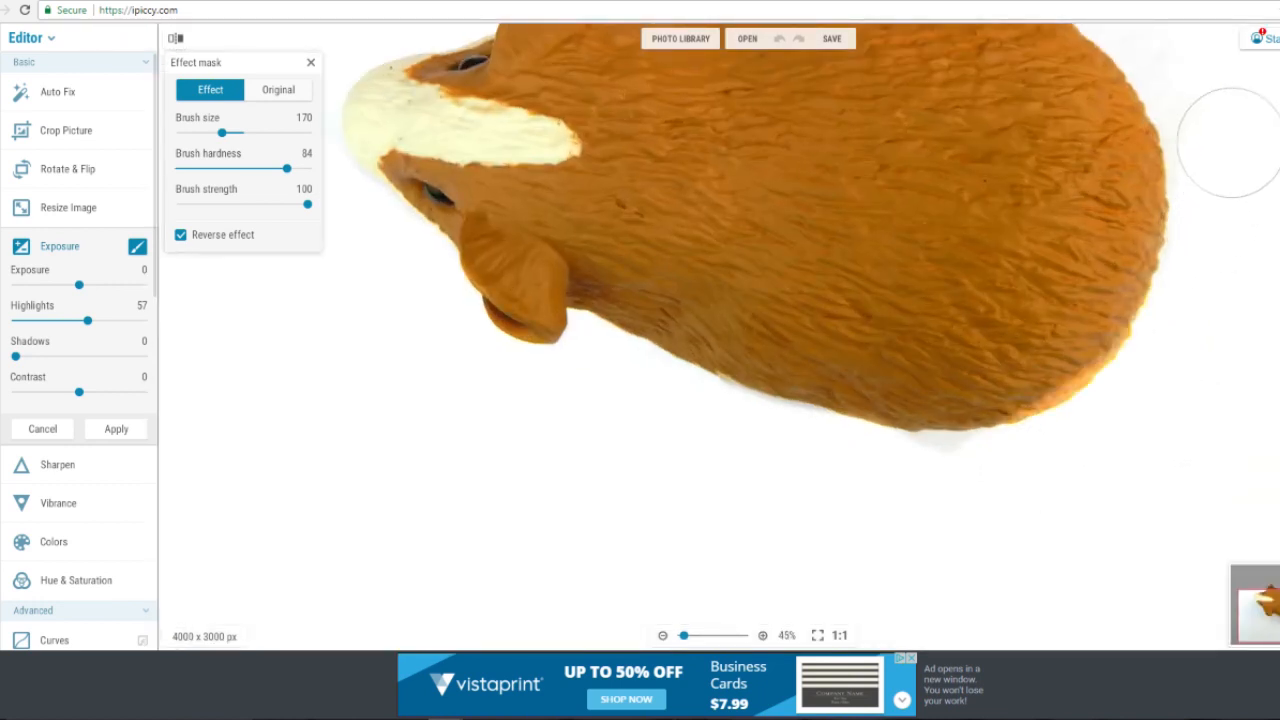
pyautogui.scroll(-3, 1265, 185)
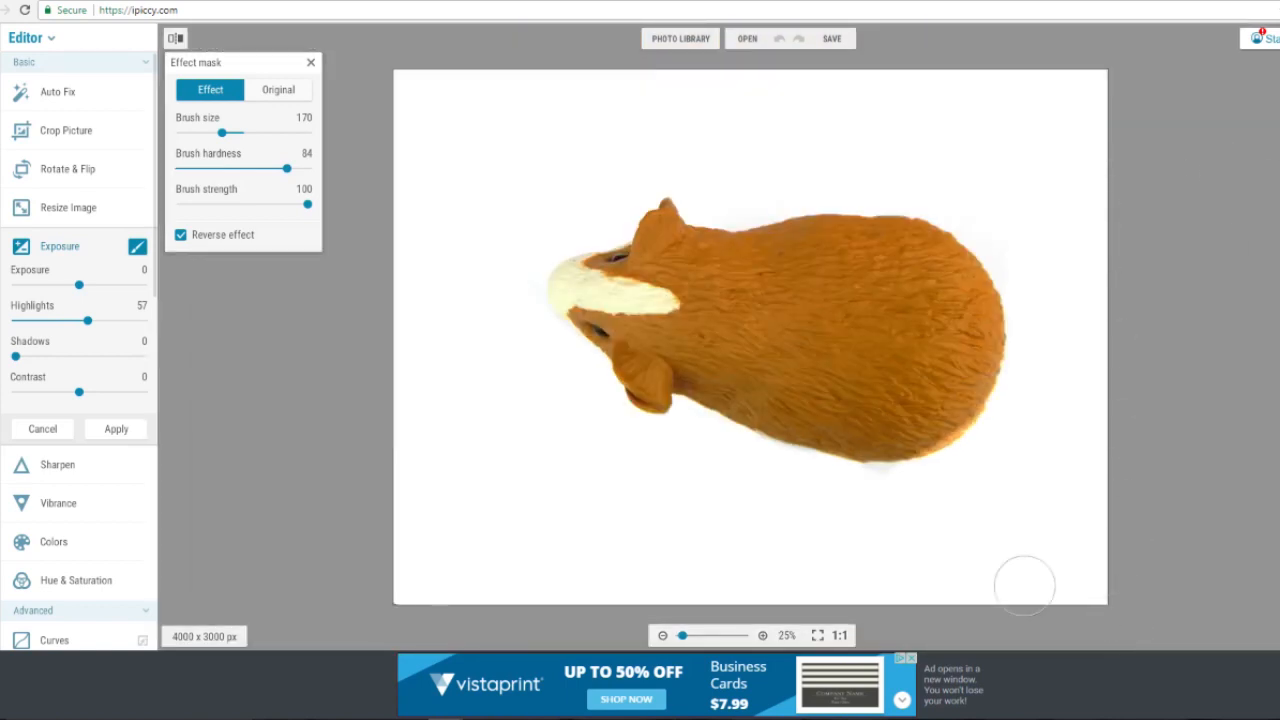
# Restore the overbrightened fur along the guinea pig's rear edge with the Original brush and apply the exposure change.
pyautogui.click(278, 89)
pyautogui.scroll(4, 922, 377)
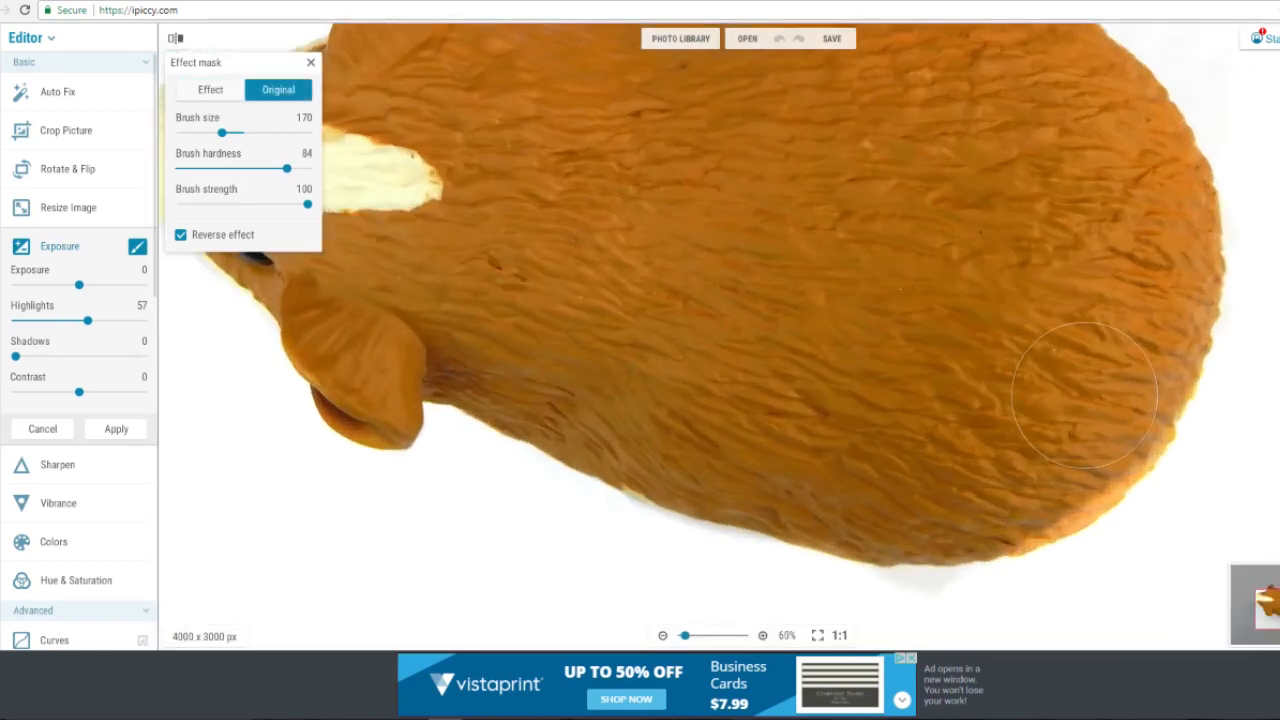
pyautogui.moveTo(1085, 395)
pyautogui.mouseDown()
pyautogui.moveTo(1055, 454)
pyautogui.moveTo(1004, 478)
pyautogui.moveTo(1110, 325)
pyautogui.moveTo(1108, 395)
pyautogui.moveTo(1050, 462)
pyautogui.moveTo(1100, 413)
pyautogui.mouseUp()
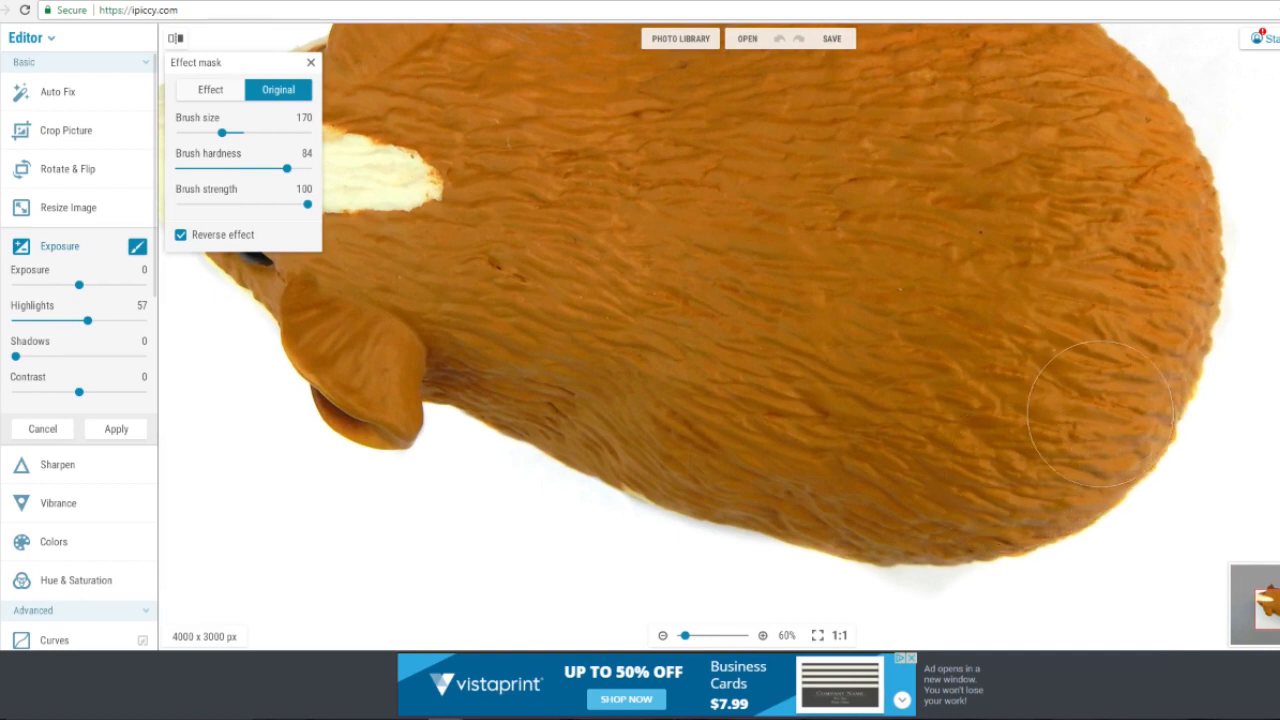
pyautogui.scroll(-4, 860, 303)
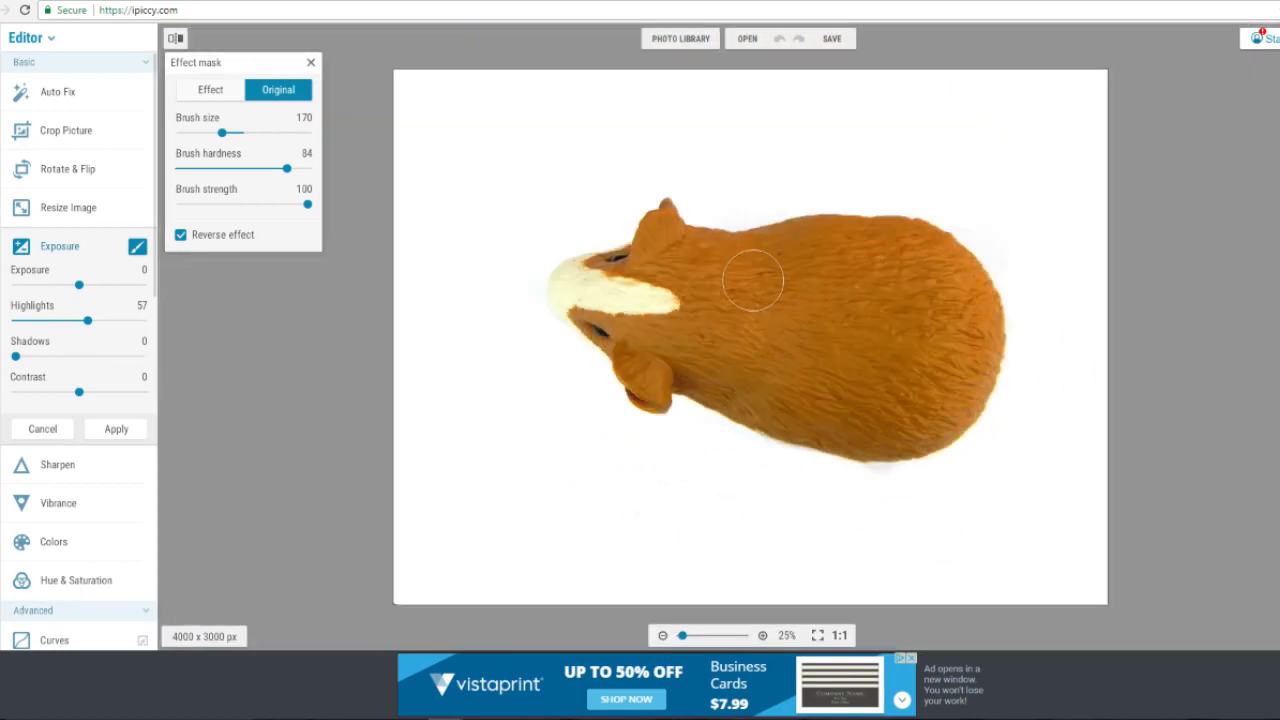
pyautogui.click(116, 428)
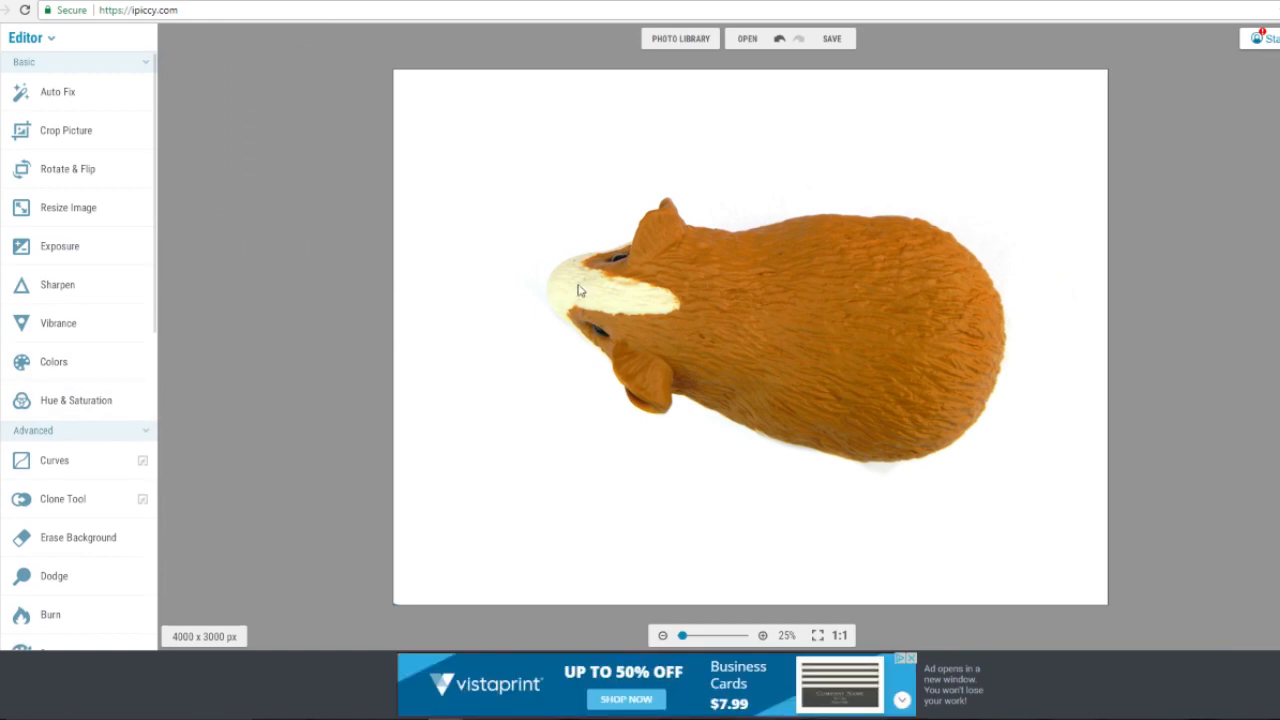
# Examine the guinea pig's body, white face patch and outline up close for leftover specks and uneven edges.
pyautogui.scroll(4, 590, 288)
pyautogui.scroll(2, 598, 287)
pyautogui.scroll(-5, 984, 388)
pyautogui.scroll(4, 997, 383)
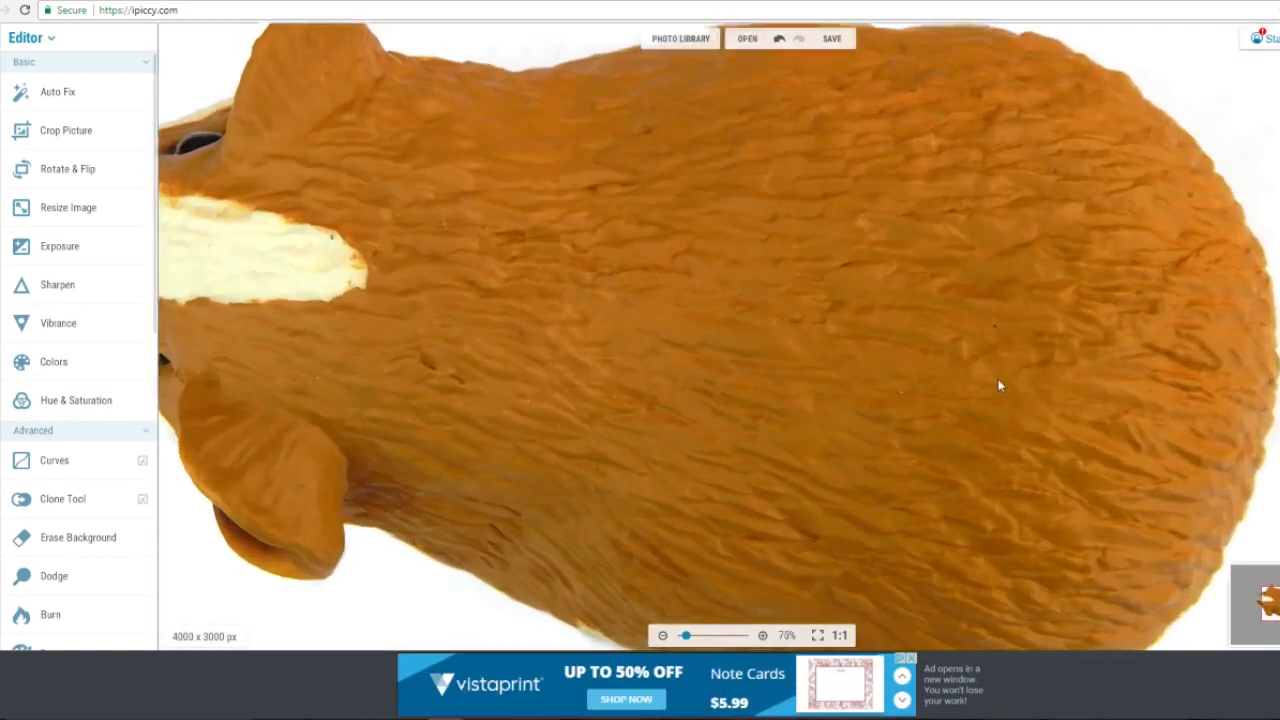
pyautogui.scroll(-2, 871, 376)
pyautogui.scroll(-1, 480, 205)
pyautogui.scroll(2, 482, 205)
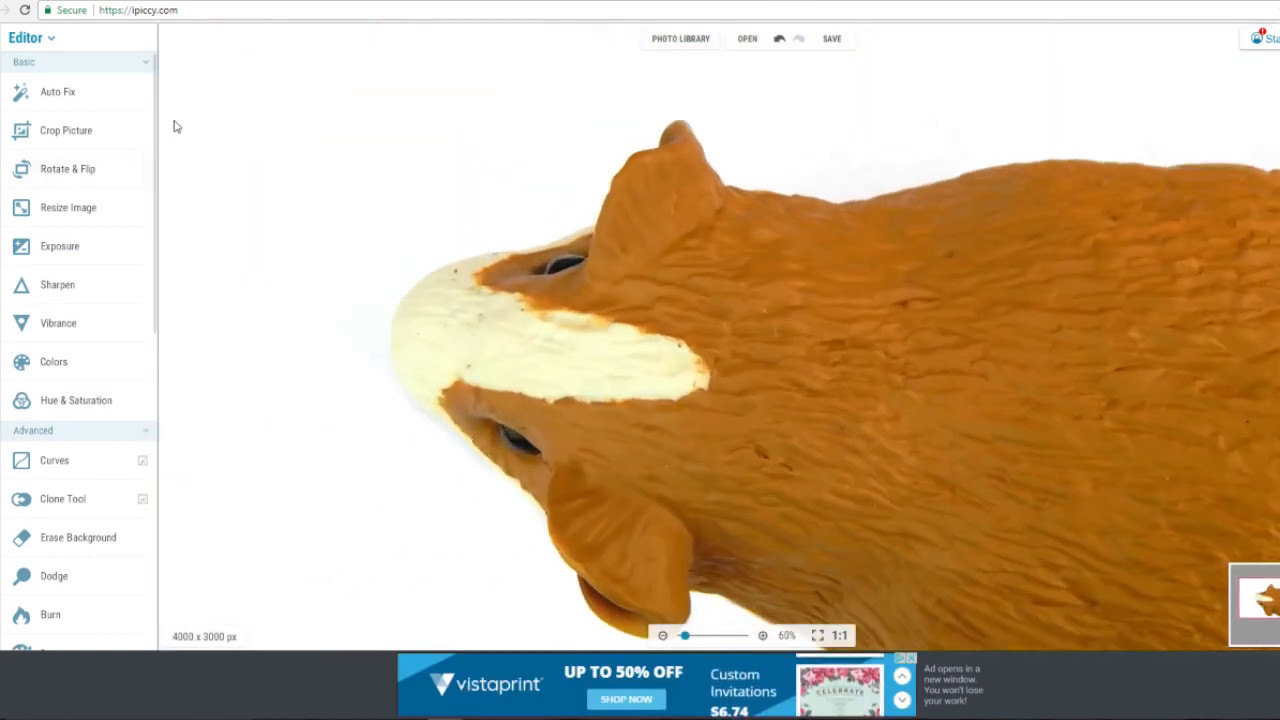
pyautogui.scroll(2, 391, 323)
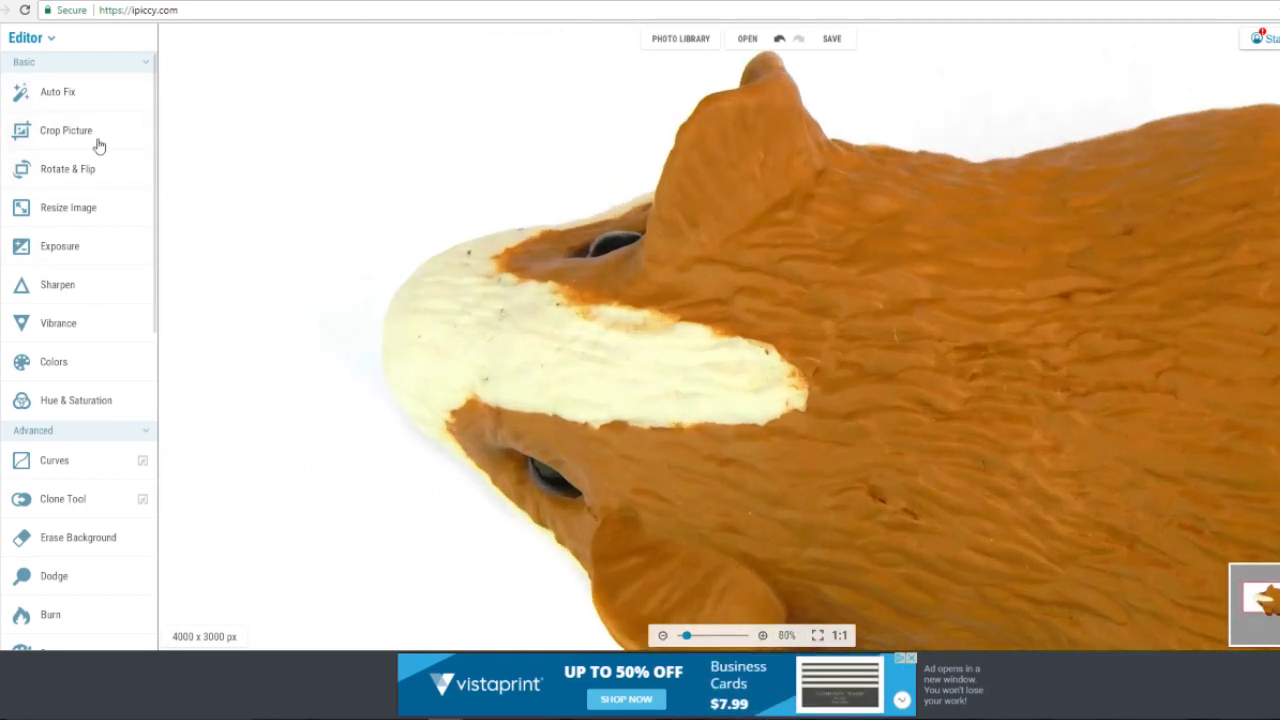
pyautogui.scroll(2, 670, 330)
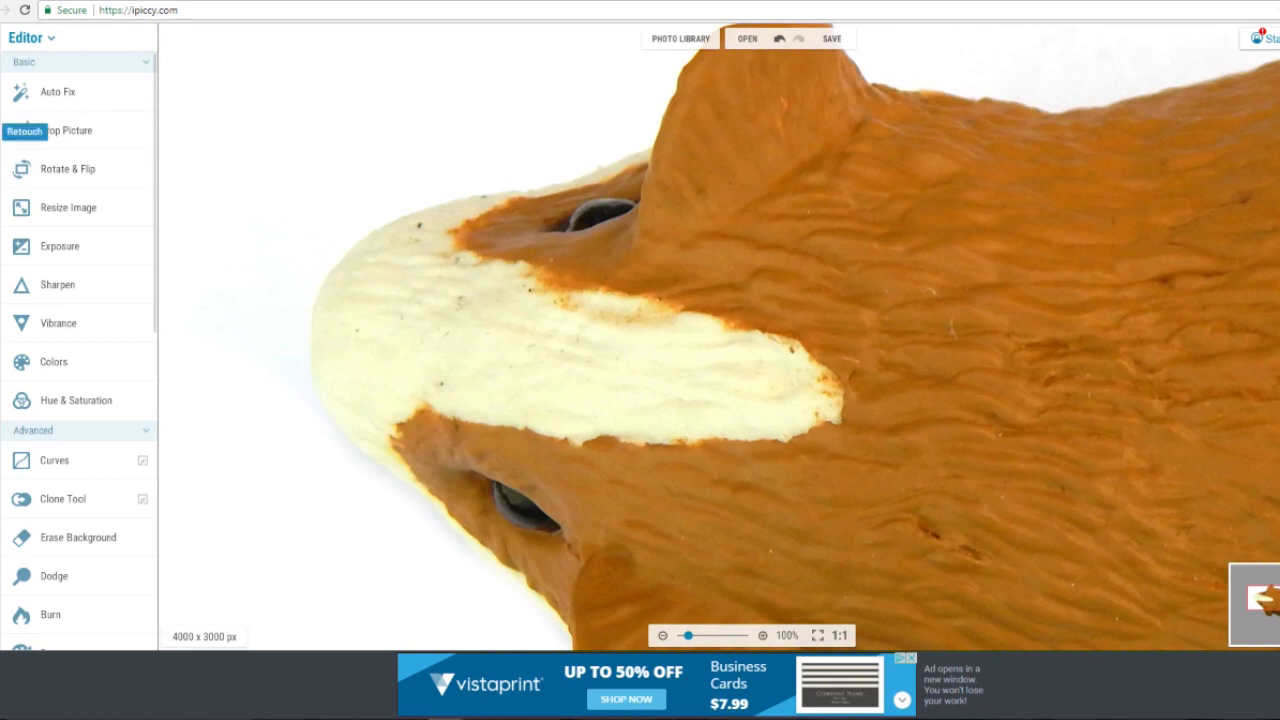
# Remove dark specks on the white face patch near the upper eye with the Retouch Blemish Fixer at brush size 11.
pyautogui.click(24, 131)
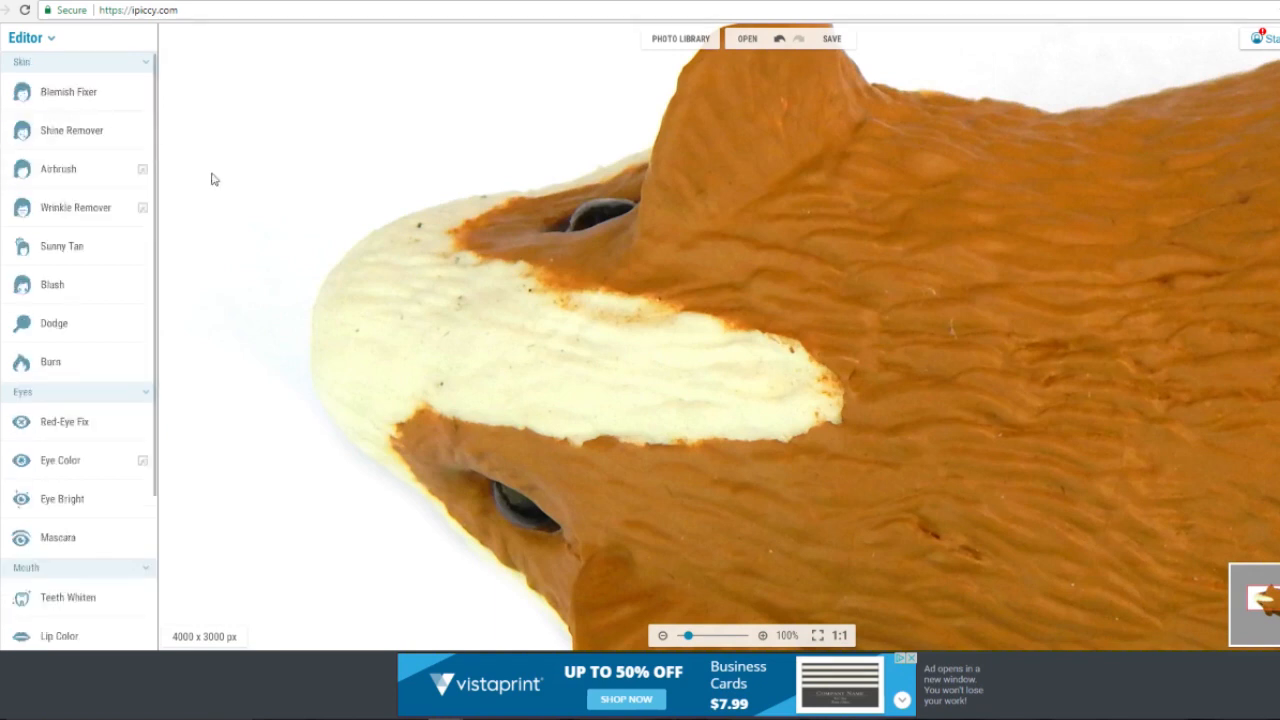
pyautogui.click(59, 100)
pyautogui.moveTo(76, 134); pyautogui.dragTo(20, 132)
pyautogui.scroll(5, 414, 232)
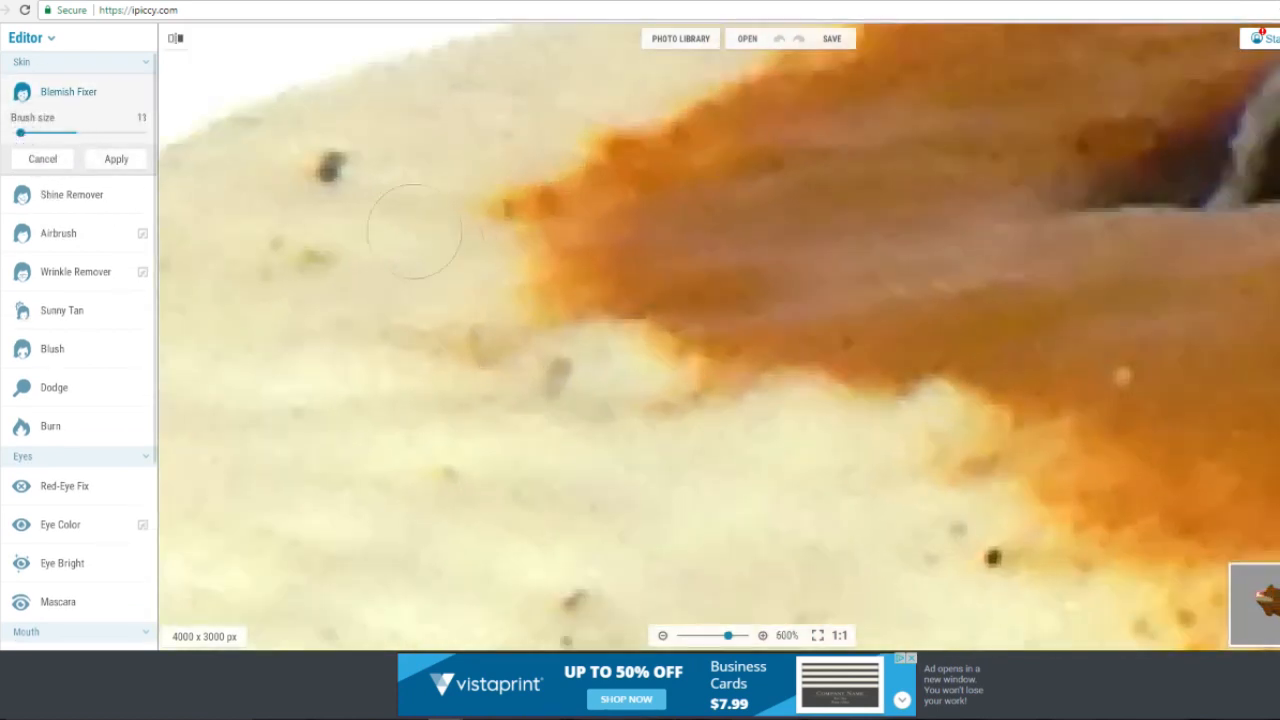
pyautogui.click(330, 163)
pyautogui.click(565, 370)
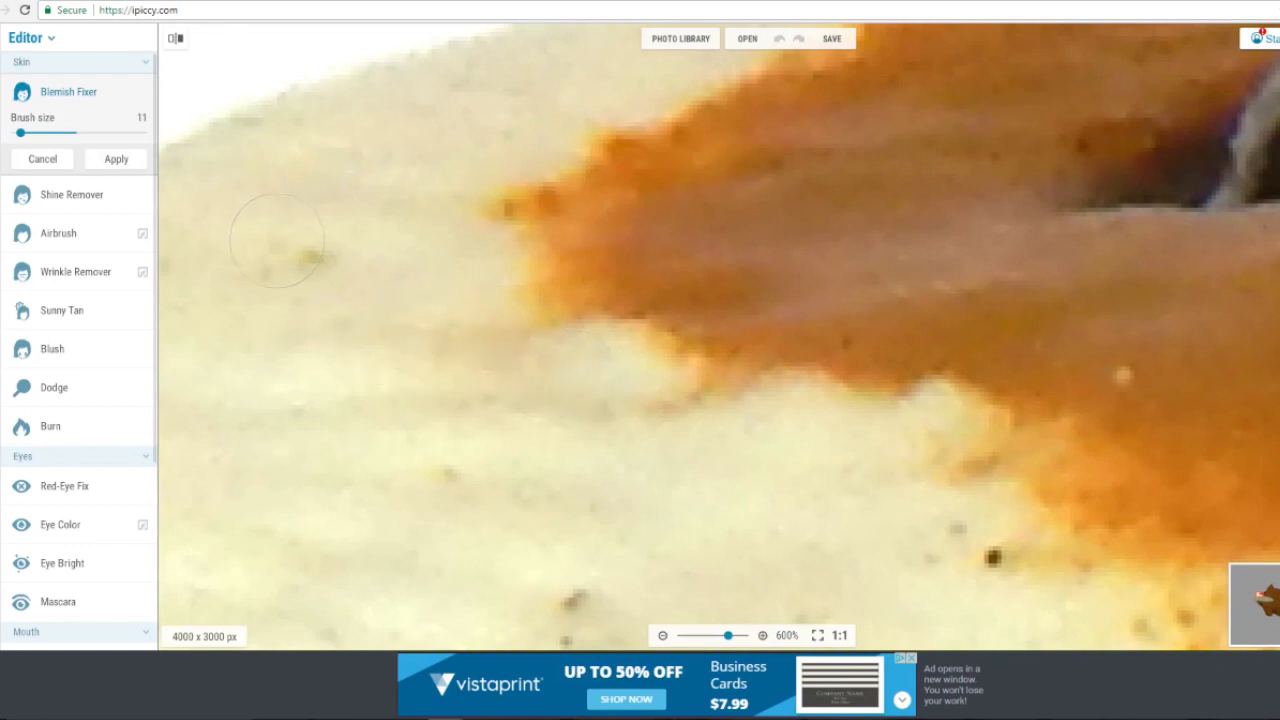
# Remove the dark specks on the white face patch beside the brown marking around the upper eye with the Blemish Fixer.
pyautogui.scroll(-4, 651, 514)
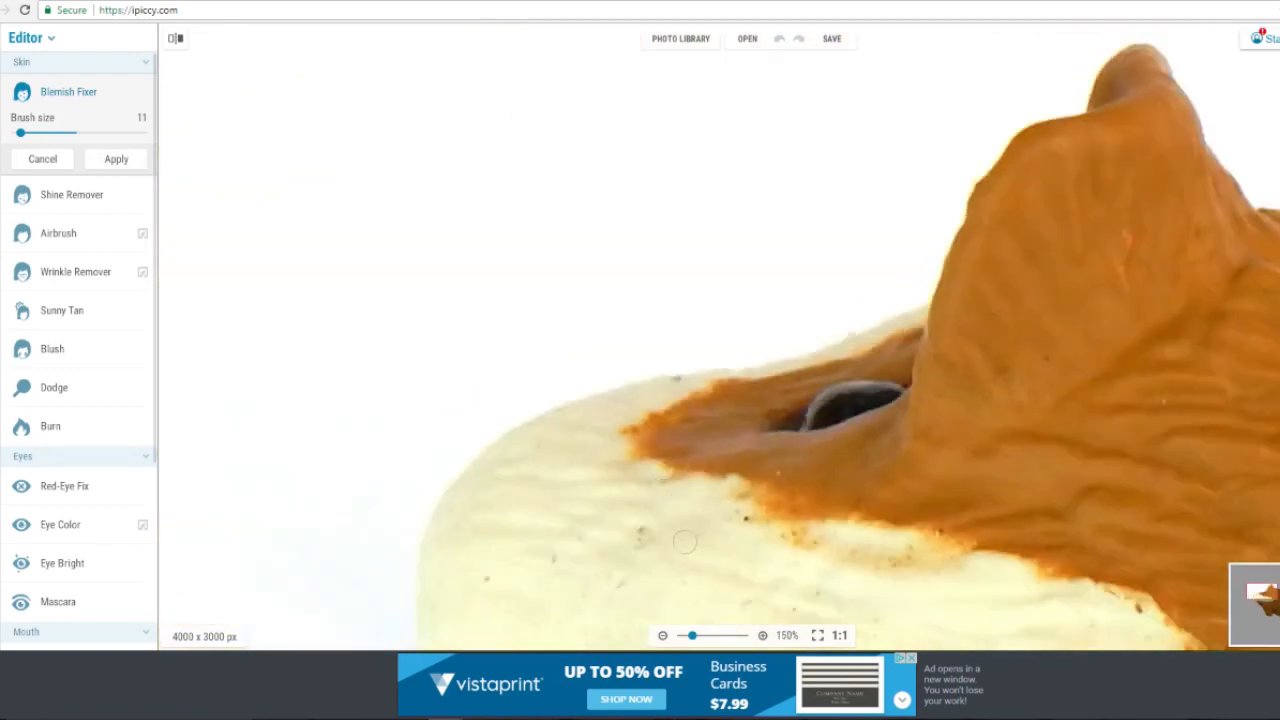
pyautogui.scroll(4, 685, 541)
pyautogui.click(591, 481)
pyautogui.click(601, 436)
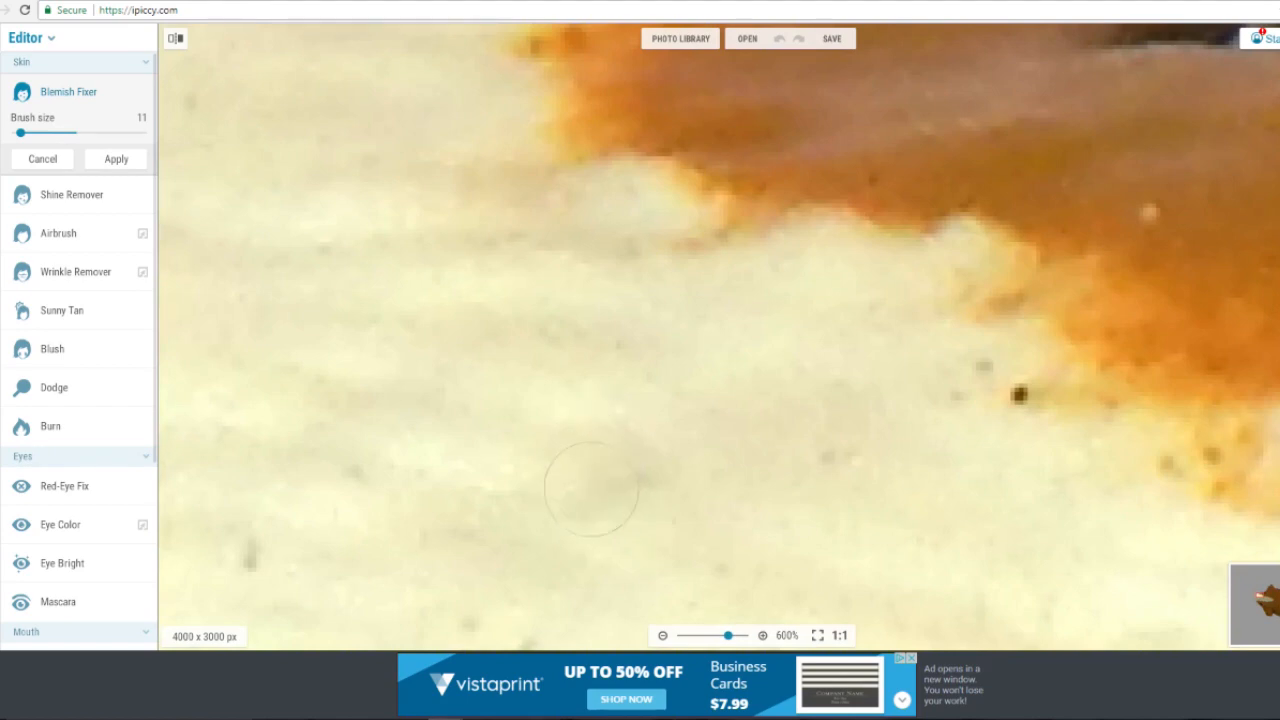
pyautogui.click(1018, 393)
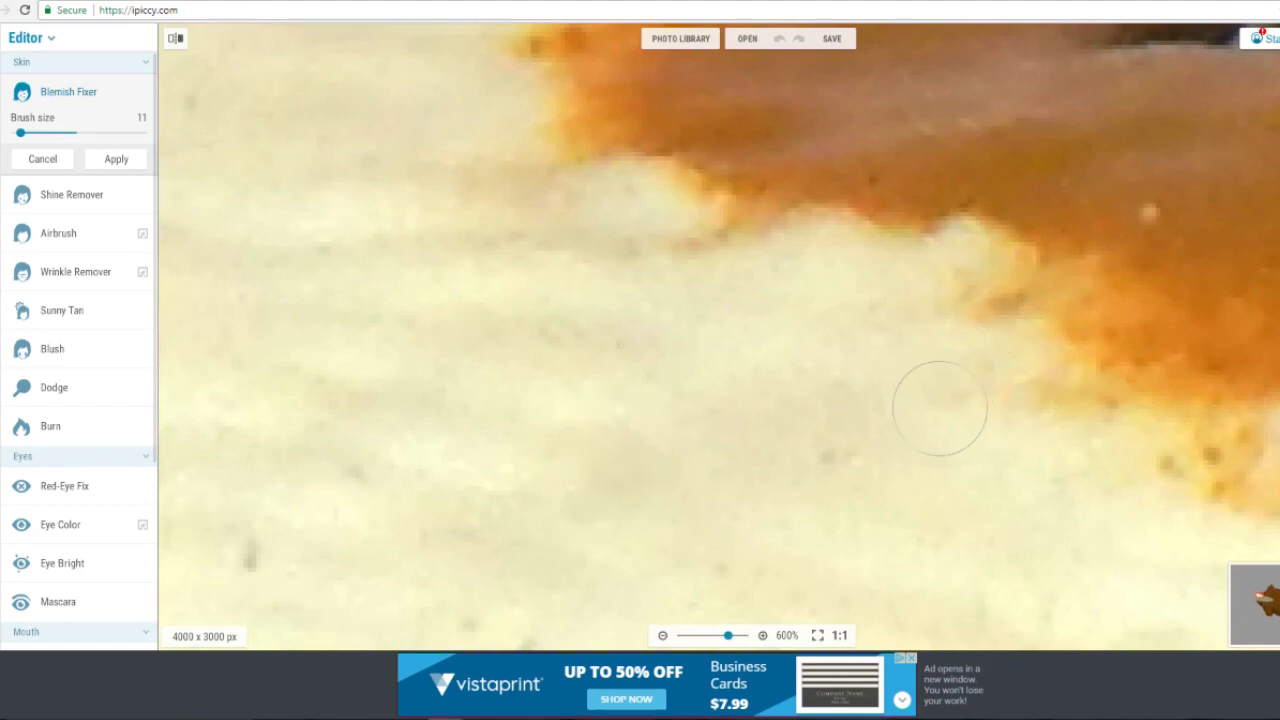
# Clean the small dark marks from the white muzzle area farther below the upper eye using the Blemish Fixer.
pyautogui.scroll(-4, 940, 408)
pyautogui.scroll(3, 858, 457)
pyautogui.scroll(-2, 851, 449)
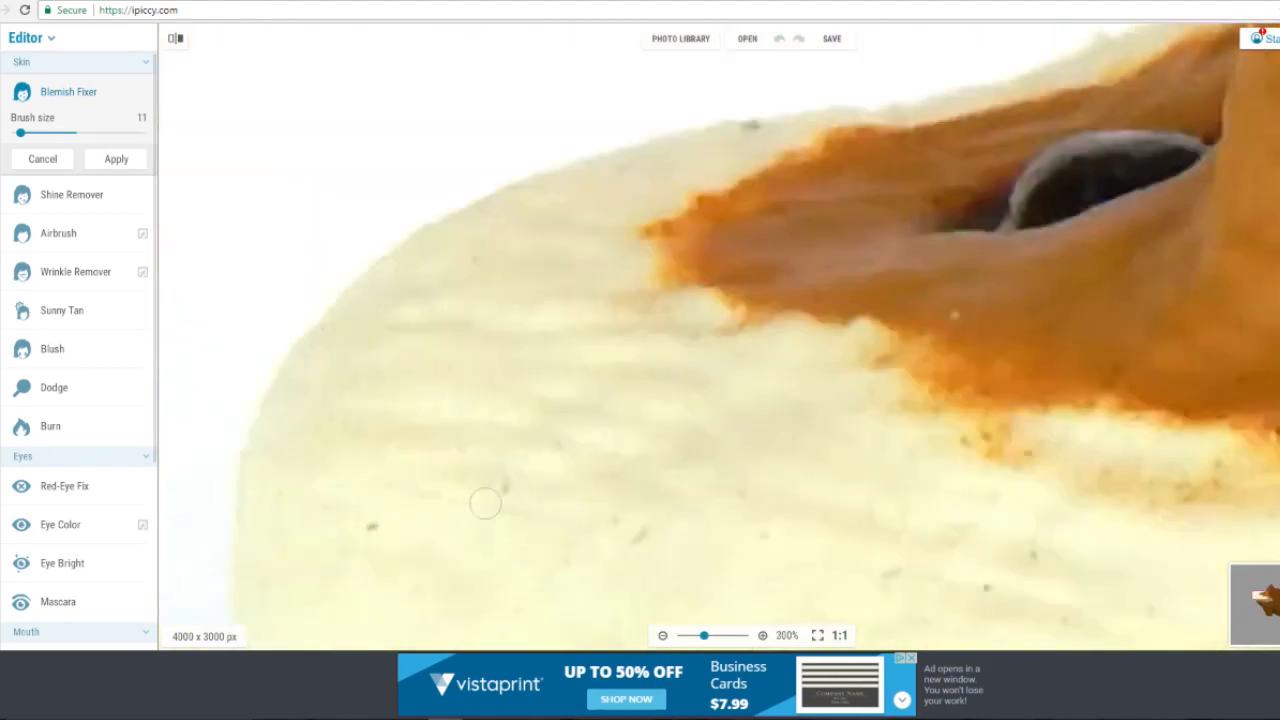
pyautogui.scroll(4, 510, 480)
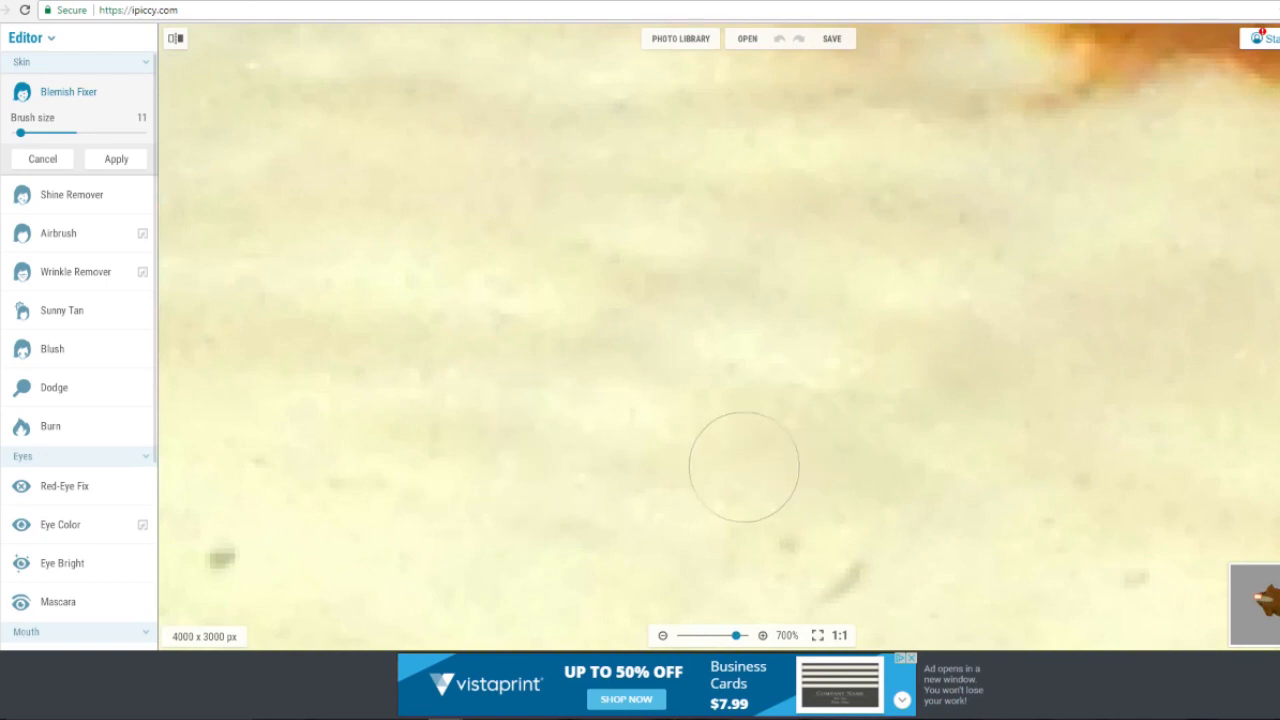
pyautogui.click(789, 545)
pyautogui.click(843, 576)
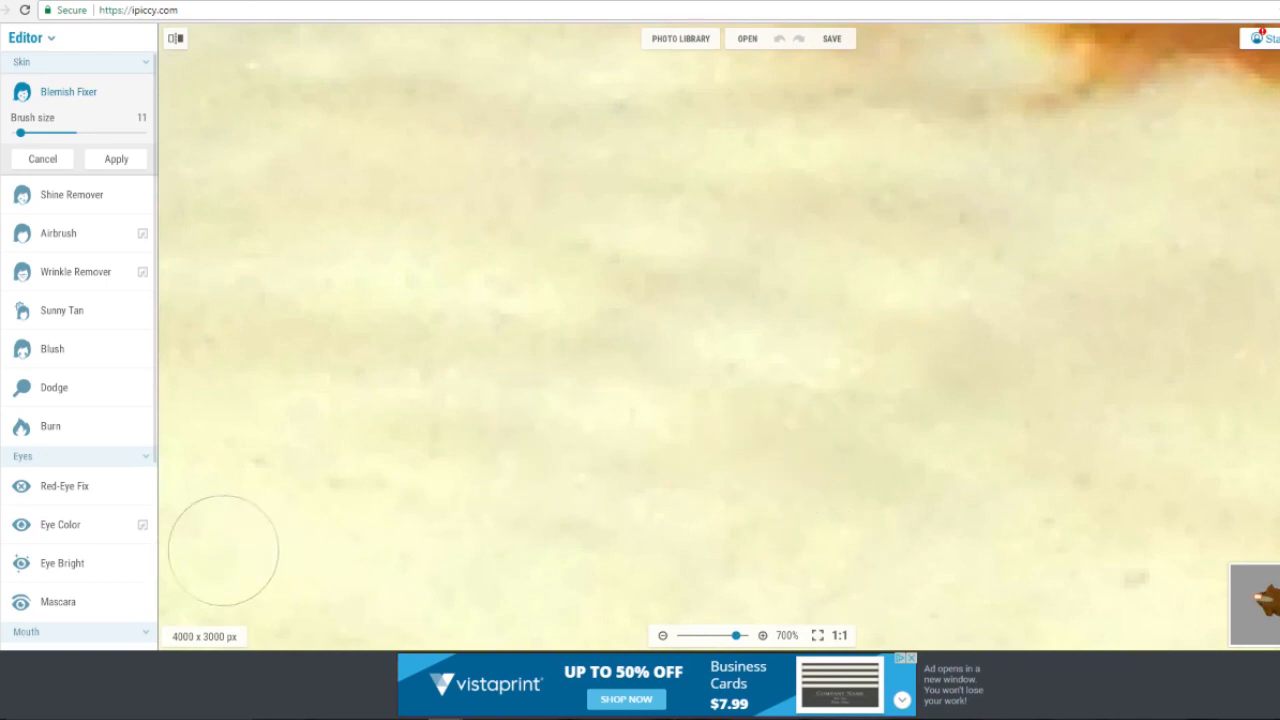
pyautogui.scroll(-3, 340, 450)
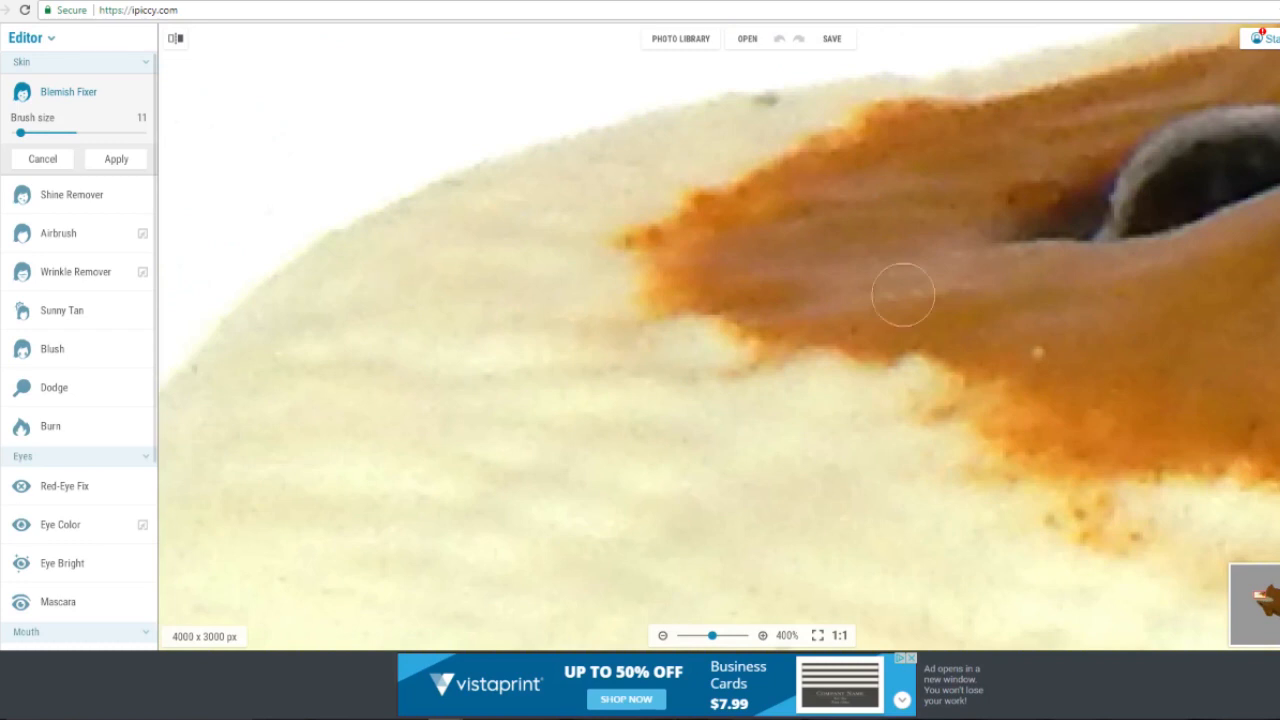
# Remove the brown specks where the white face patch meets the brown fur below the upper eye.
pyautogui.scroll(-3, 900, 294)
pyautogui.scroll(5, 886, 494)
pyautogui.scroll(-4, 818, 580)
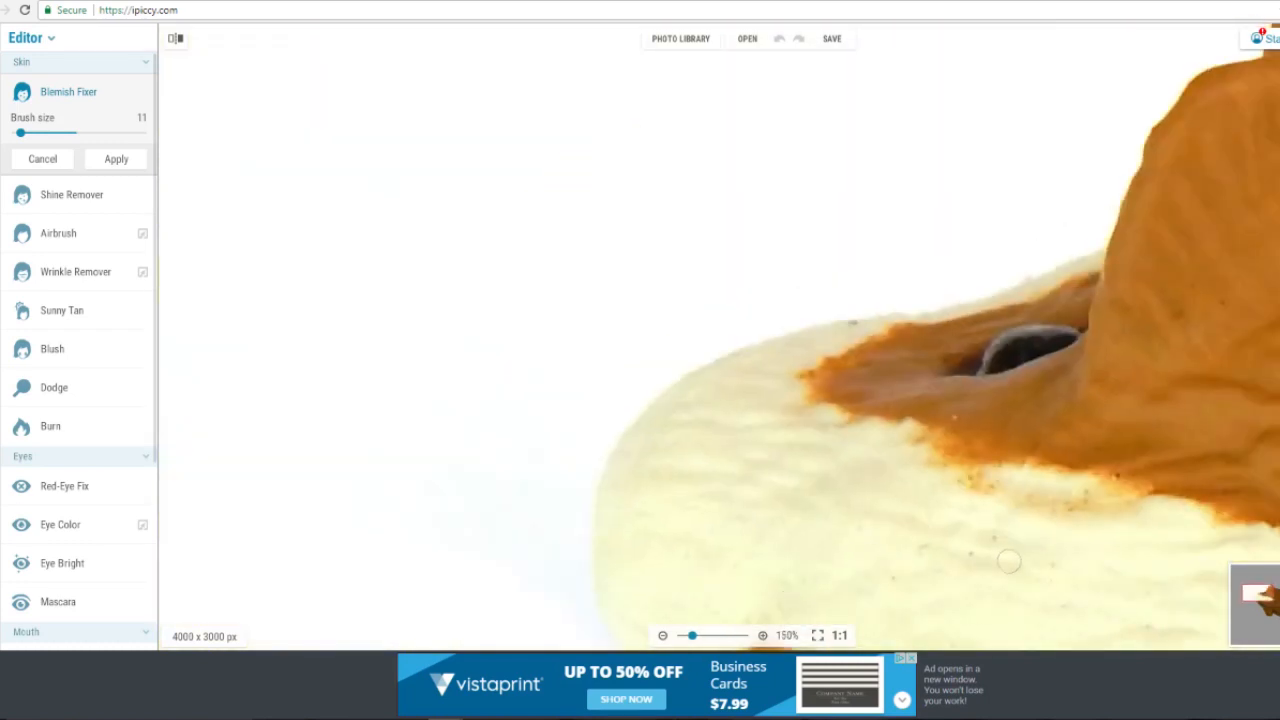
pyautogui.scroll(4, 1008, 562)
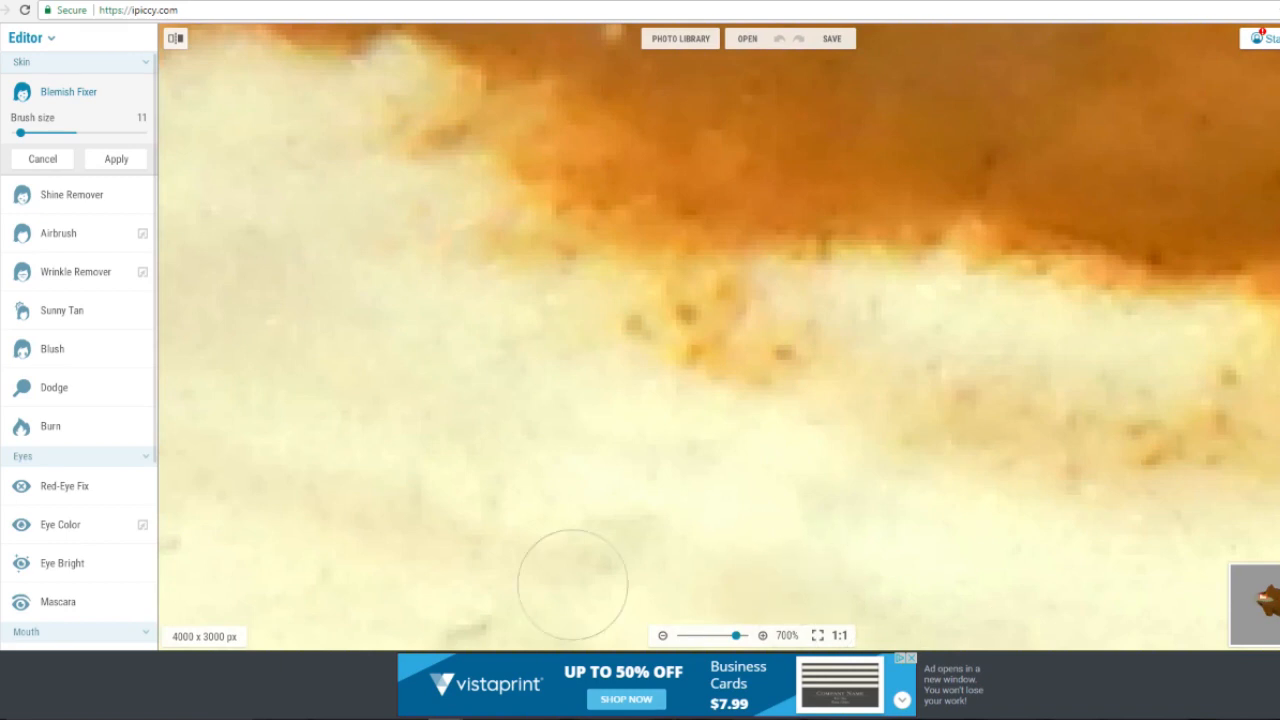
pyautogui.click(745, 355)
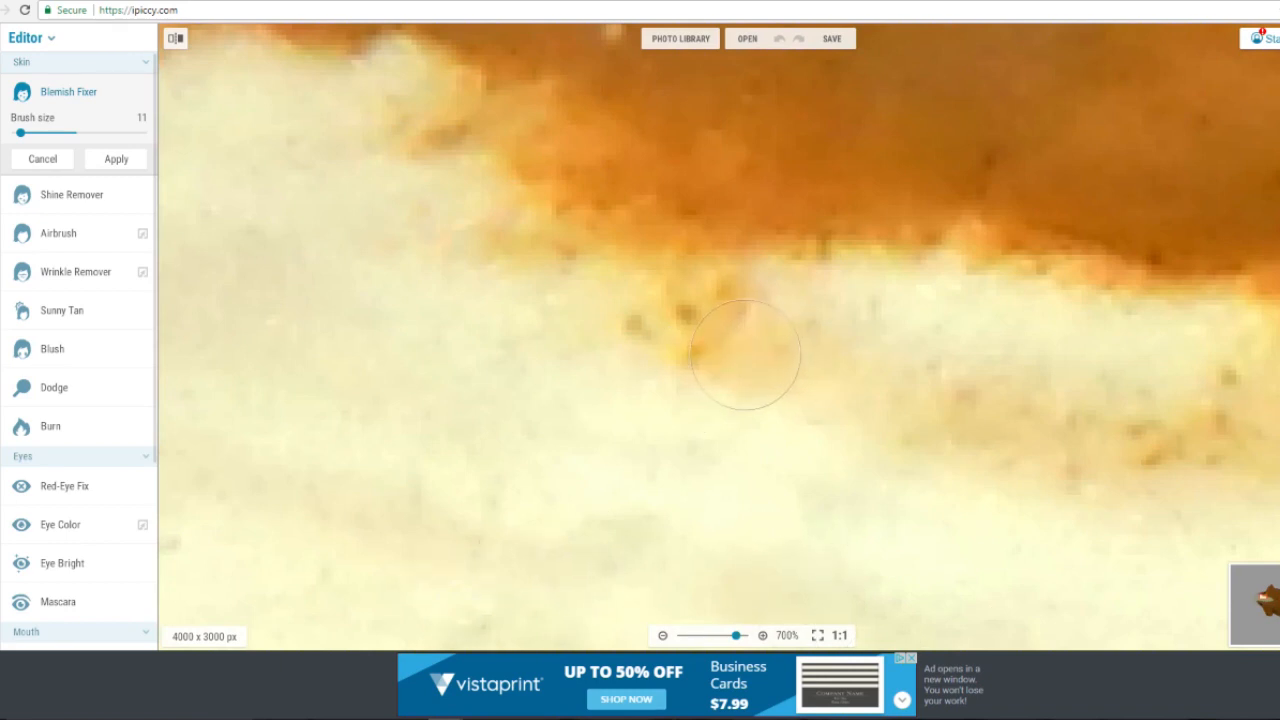
# Retouch the remaining faint specks across the middle of the white face patch.
pyautogui.scroll(-4, 745, 355)
pyautogui.scroll(4, 977, 494)
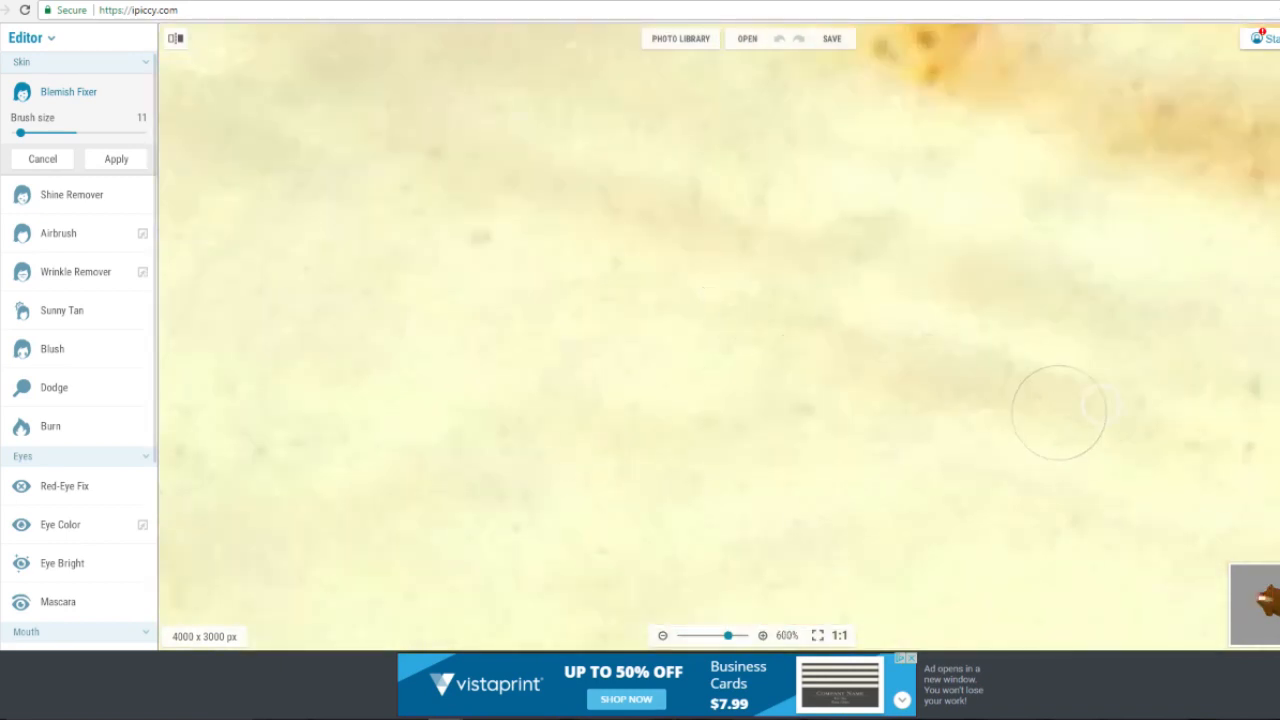
pyautogui.scroll(-5, 1058, 412)
pyautogui.scroll(5, 1040, 440)
pyautogui.scroll(-5, 1045, 452)
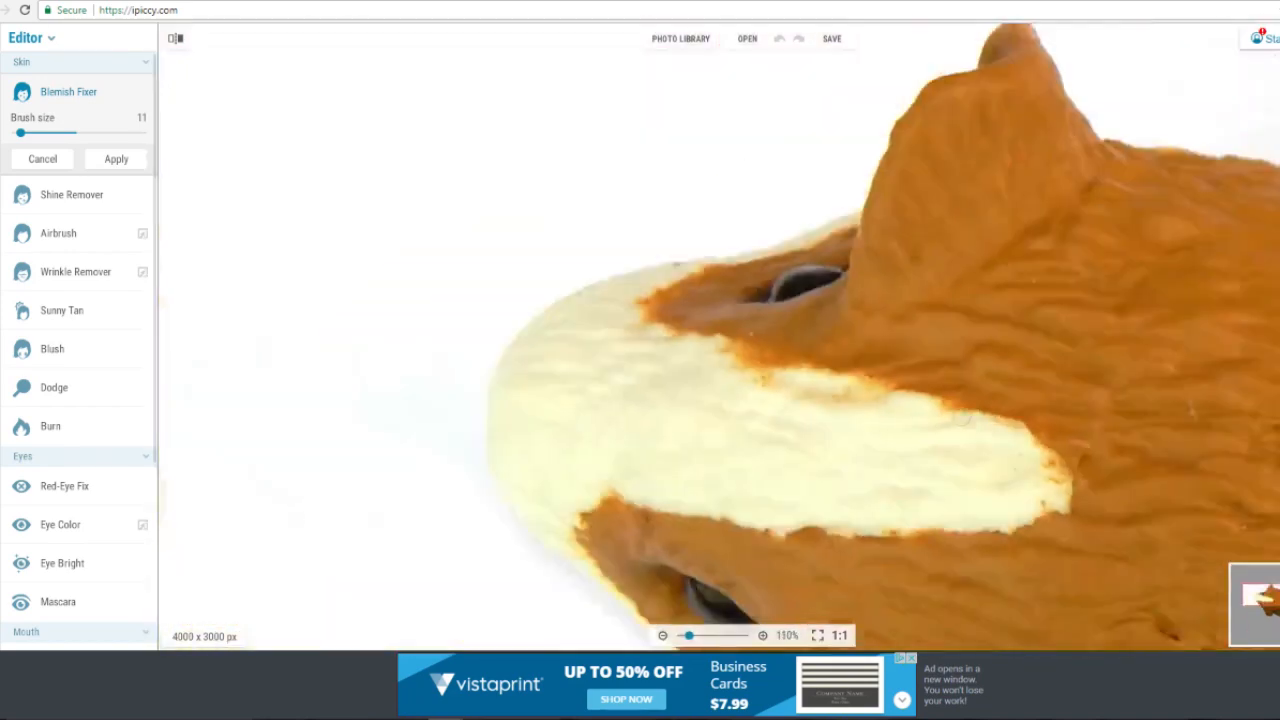
# Apply the blemish retouching and save the guinea pig picture to the computer.
pyautogui.scroll(-5, 700, 340)
pyautogui.click(116, 159)
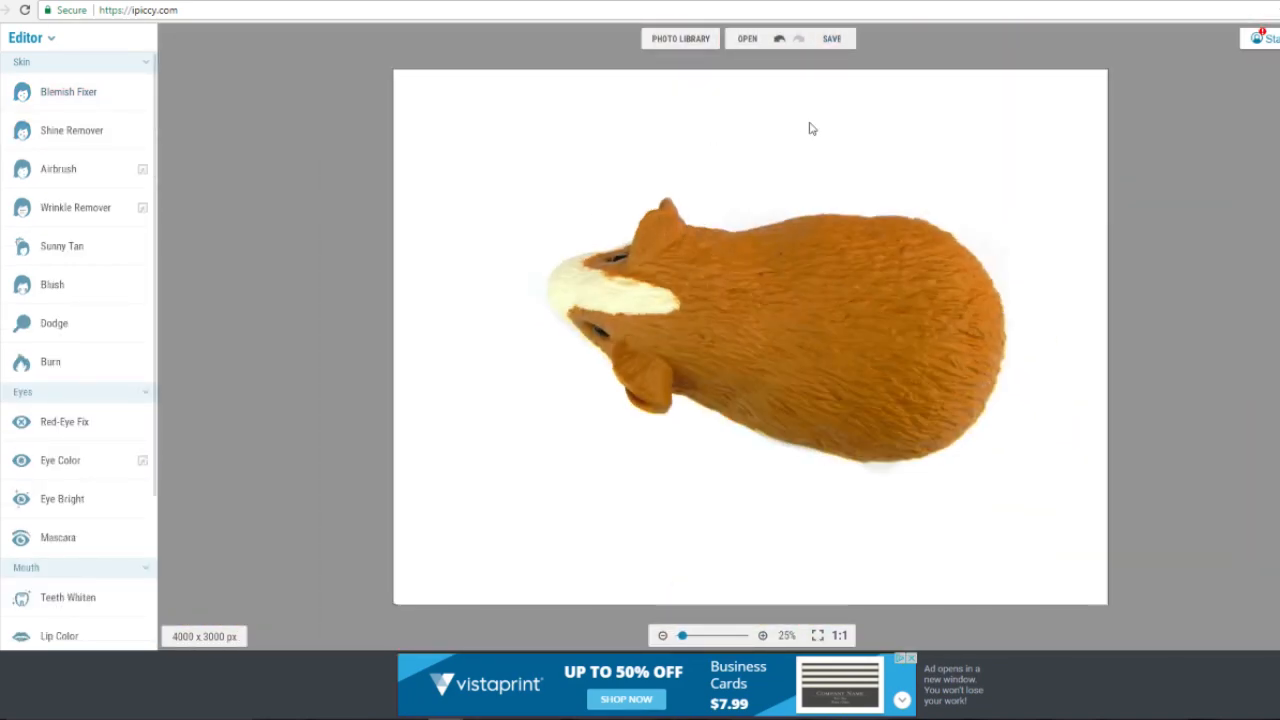
pyautogui.click(841, 41)
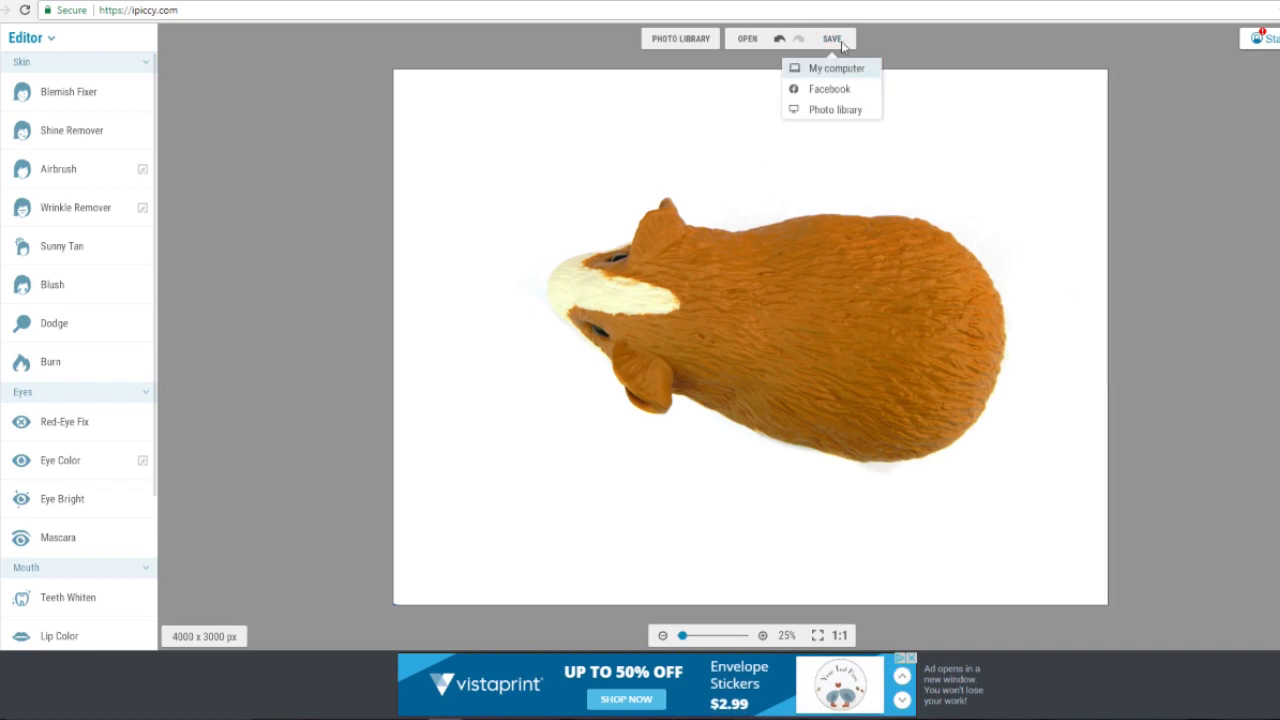
pyautogui.click(835, 67)
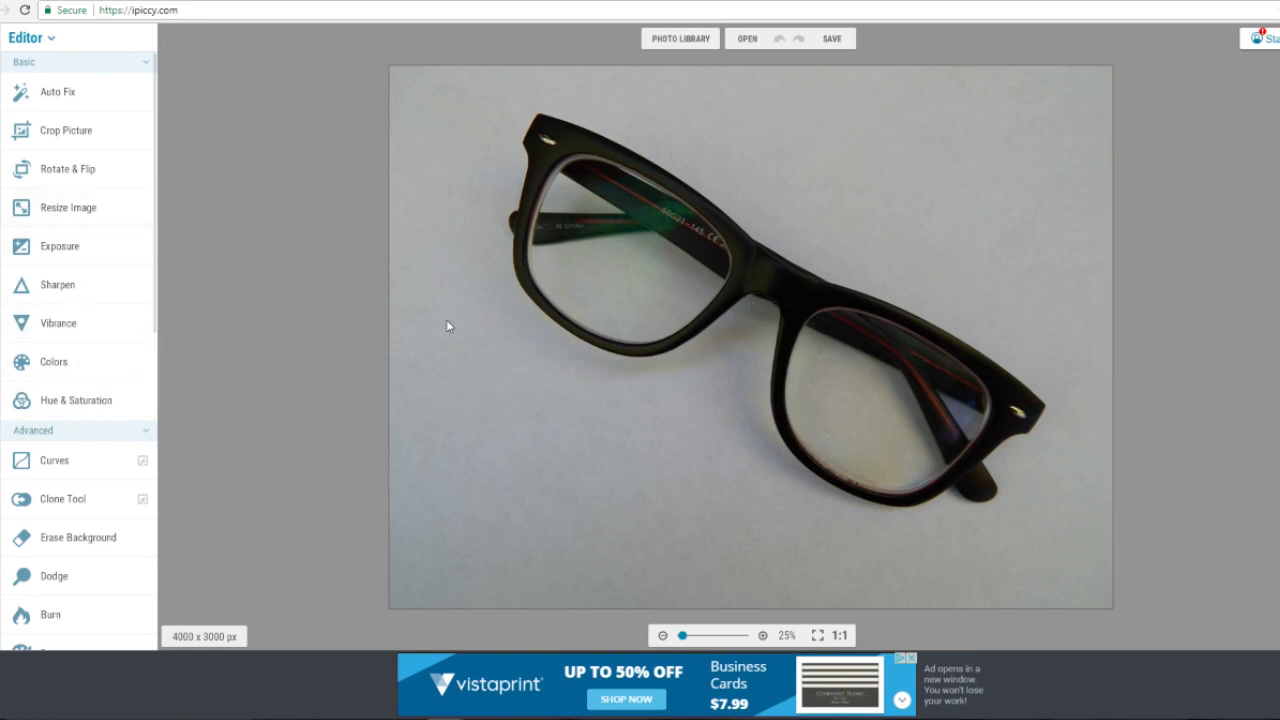
# Whiten the background of the eyeglasses photo by applying an Exposure adjustment with Highlights at 100.
pyautogui.click(62, 249)
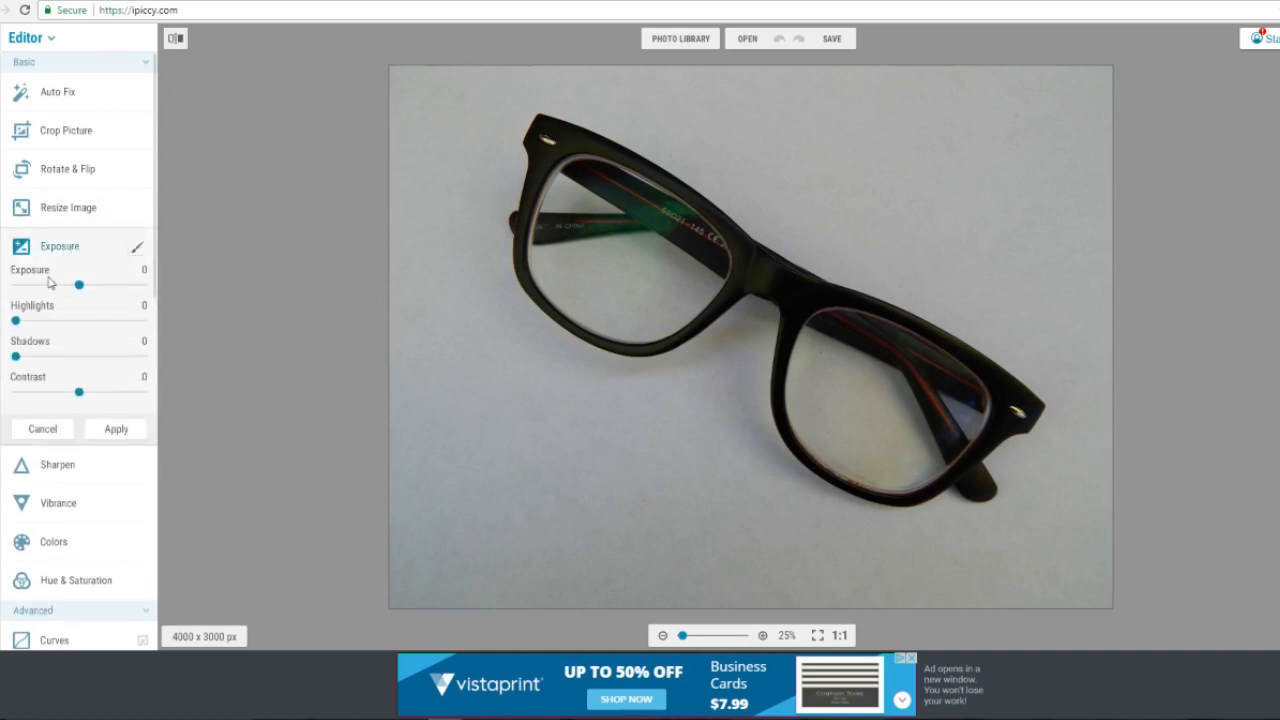
pyautogui.moveTo(17, 325); pyautogui.dragTo(163, 334)
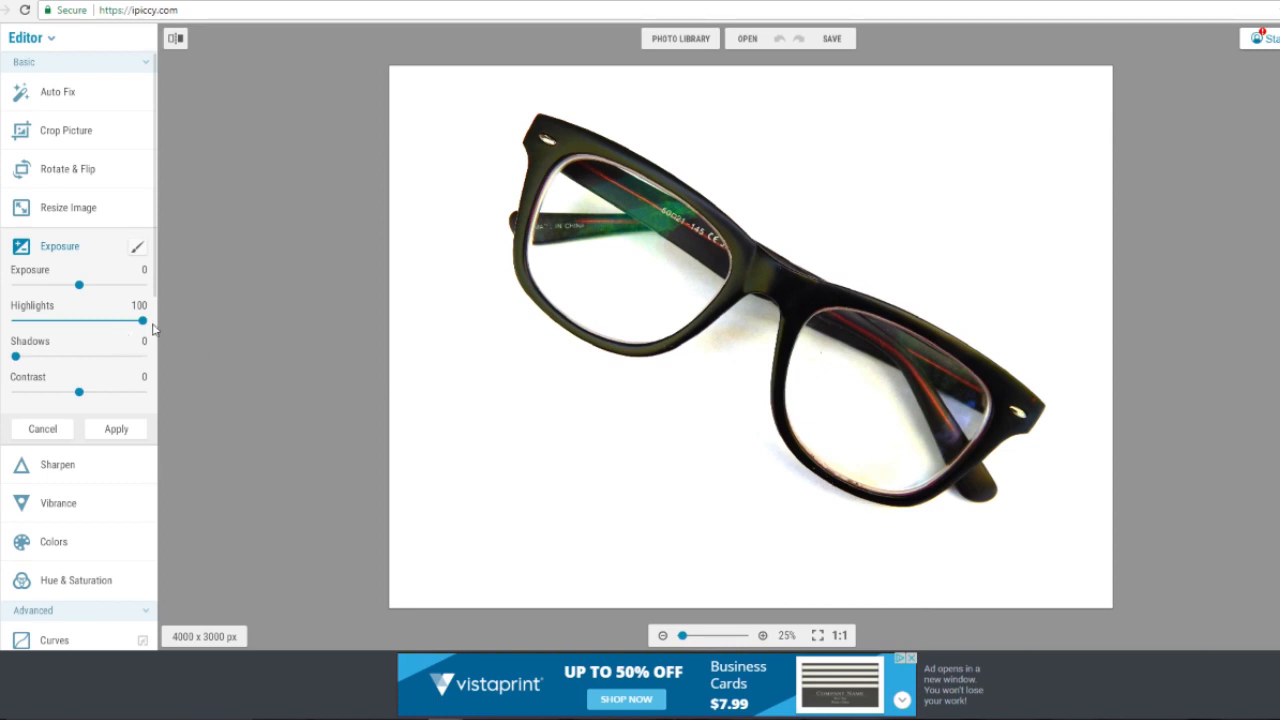
pyautogui.click(112, 432)
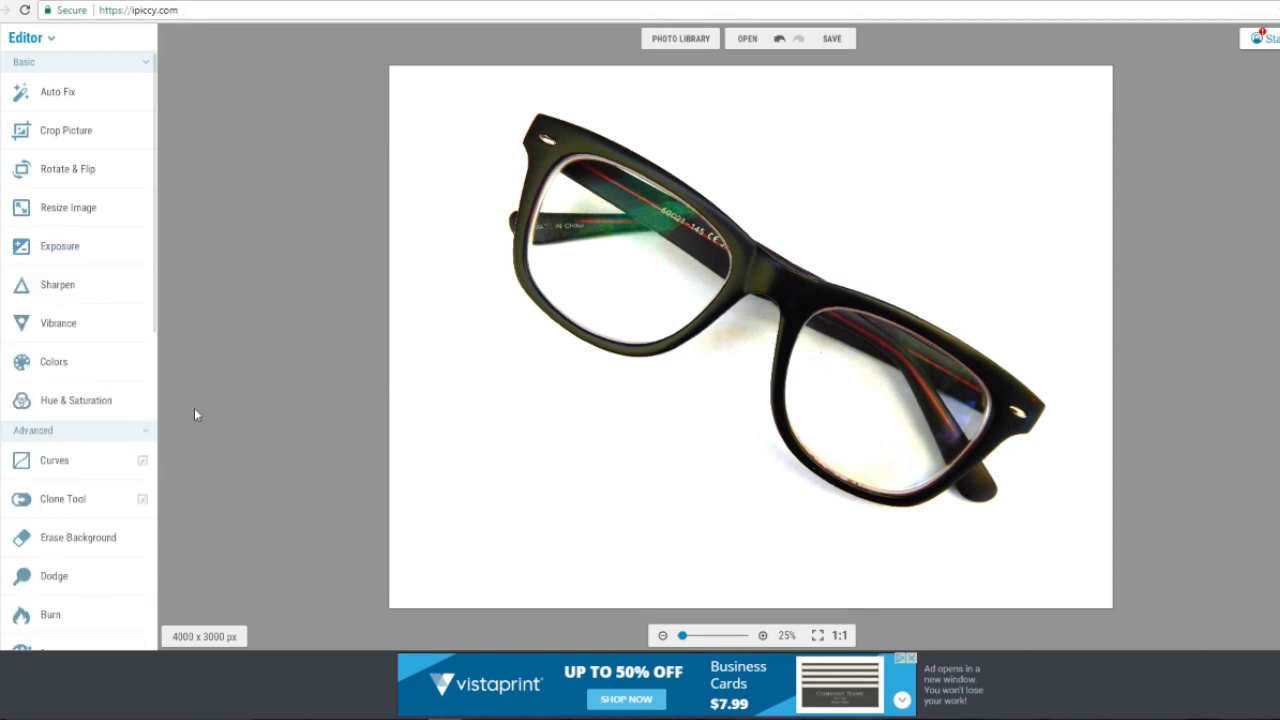
# Apply a second Exposure adjustment with Highlights at 64 to clear the remaining shadows around the eyeglasses.
pyautogui.click(15, 255)
pyautogui.moveTo(35, 325); pyautogui.dragTo(48, 321)
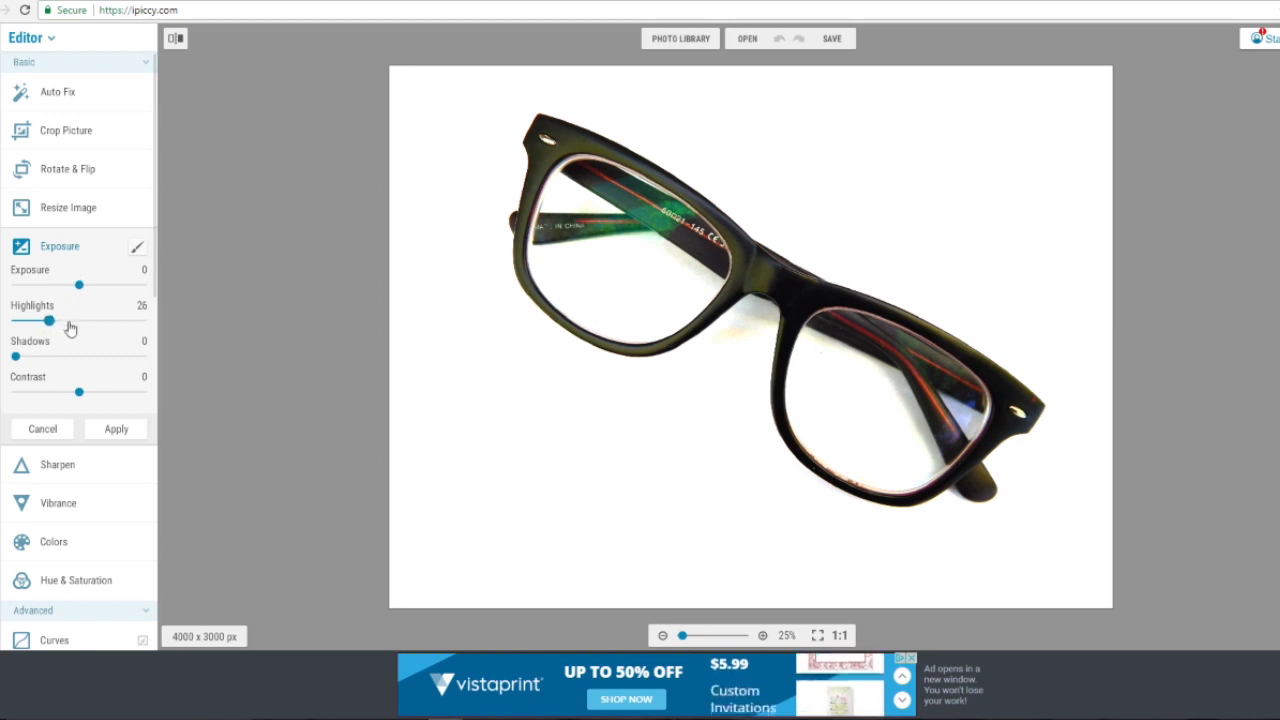
pyautogui.moveTo(48, 324); pyautogui.dragTo(97, 320)
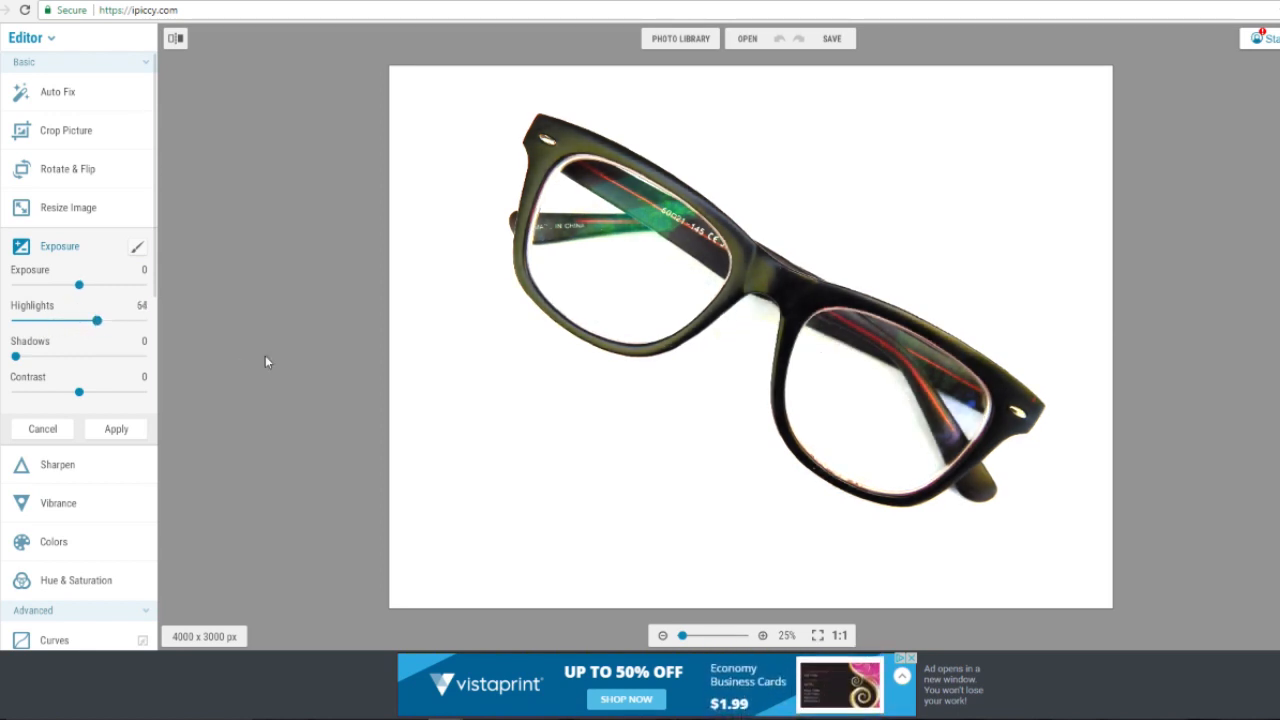
pyautogui.click(128, 429)
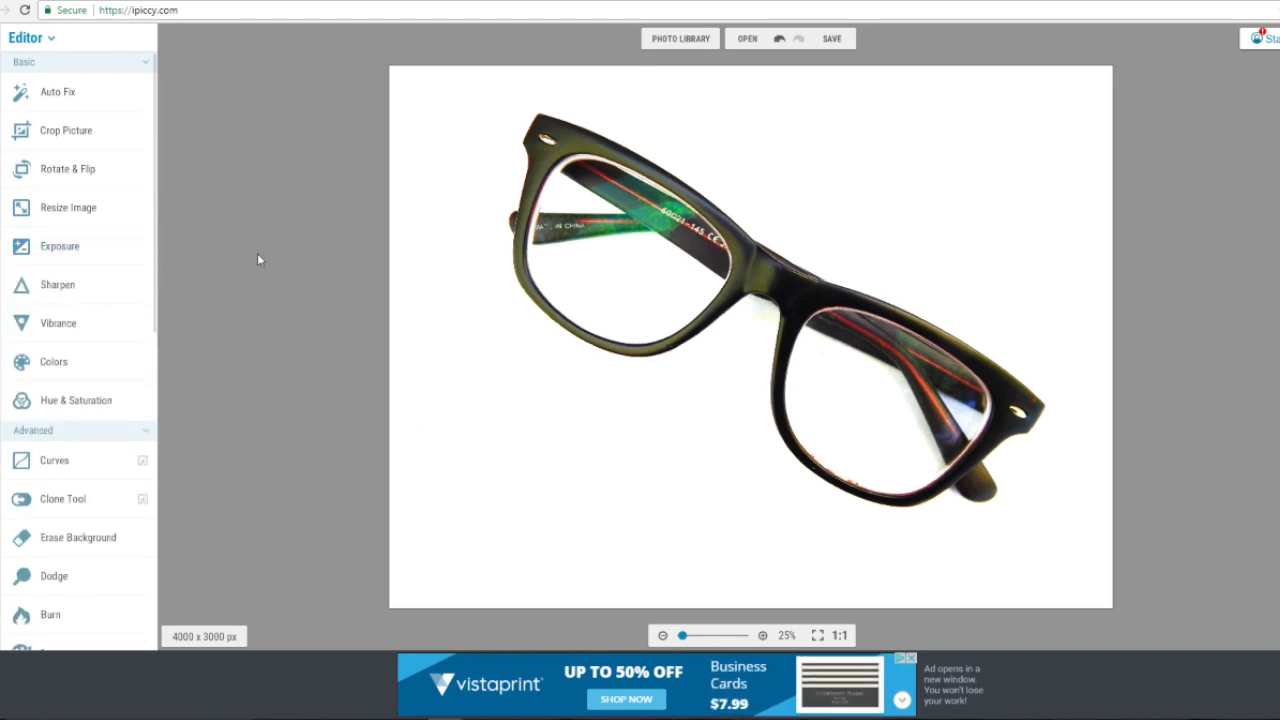
# Remove the white dust specks on the bridge of the glasses with the Shine Remover at brush size 9.
pyautogui.scroll(4, 653, 360)
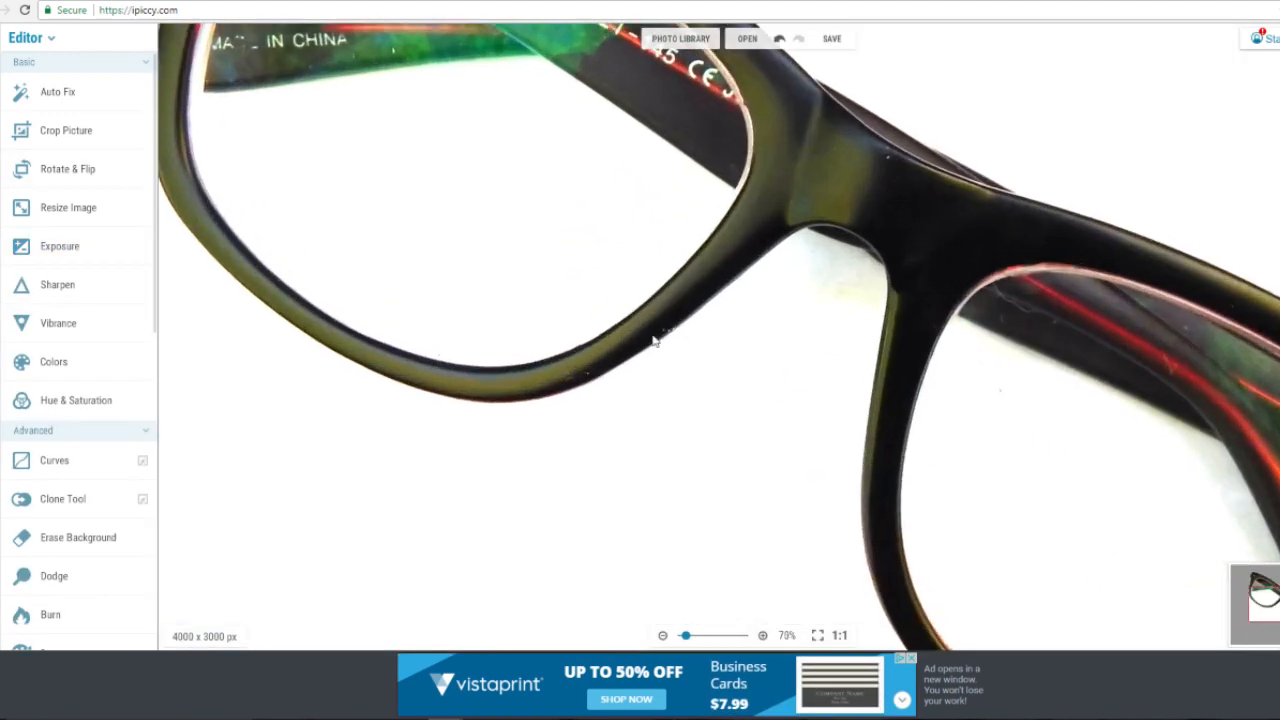
pyautogui.scroll(-10, 86, 116)
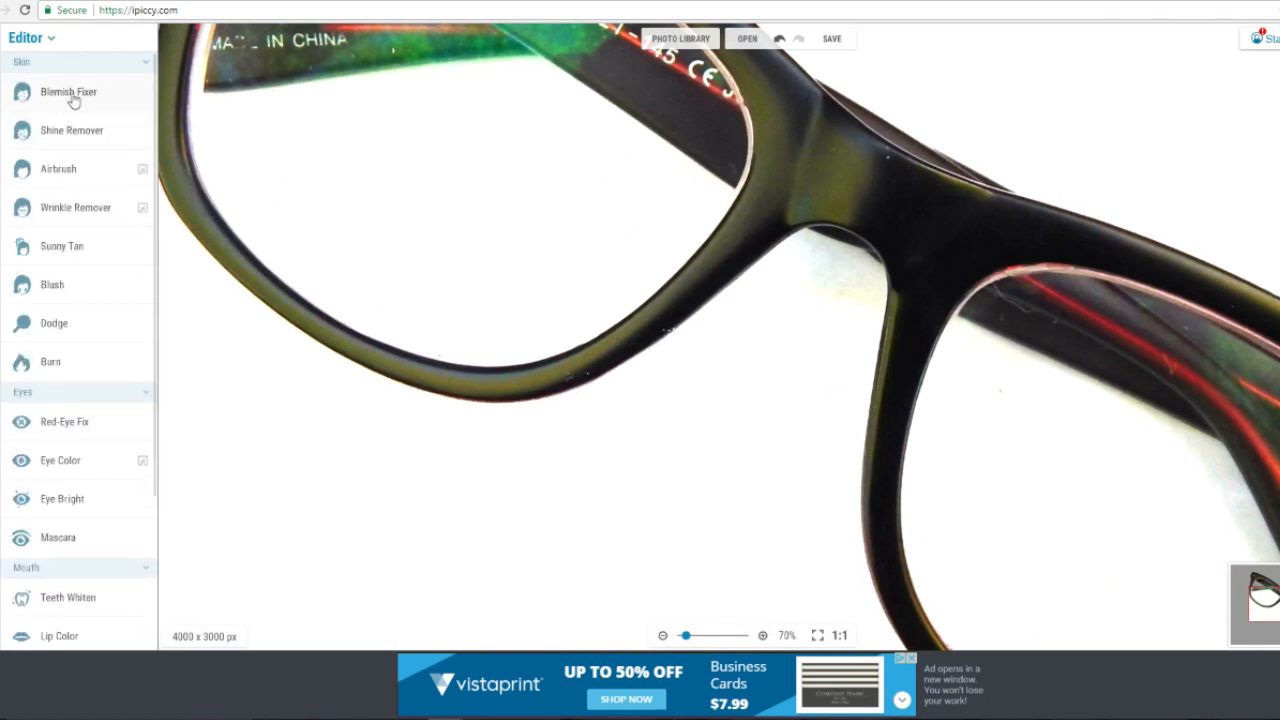
pyautogui.click(73, 137)
pyautogui.moveTo(78, 173); pyautogui.dragTo(18, 178)
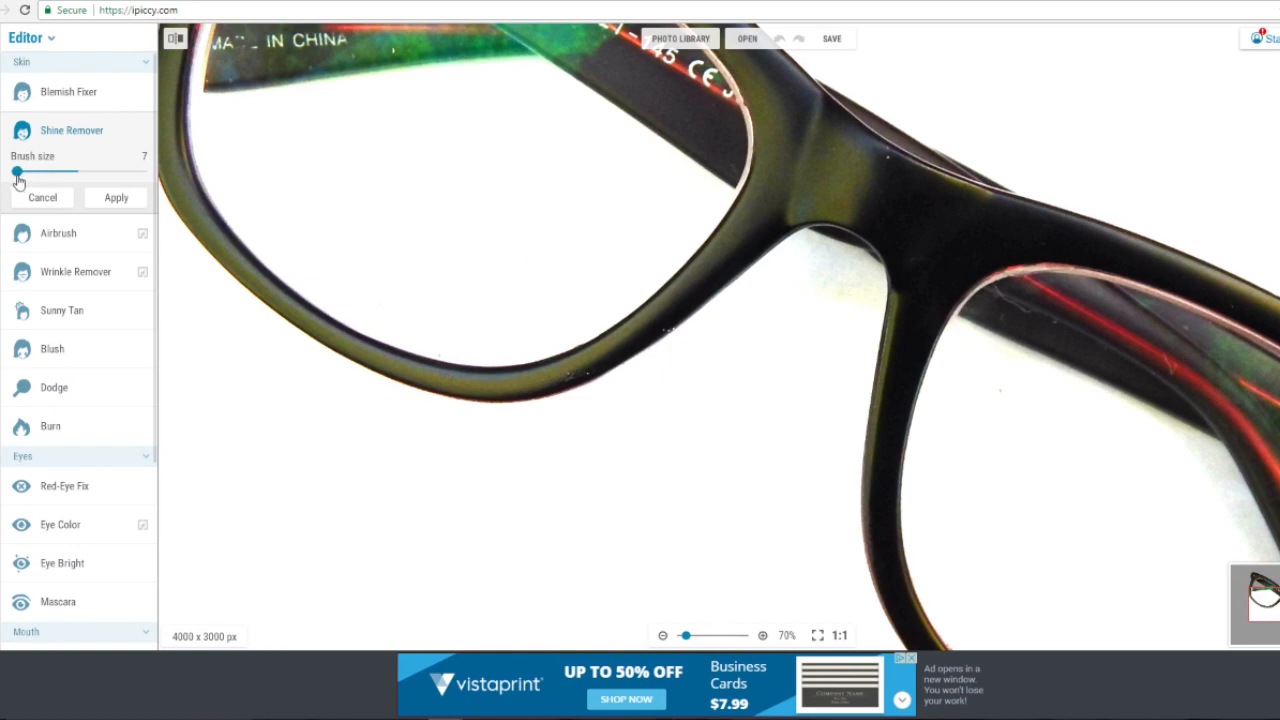
pyautogui.scroll(5, 815, 160)
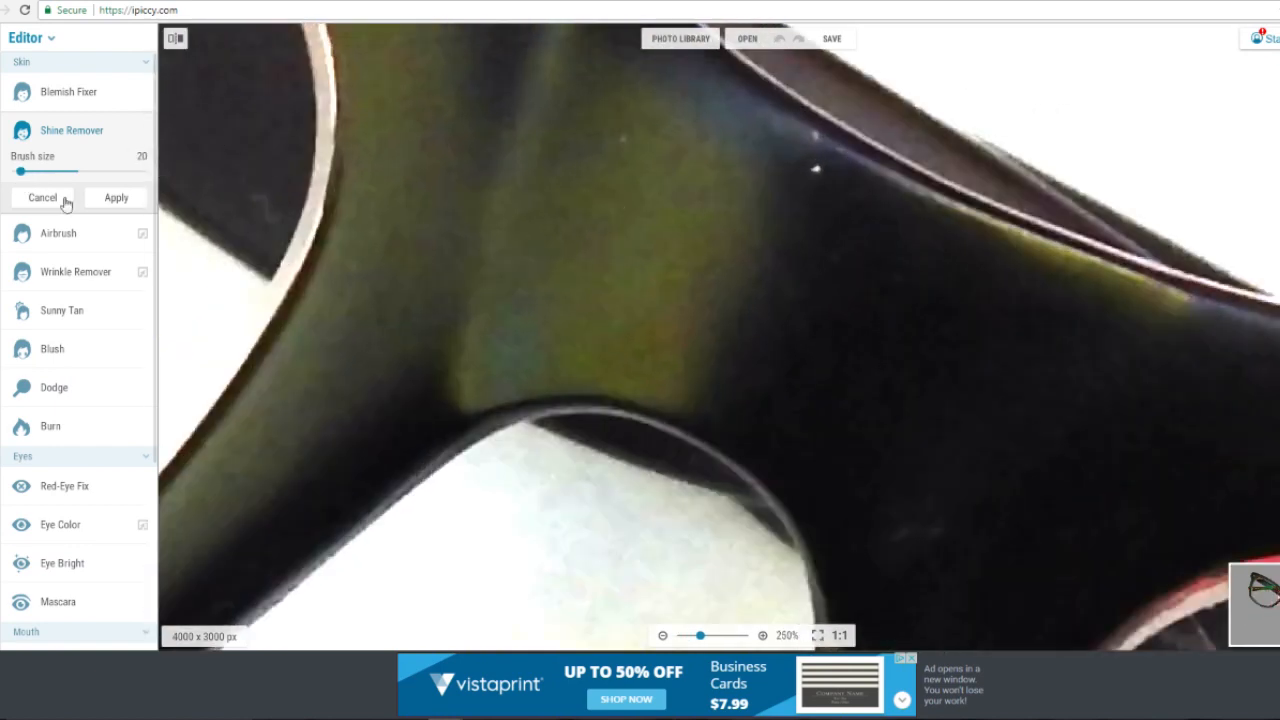
pyautogui.moveTo(20, 173); pyautogui.dragTo(16, 171)
pyautogui.scroll(6, 786, 118)
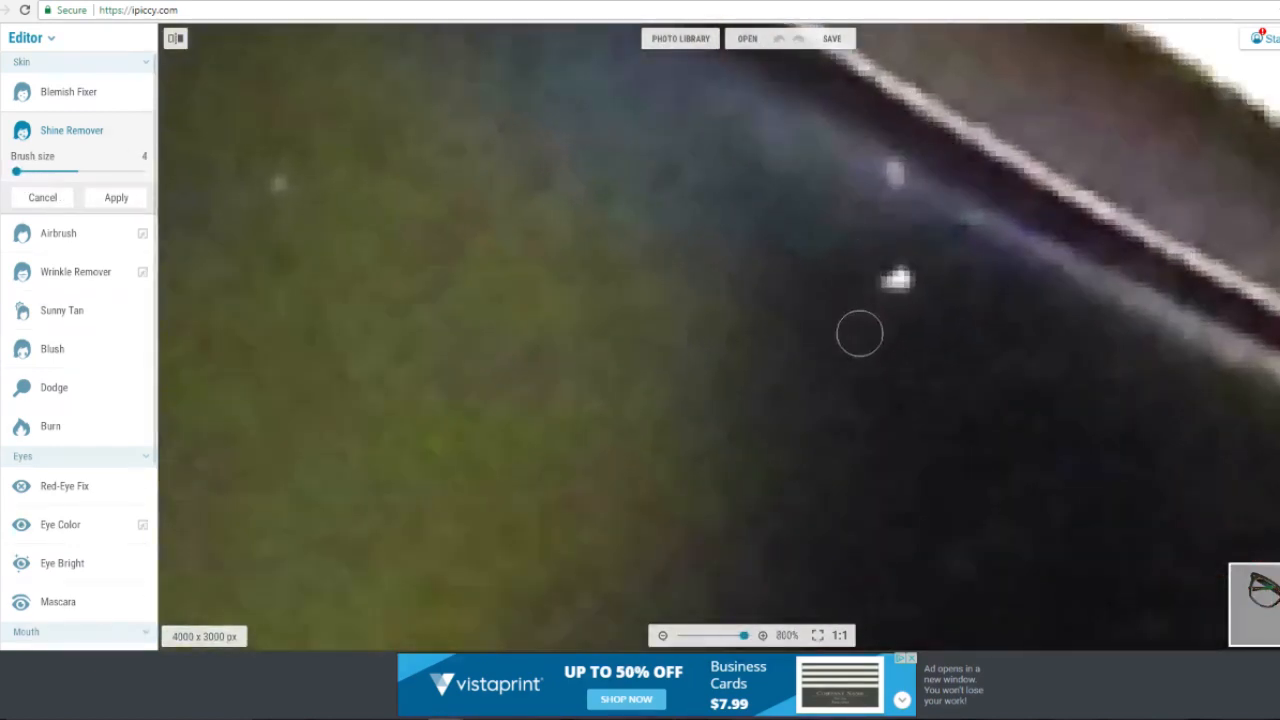
pyautogui.click(899, 279)
pyautogui.moveTo(16, 171); pyautogui.dragTo(17, 172)
pyautogui.click(898, 278)
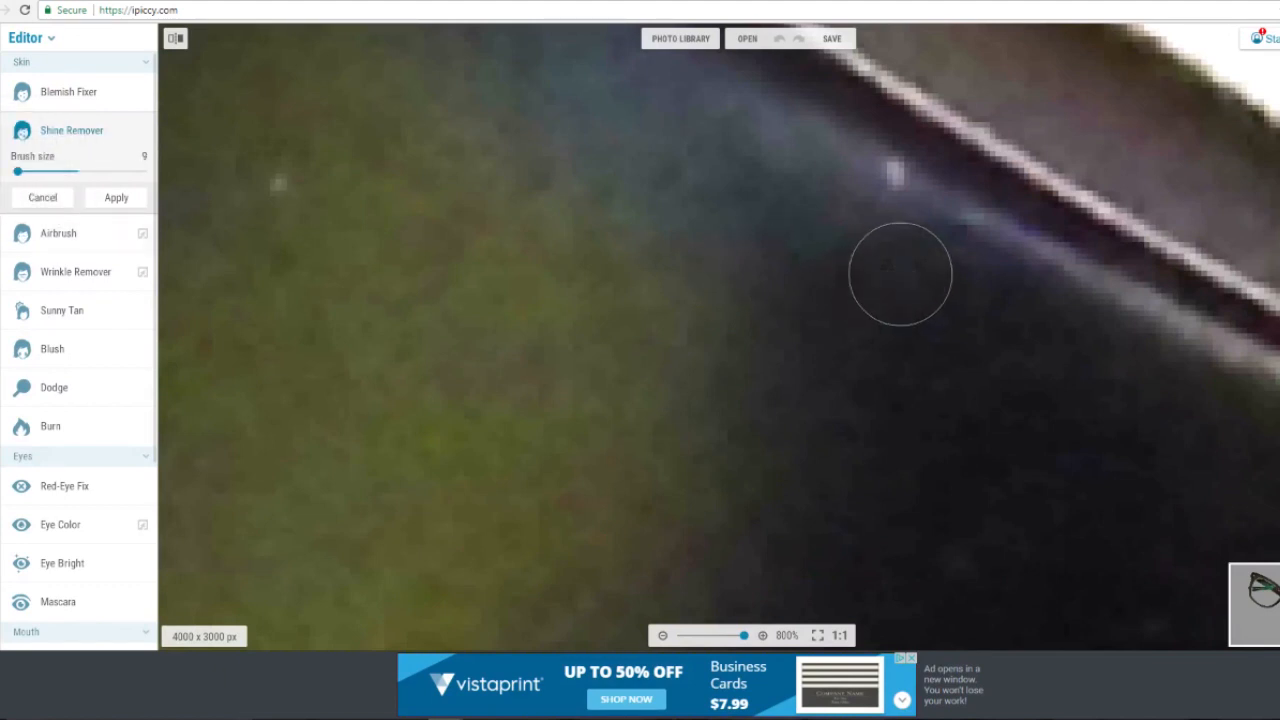
pyautogui.click(894, 177)
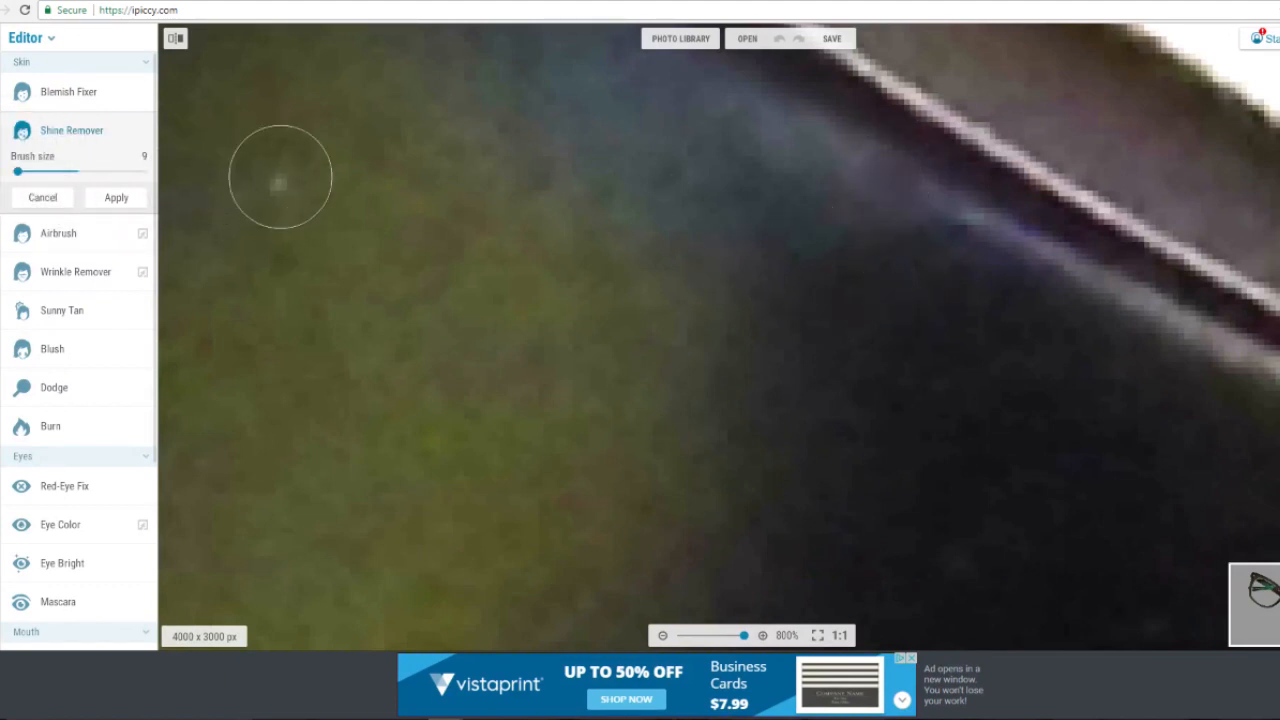
pyautogui.click(281, 183)
# Remove the white specks on the outer edge of the lens rim just below the bridge with the Shine Remover.
pyautogui.scroll(-3, 674, 214)
pyautogui.scroll(-5, 743, 334)
pyautogui.scroll(4, 529, 486)
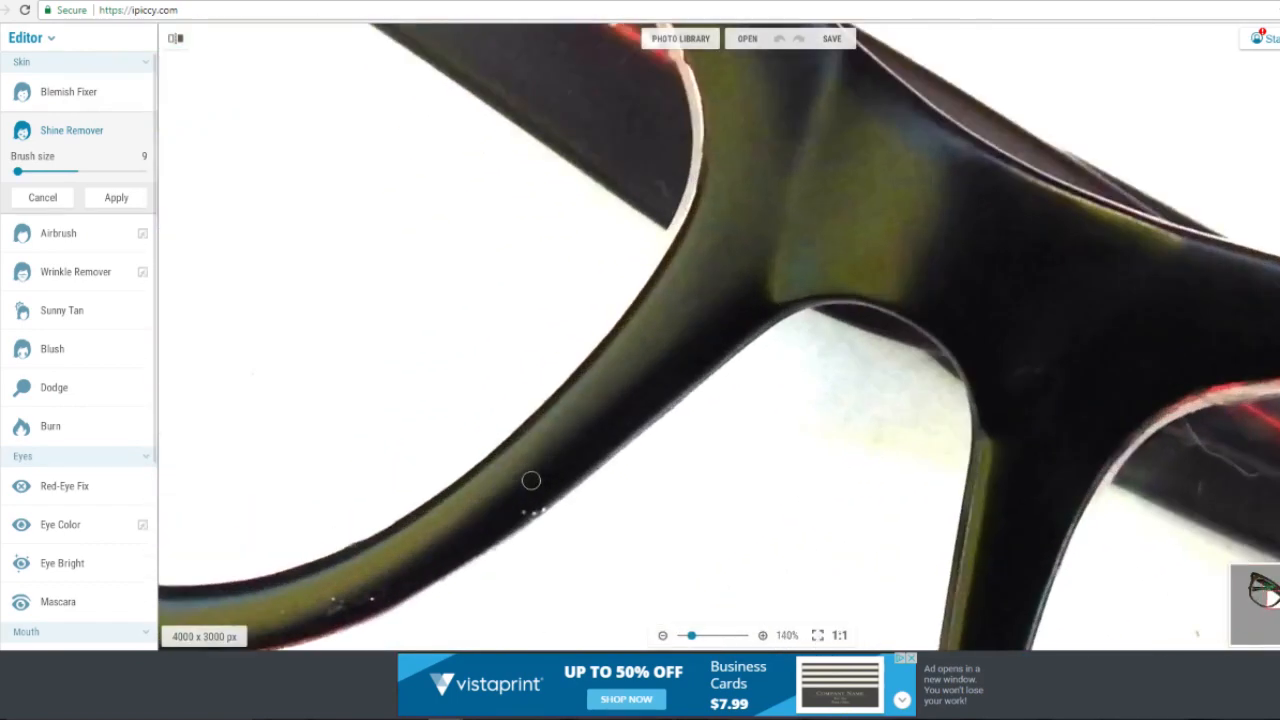
pyautogui.click(578, 549)
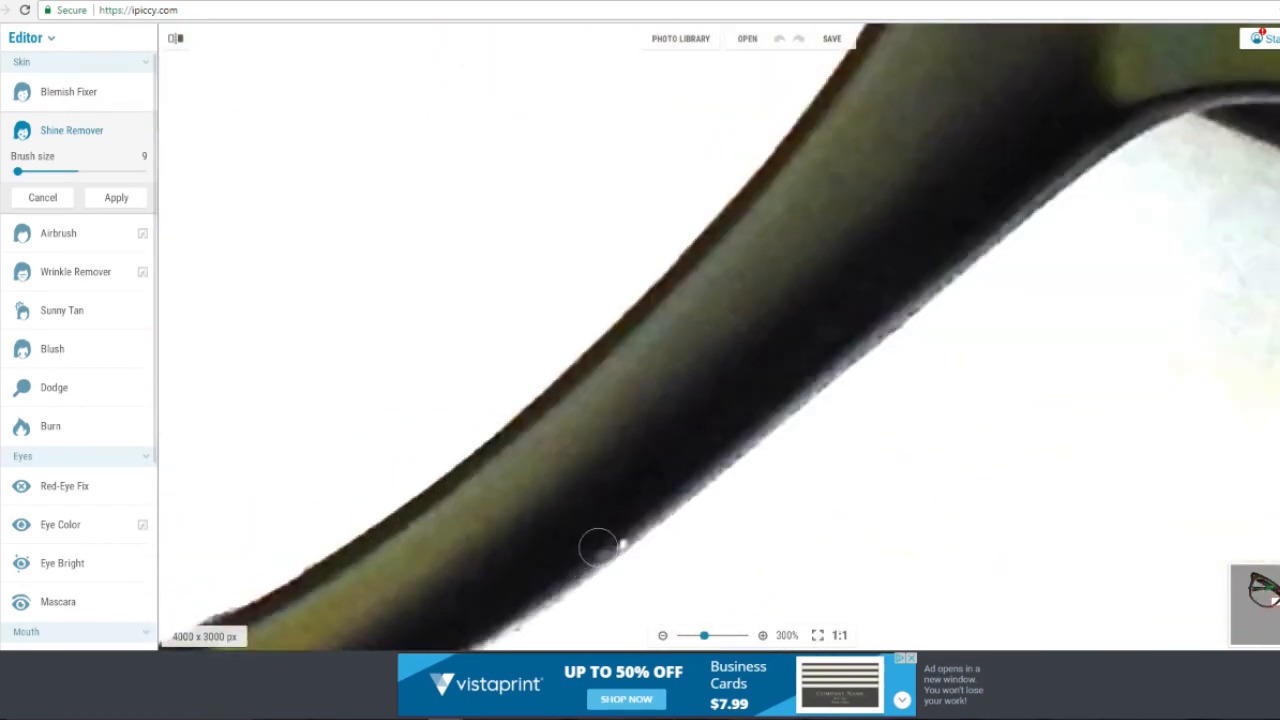
# Brush away the cluster of light dust specks farther down the same lens rim with the Shine Remover.
pyautogui.scroll(-3, 600, 547)
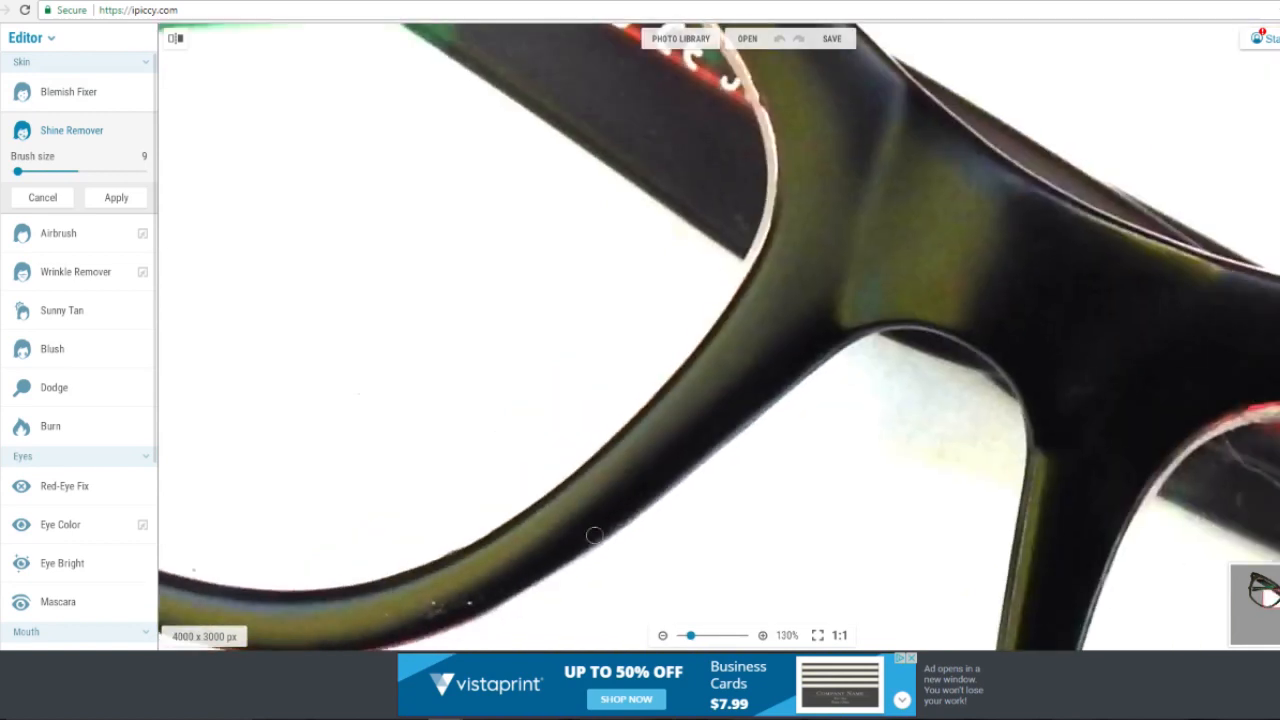
pyautogui.scroll(5, 592, 531)
pyautogui.click(497, 571)
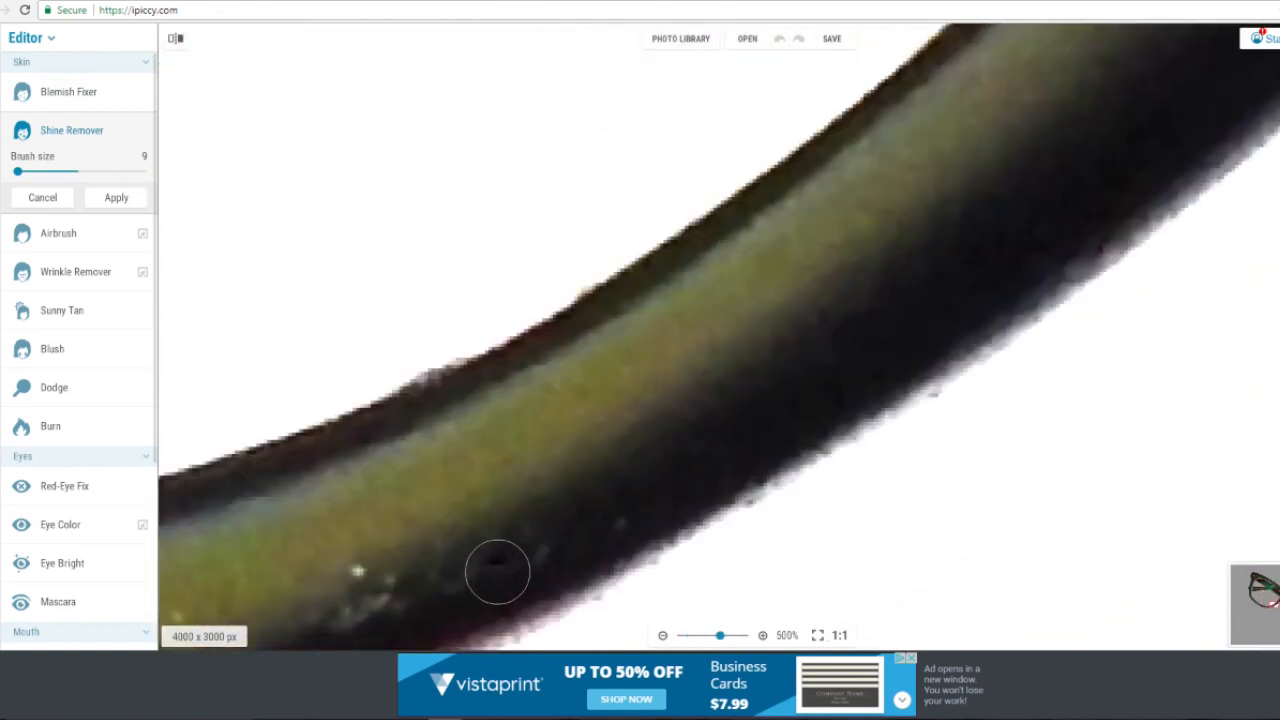
pyautogui.moveTo(450, 590)
pyautogui.mouseDown()
pyautogui.moveTo(357, 600)
pyautogui.moveTo(336, 622)
pyautogui.mouseUp()
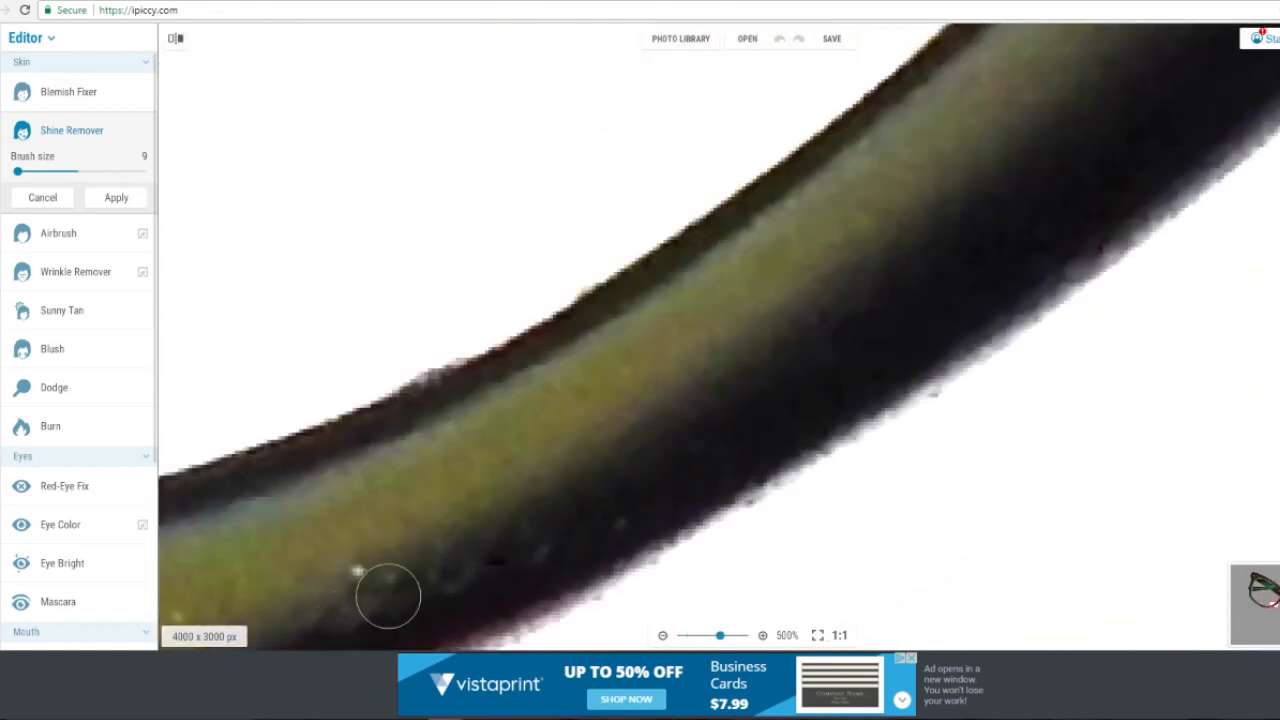
pyautogui.moveTo(334, 563); pyautogui.dragTo(349, 569)
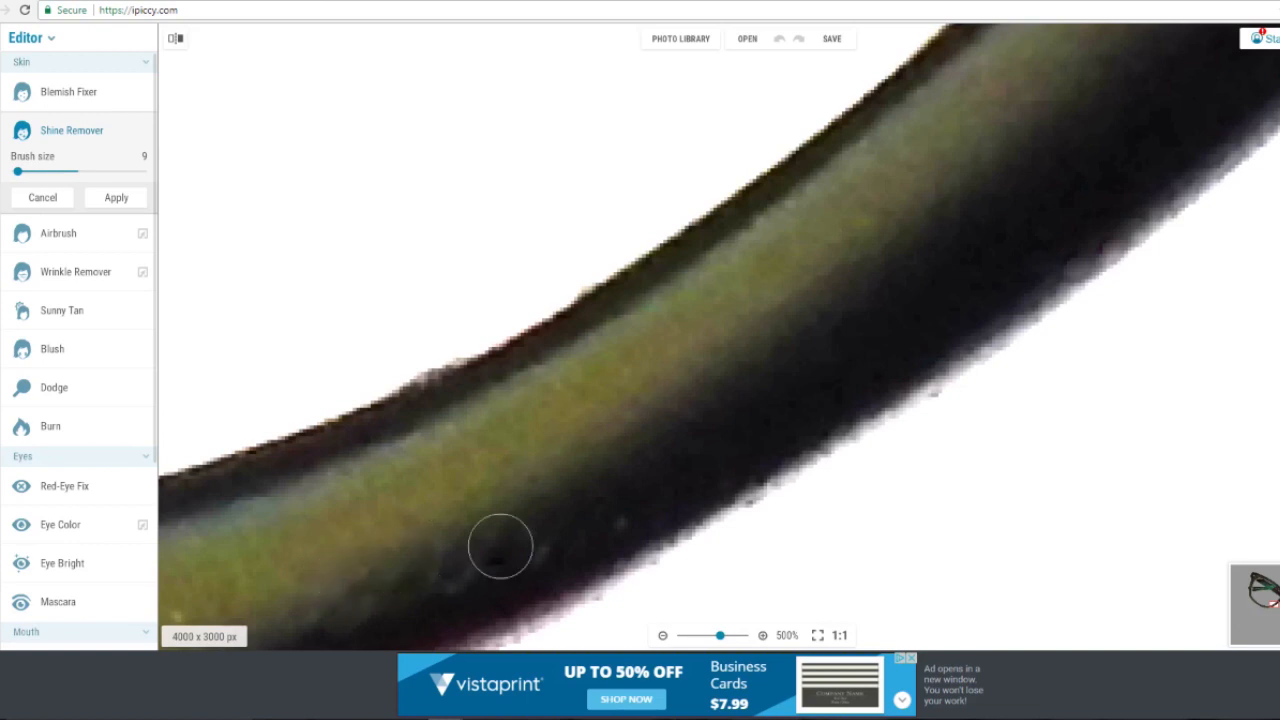
pyautogui.moveTo(500, 546)
pyautogui.mouseDown()
pyautogui.moveTo(546, 548)
pyautogui.moveTo(447, 584)
pyautogui.mouseUp()
pyautogui.scroll(-4, 832, 360)
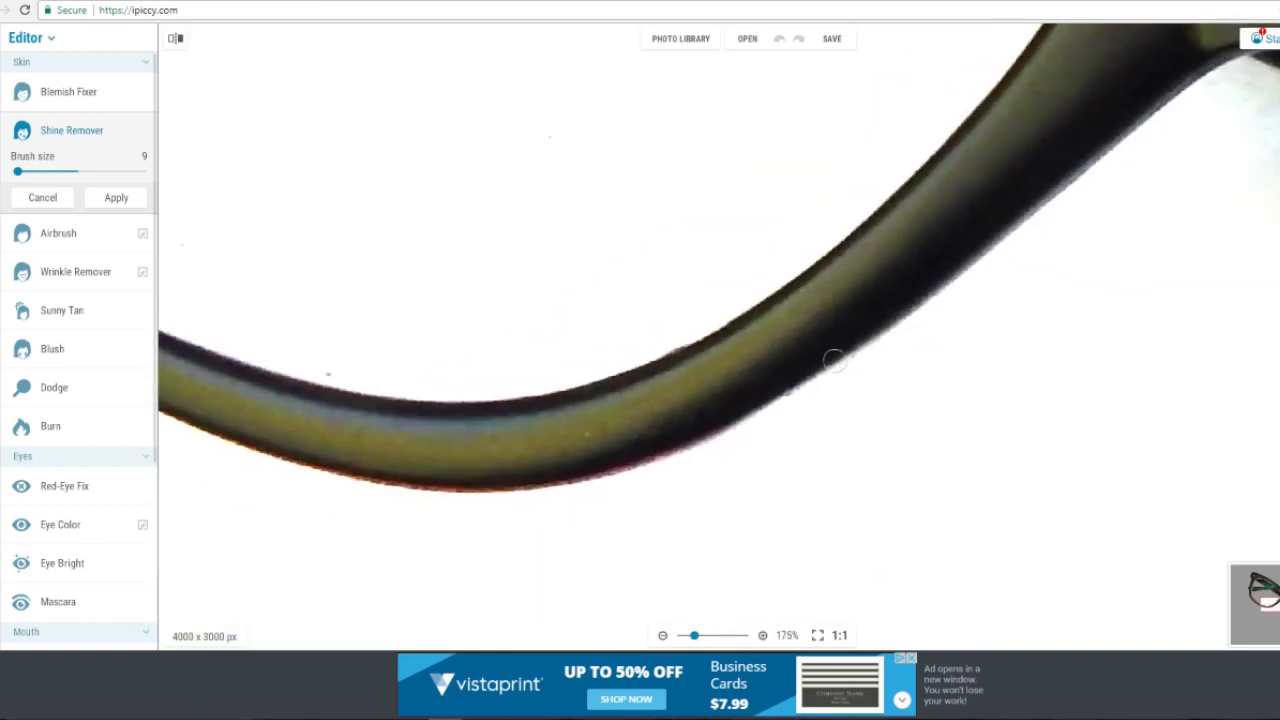
# Check the whole eyeglasses frame and apply the Shine Remover retouching to the photo.
pyautogui.scroll(5, 700, 423)
pyautogui.scroll(-7, 891, 344)
pyautogui.scroll(-3, 891, 344)
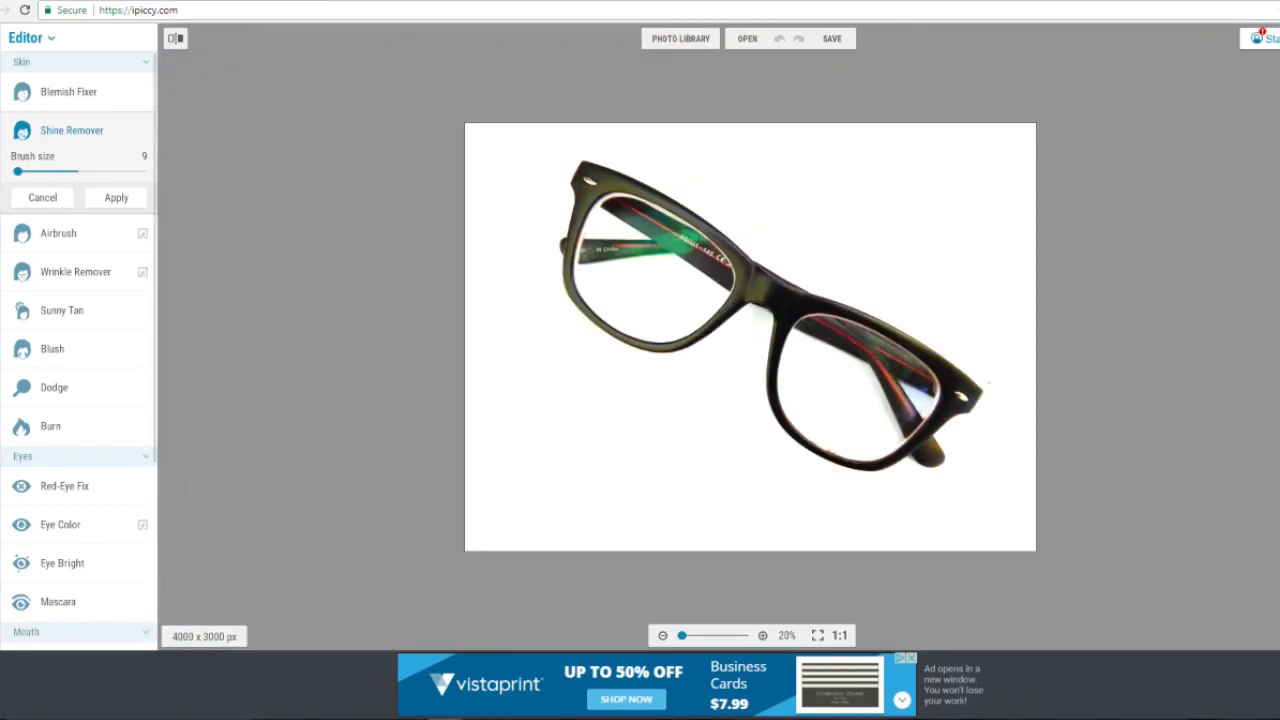
pyautogui.click(130, 197)
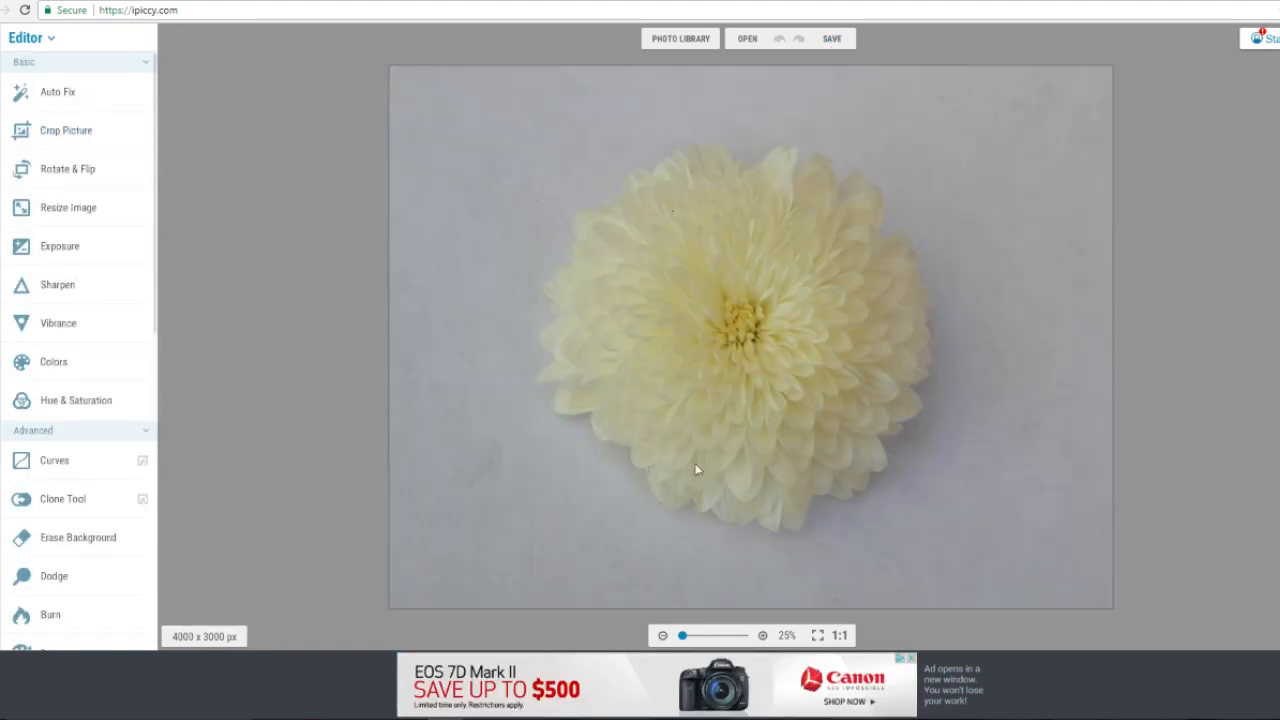
# Brighten the flower photo with an Exposure adjustment at Highlights 44.
pyautogui.click(80, 256)
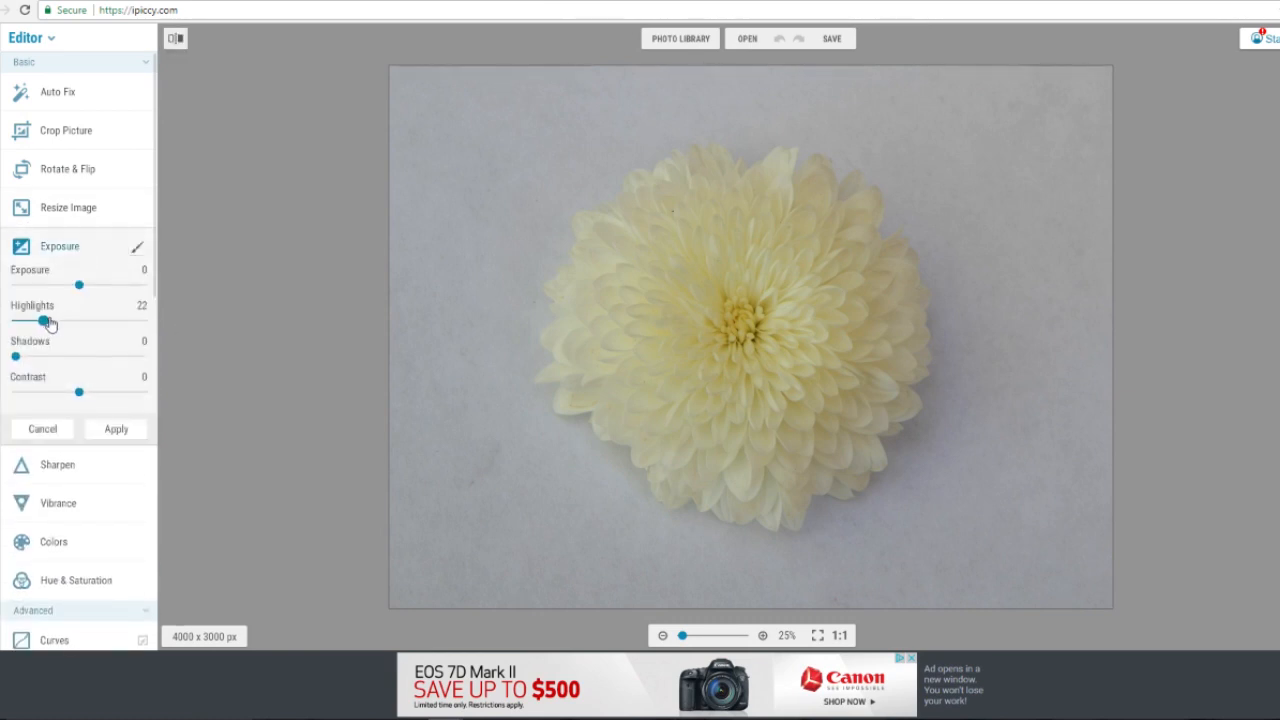
pyautogui.moveTo(50, 324); pyautogui.dragTo(54, 324)
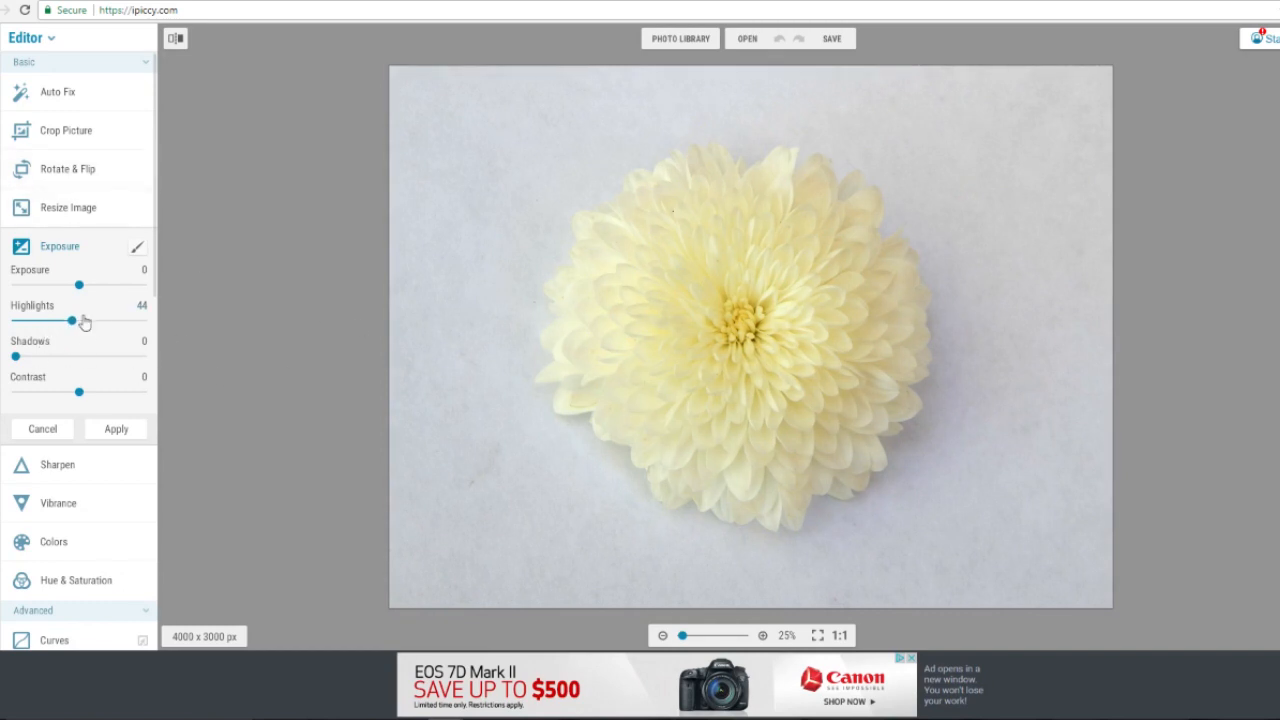
pyautogui.click(118, 429)
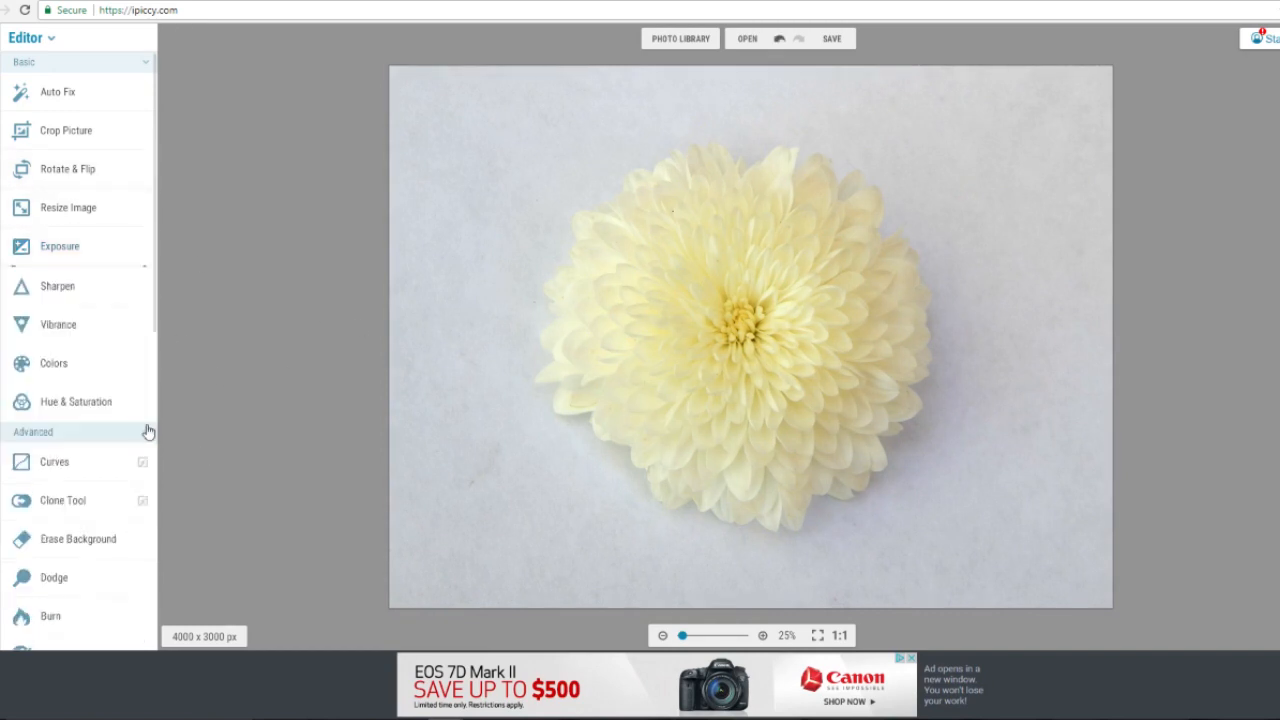
# Set a second Exposure adjustment to Highlights 33 and paint it through a reversed mask onto the background left of the flower.
pyautogui.click(48, 260)
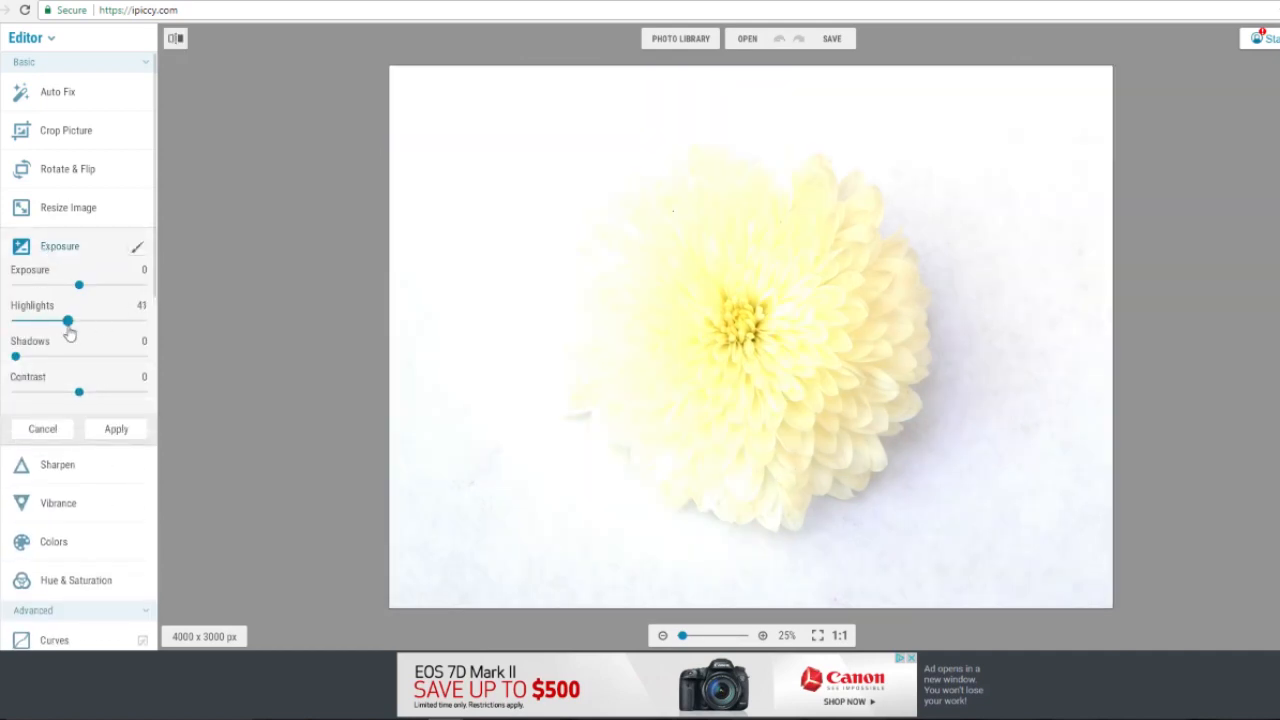
pyautogui.click(137, 247)
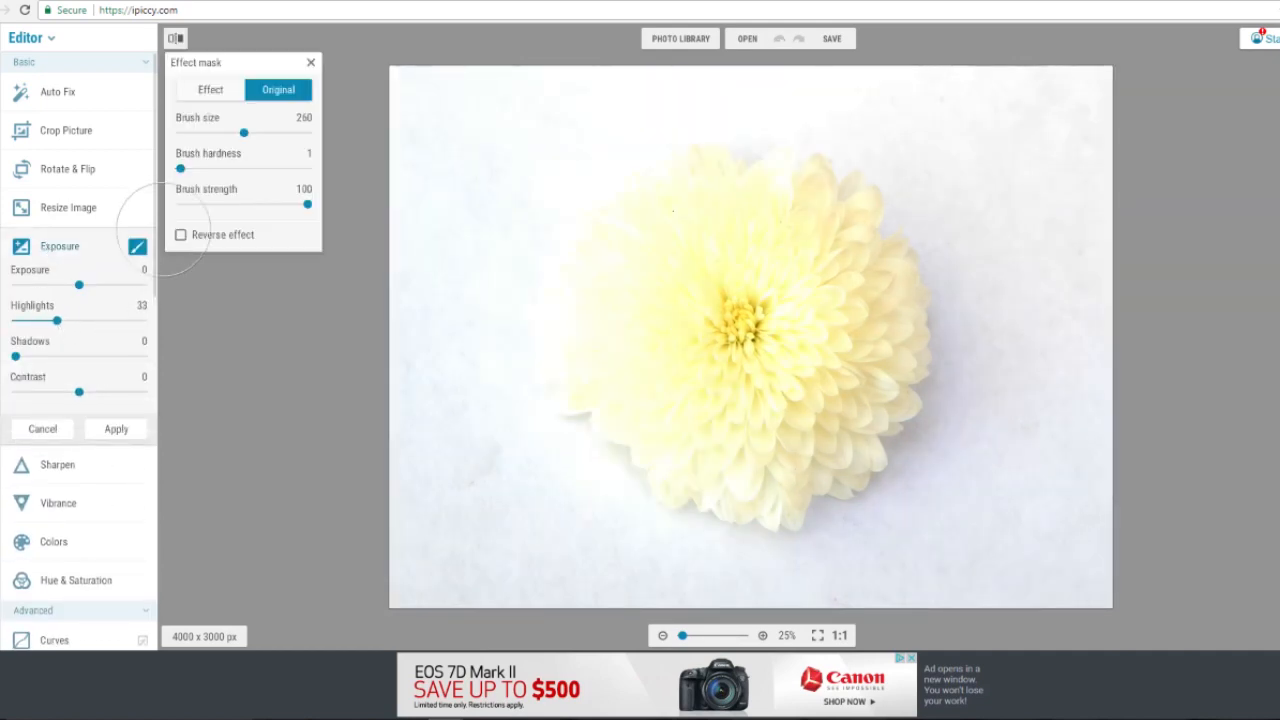
pyautogui.click(180, 236)
pyautogui.moveTo(458, 150)
pyautogui.mouseDown()
pyautogui.moveTo(415, 87)
pyautogui.moveTo(484, 126)
pyautogui.moveTo(489, 210)
pyautogui.moveTo(453, 322)
pyautogui.moveTo(388, 315)
pyautogui.moveTo(415, 469)
pyautogui.moveTo(436, 520)
pyautogui.moveTo(564, 541)
pyautogui.mouseUp()
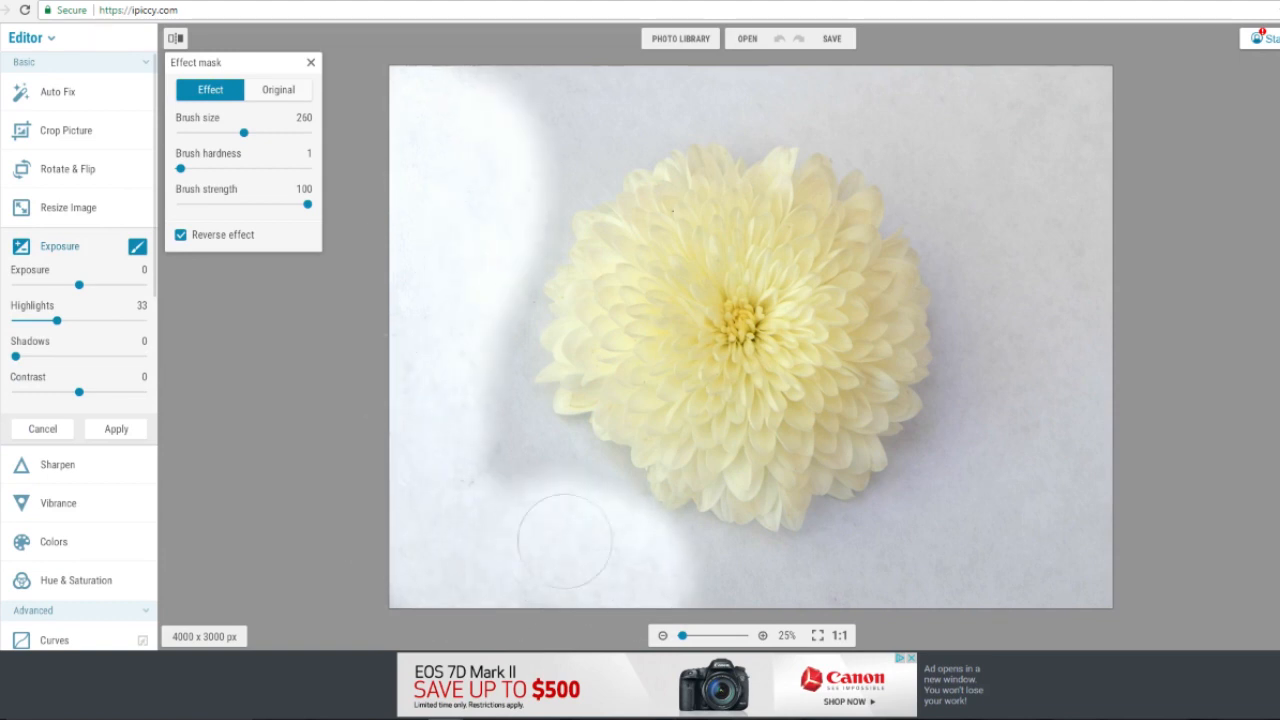
# Paint the effect over the remaining background around the flower with brush hardness 65 and strength 88.
pyautogui.moveTo(307, 204)
pyautogui.mouseDown()
pyautogui.moveTo(274, 209)
pyautogui.moveTo(289, 206)
pyautogui.mouseUp()
pyautogui.moveTo(180, 168); pyautogui.dragTo(265, 185)
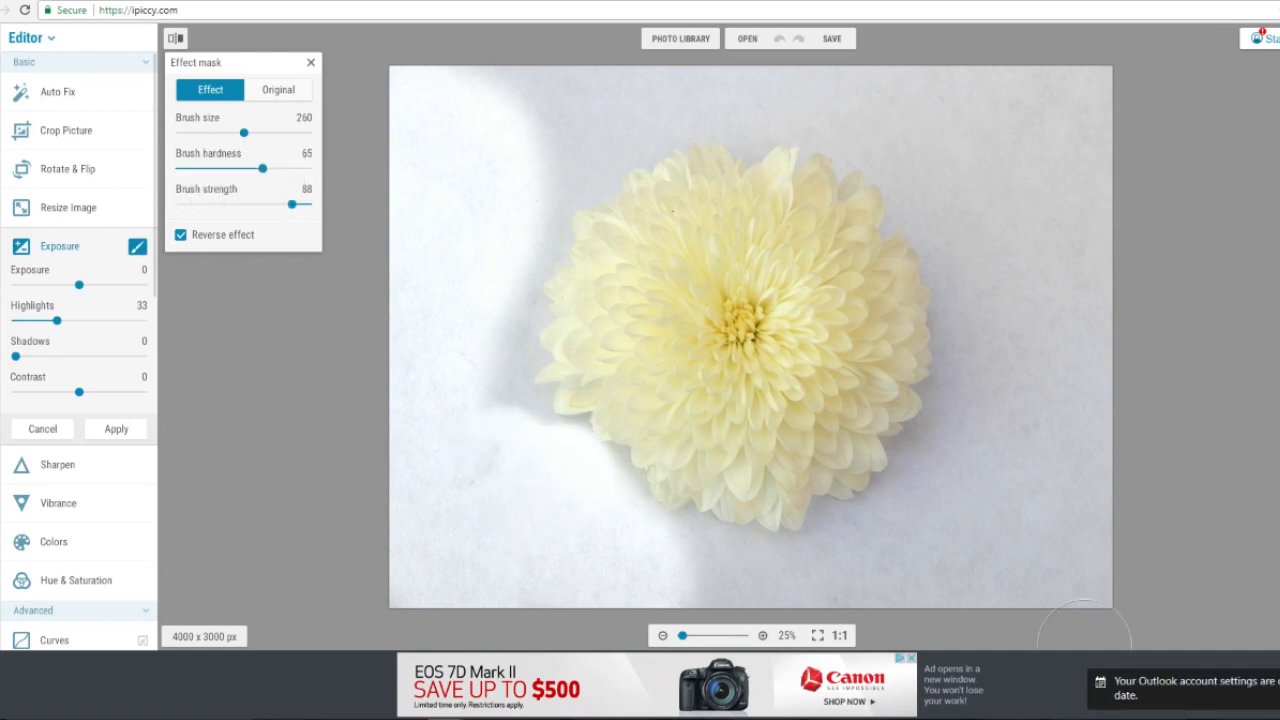
pyautogui.moveTo(1085, 640)
pyautogui.mouseDown()
pyautogui.moveTo(795, 610)
pyautogui.moveTo(690, 566)
pyautogui.moveTo(742, 590)
pyautogui.moveTo(940, 474)
pyautogui.moveTo(966, 579)
pyautogui.moveTo(1072, 276)
pyautogui.moveTo(586, 105)
pyautogui.moveTo(495, 167)
pyautogui.moveTo(894, 119)
pyautogui.moveTo(985, 311)
pyautogui.moveTo(739, 127)
pyautogui.moveTo(565, 156)
pyautogui.moveTo(522, 266)
pyautogui.moveTo(635, 545)
pyautogui.mouseUp()
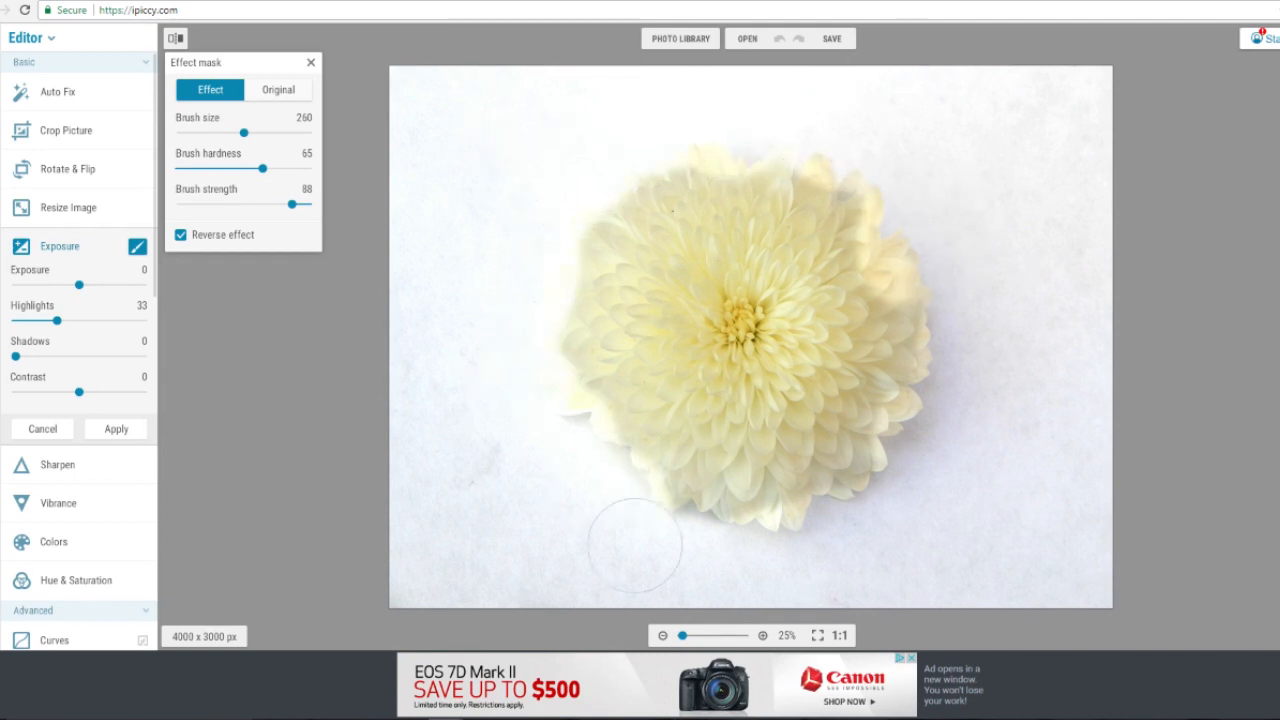
# Restore the original exposure on the flower's right and lower petals with a size 65 mask brush.
pyautogui.click(278, 90)
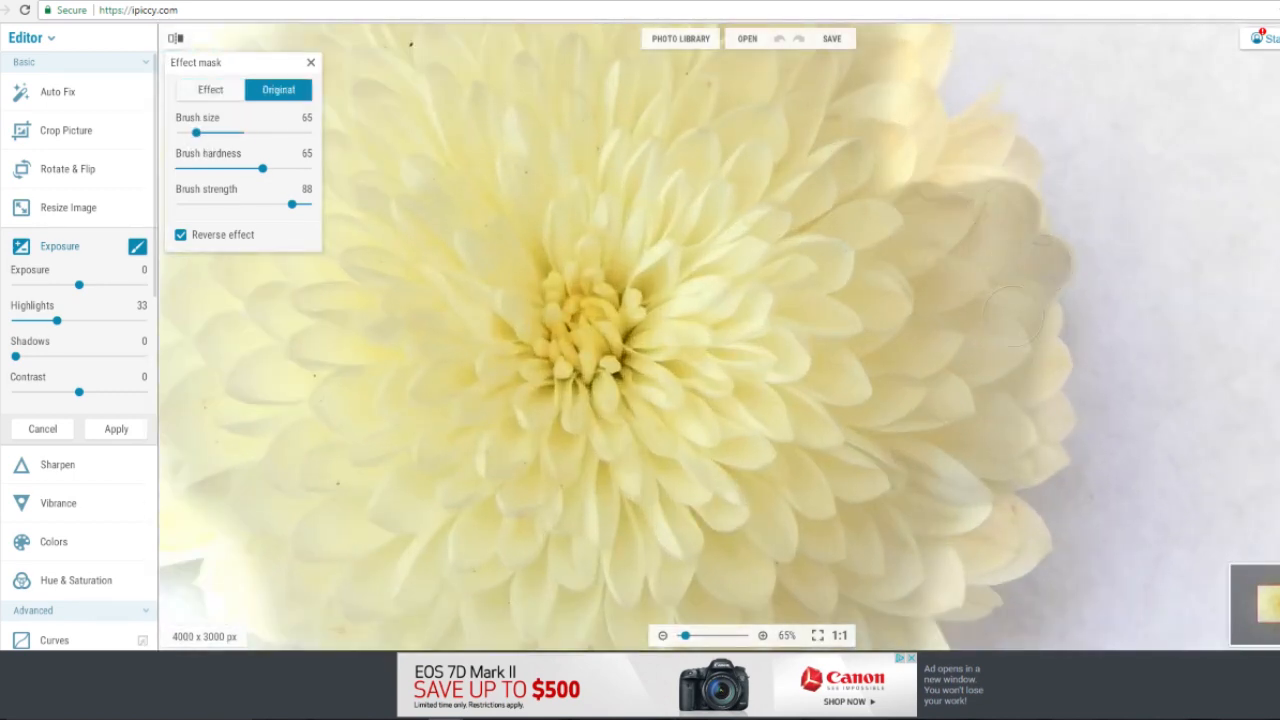
pyautogui.moveTo(1015, 316)
pyautogui.mouseDown()
pyautogui.moveTo(1006, 165)
pyautogui.moveTo(1050, 400)
pyautogui.moveTo(1042, 345)
pyautogui.mouseUp()
pyautogui.click(210, 90)
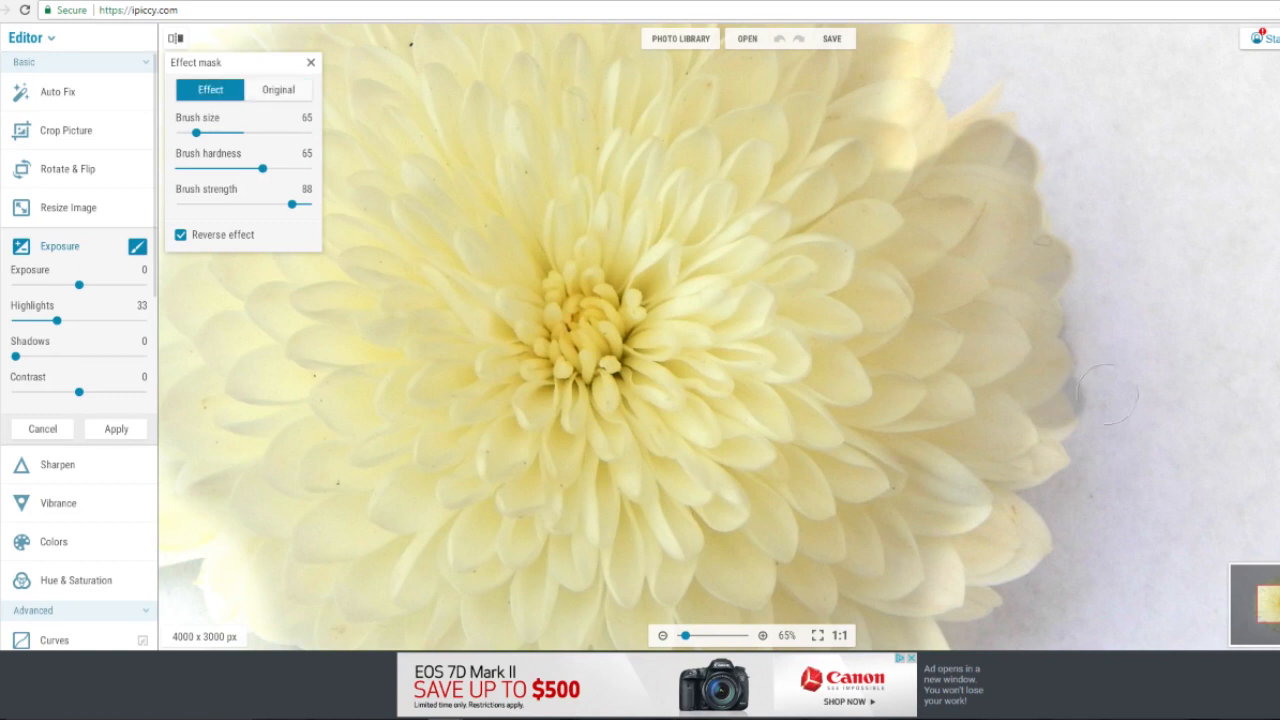
pyautogui.click(278, 90)
pyautogui.scroll(2, 1050, 440)
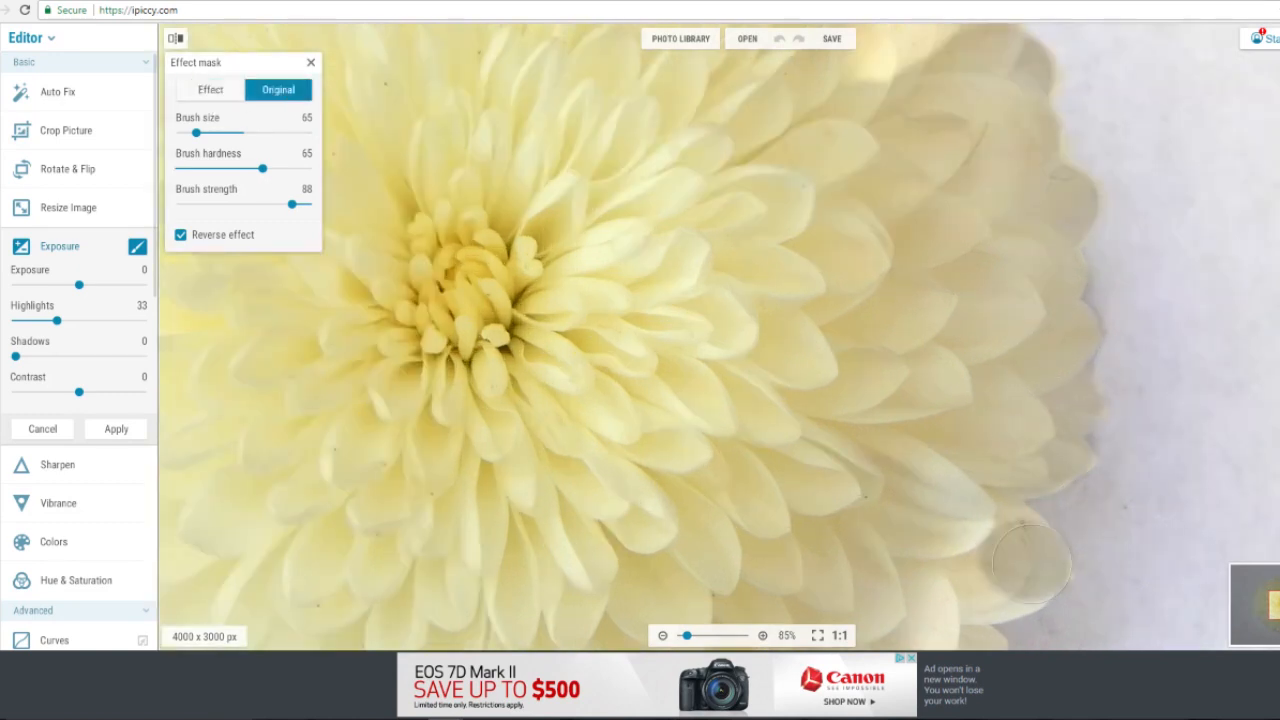
pyautogui.moveTo(1030, 563)
pyautogui.mouseDown()
pyautogui.moveTo(1005, 539)
pyautogui.moveTo(1000, 585)
pyautogui.mouseUp()
pyautogui.scroll(-4, 980, 580)
pyautogui.scroll(3, 968, 430)
pyautogui.moveTo(970, 430); pyautogui.dragTo(975, 330)
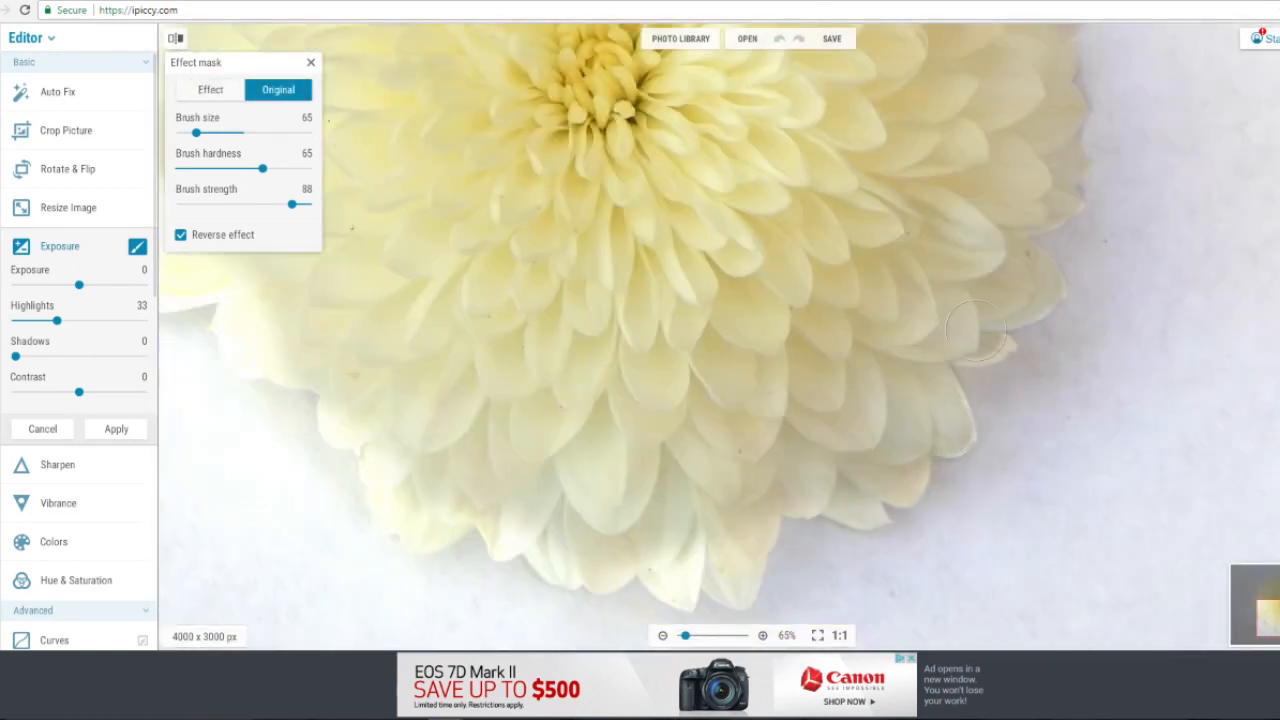
# Restore the original exposure on the upper-right petals, reducing the mask brush size to 45.
pyautogui.scroll(-3, 893, 465)
pyautogui.scroll(3, 790, 100)
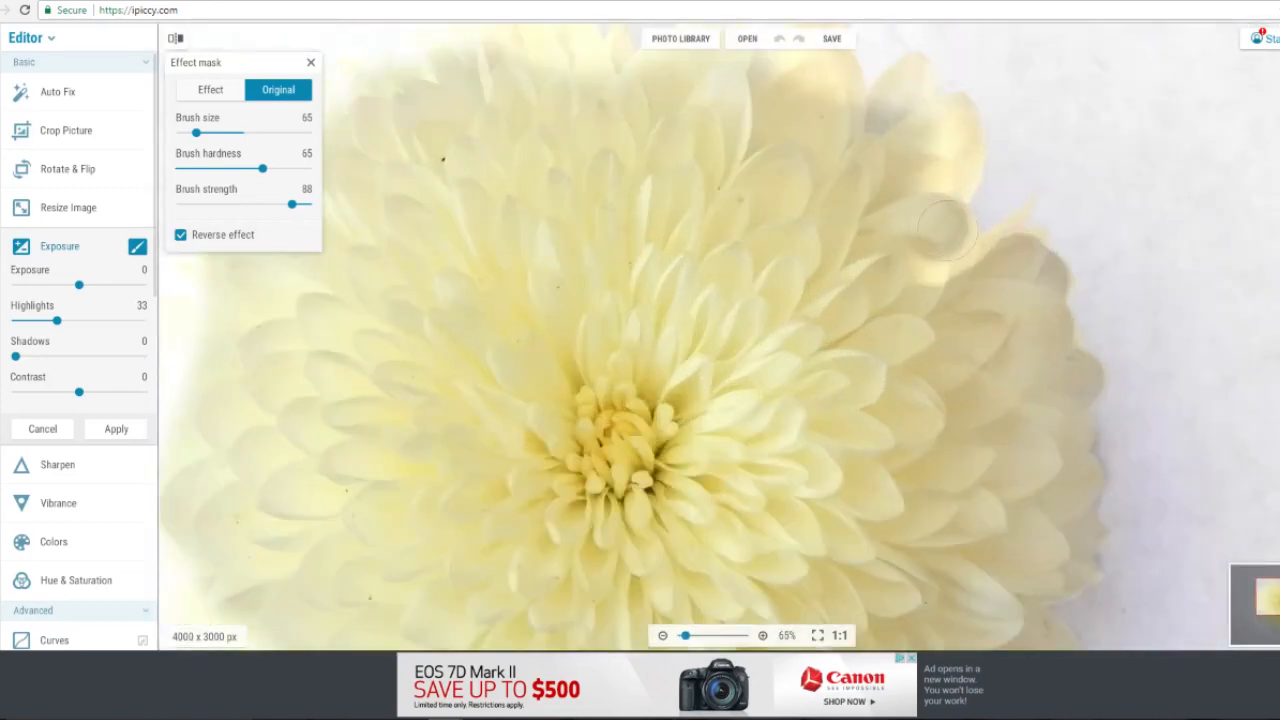
pyautogui.scroll(1, 900, 75)
pyautogui.moveTo(196, 132); pyautogui.dragTo(191, 132)
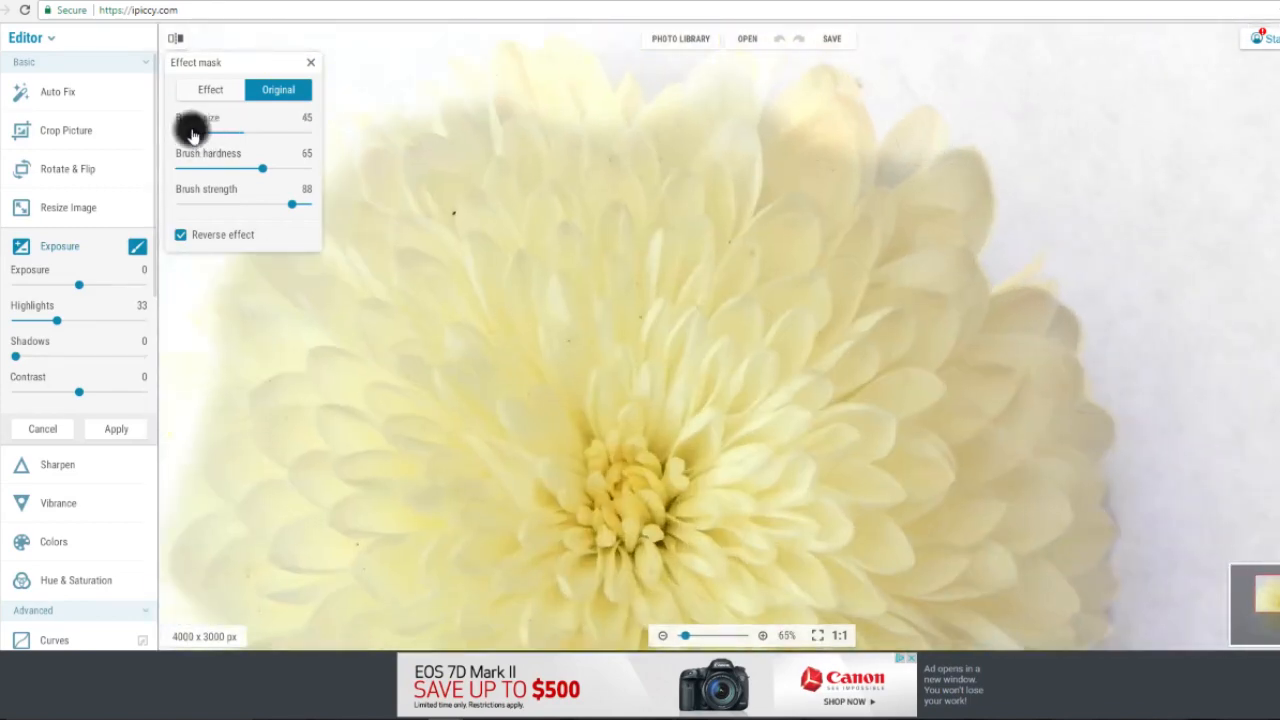
pyautogui.scroll(1, 905, 160)
pyautogui.scroll(-3, 790, 92)
pyautogui.scroll(2, 815, 118)
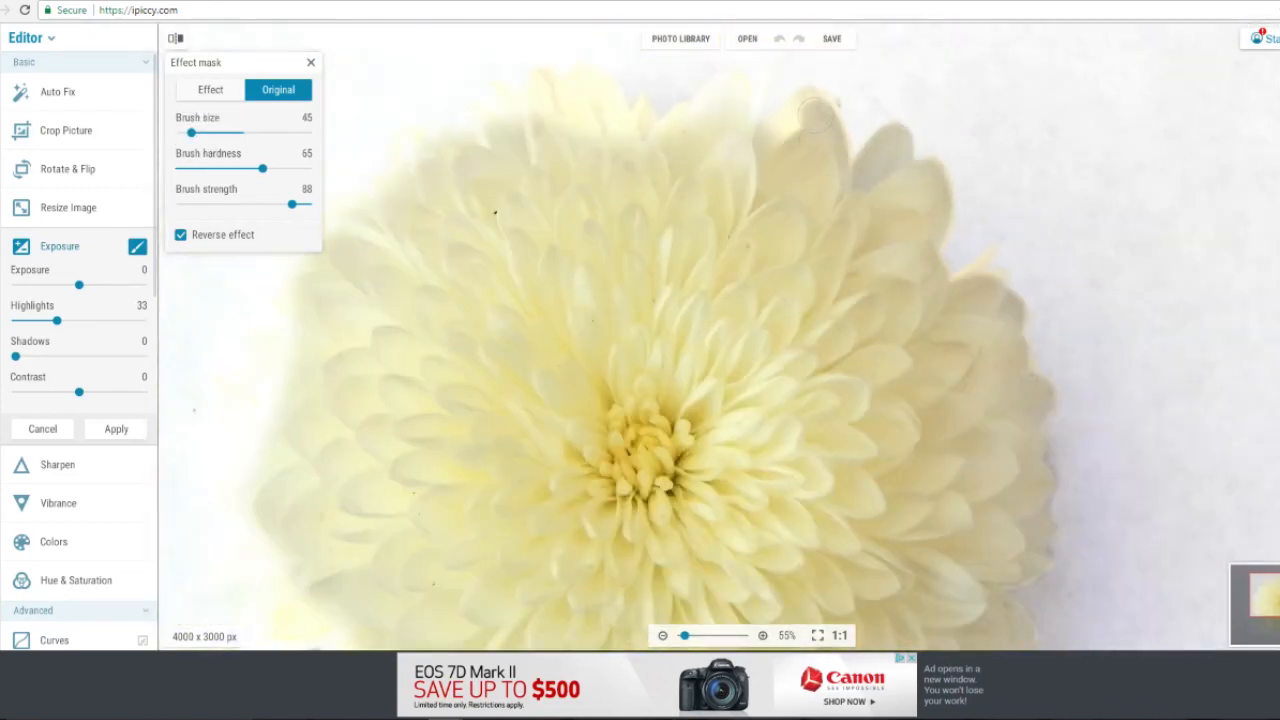
pyautogui.scroll(-3, 825, 150)
pyautogui.scroll(4, 825, 150)
# Lower the mask brush hardness to 36 and restore the original exposure on the top and upper-left petals.
pyautogui.moveTo(262, 168); pyautogui.dragTo(226, 168)
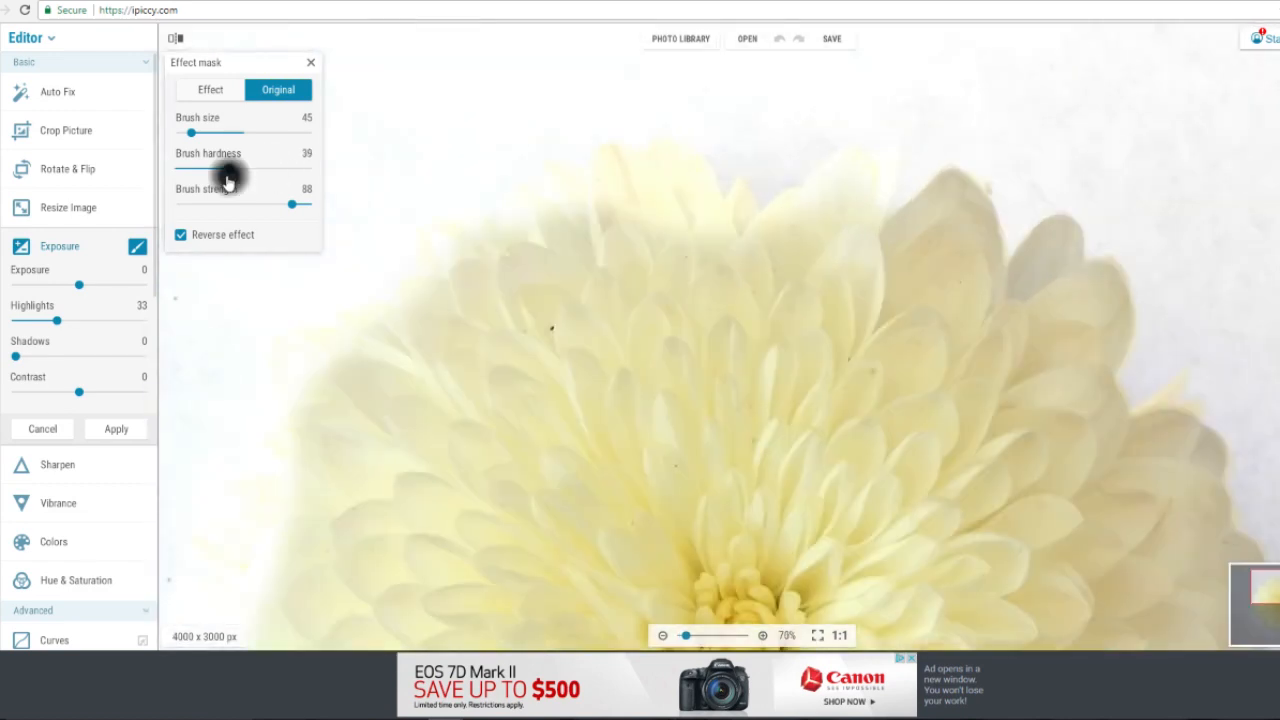
pyautogui.moveTo(673, 243)
pyautogui.mouseDown()
pyautogui.moveTo(554, 186)
pyautogui.moveTo(450, 250)
pyautogui.moveTo(400, 320)
pyautogui.mouseUp()
pyautogui.scroll(-3, 937, 173)
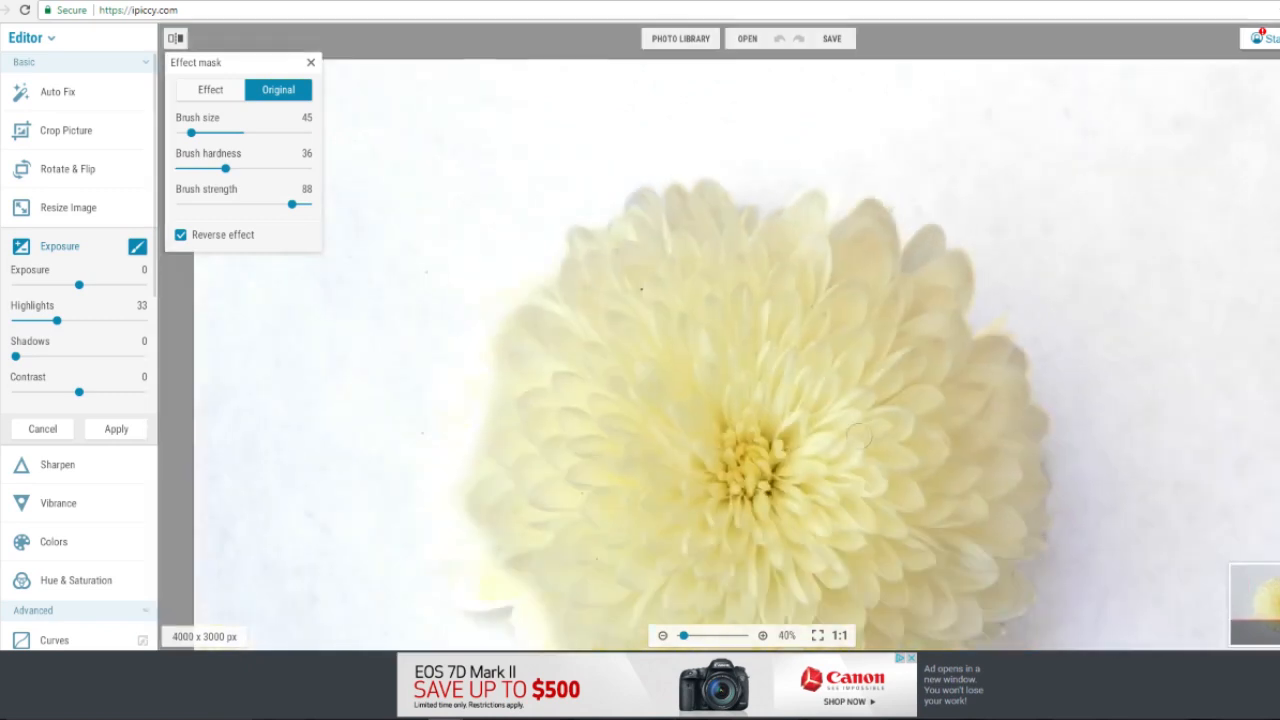
# Restore the original exposure on the lower and left petals of the flower with the same mask brush.
pyautogui.scroll(2, 730, 575)
pyautogui.moveTo(808, 570)
pyautogui.mouseDown()
pyautogui.moveTo(830, 555)
pyautogui.moveTo(618, 488)
pyautogui.mouseUp()
pyautogui.moveTo(618, 550)
pyautogui.mouseDown()
pyautogui.moveTo(459, 504)
pyautogui.moveTo(390, 430)
pyautogui.mouseUp()
pyautogui.scroll(-1, 571, 396)
pyautogui.scroll(1, 571, 396)
pyautogui.moveTo(490, 357)
pyautogui.mouseDown()
pyautogui.moveTo(363, 292)
pyautogui.moveTo(342, 262)
pyautogui.moveTo(455, 245)
pyautogui.mouseUp()
pyautogui.scroll(2, 478, 355)
pyautogui.moveTo(478, 355)
pyautogui.mouseDown()
pyautogui.moveTo(364, 357)
pyautogui.moveTo(429, 226)
pyautogui.moveTo(390, 200)
pyautogui.mouseUp()
pyautogui.scroll(-3, 390, 200)
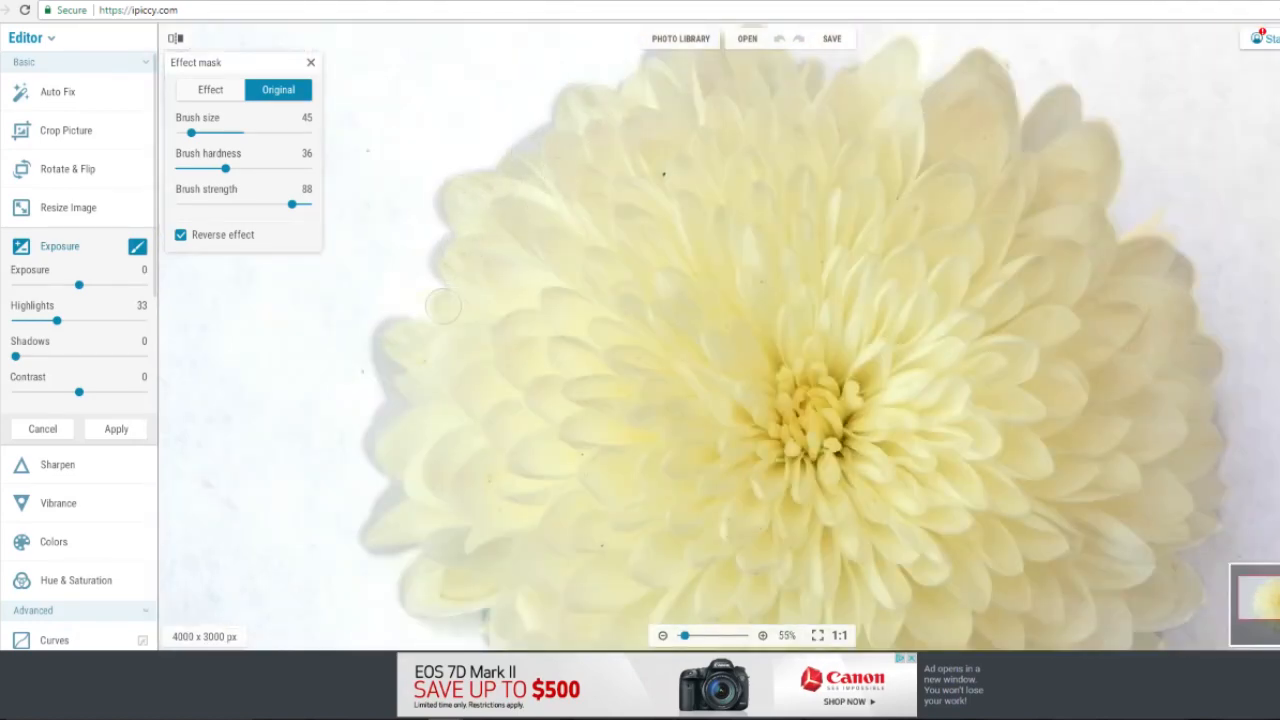
# Paint the effect over the gray fringe along the left petal edges with brush size 24 and strength 100.
pyautogui.click(210, 89)
pyautogui.scroll(2, 266, 274)
pyautogui.moveTo(292, 204); pyautogui.dragTo(310, 204)
pyautogui.scroll(2, 386, 314)
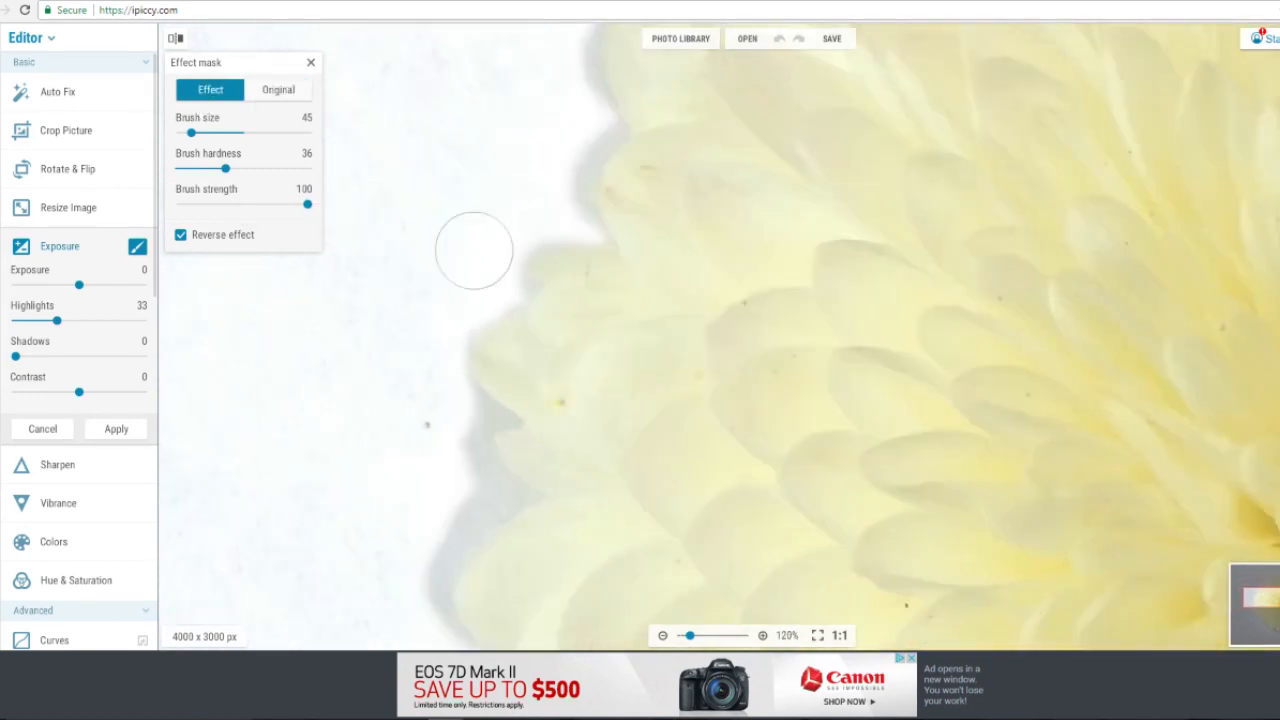
pyautogui.moveTo(191, 132); pyautogui.dragTo(186, 132)
pyautogui.scroll(1, 550, 140)
pyautogui.moveTo(551, 139)
pyautogui.mouseDown()
pyautogui.moveTo(531, 233)
pyautogui.moveTo(425, 424)
pyautogui.moveTo(477, 469)
pyautogui.moveTo(419, 444)
pyautogui.moveTo(452, 523)
pyautogui.moveTo(358, 471)
pyautogui.mouseUp()
pyautogui.scroll(-1, 420, 446)
pyautogui.scroll(1, 450, 500)
pyautogui.moveTo(187, 132); pyautogui.dragTo(186, 133)
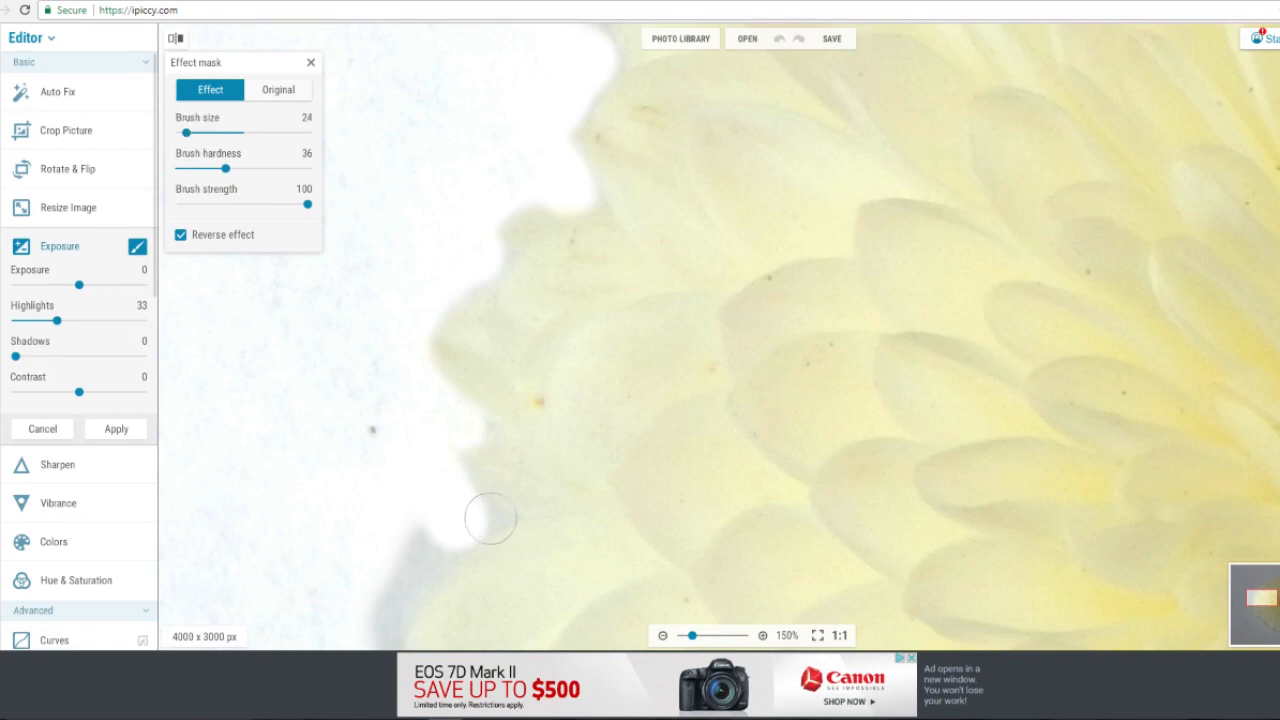
pyautogui.moveTo(491, 519)
pyautogui.mouseDown()
pyautogui.moveTo(443, 523)
pyautogui.moveTo(437, 563)
pyautogui.mouseUp()
# Clean the gray fringe around the upper and lower-left petal edges with the effect brush, and apply the Exposure adjustment.
pyautogui.scroll(-2, 376, 480)
pyautogui.scroll(-2, 382, 501)
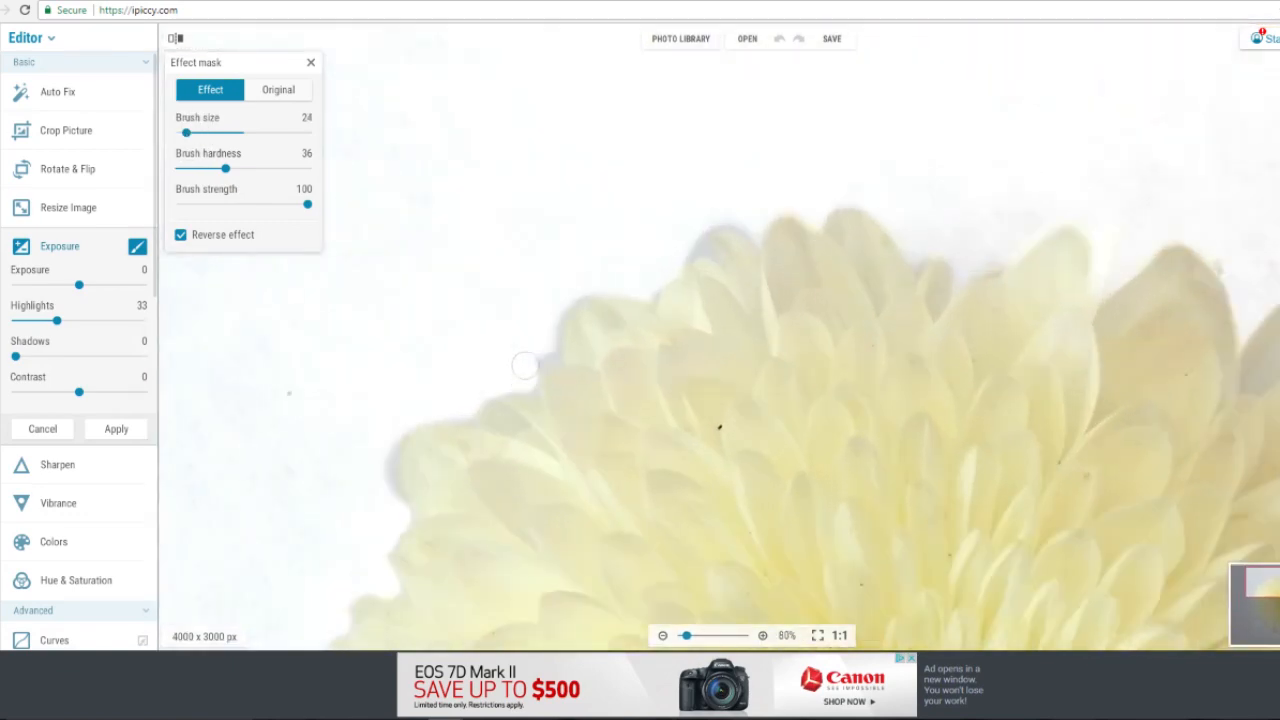
pyautogui.scroll(3, 734, 214)
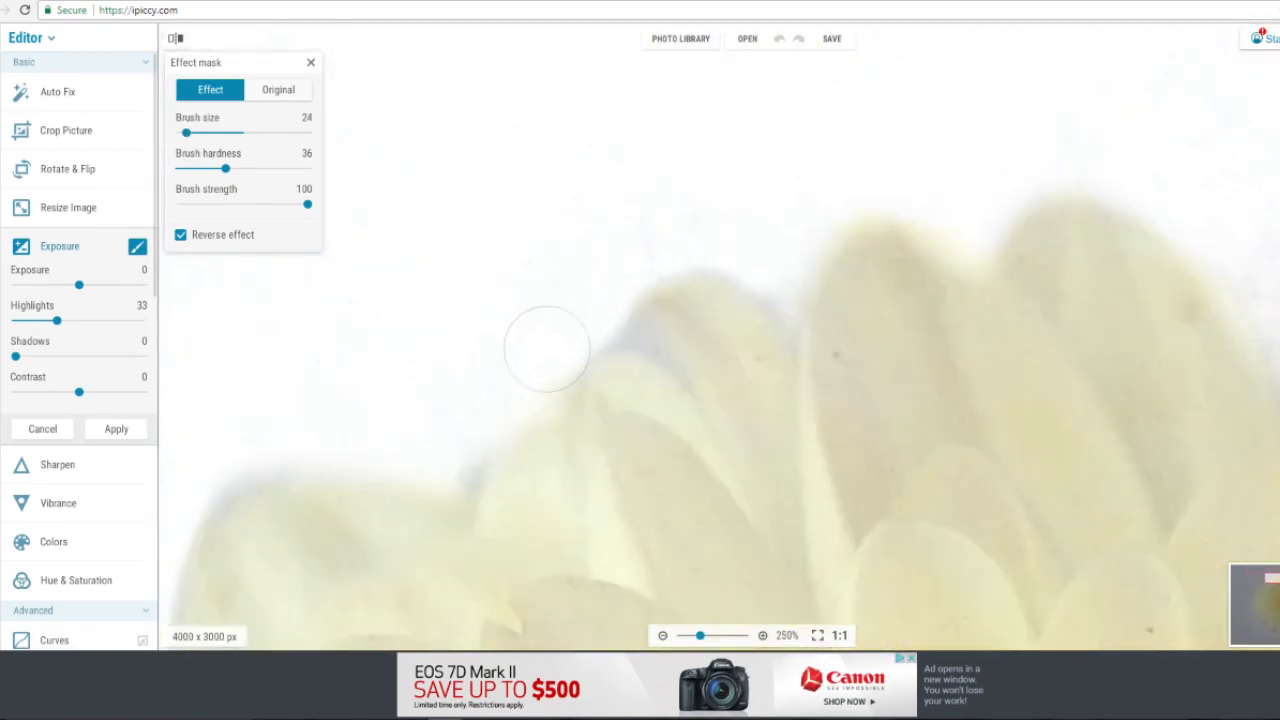
pyautogui.scroll(-4, 546, 349)
pyautogui.scroll(3, 838, 235)
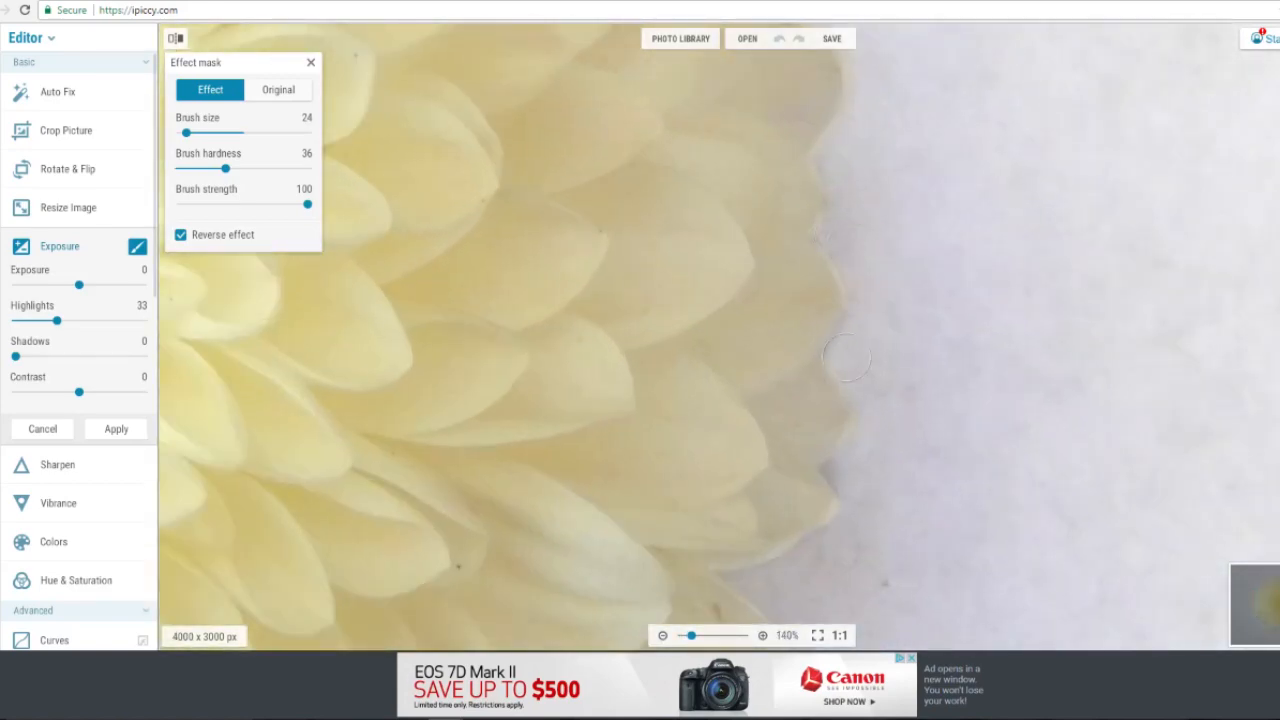
pyautogui.scroll(-4, 847, 357)
pyautogui.scroll(3, 364, 303)
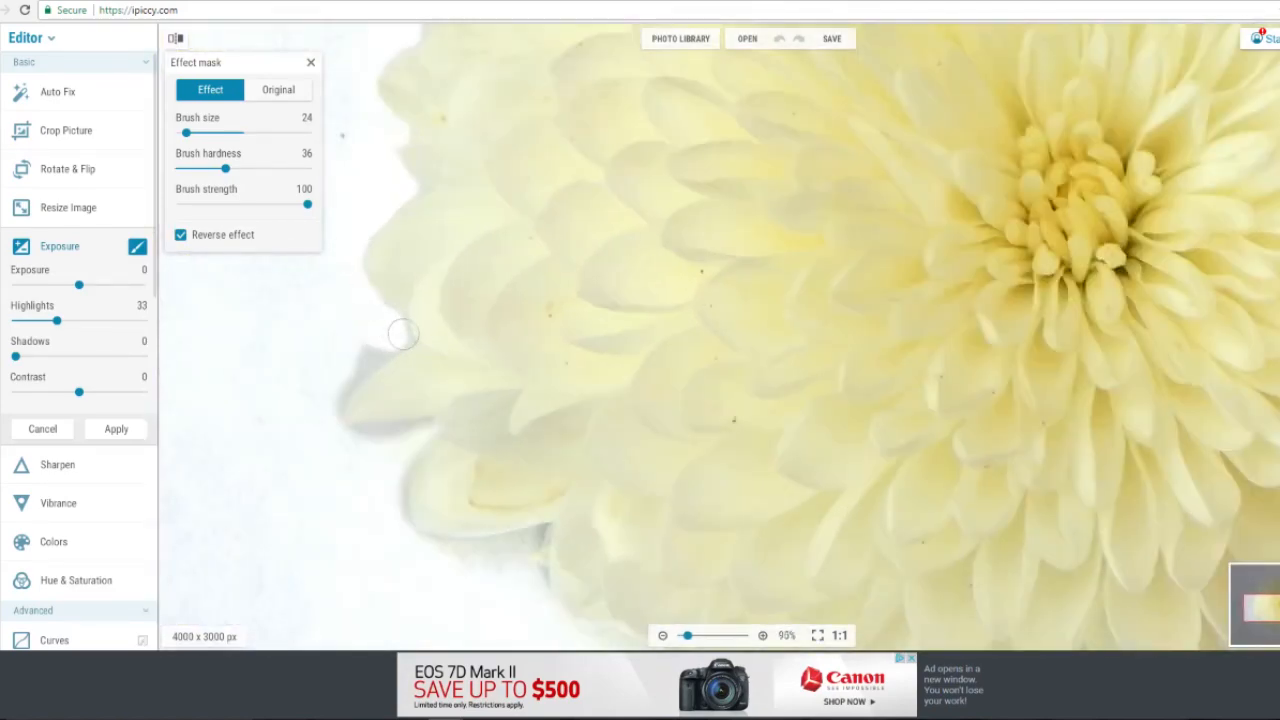
pyautogui.moveTo(403, 334); pyautogui.dragTo(328, 419)
pyautogui.scroll(-5, 499, 553)
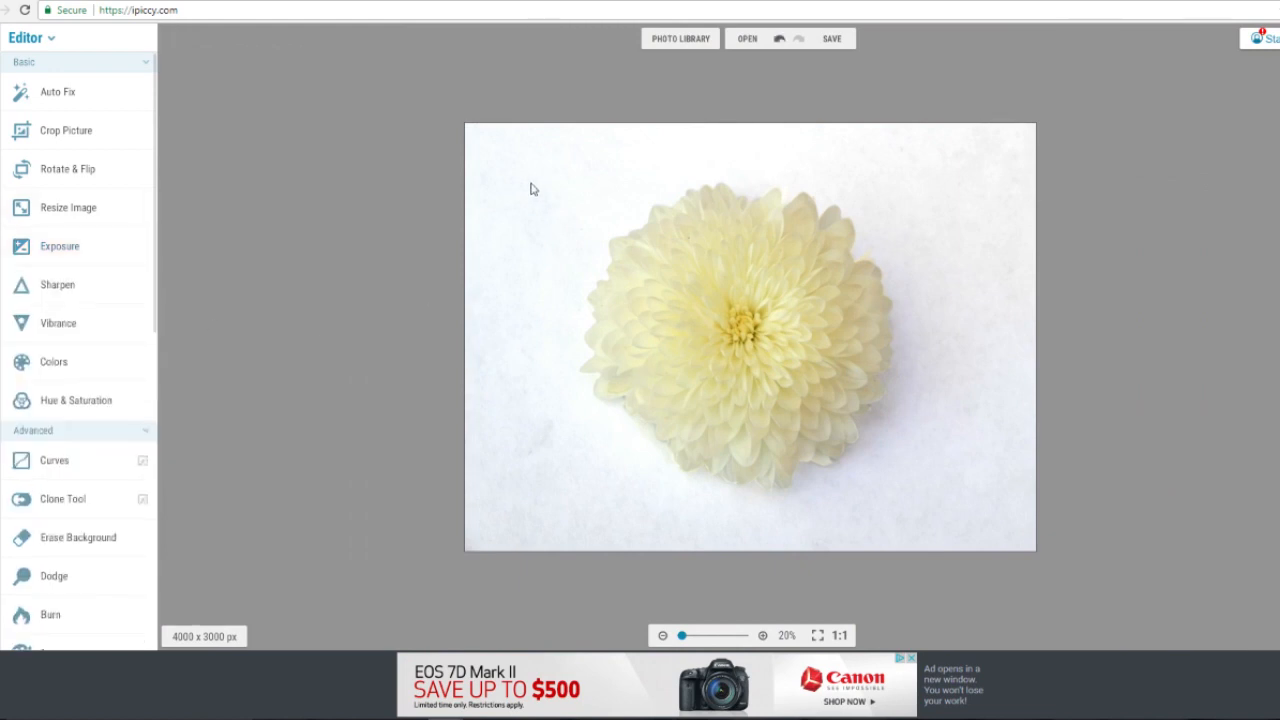
# Paint a third Exposure adjustment with Highlights 44 onto the background around the flower, using a reversed mask and brush size 260.
pyautogui.click(60, 246)
pyautogui.moveTo(16, 323); pyautogui.dragTo(72, 319)
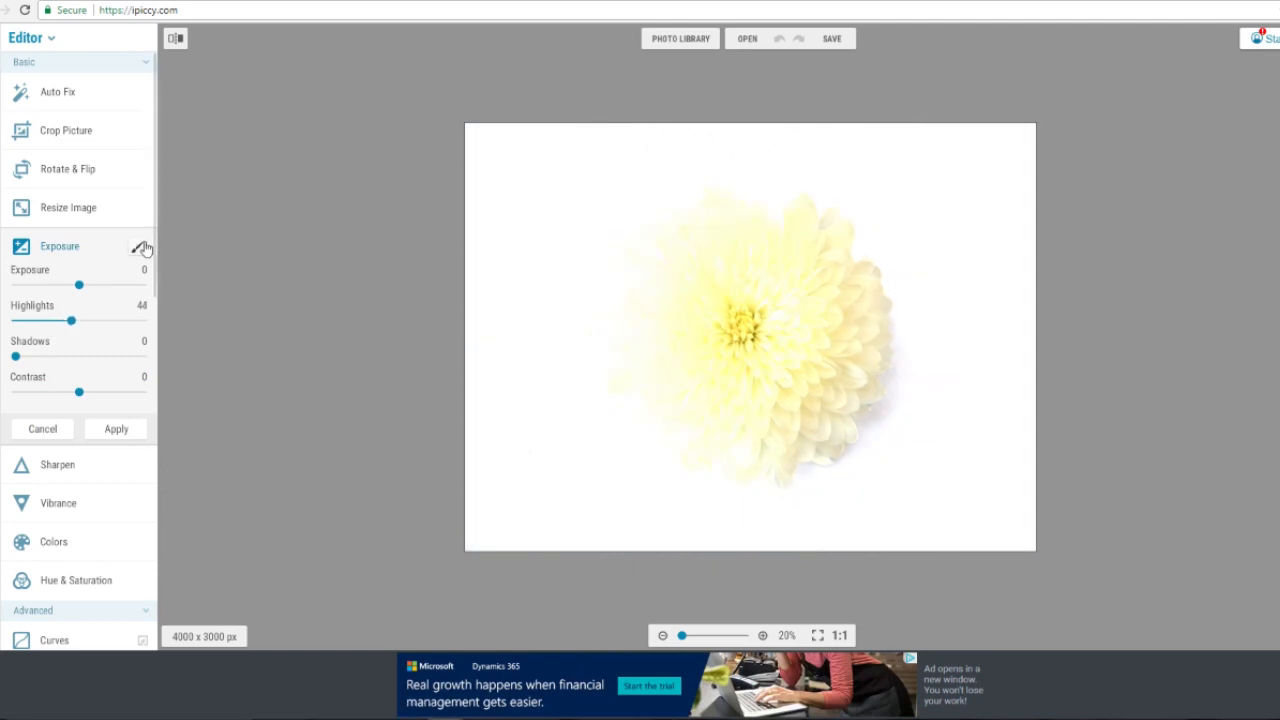
pyautogui.click(138, 247)
pyautogui.click(180, 234)
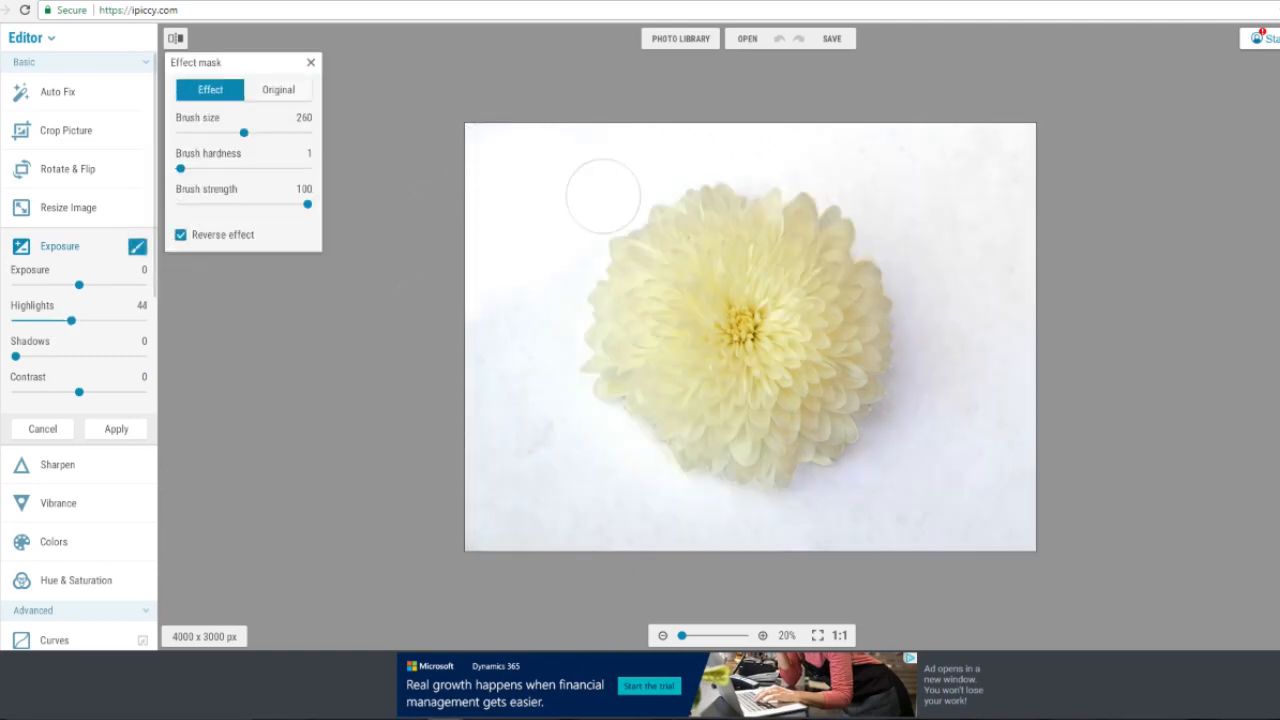
pyautogui.moveTo(679, 136)
pyautogui.mouseDown()
pyautogui.moveTo(972, 160)
pyautogui.moveTo(911, 128)
pyautogui.moveTo(948, 225)
pyautogui.moveTo(897, 219)
pyautogui.moveTo(995, 329)
pyautogui.moveTo(967, 312)
pyautogui.moveTo(989, 430)
pyautogui.moveTo(1053, 489)
pyautogui.moveTo(840, 534)
pyautogui.moveTo(893, 535)
pyautogui.moveTo(722, 547)
pyautogui.moveTo(508, 524)
pyautogui.moveTo(442, 408)
pyautogui.moveTo(532, 287)
pyautogui.mouseUp()
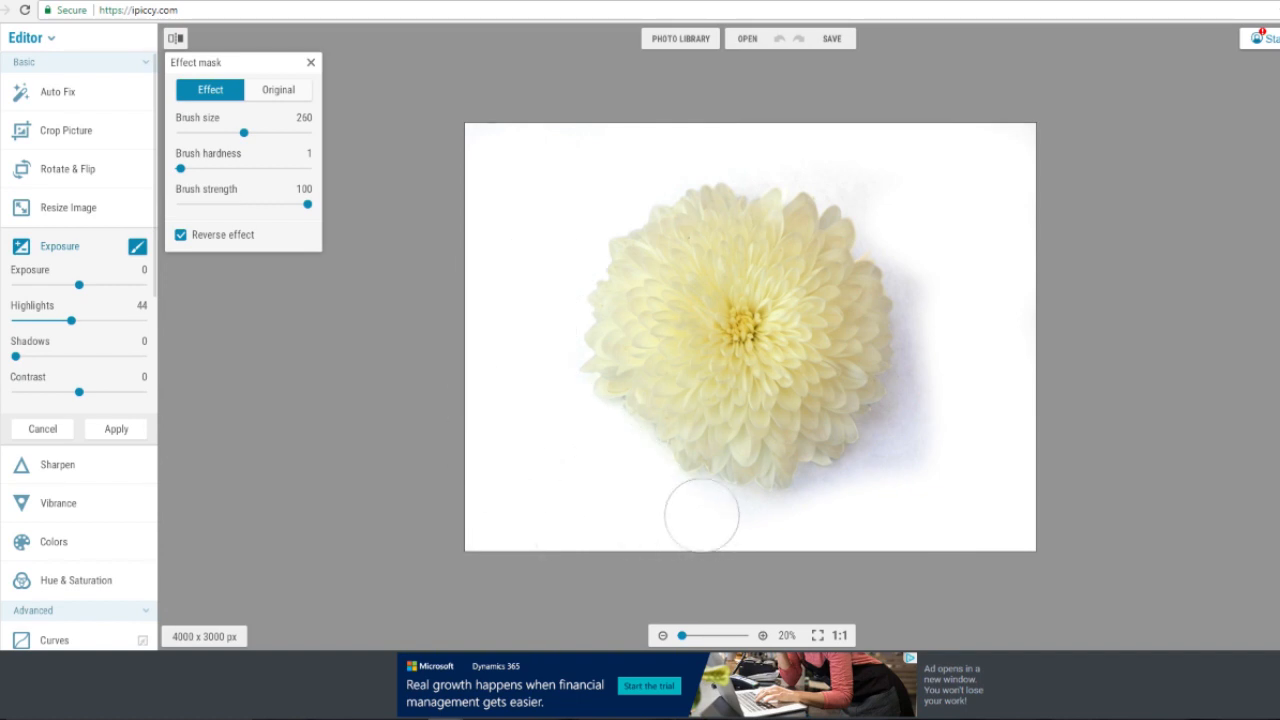
pyautogui.moveTo(757, 525)
pyautogui.mouseDown()
pyautogui.moveTo(862, 504)
pyautogui.moveTo(935, 388)
pyautogui.moveTo(932, 284)
pyautogui.moveTo(890, 197)
pyautogui.mouseUp()
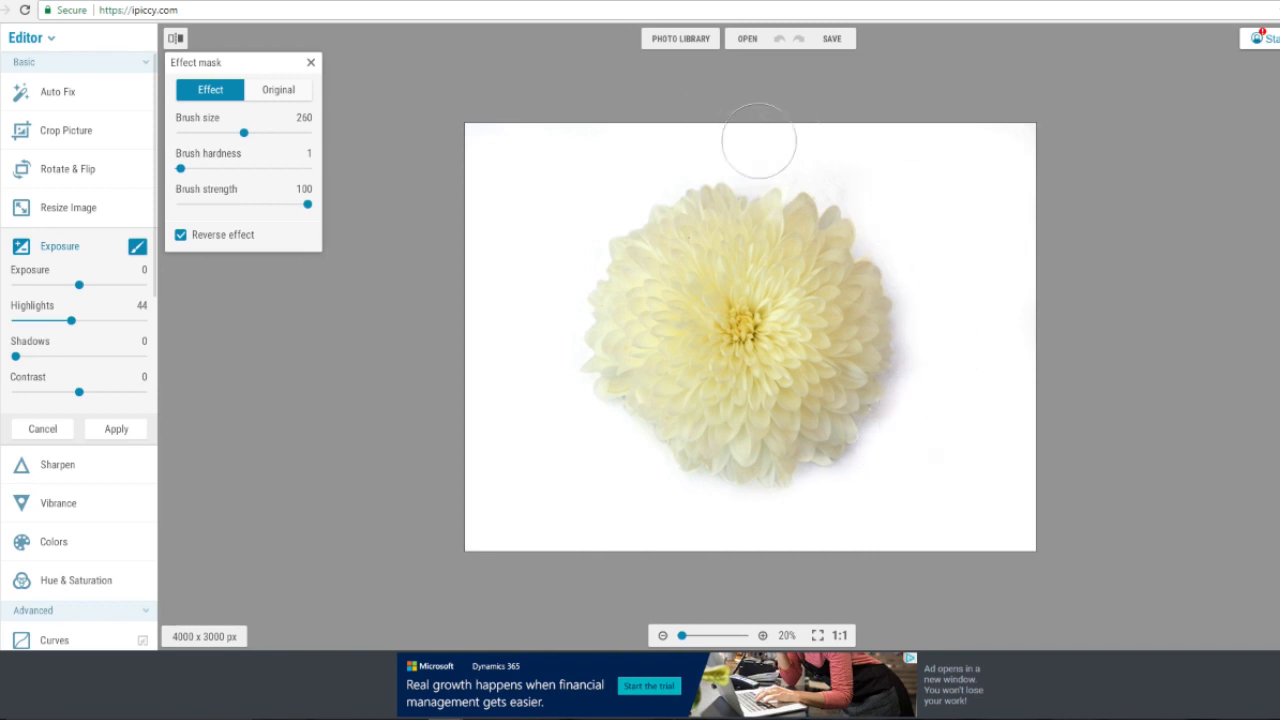
# Whiten the outer background with brush size 435 and hardness 47, and apply the Exposure adjustment.
pyautogui.moveTo(252, 133); pyautogui.dragTo(287, 133)
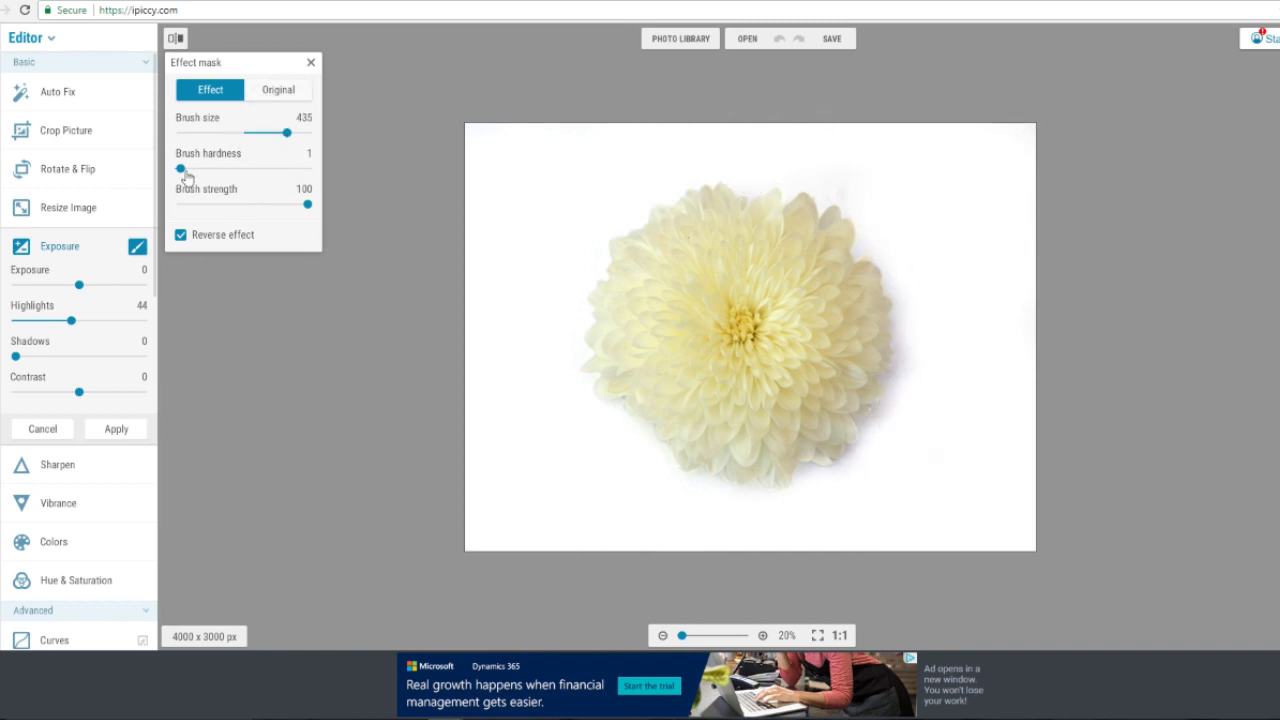
pyautogui.moveTo(180, 168); pyautogui.dragTo(285, 168)
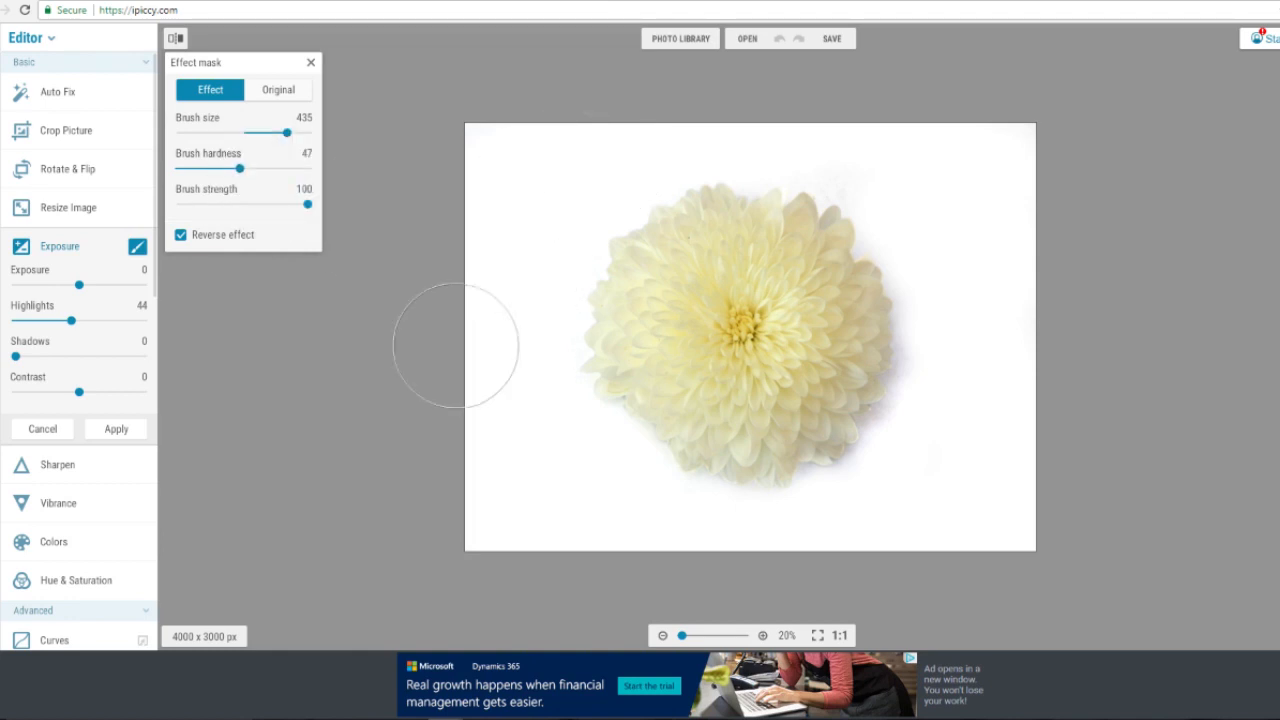
pyautogui.moveTo(456, 345)
pyautogui.mouseDown()
pyautogui.moveTo(516, 345)
pyautogui.moveTo(553, 450)
pyautogui.moveTo(646, 522)
pyautogui.moveTo(680, 541)
pyautogui.moveTo(809, 544)
pyautogui.moveTo(899, 497)
pyautogui.moveTo(957, 379)
pyautogui.moveTo(949, 292)
pyautogui.moveTo(956, 331)
pyautogui.moveTo(933, 436)
pyautogui.moveTo(861, 513)
pyautogui.moveTo(906, 204)
pyautogui.mouseUp()
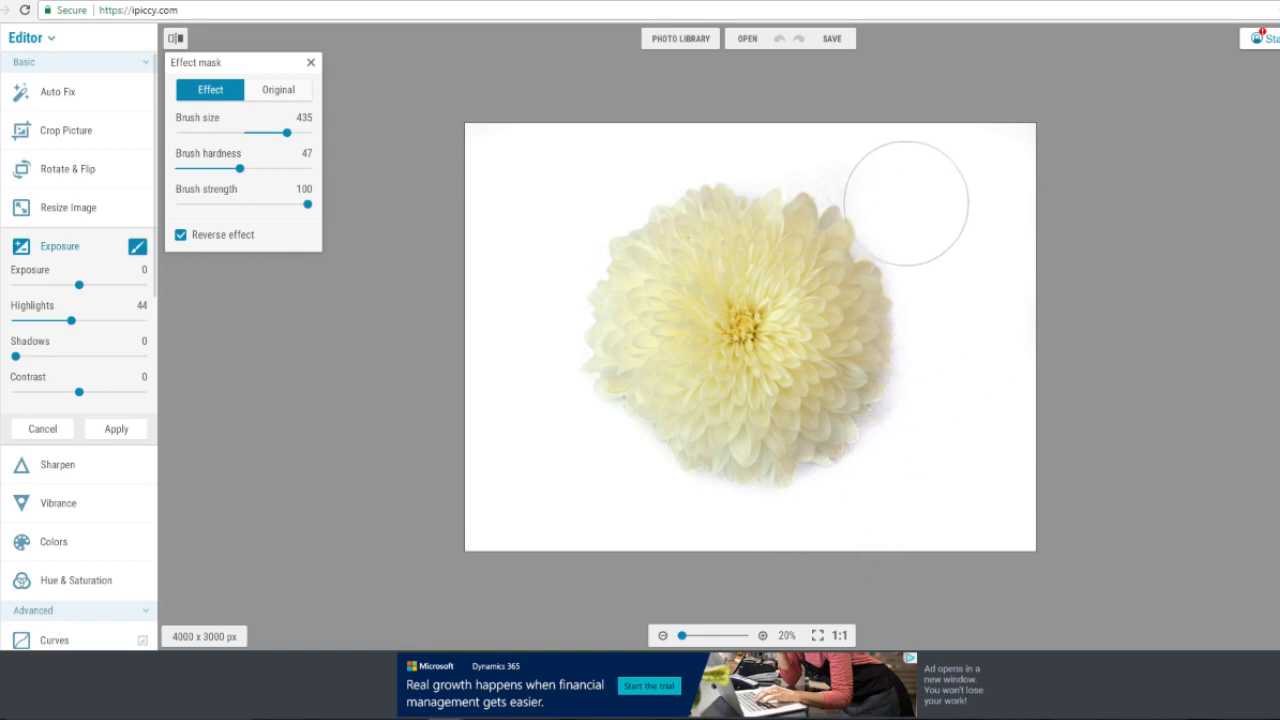
pyautogui.click(110, 429)
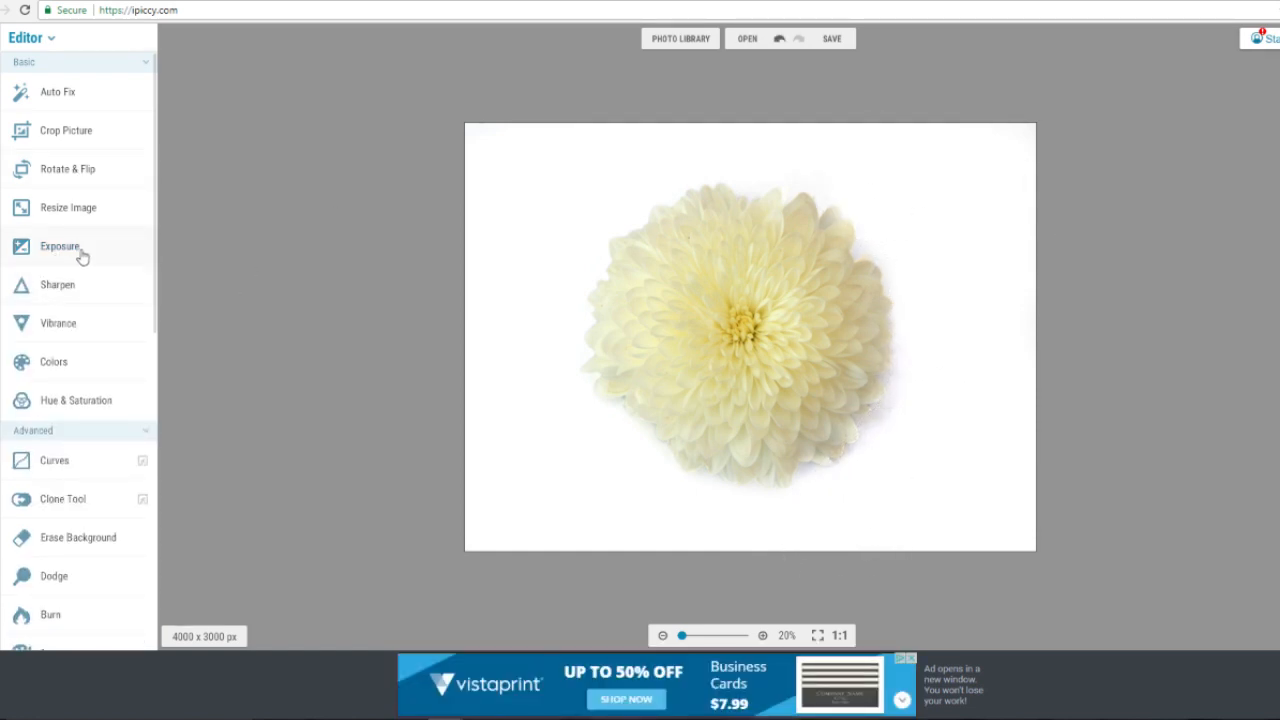
# Brighten the whole flower photo with Exposure 38, and sharpen it with Clarity 43.
pyautogui.click(82, 257)
pyautogui.moveTo(78, 285); pyautogui.dragTo(105, 289)
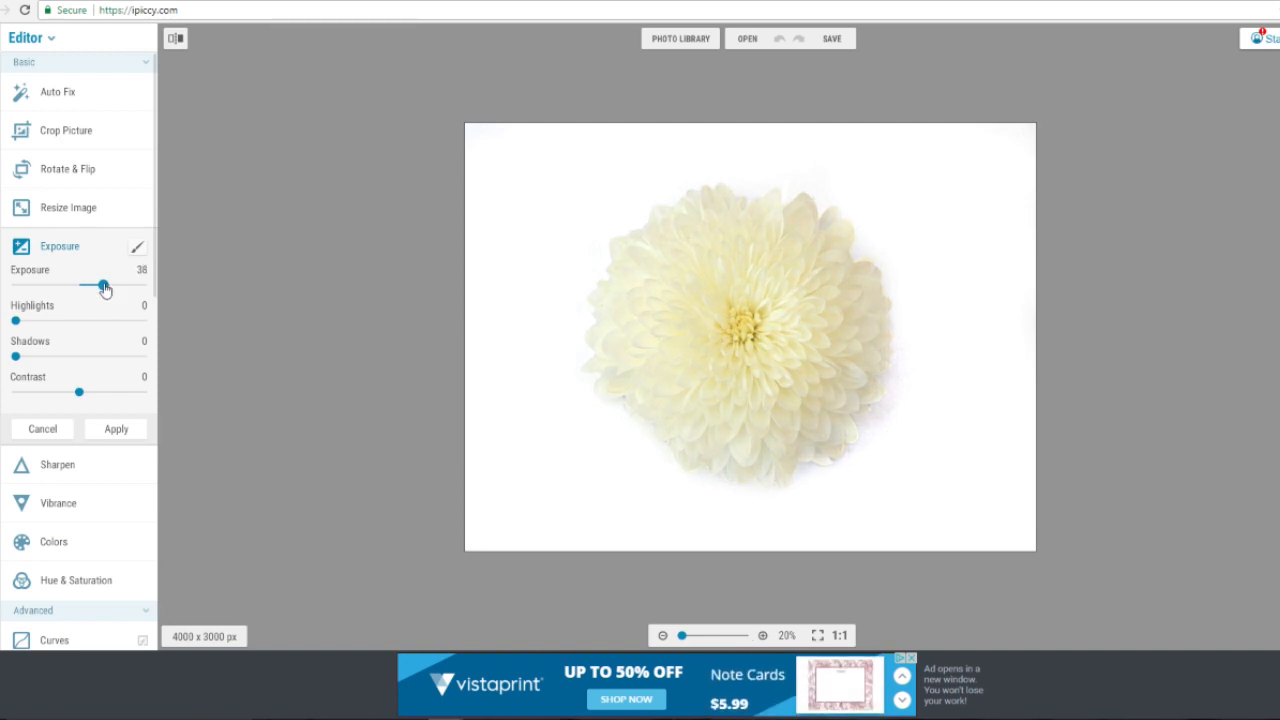
pyautogui.click(135, 428)
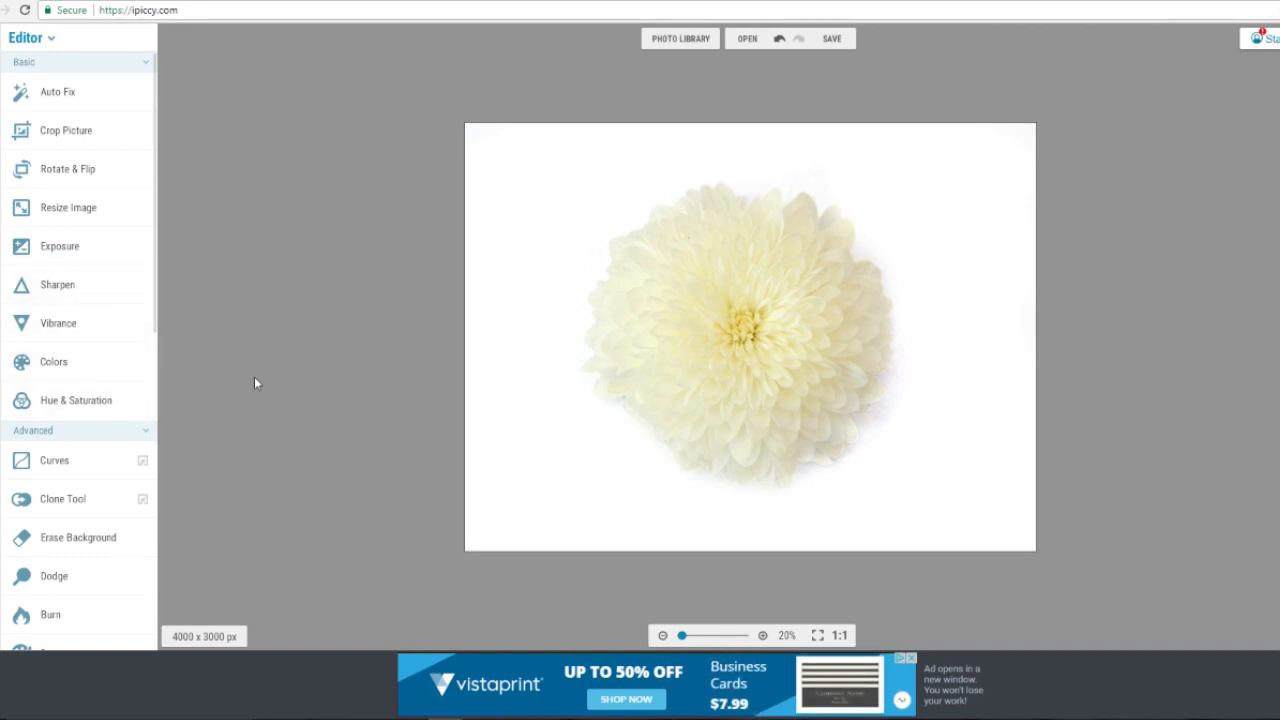
pyautogui.click(57, 288)
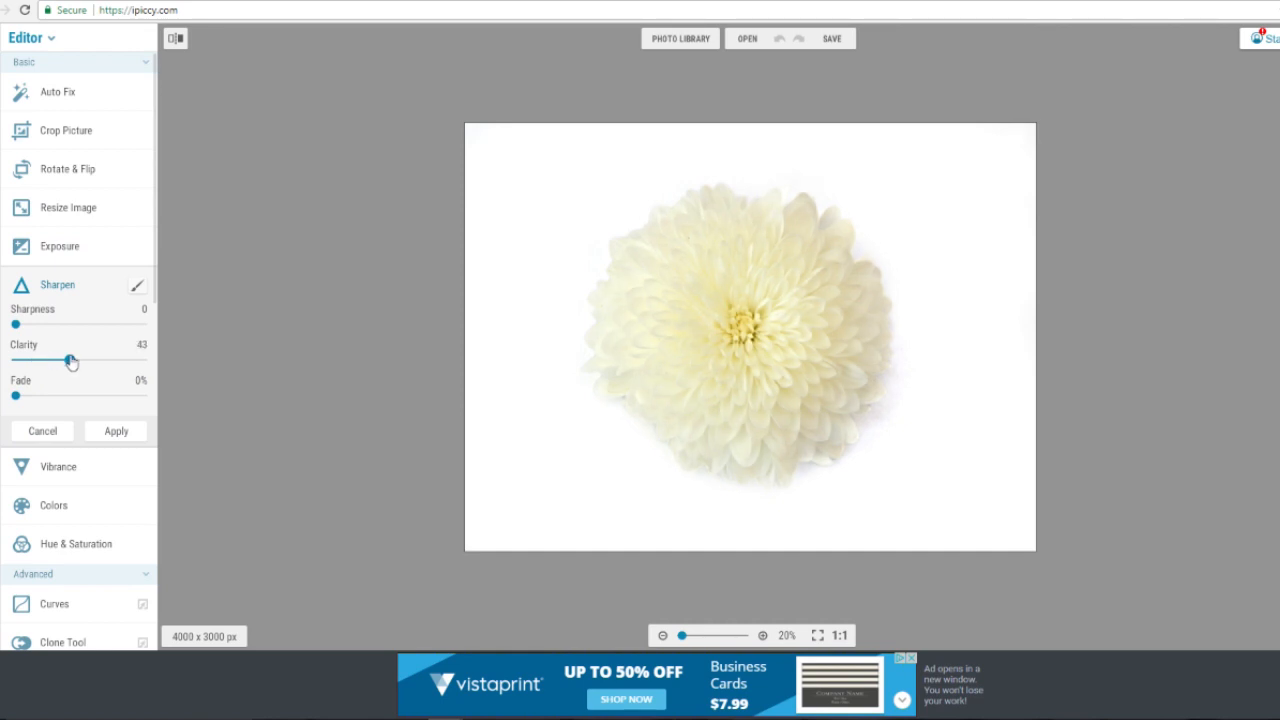
pyautogui.click(116, 431)
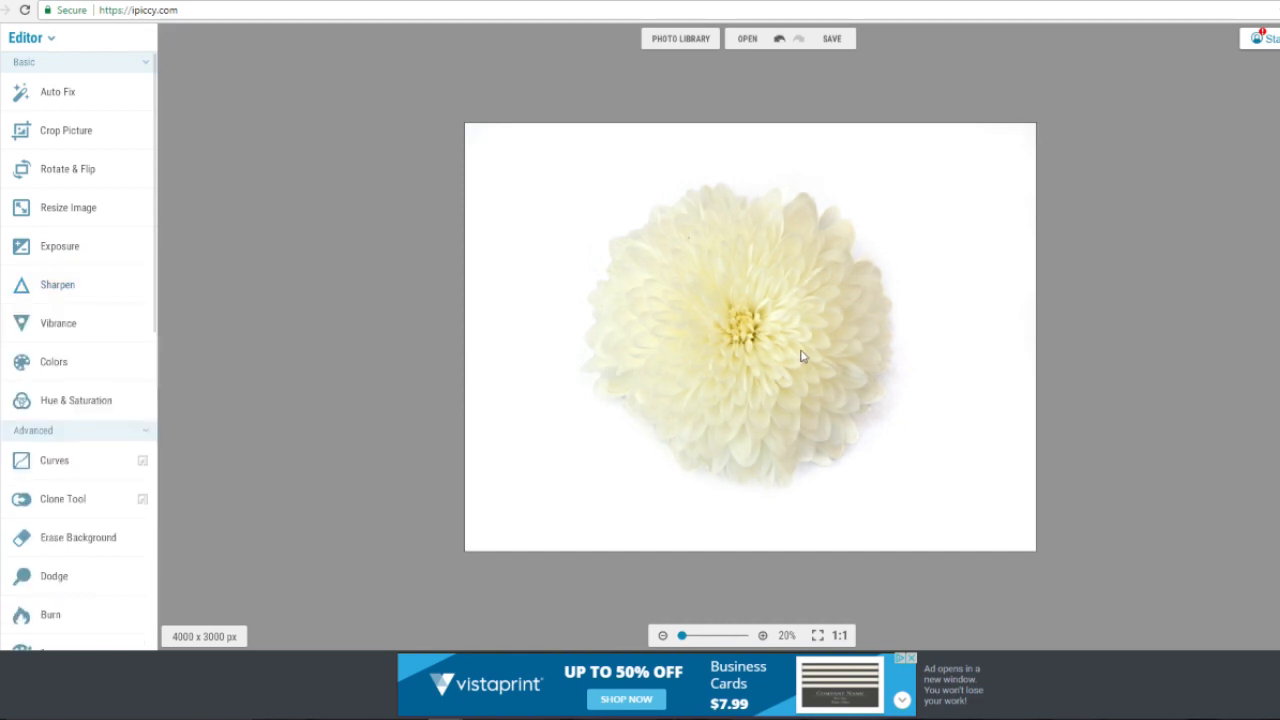
# Remove the dark specks from the upper and upper-left petals using the Blemish Fixer with brush size 15.
pyautogui.scroll(-1, 808, 358)
pyautogui.scroll(2, 865, 374)
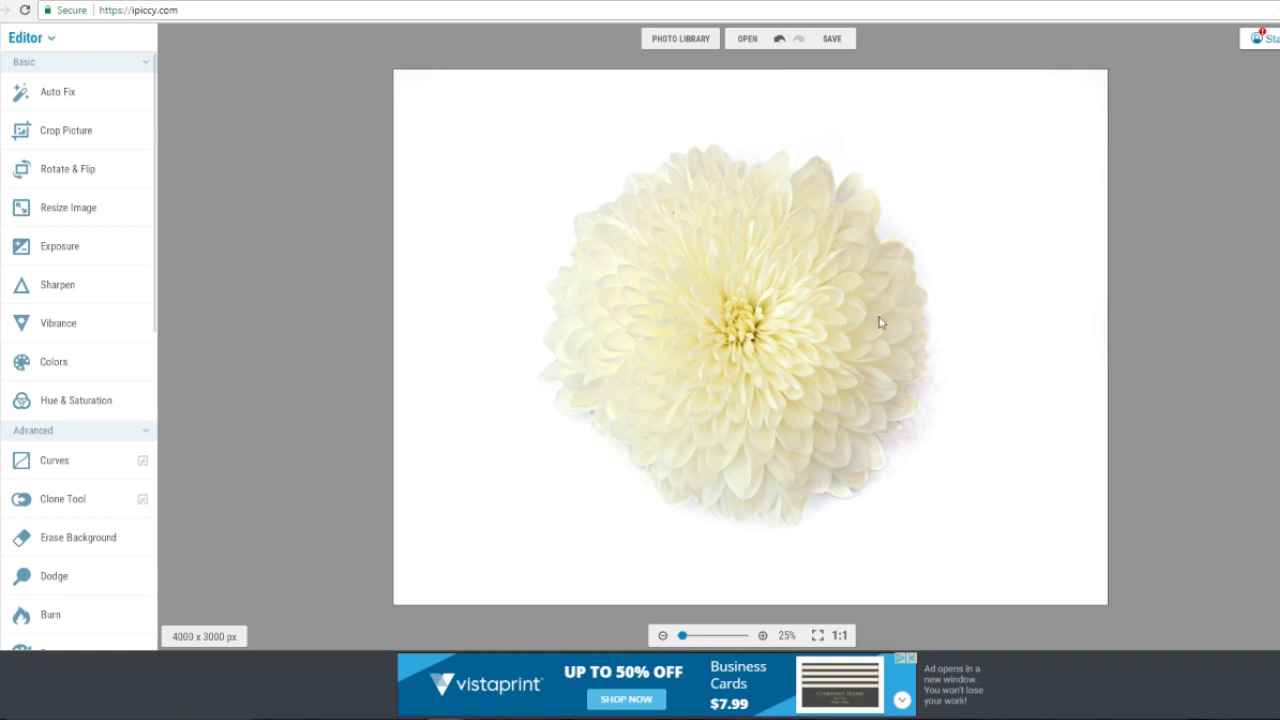
pyautogui.scroll(3, 643, 143)
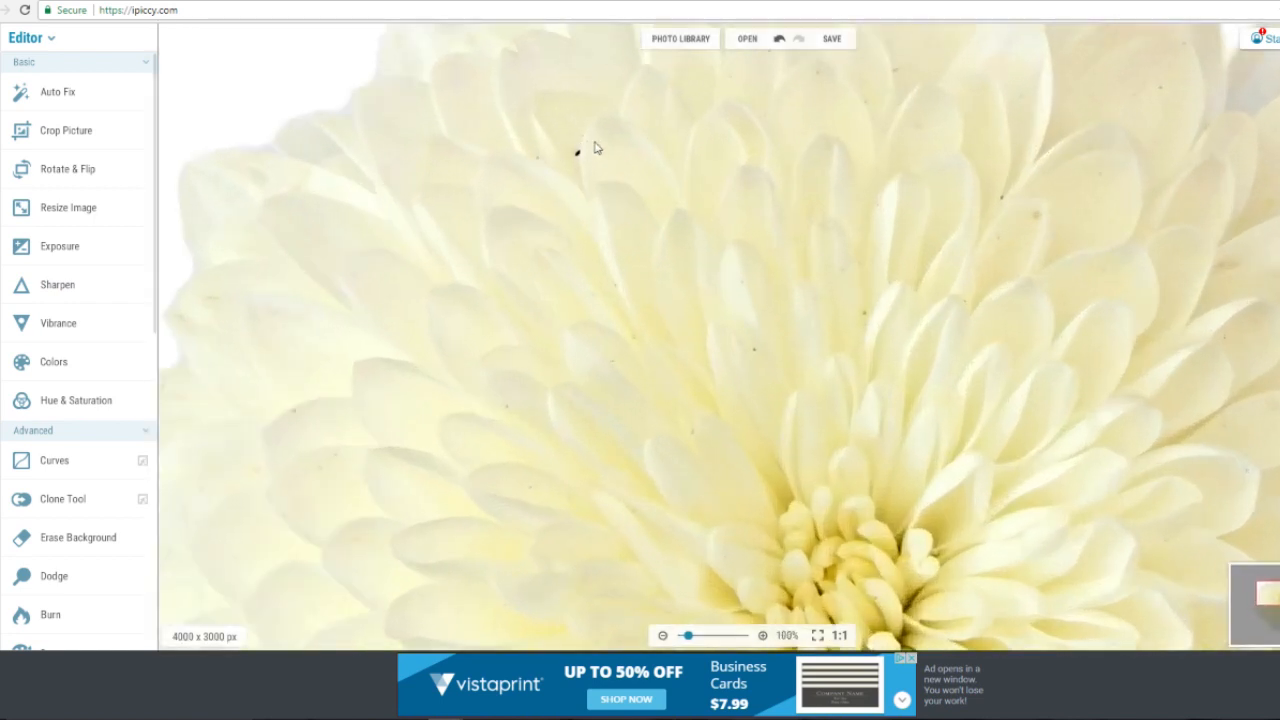
pyautogui.scroll(1, 594, 148)
pyautogui.scroll(-5, 21, 130)
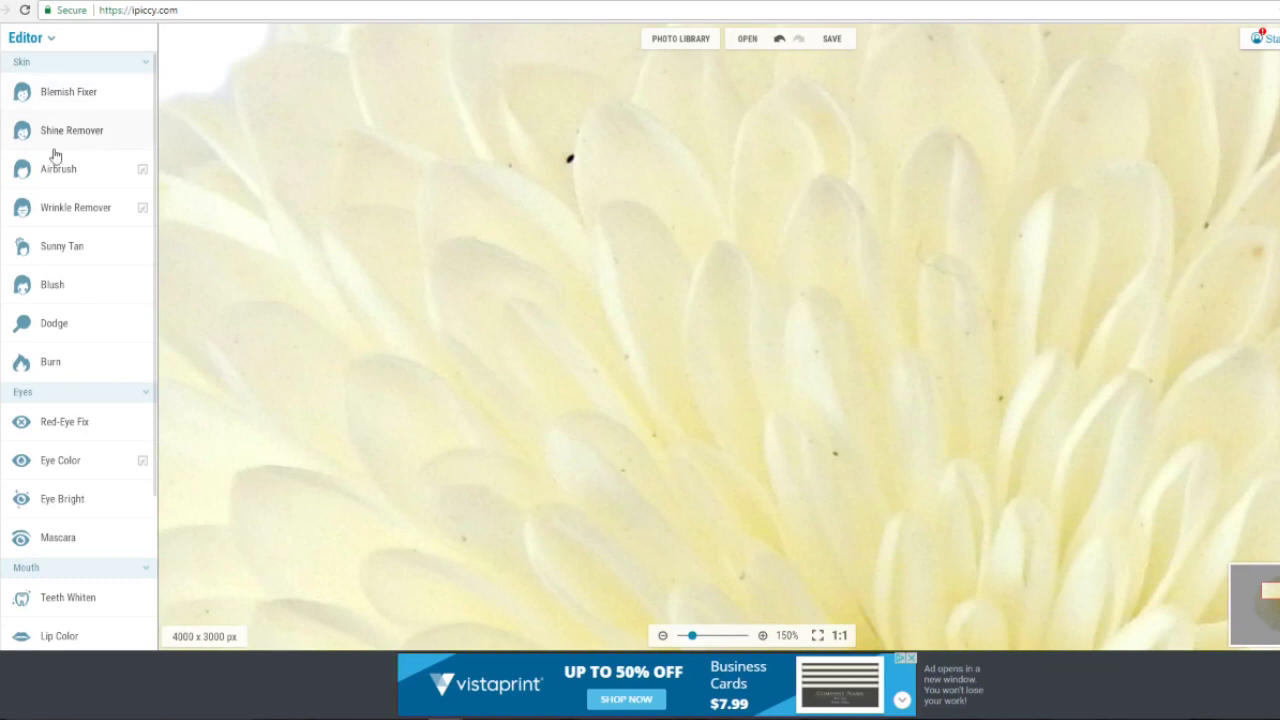
pyautogui.click(64, 92)
pyautogui.moveTo(71, 134); pyautogui.dragTo(29, 137)
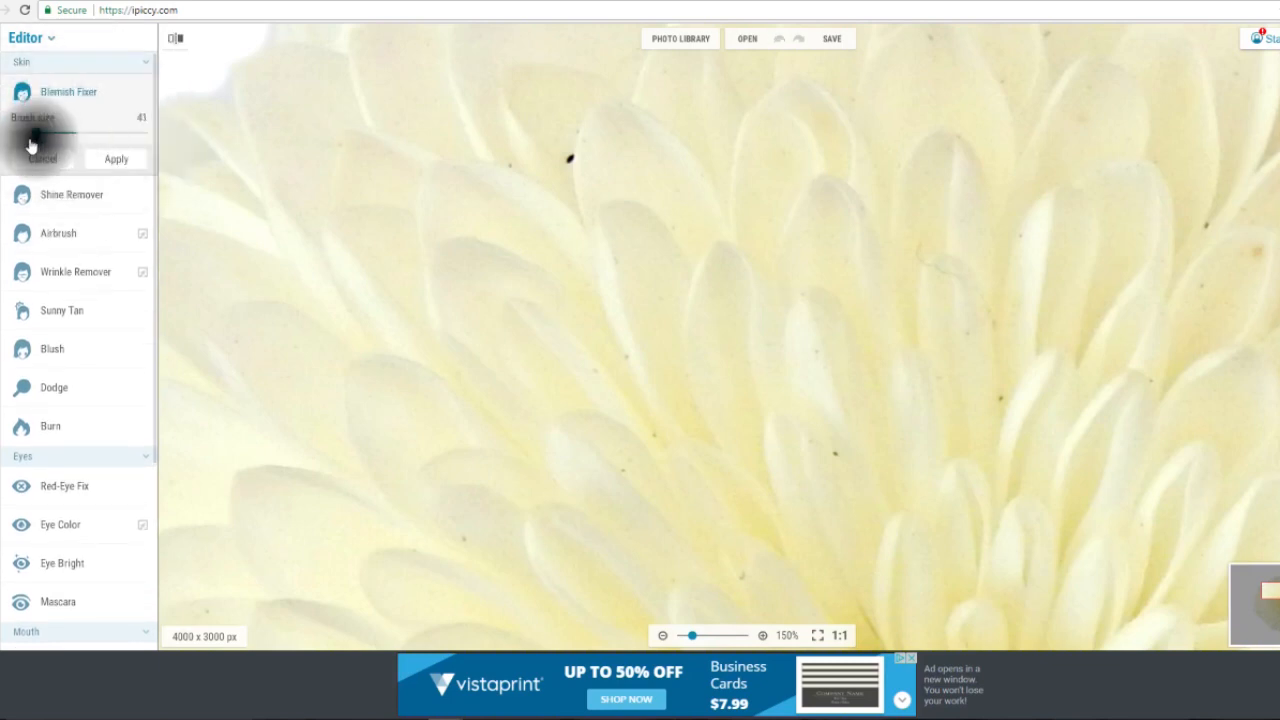
pyautogui.scroll(3, 335, 115)
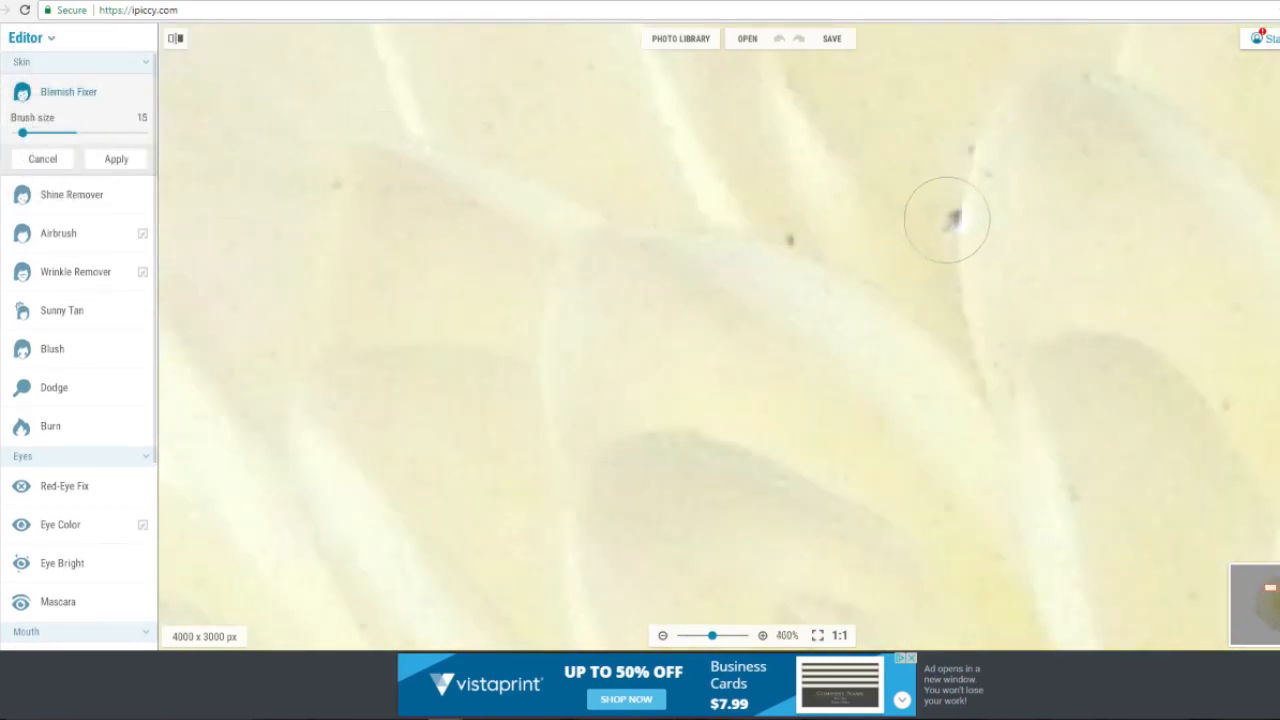
pyautogui.scroll(-6, 977, 351)
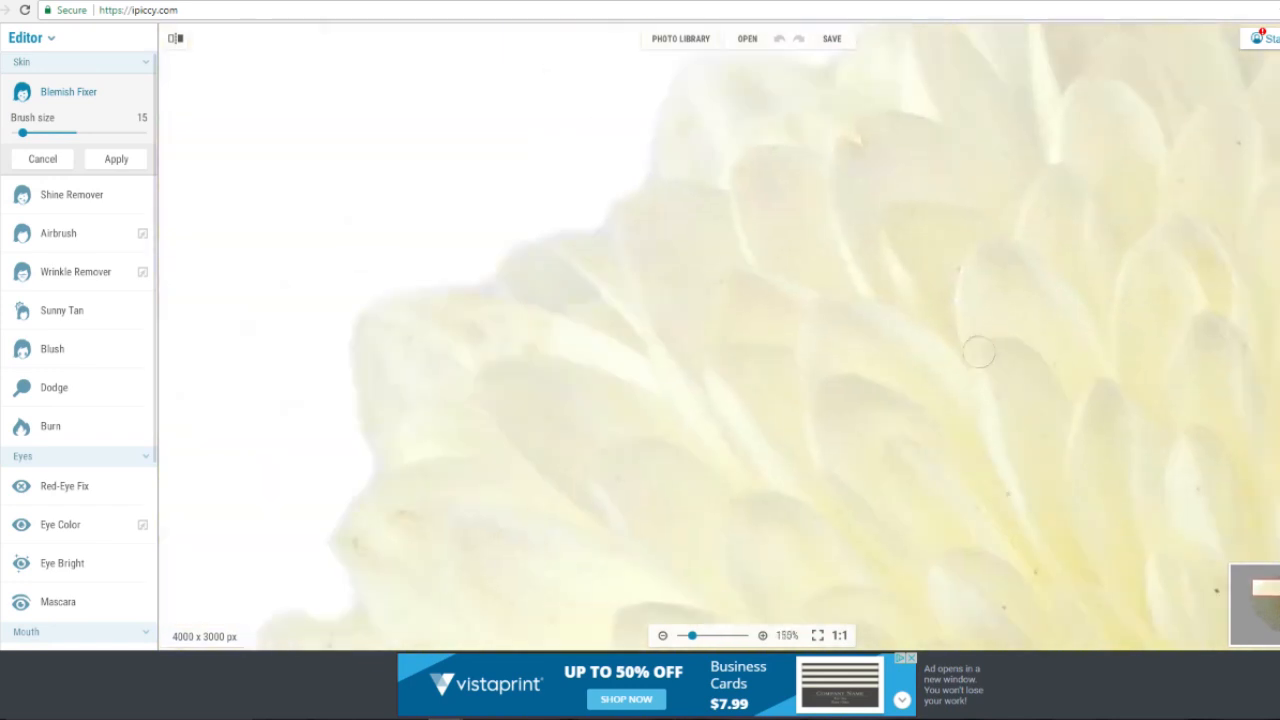
pyautogui.scroll(2, 743, 471)
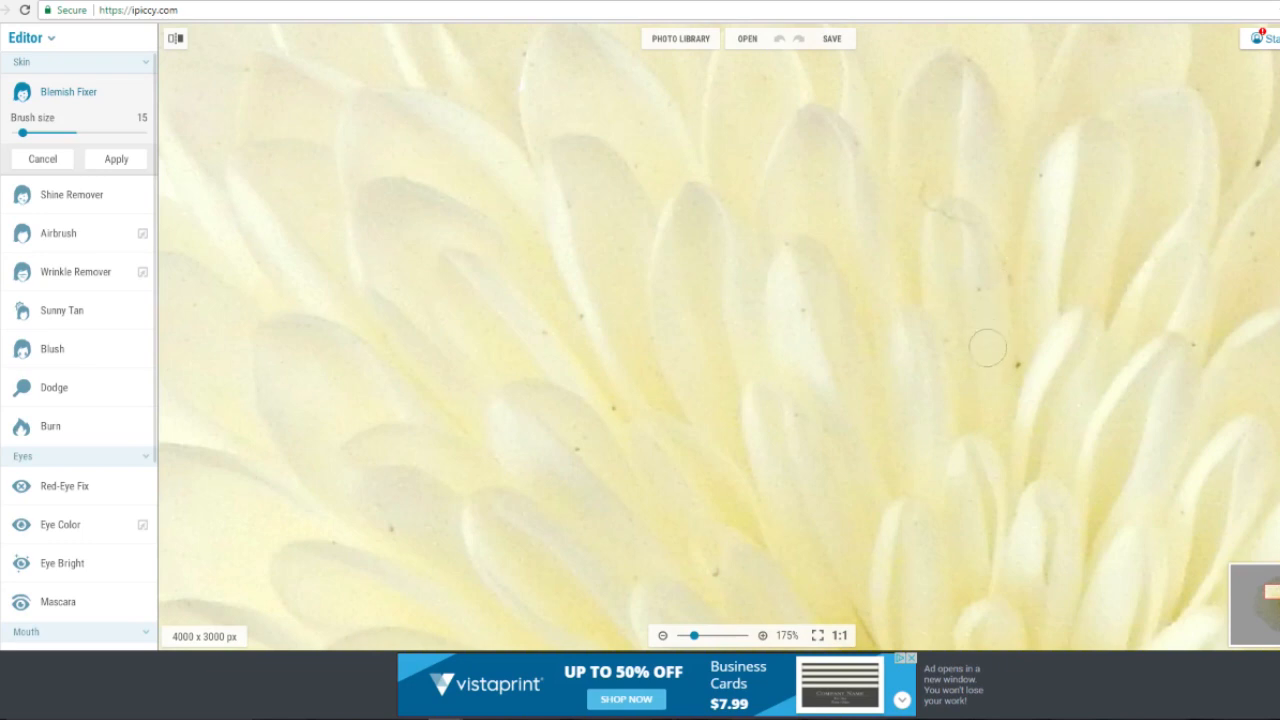
# Remove the dark specks from the petals to the left and lower left of the flower's center.
pyautogui.scroll(-3, 988, 347)
pyautogui.scroll(4, 567, 343)
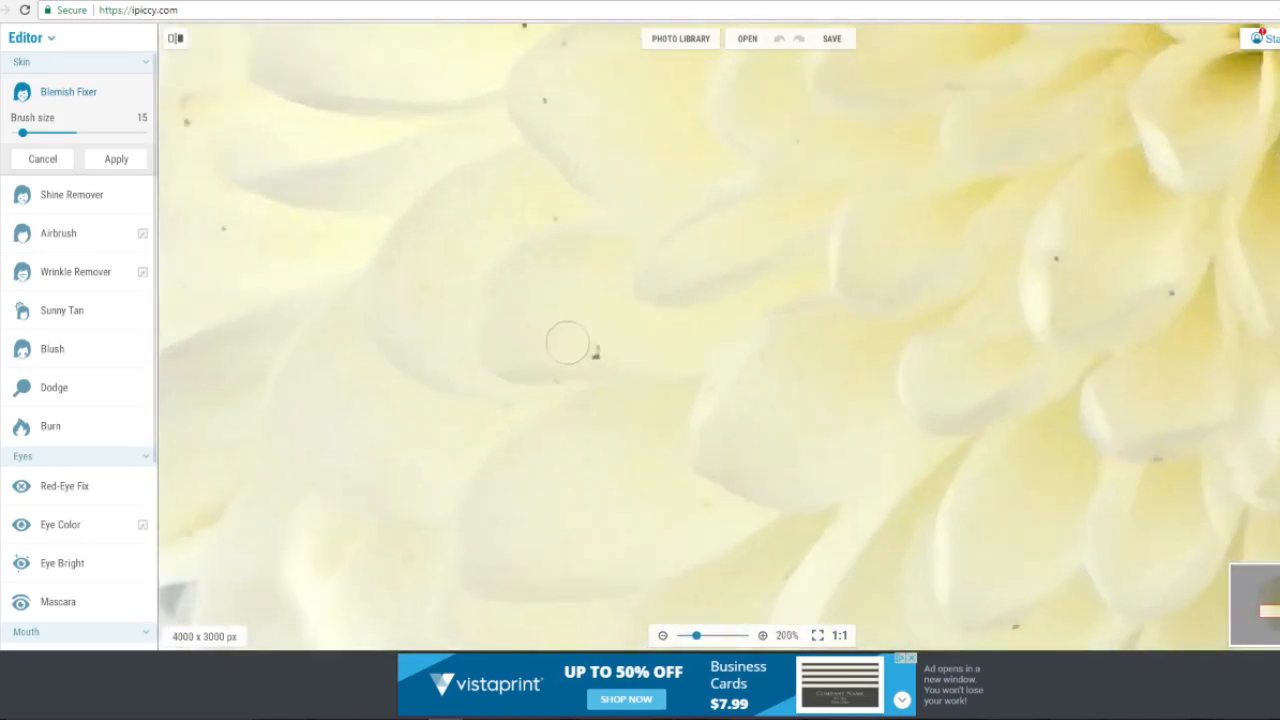
pyautogui.scroll(-3, 623, 360)
pyautogui.scroll(3, 514, 87)
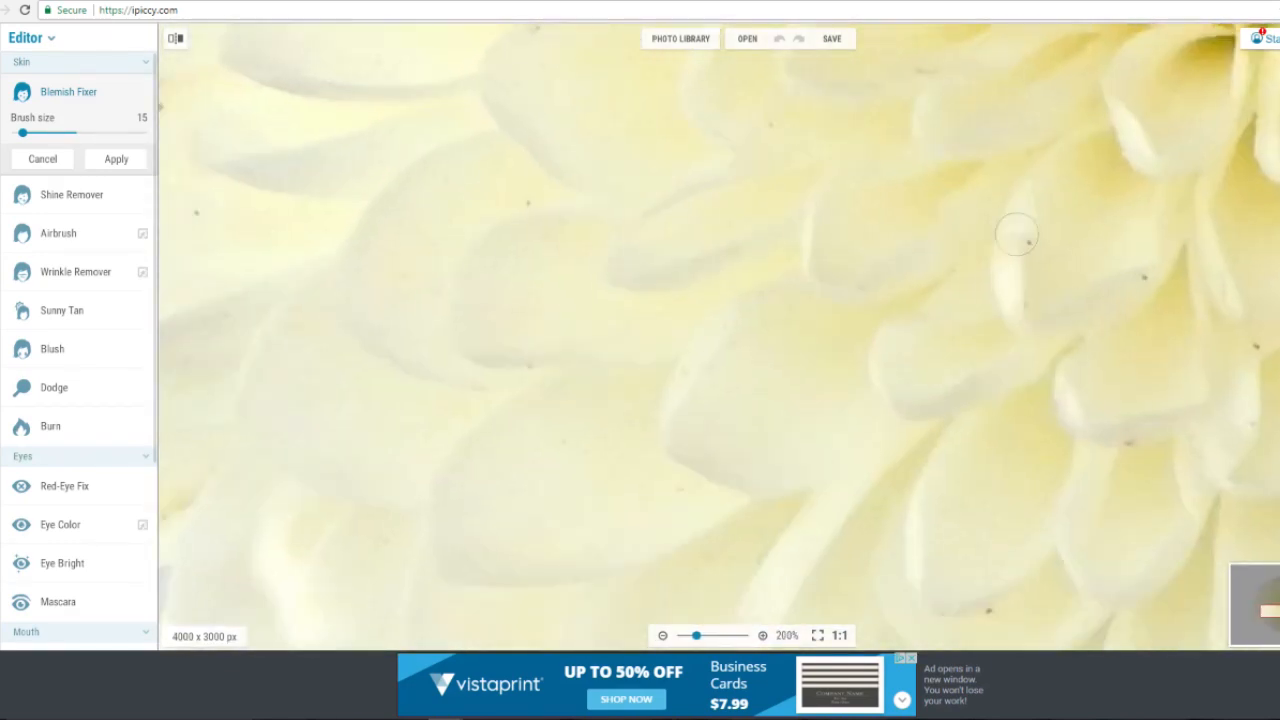
pyautogui.scroll(-3, 1256, 343)
pyautogui.scroll(5, 763, 206)
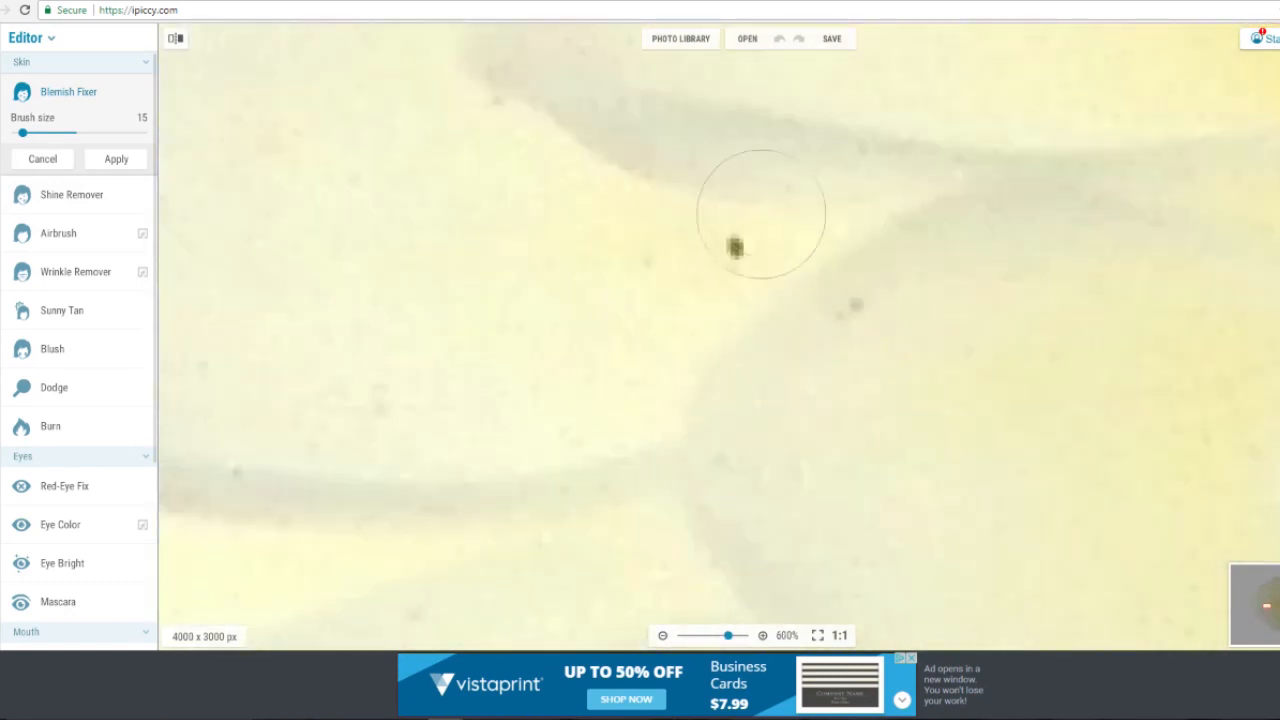
pyautogui.scroll(-2, 427, 250)
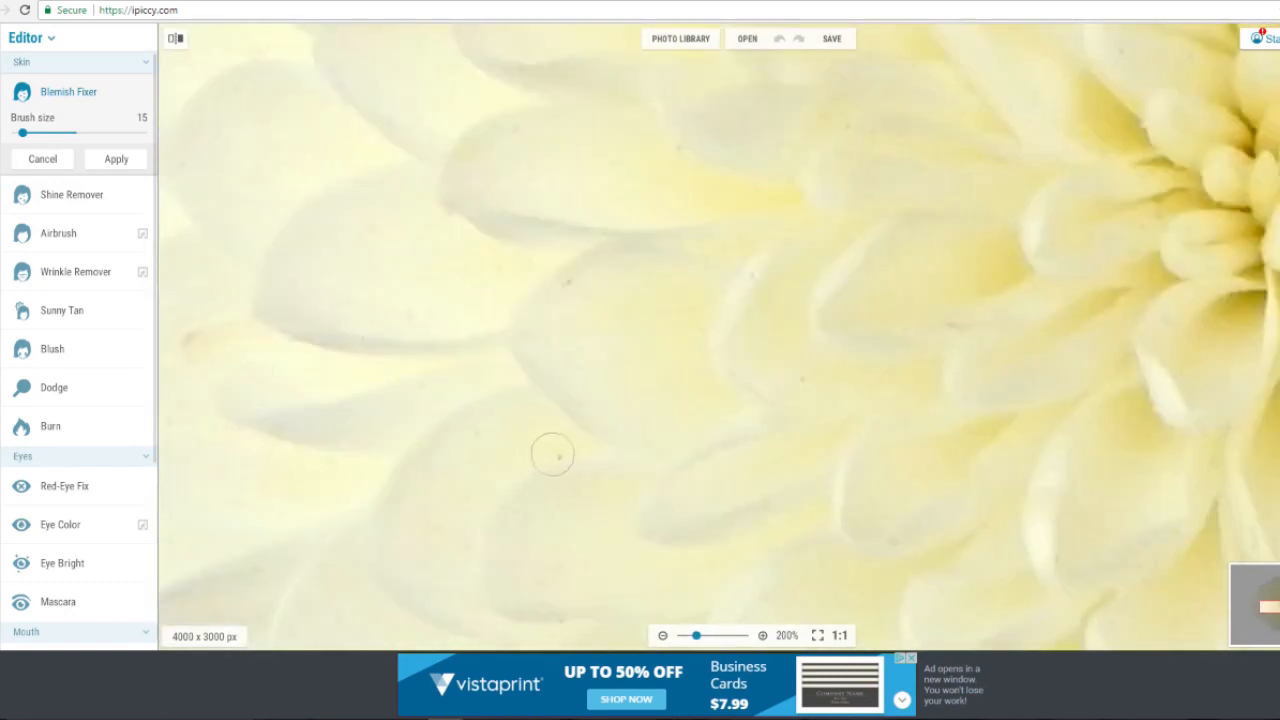
# Remove the remaining specks from the flower's lower and lower-right petals, and apply the blemish retouching.
pyautogui.scroll(-3, 574, 276)
pyautogui.scroll(4, 834, 371)
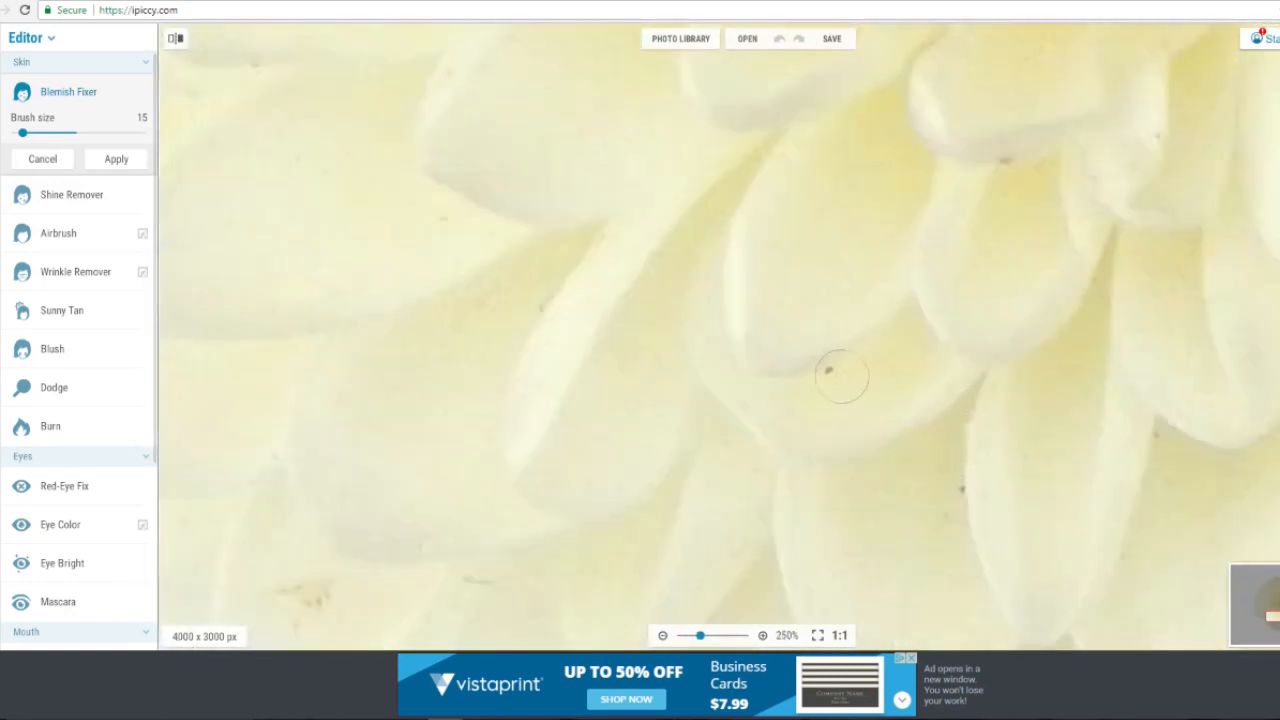
pyautogui.scroll(-4, 834, 371)
pyautogui.scroll(-2, 720, 336)
pyautogui.scroll(4, 1040, 250)
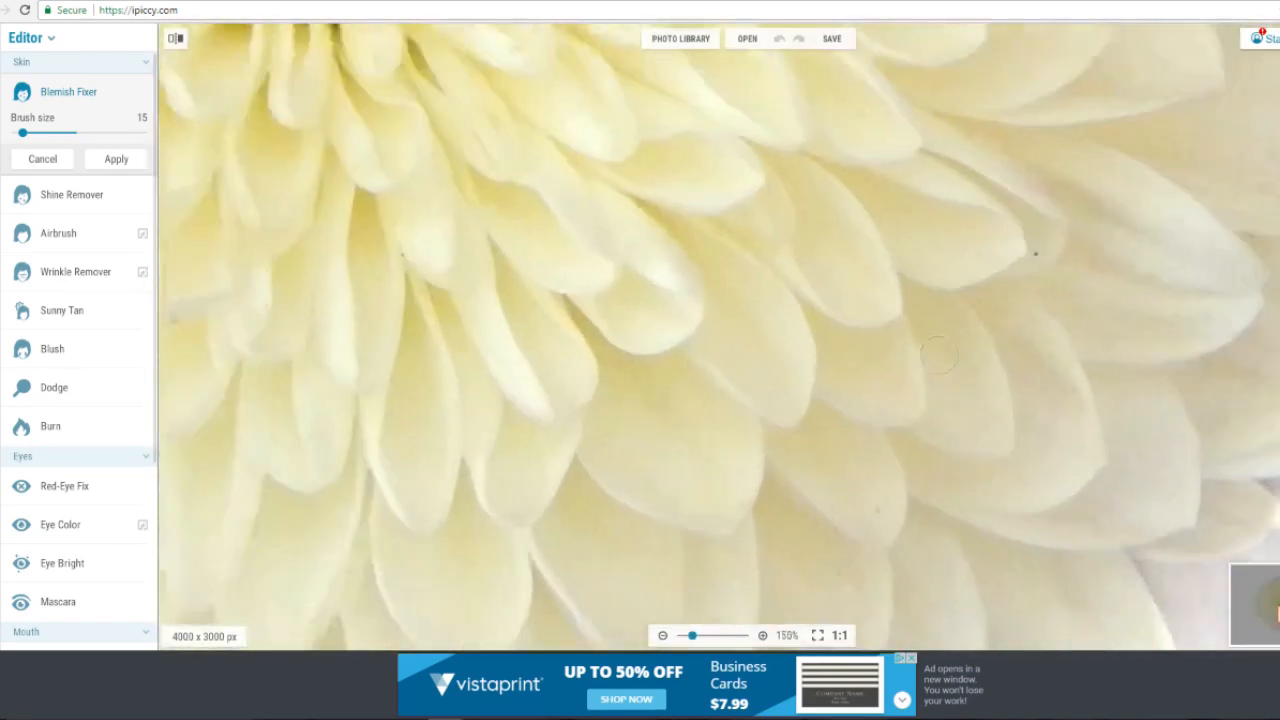
pyautogui.scroll(2, 786, 274)
pyautogui.scroll(-6, 911, 165)
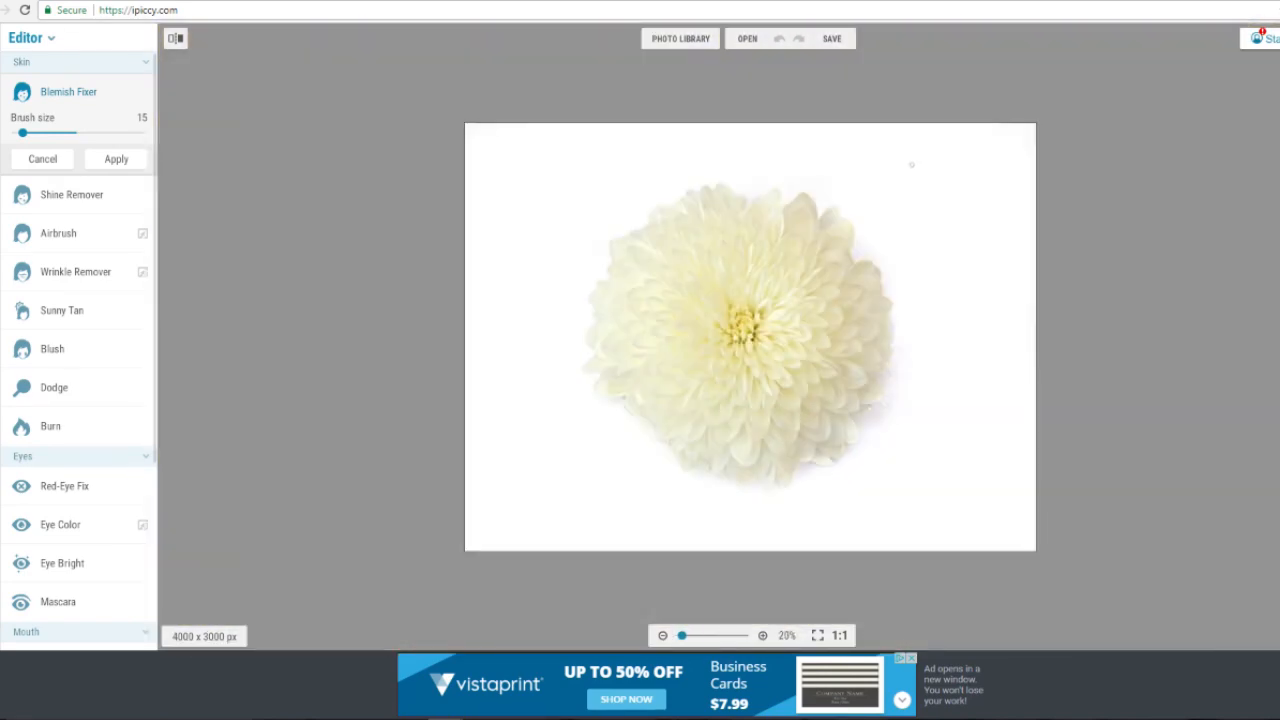
pyautogui.click(116, 160)
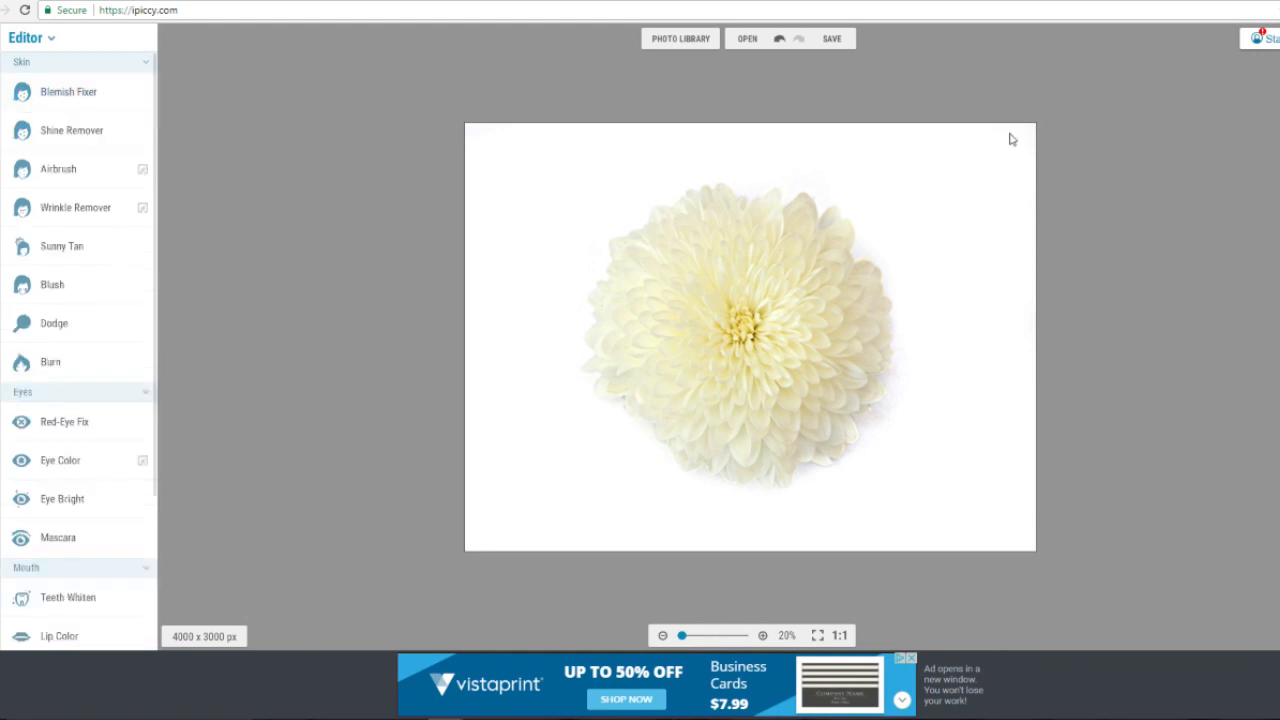
# Save the edited flower photo to the computer.
pyautogui.click(848, 46)
pyautogui.click(842, 72)
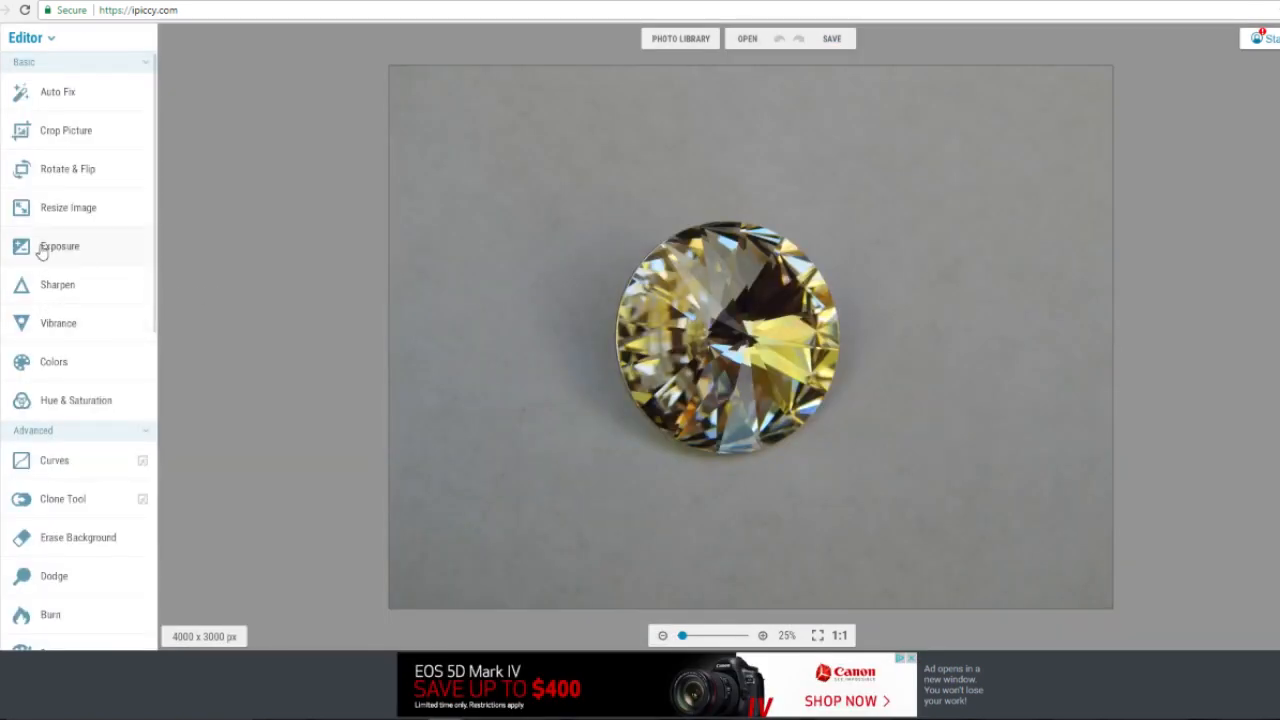
# Brighten the whole gemstone photo with an Exposure adjustment at Highlights 75, and apply it.
pyautogui.click(42, 250)
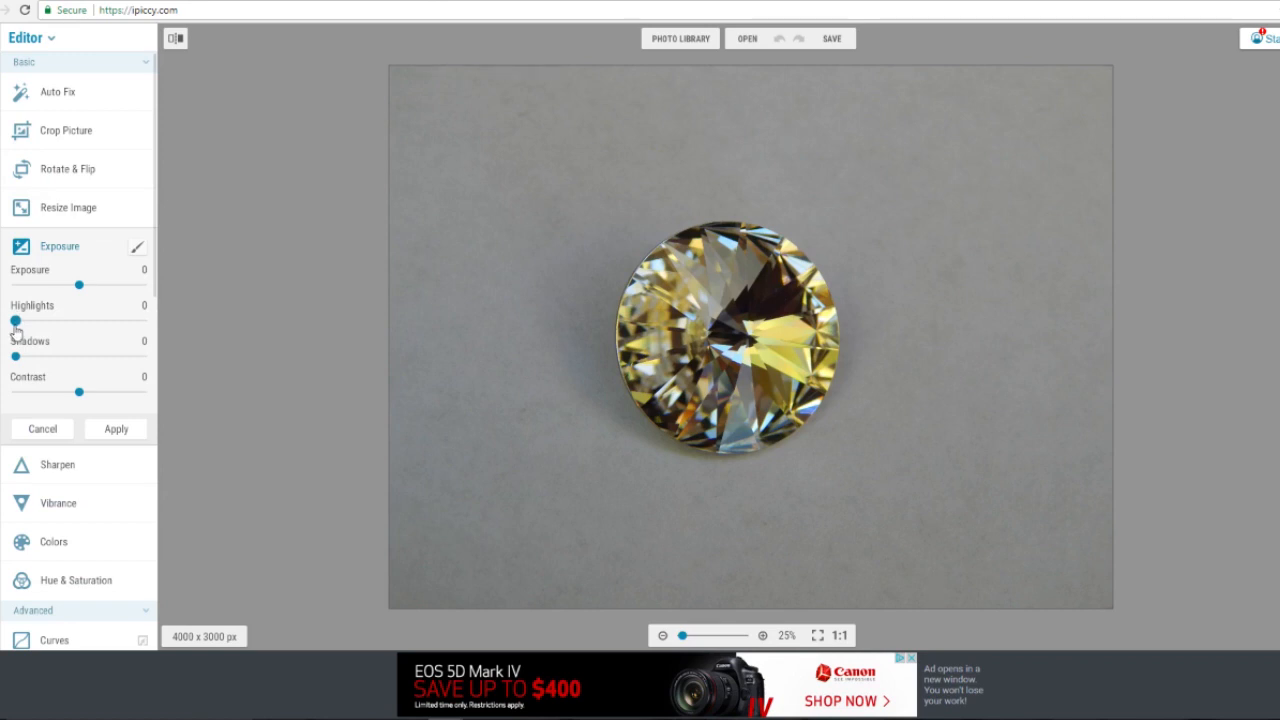
pyautogui.moveTo(118, 326)
pyautogui.mouseDown()
pyautogui.moveTo(144, 328)
pyautogui.moveTo(113, 333)
pyautogui.mouseUp()
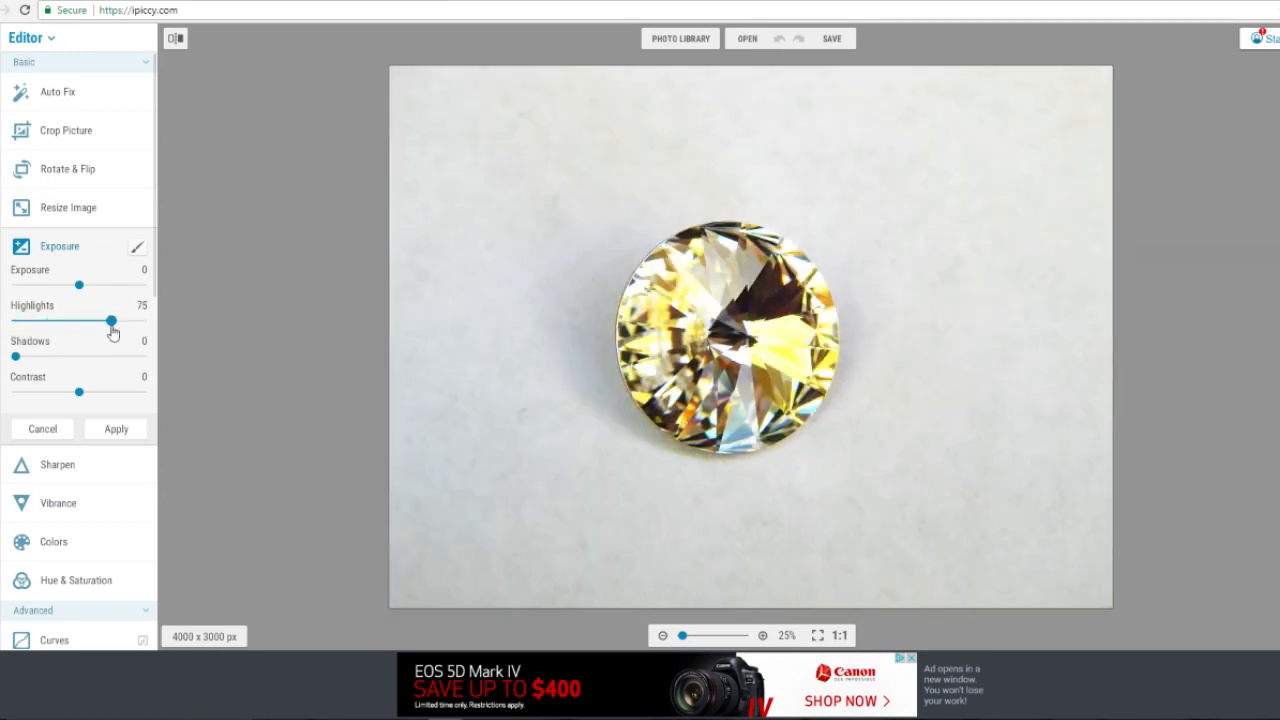
pyautogui.click(118, 429)
# Paint a second Exposure adjustment with Highlights 53 over the outer background, using a reversed mask and brush size 260.
pyautogui.click(60, 242)
pyautogui.click(69, 338)
pyautogui.moveTo(78, 337); pyautogui.dragTo(86, 334)
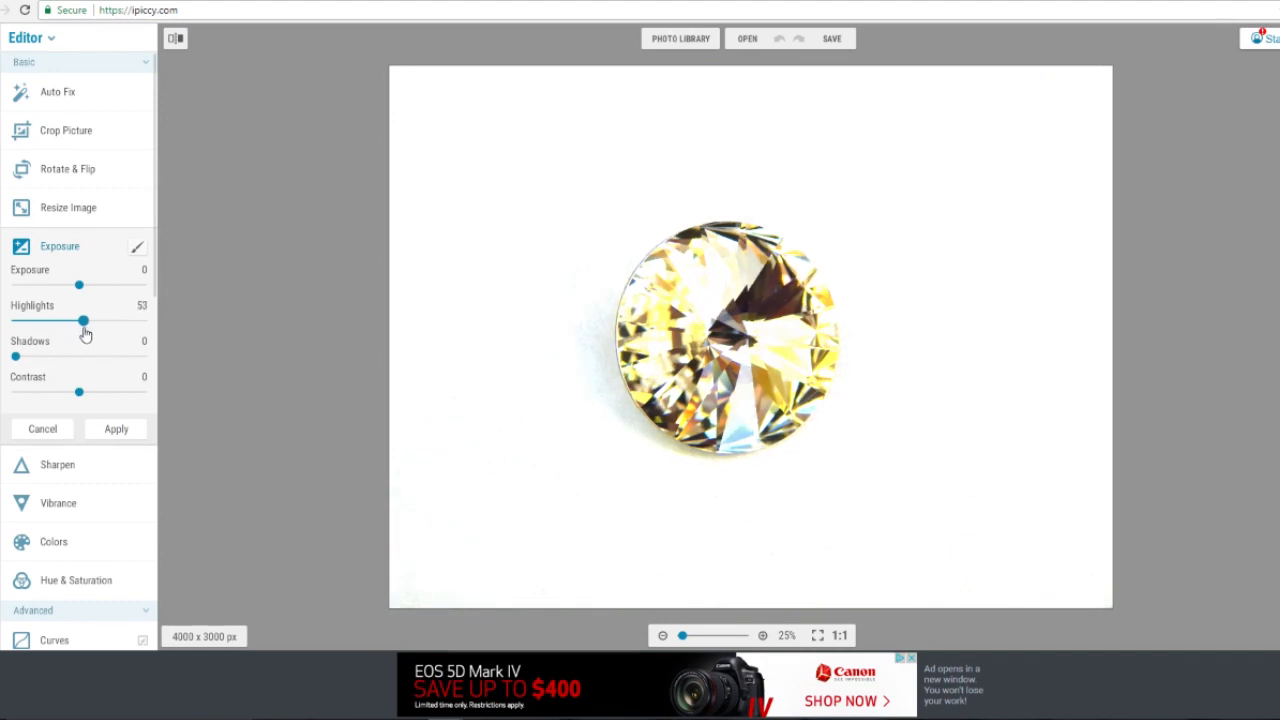
pyautogui.click(137, 247)
pyautogui.click(181, 235)
pyautogui.moveTo(440, 480)
pyautogui.mouseDown()
pyautogui.moveTo(414, 129)
pyautogui.moveTo(1023, 109)
pyautogui.moveTo(1027, 232)
pyautogui.moveTo(990, 570)
pyautogui.moveTo(460, 560)
pyautogui.moveTo(543, 474)
pyautogui.moveTo(843, 528)
pyautogui.moveTo(1034, 194)
pyautogui.moveTo(526, 309)
pyautogui.moveTo(574, 515)
pyautogui.mouseUp()
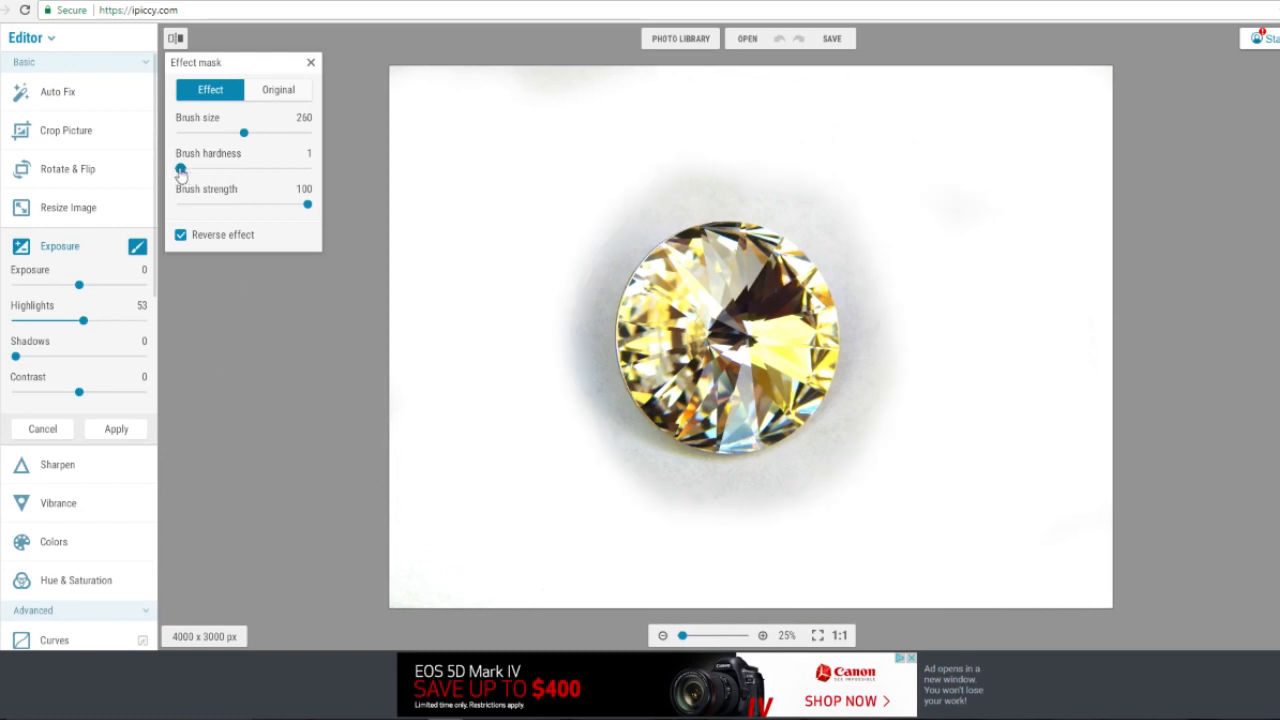
# Paint the brightening effect closer around the gemstone with brush hardness 76.
pyautogui.moveTo(181, 169); pyautogui.dragTo(277, 168)
pyautogui.scroll(3, 718, 188)
pyautogui.moveTo(671, 157)
pyautogui.mouseDown()
pyautogui.moveTo(554, 242)
pyautogui.moveTo(495, 304)
pyautogui.moveTo(454, 403)
pyautogui.moveTo(440, 493)
pyautogui.moveTo(704, 189)
pyautogui.moveTo(690, 180)
pyautogui.moveTo(743, 181)
pyautogui.moveTo(899, 221)
pyautogui.moveTo(964, 293)
pyautogui.moveTo(995, 348)
pyautogui.moveTo(1040, 520)
pyautogui.mouseUp()
pyautogui.scroll(-4, 918, 483)
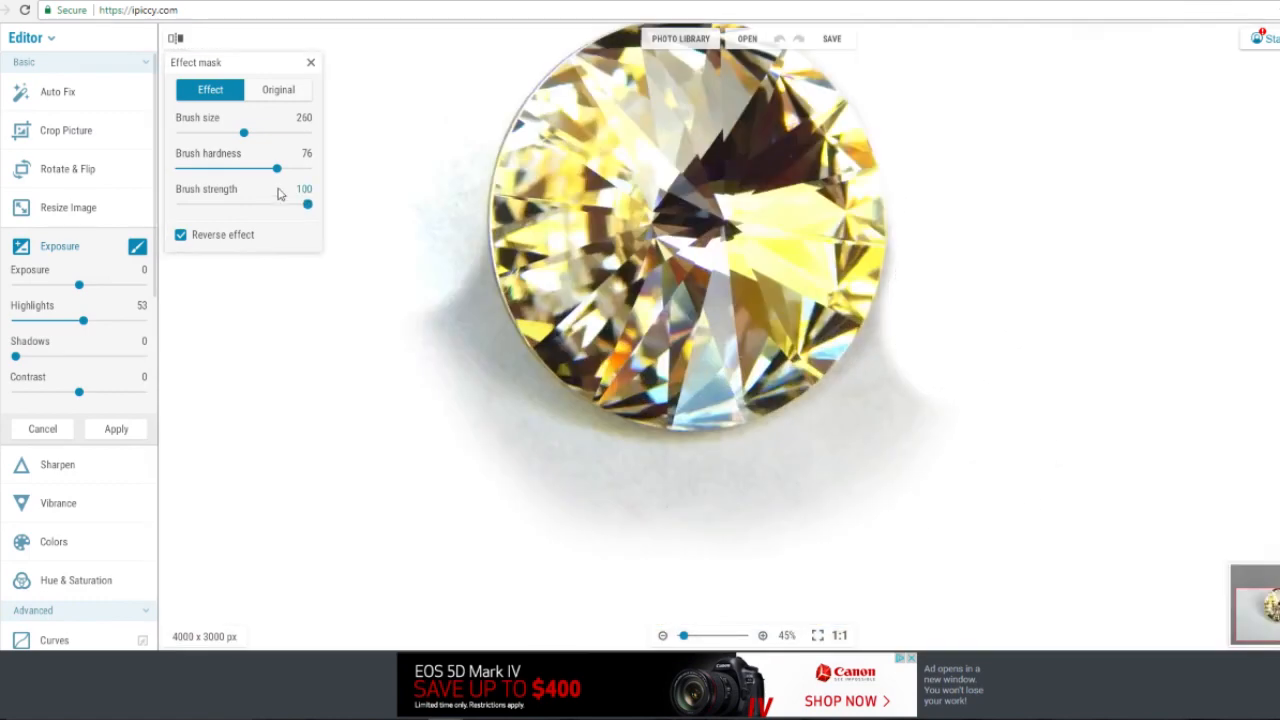
# Paint over the shadow beside and below the gemstone with brush hardness 73, and apply the Exposure adjustment.
pyautogui.moveTo(277, 168); pyautogui.dragTo(308, 168)
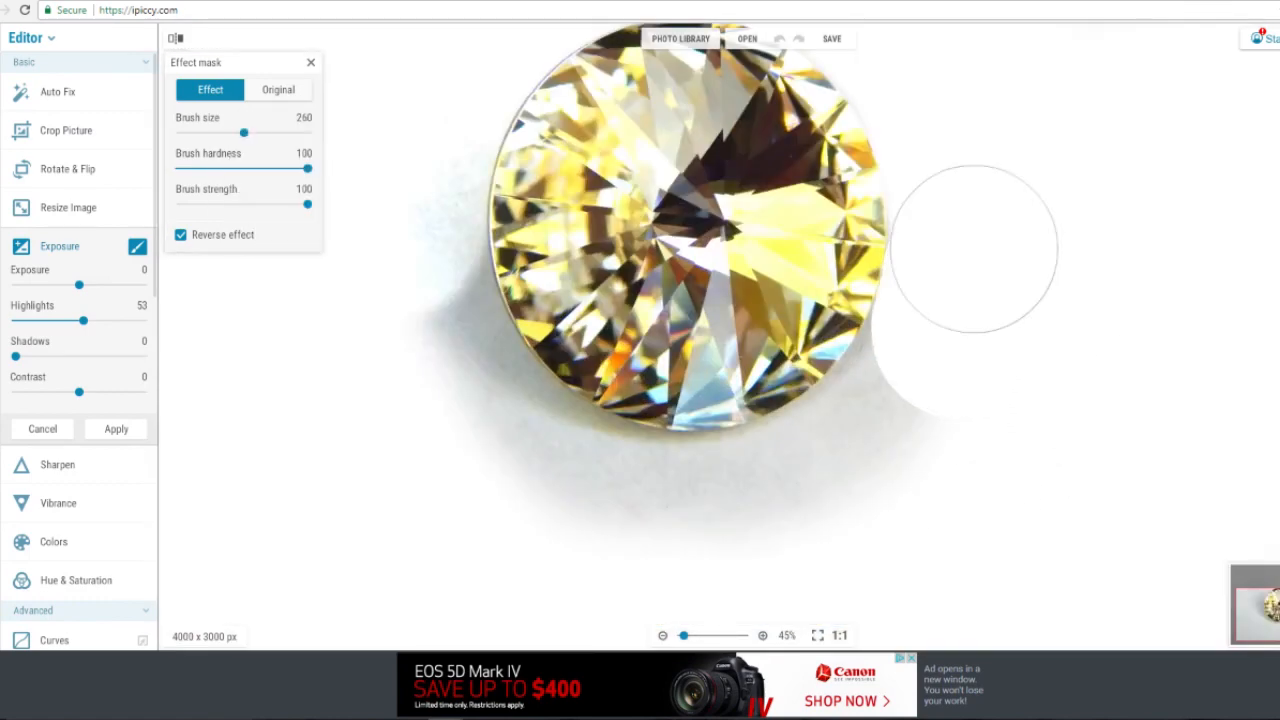
pyautogui.moveTo(308, 168); pyautogui.dragTo(273, 170)
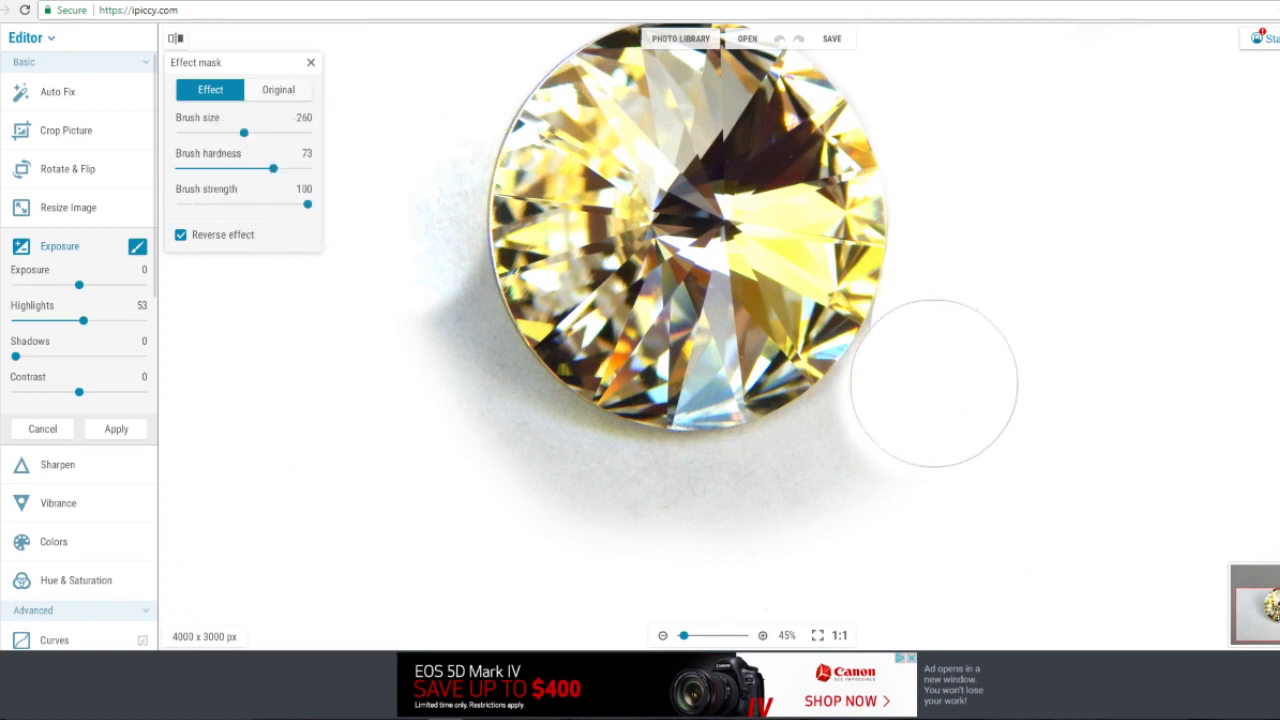
pyautogui.moveTo(684, 535)
pyautogui.mouseDown()
pyautogui.moveTo(462, 455)
pyautogui.moveTo(379, 316)
pyautogui.moveTo(381, 237)
pyautogui.moveTo(459, 407)
pyautogui.moveTo(583, 502)
pyautogui.mouseUp()
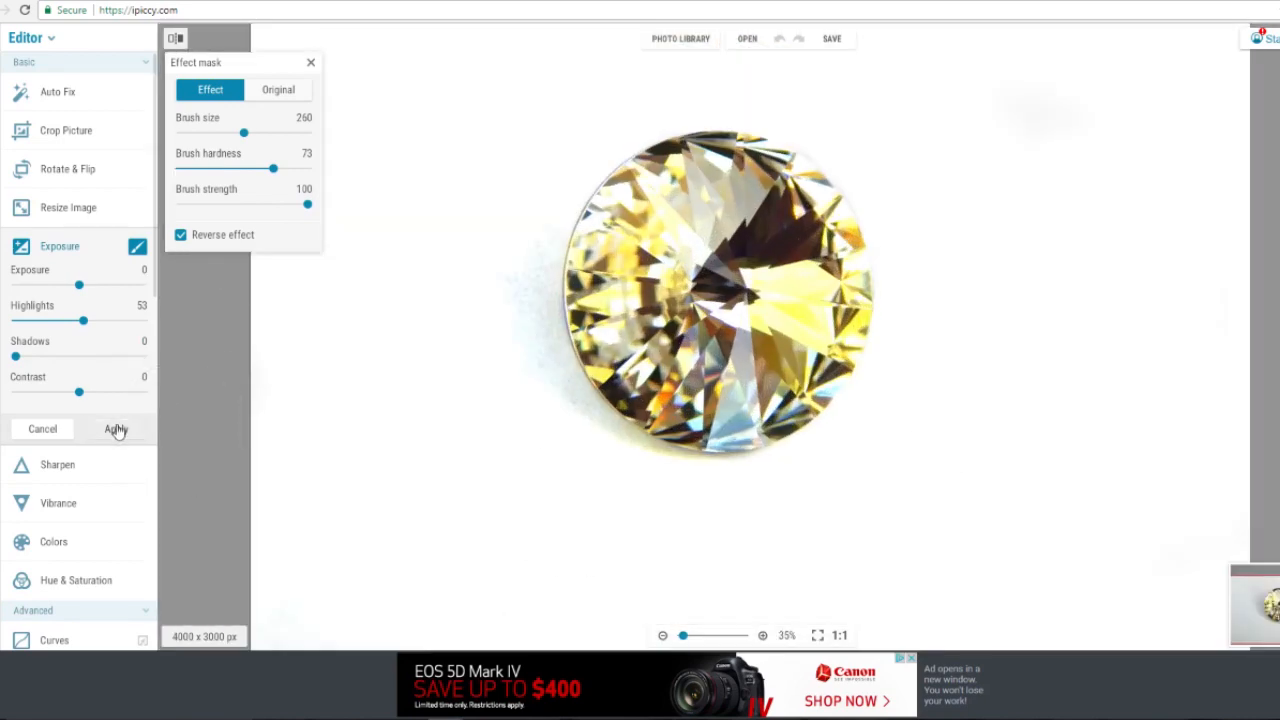
pyautogui.click(115, 429)
# Brighten the whole gemstone photo by raising Exposure, and reduce its yellow tint by lowering Saturation.
pyautogui.click(60, 246)
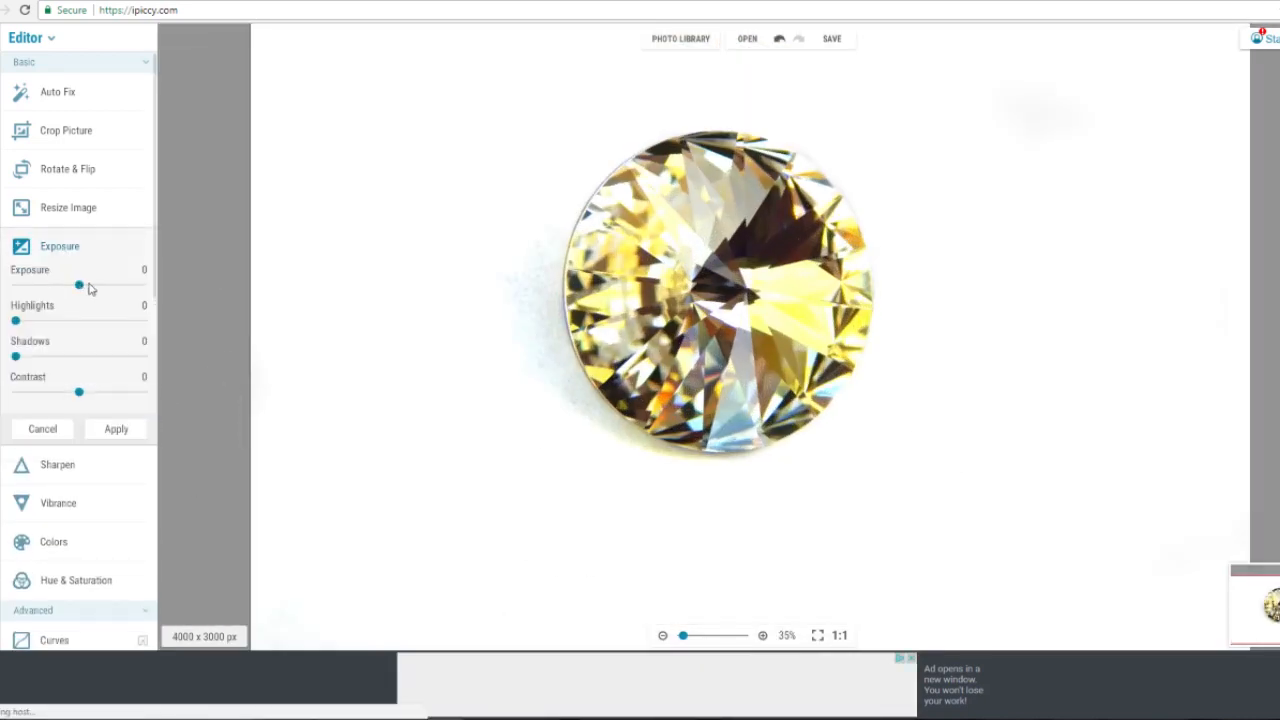
pyautogui.moveTo(88, 286); pyautogui.dragTo(105, 287)
pyautogui.click(131, 429)
pyautogui.click(76, 400)
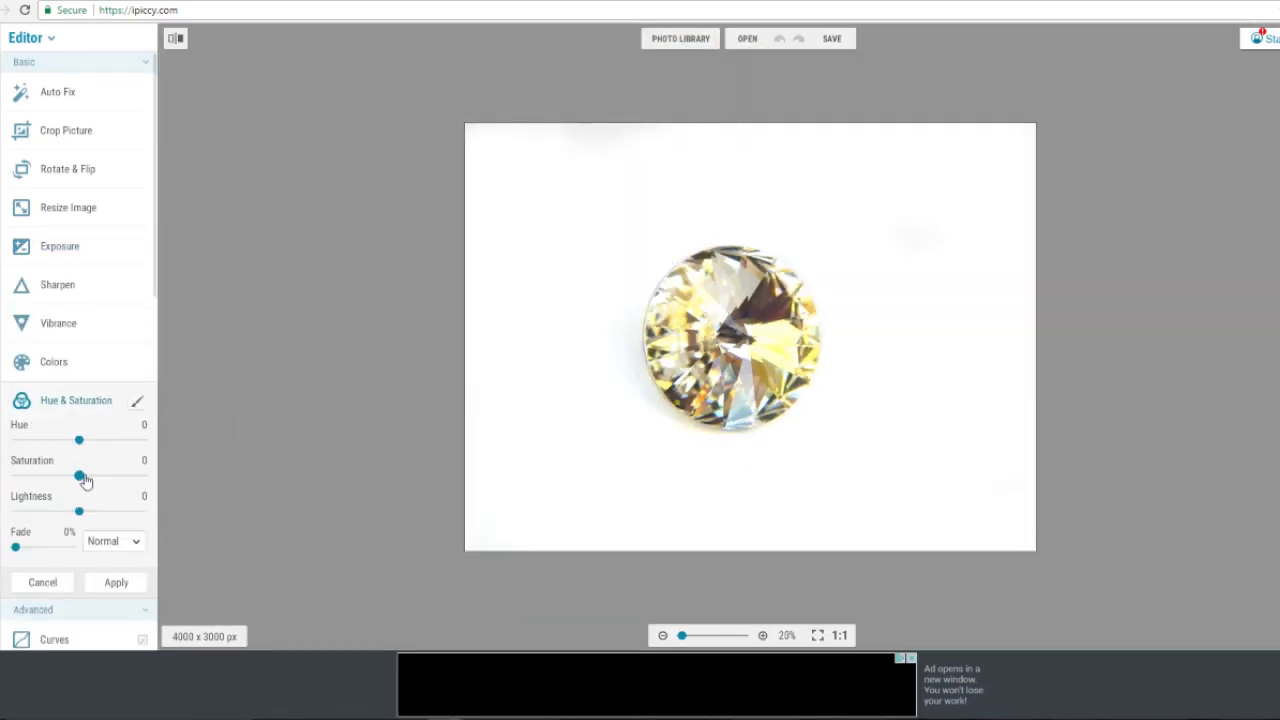
pyautogui.click(118, 581)
# Sharpen the gemstone's facets by raising Clarity, and apply the adjustment.
pyautogui.click(60, 290)
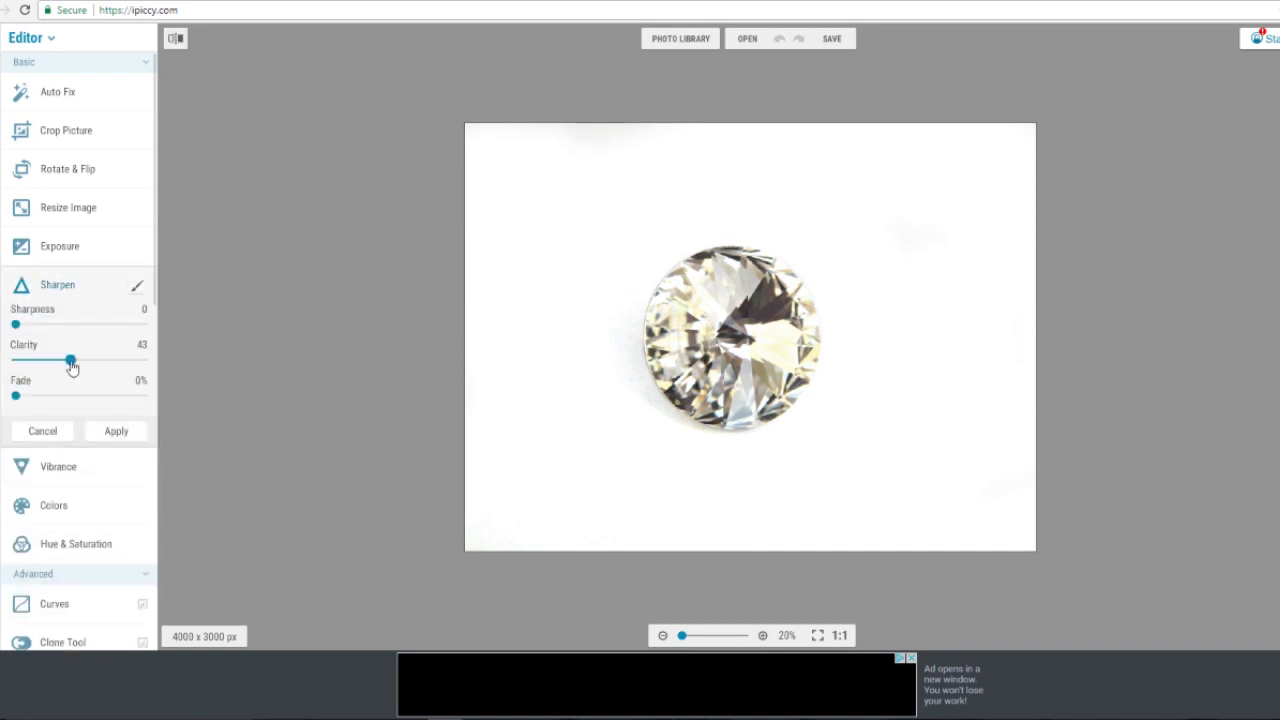
pyautogui.moveTo(72, 367); pyautogui.dragTo(89, 366)
pyautogui.click(116, 431)
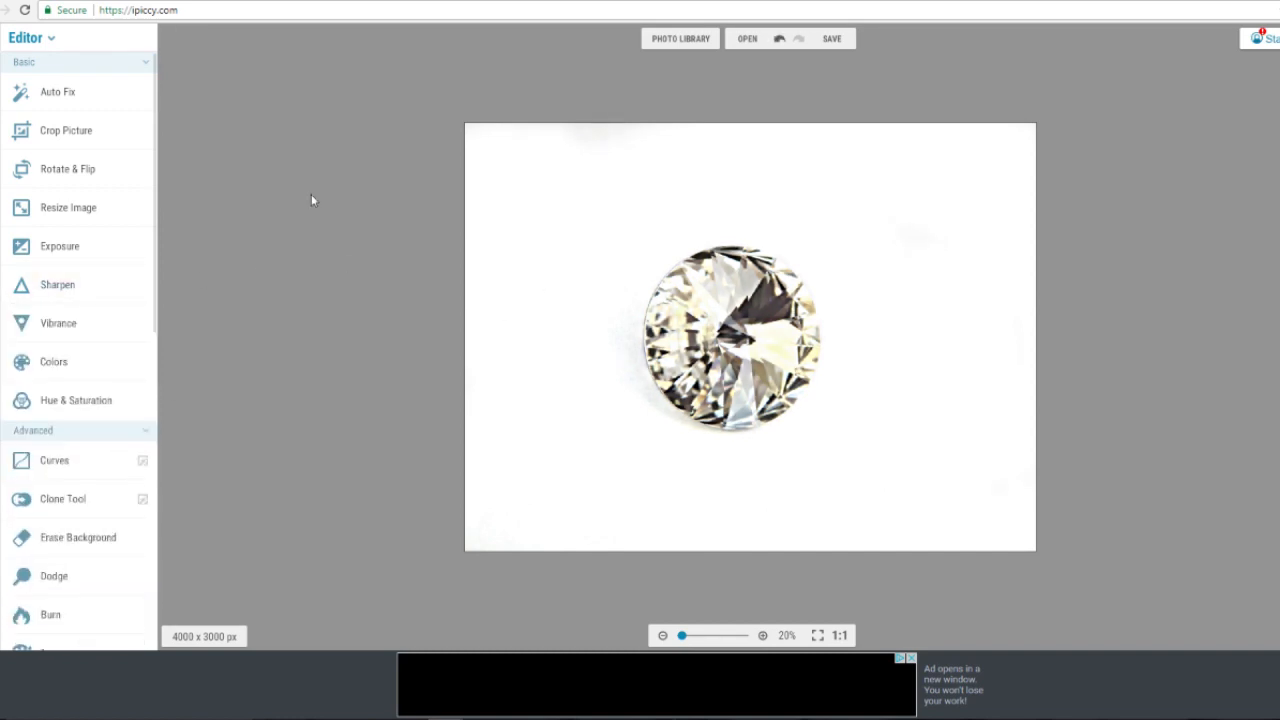
# Whiten the gray remnants beside the gemstone and along the upper background with a reversed-mask Exposure adjustment at Highlights 100.
pyautogui.click(60, 246)
pyautogui.moveTo(15, 320); pyautogui.dragTo(142, 320)
pyautogui.click(137, 246)
pyautogui.click(181, 234)
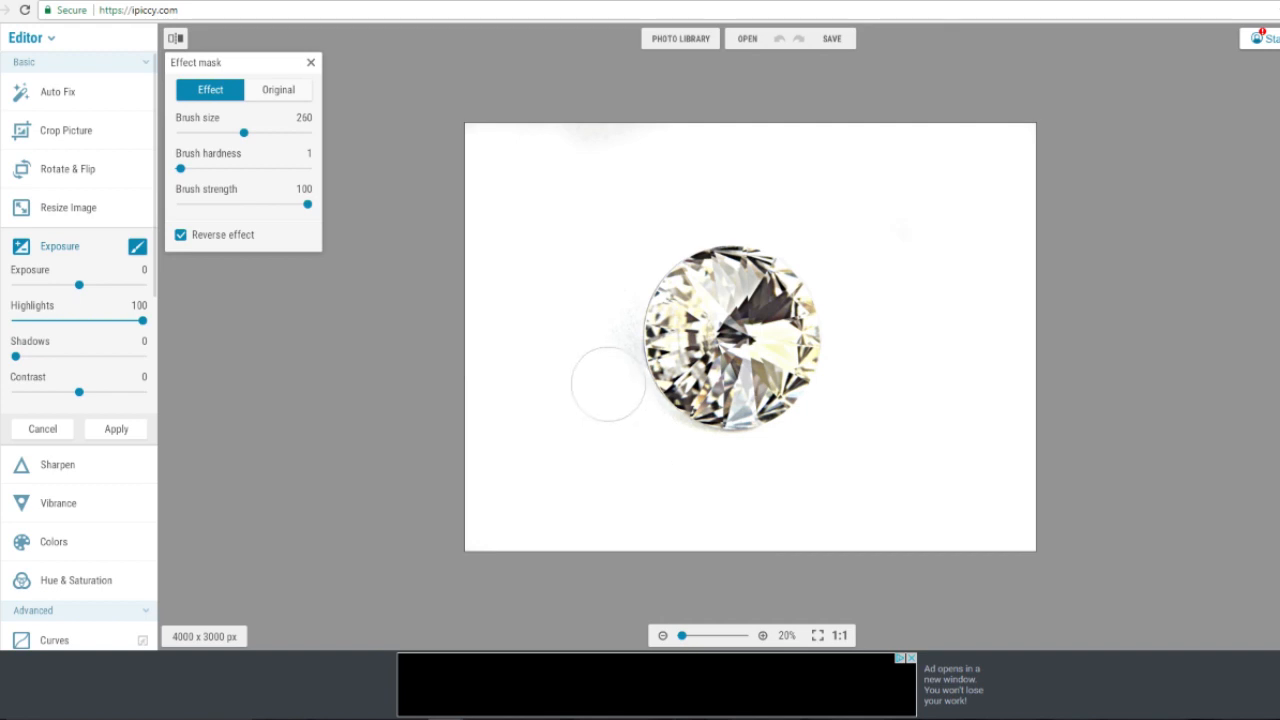
pyautogui.moveTo(603, 278); pyautogui.dragTo(570, 155)
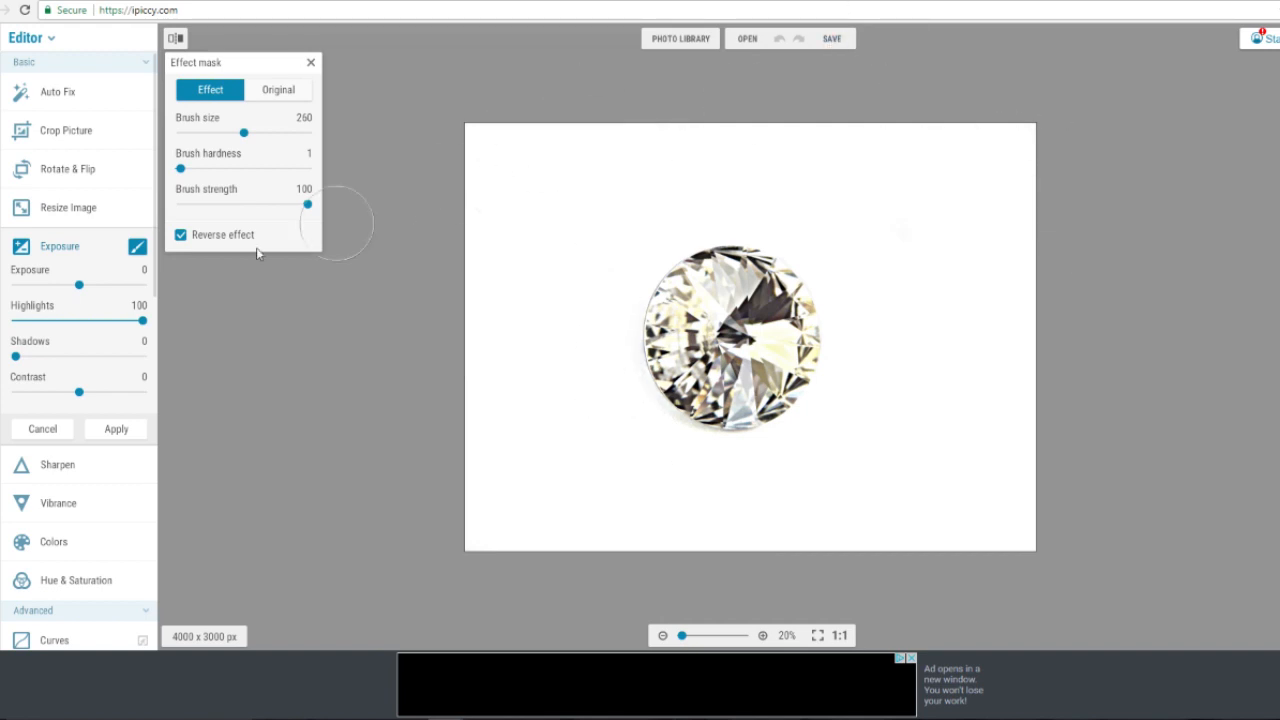
pyautogui.click(134, 436)
# Save the finished gemstone photo to the computer.
pyautogui.click(833, 40)
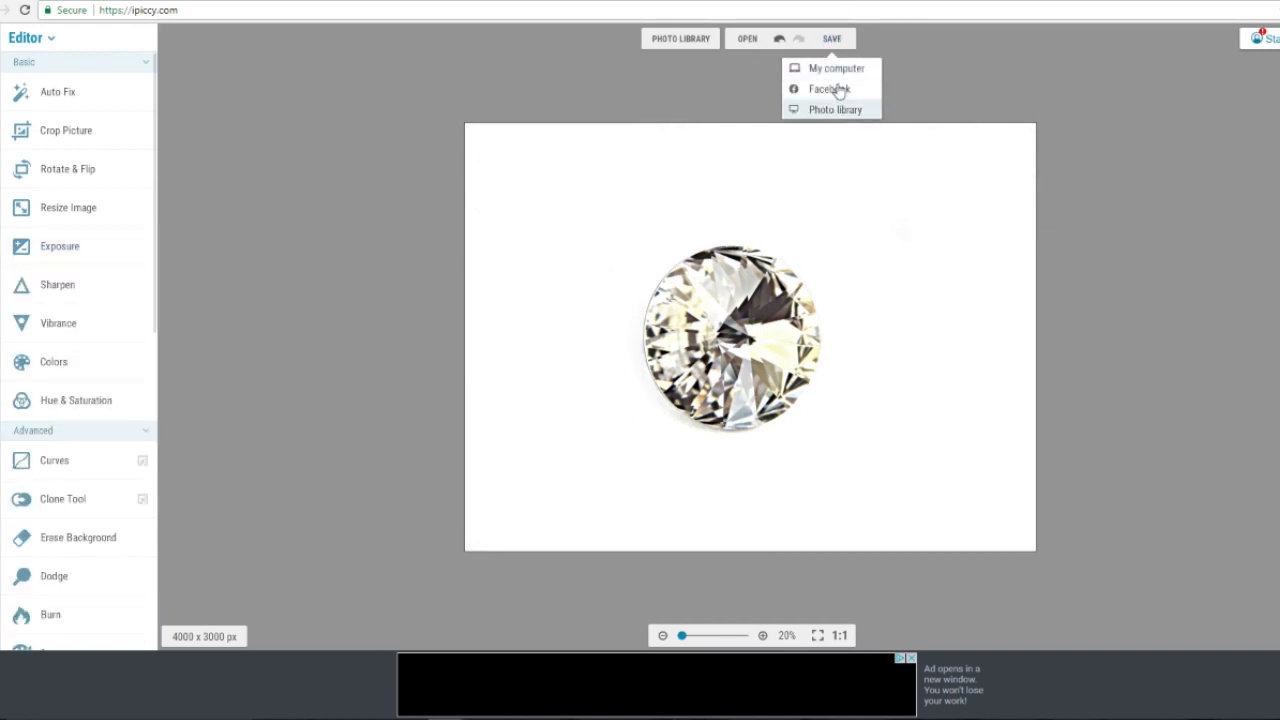
pyautogui.click(840, 66)
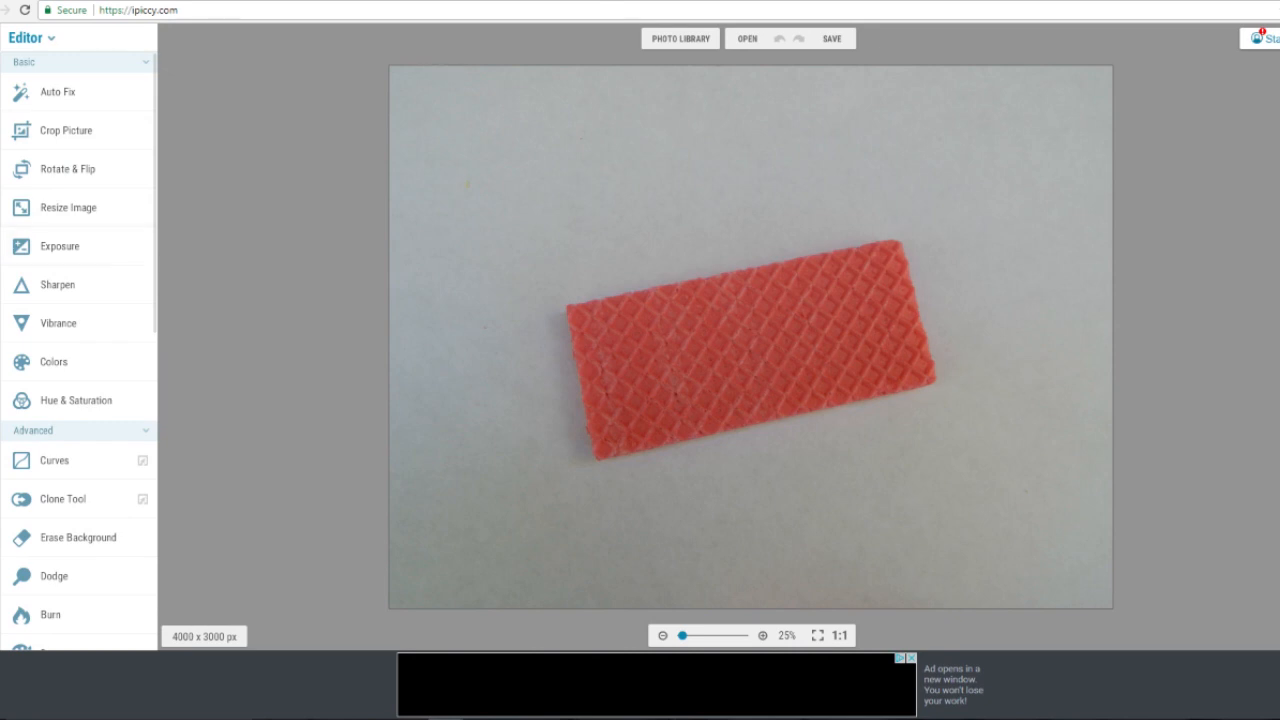
# Whiten the single wafer photo's background with an Exposure adjustment at Highlights 100, and apply it.
pyautogui.click(100, 240)
pyautogui.moveTo(15, 320); pyautogui.dragTo(146, 322)
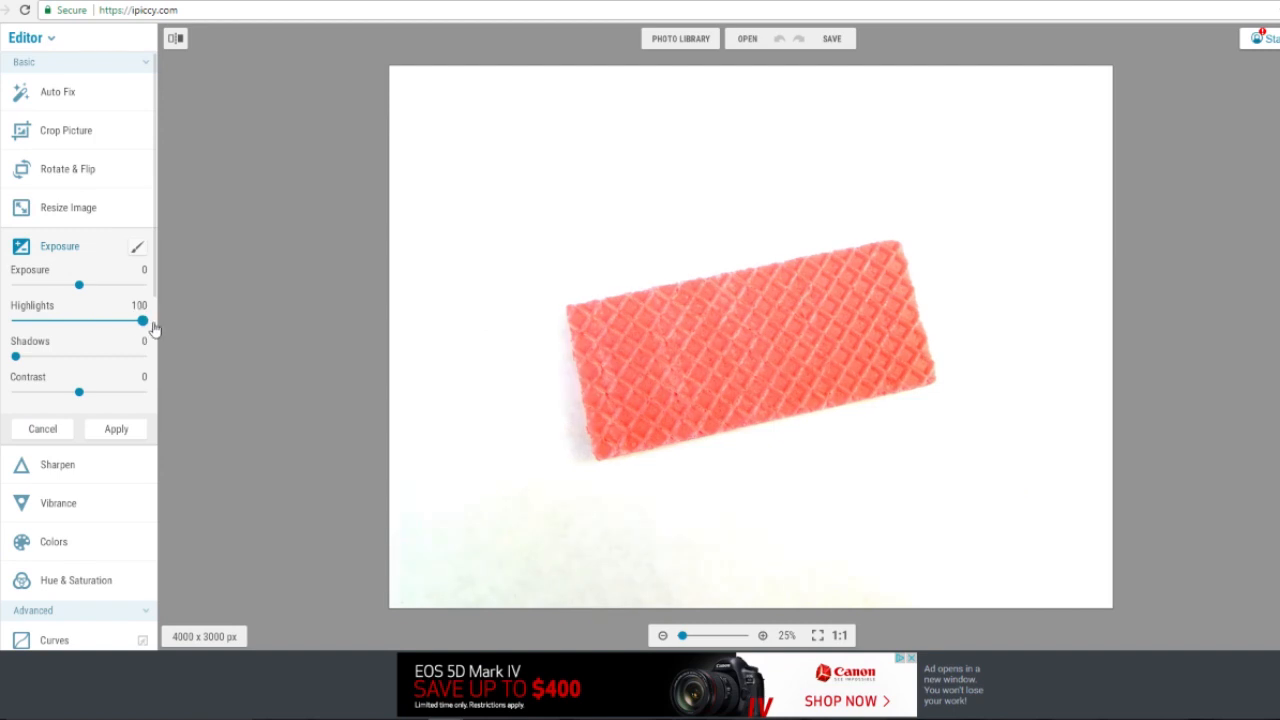
pyautogui.click(118, 429)
# Apply a Hue & Saturation adjustment to the single wafer photo, and sharpen the wafer's texture.
pyautogui.click(70, 400)
pyautogui.click(116, 581)
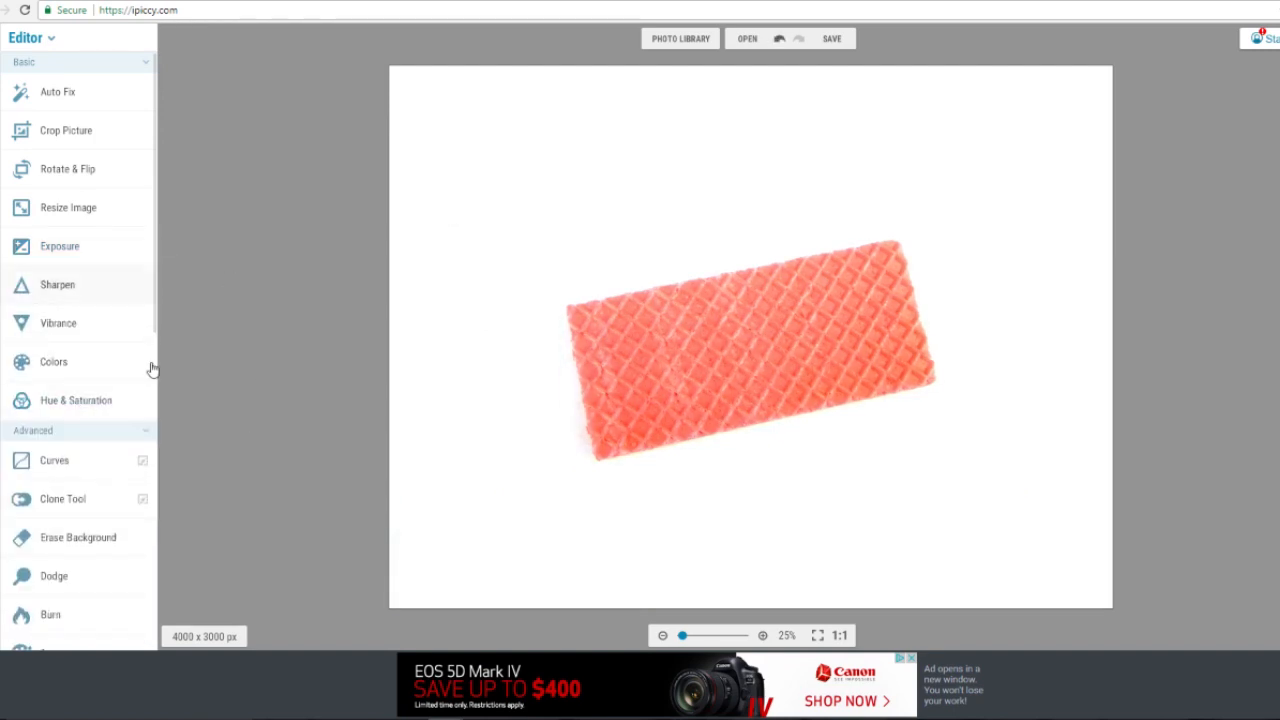
pyautogui.click(95, 285)
pyautogui.click(116, 432)
# Whiten the remaining shadow around the single wafer with a reversed-mask Exposure adjustment at Highlights 40.
pyautogui.click(60, 246)
pyautogui.click(67, 320)
pyautogui.click(137, 246)
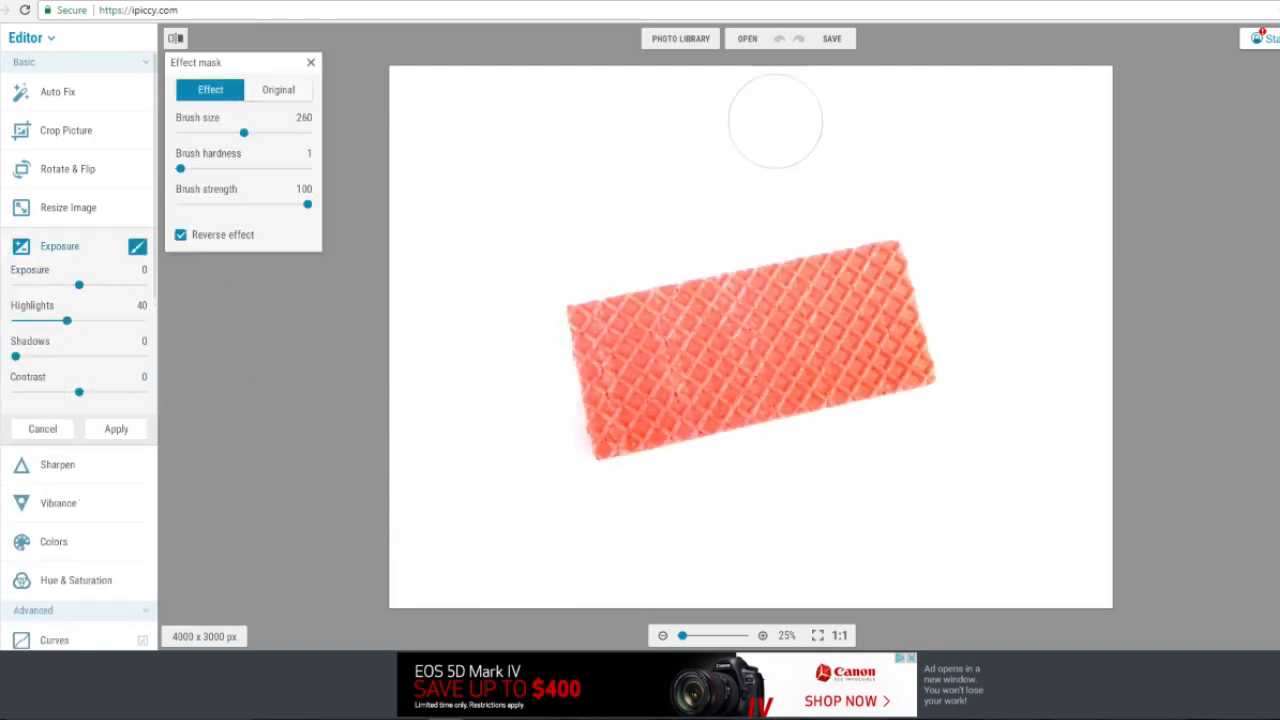
# Whiten the background of the three-wafer photo by raising Exposure Highlights to about 87.
pyautogui.click(40, 246)
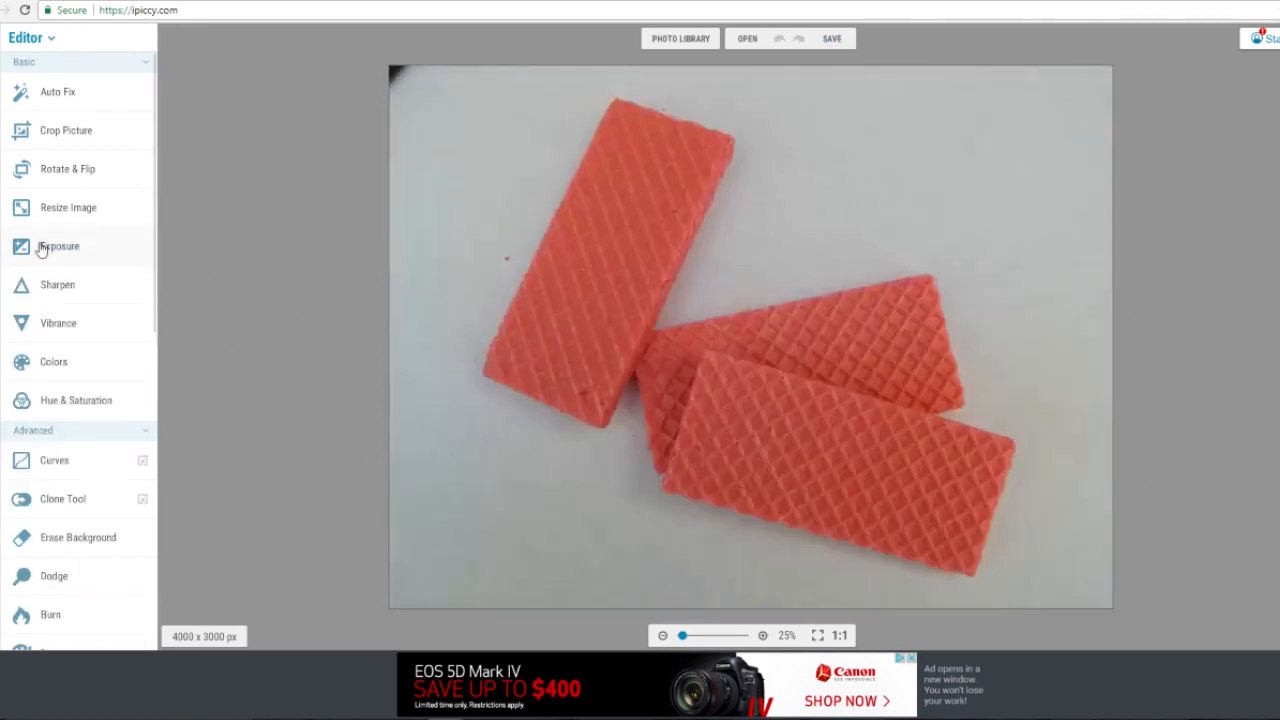
pyautogui.click(40, 246)
pyautogui.moveTo(49, 320); pyautogui.dragTo(129, 317)
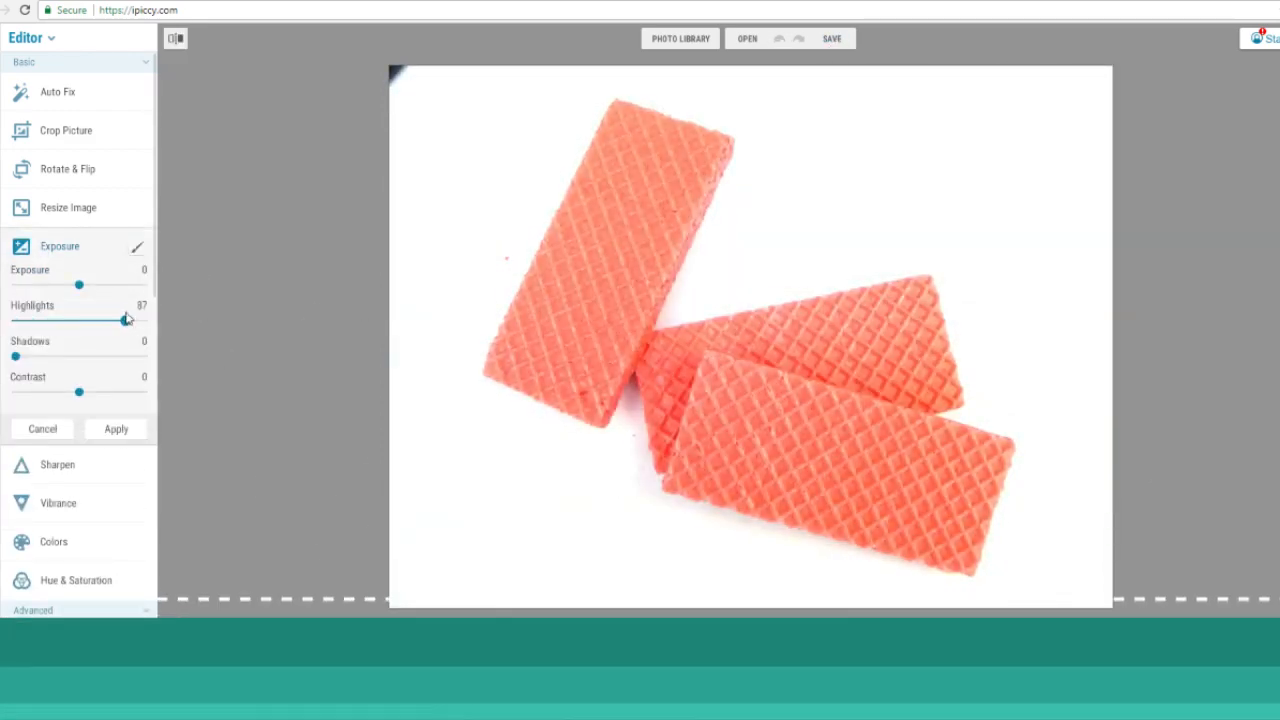
# Whiten the remaining background around the three wafers with a reversed-mask Exposure adjustment at Highlights 32.
pyautogui.click(75, 252)
pyautogui.click(75, 252)
pyautogui.moveTo(15, 322); pyautogui.dragTo(56, 320)
pyautogui.click(137, 246)
pyautogui.click(180, 234)
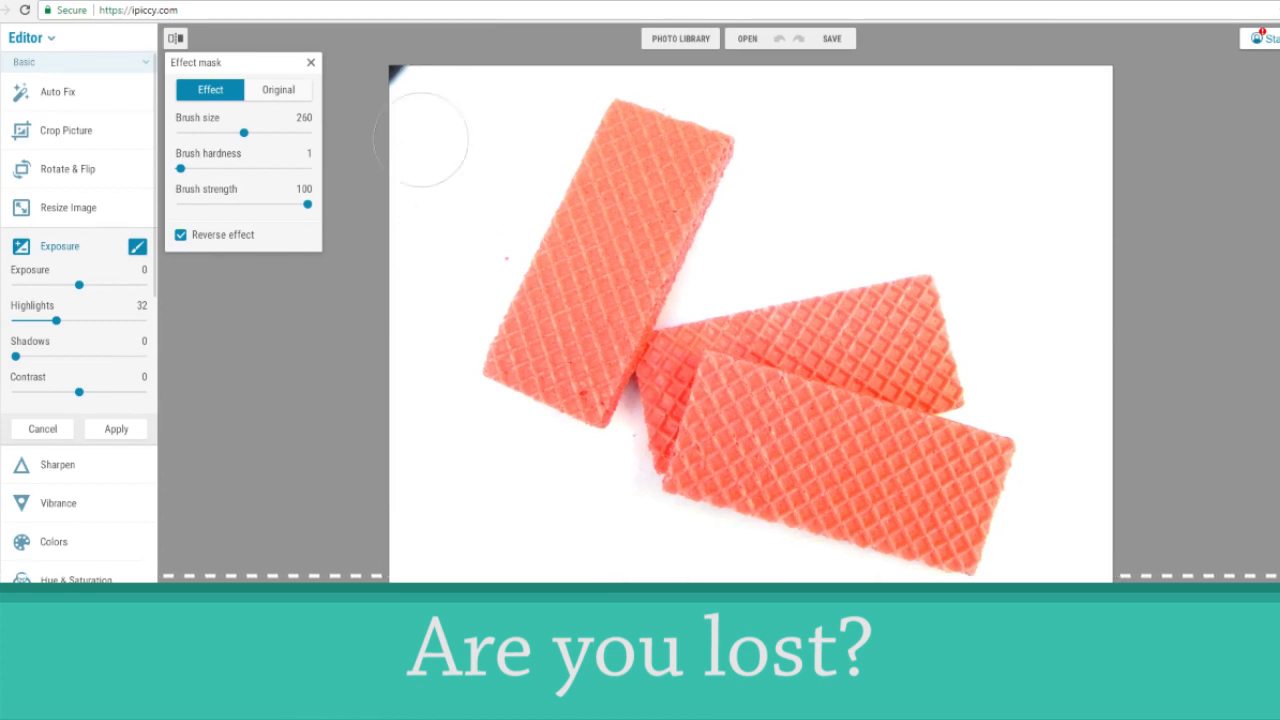
# Paint the dark upper corner of the three-wafer photo white with the Draw tool, and save the photo.
pyautogui.click(40, 246)
pyautogui.scroll(-5, 68, 400)
pyautogui.click(49, 409)
pyautogui.click(49, 409)
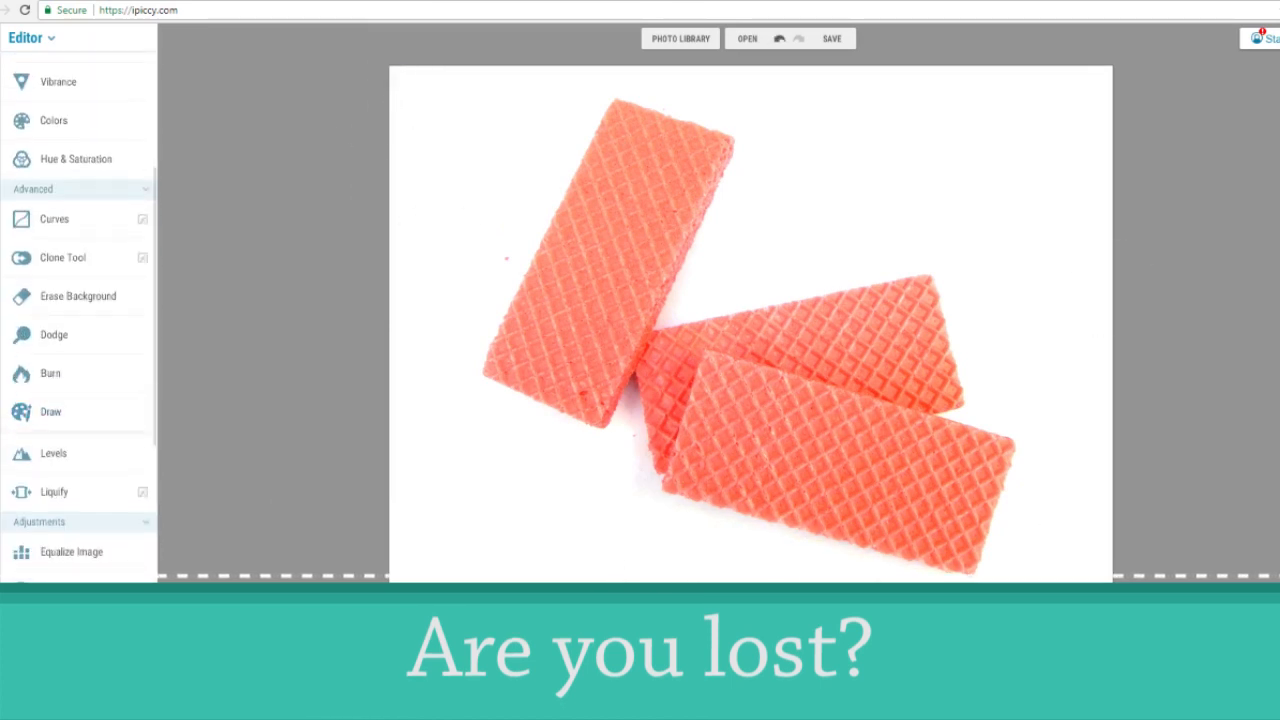
pyautogui.click(832, 38)
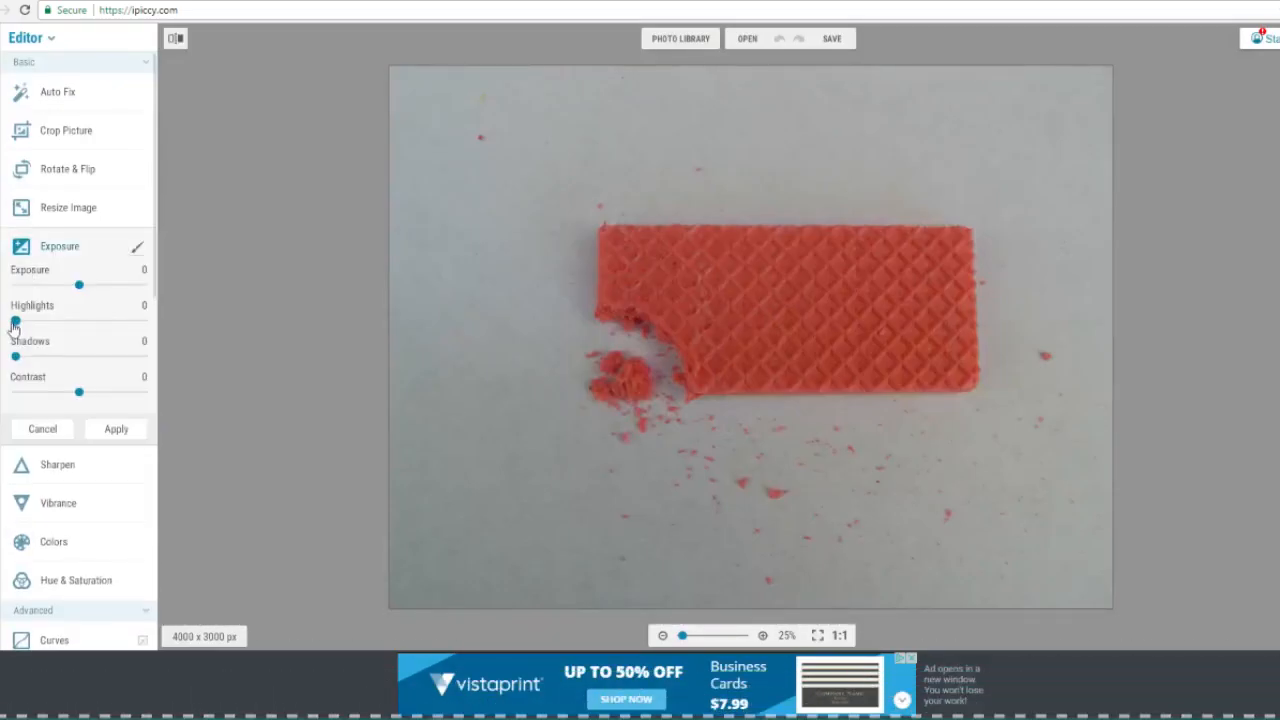
# Whiten the bitten wafer photo's background by raising Exposure Highlights to about 98, and apply the adjustment.
pyautogui.moveTo(14, 324); pyautogui.dragTo(141, 326)
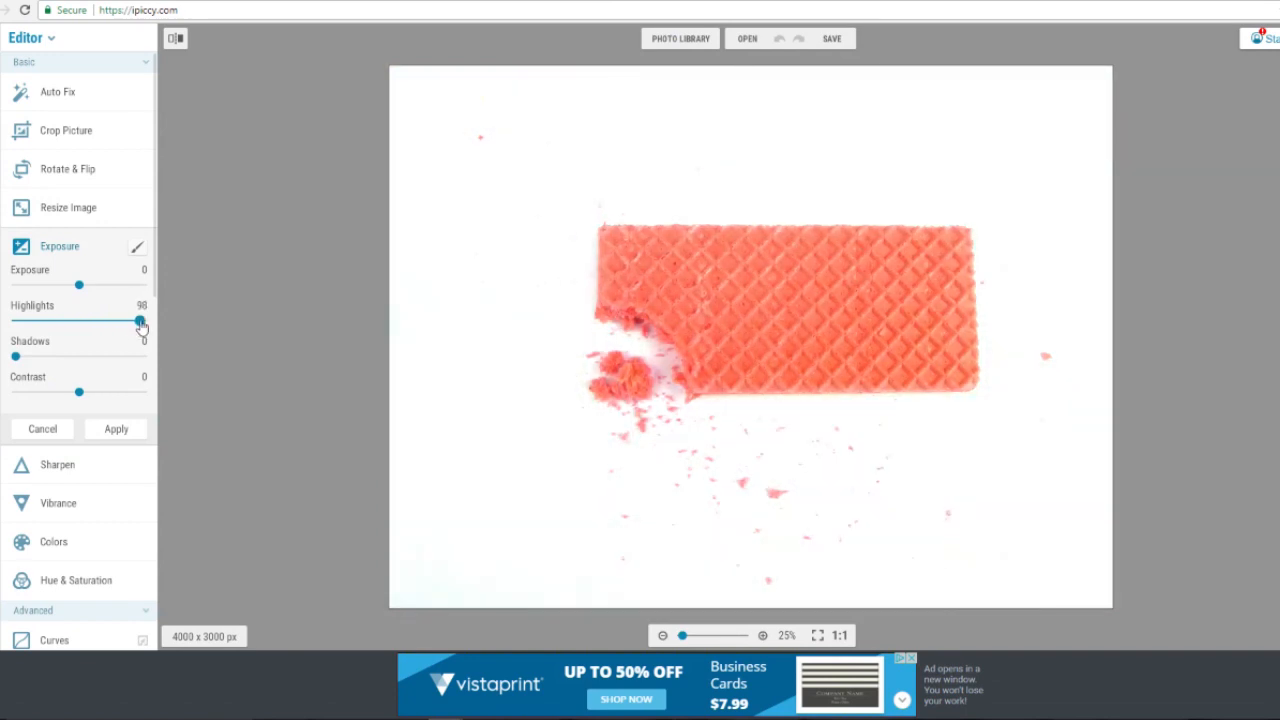
pyautogui.click(116, 429)
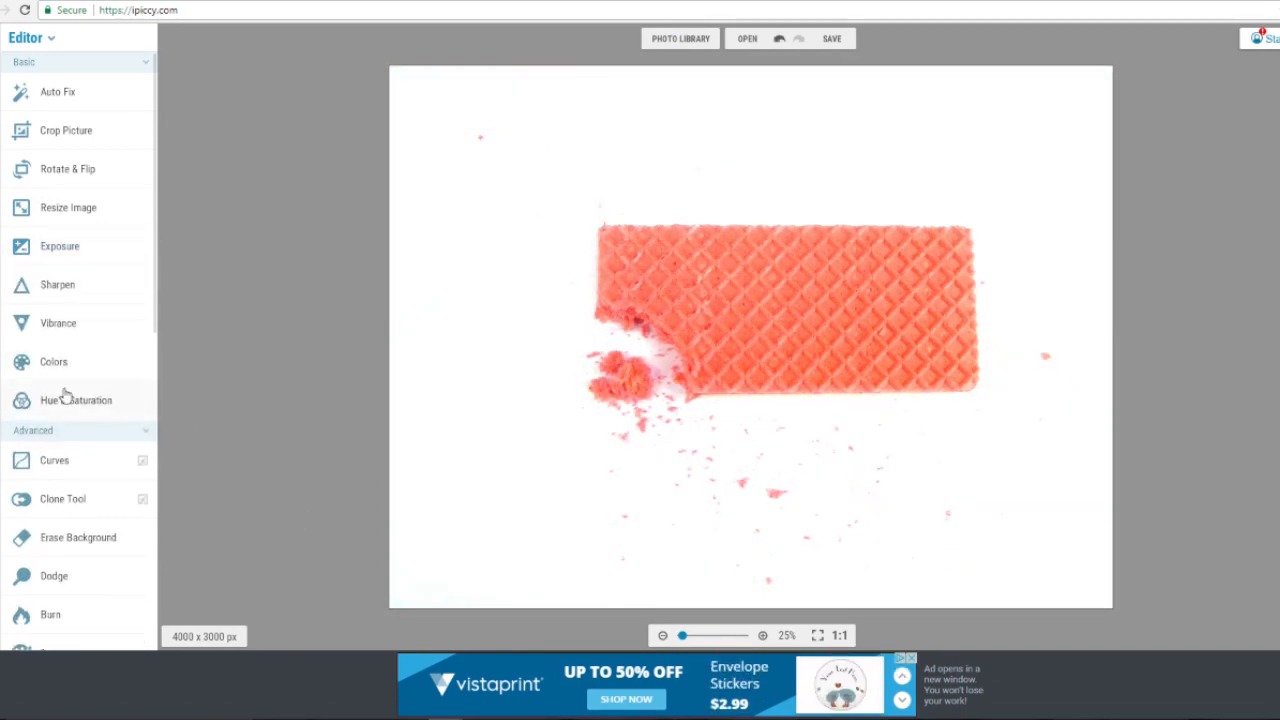
# Paint over stray crumbs and specks around the bitten wafer in white with the Draw tool at brush size 139.
pyautogui.scroll(-3, 77, 500)
pyautogui.click(50, 451)
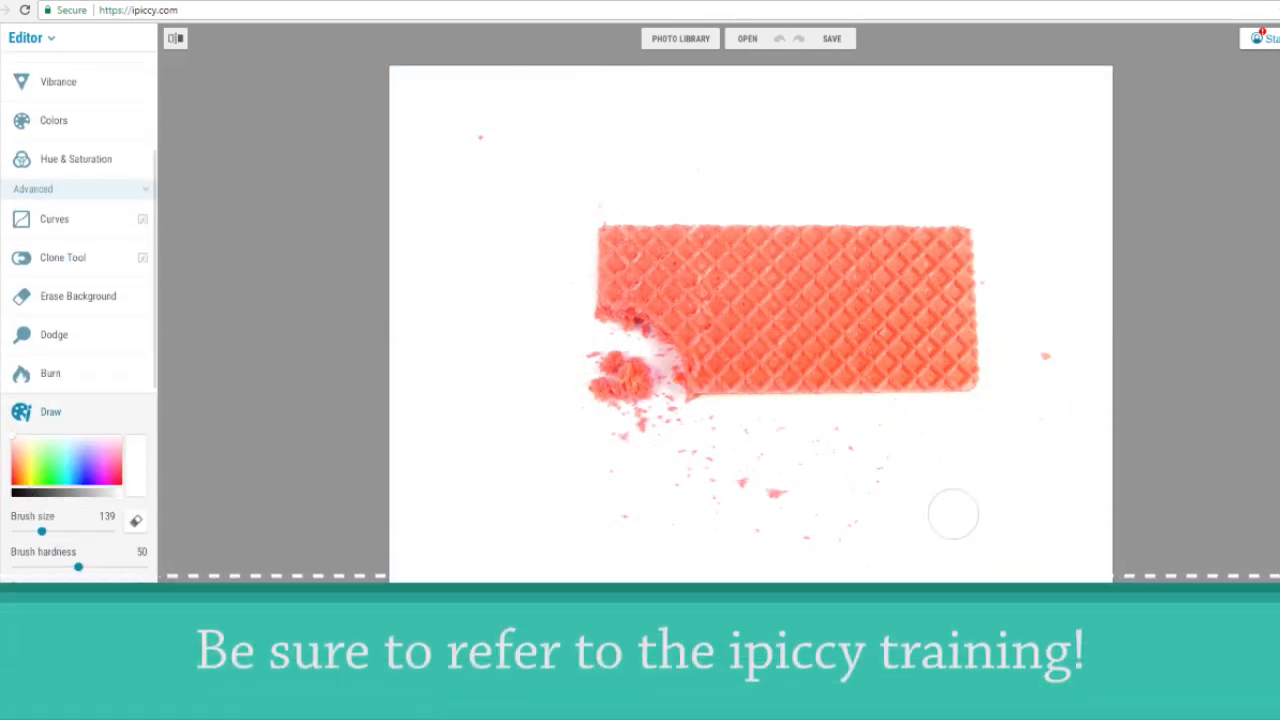
pyautogui.scroll(5, 668, 145)
pyautogui.moveTo(451, 254); pyautogui.dragTo(1180, 108)
pyautogui.scroll(-5, 1180, 108)
pyautogui.scroll(6, 564, 221)
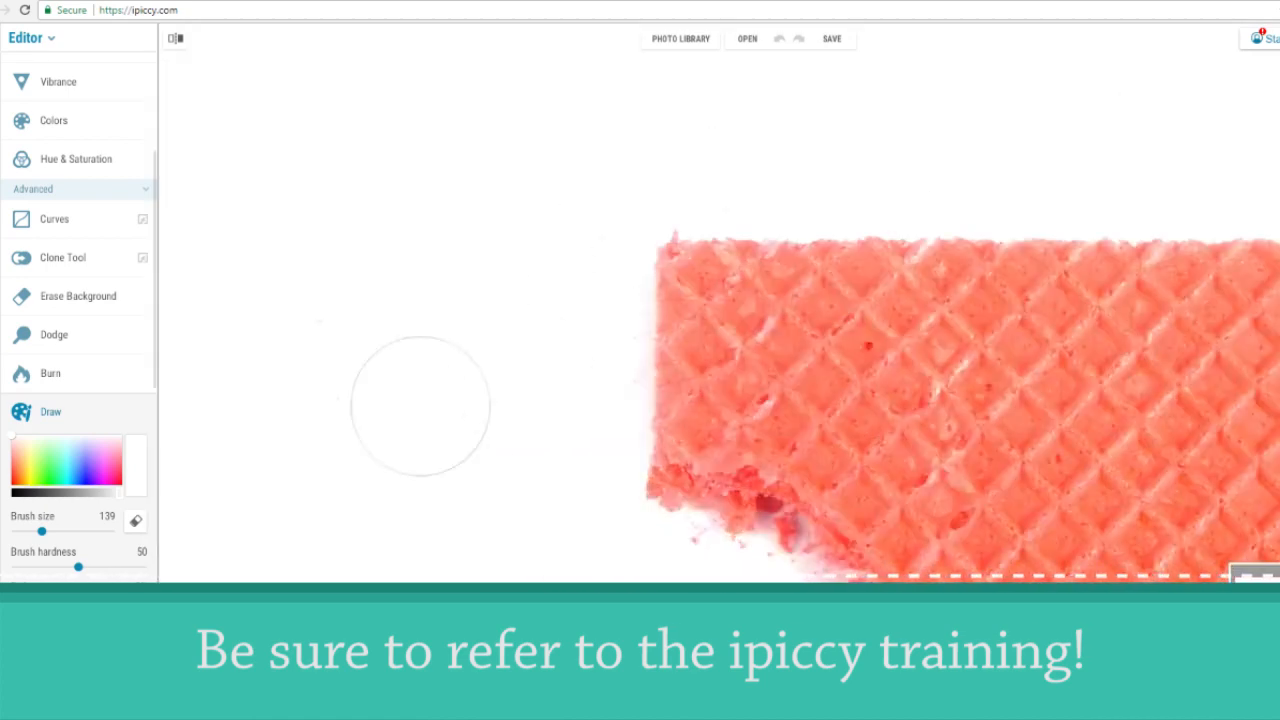
pyautogui.scroll(-6, 420, 406)
pyautogui.scroll(3, 780, 470)
pyautogui.scroll(-4, 829, 497)
pyautogui.scroll(3, 835, 432)
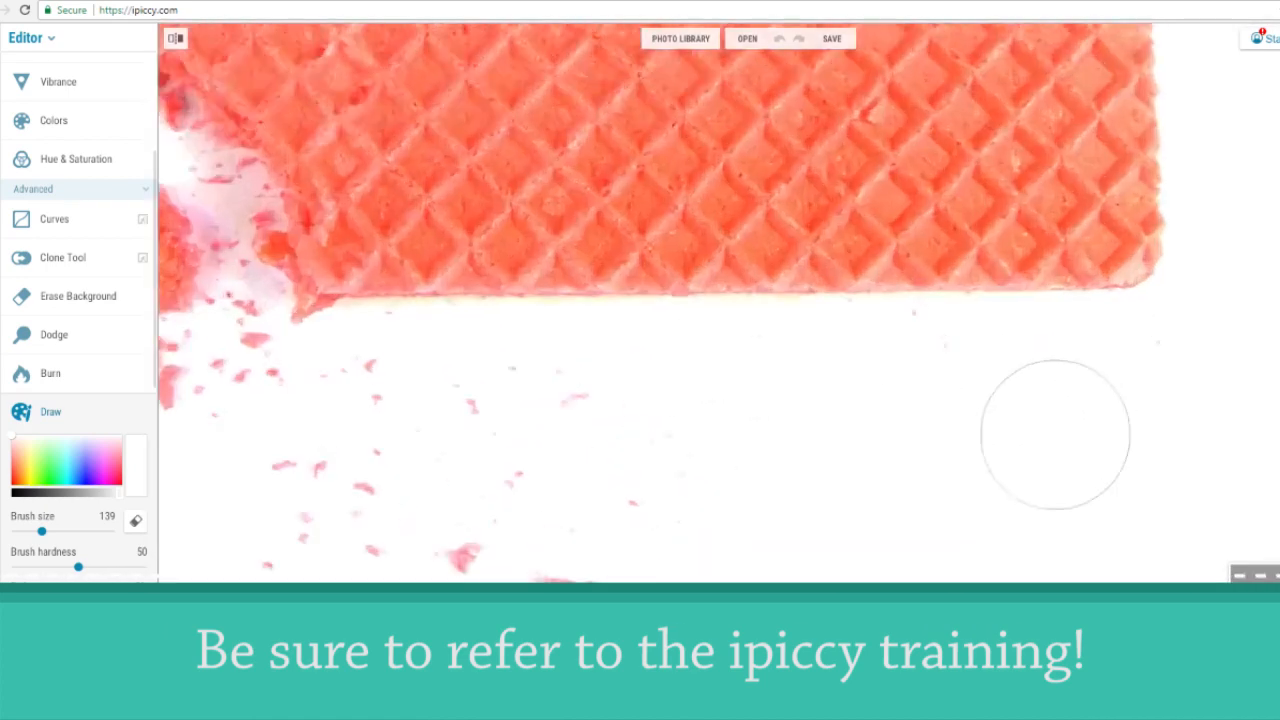
pyautogui.scroll(-5, 863, 380)
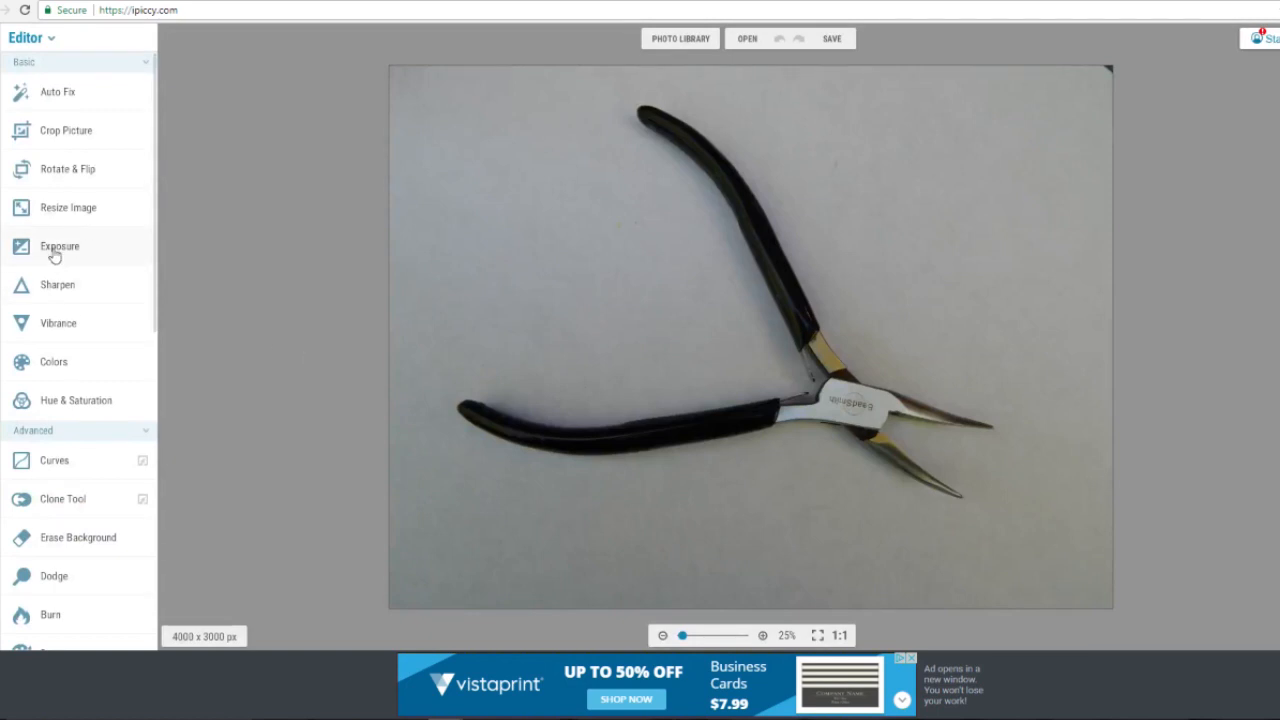
# Whiten the pliers photo's background by raising Exposure Highlights, including a reversed-mask pass at Highlights 60.
pyautogui.click(49, 249)
pyautogui.moveTo(15, 321); pyautogui.dragTo(157, 327)
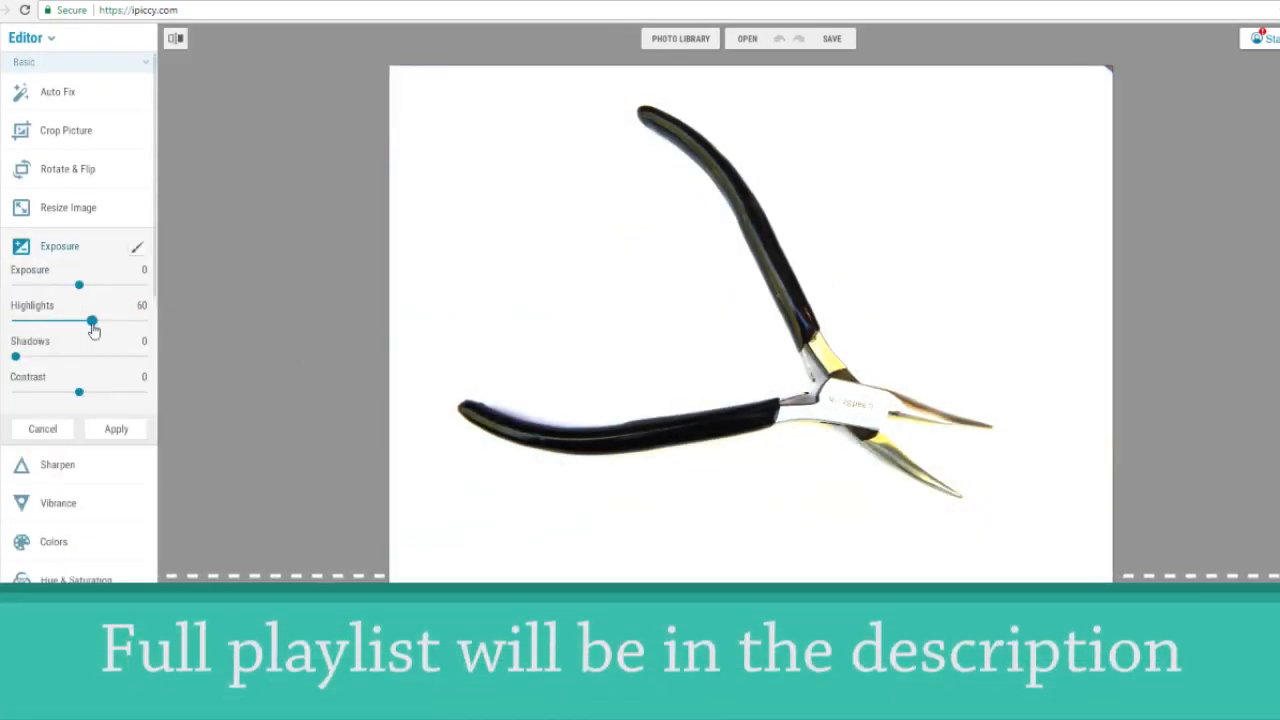
pyautogui.click(137, 246)
pyautogui.click(183, 237)
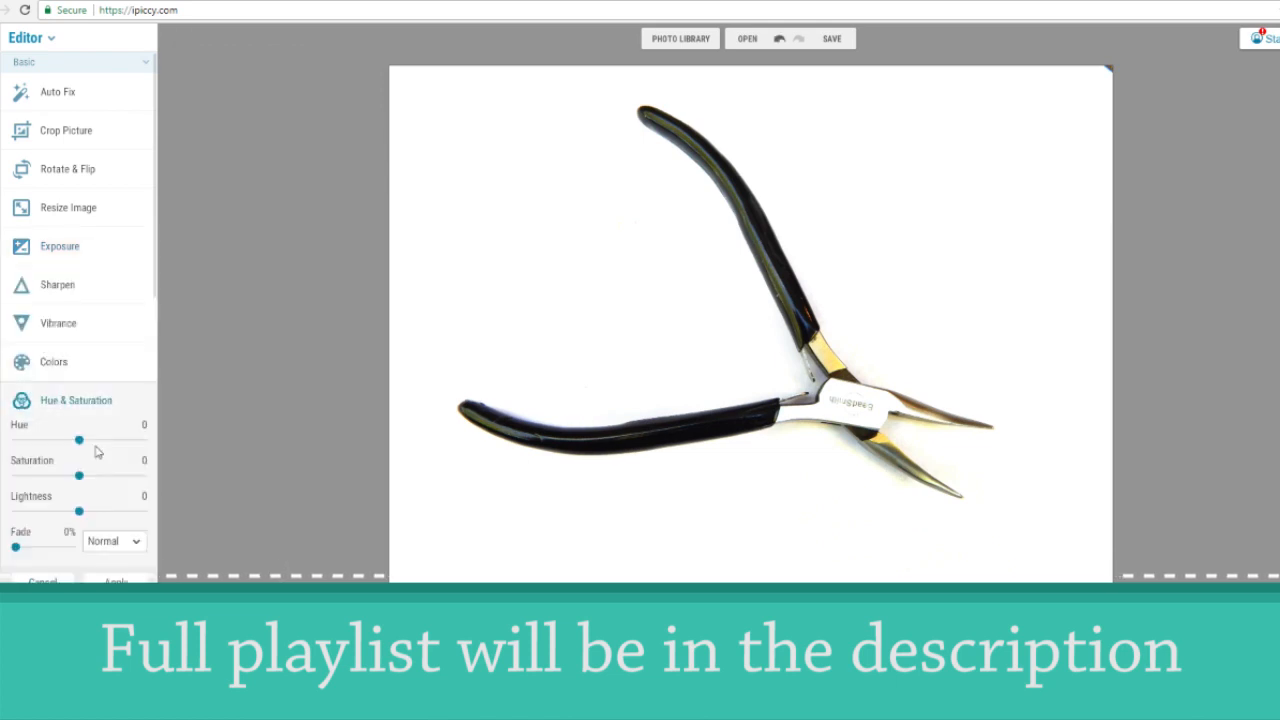
# Finish and save the pliers photo with its yellow tint desaturated and sharpening at Clarity 28.
pyautogui.click(137, 400)
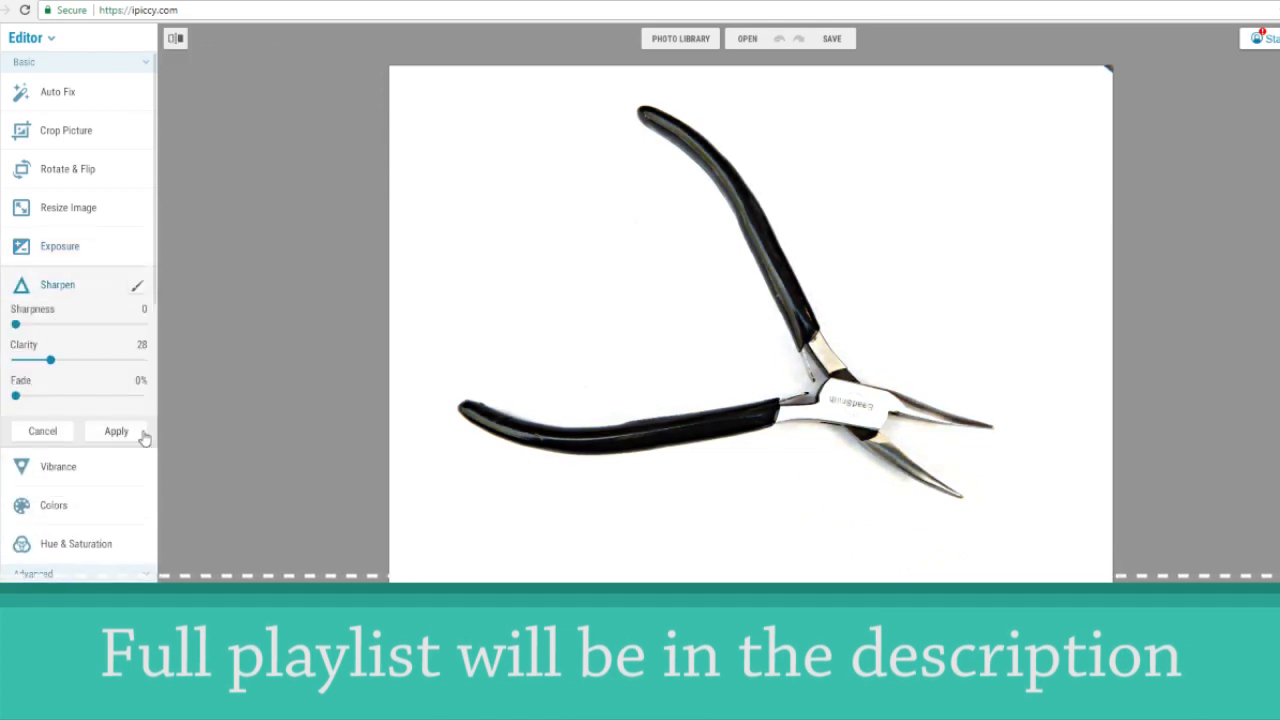
pyautogui.click(140, 431)
pyautogui.click(832, 38)
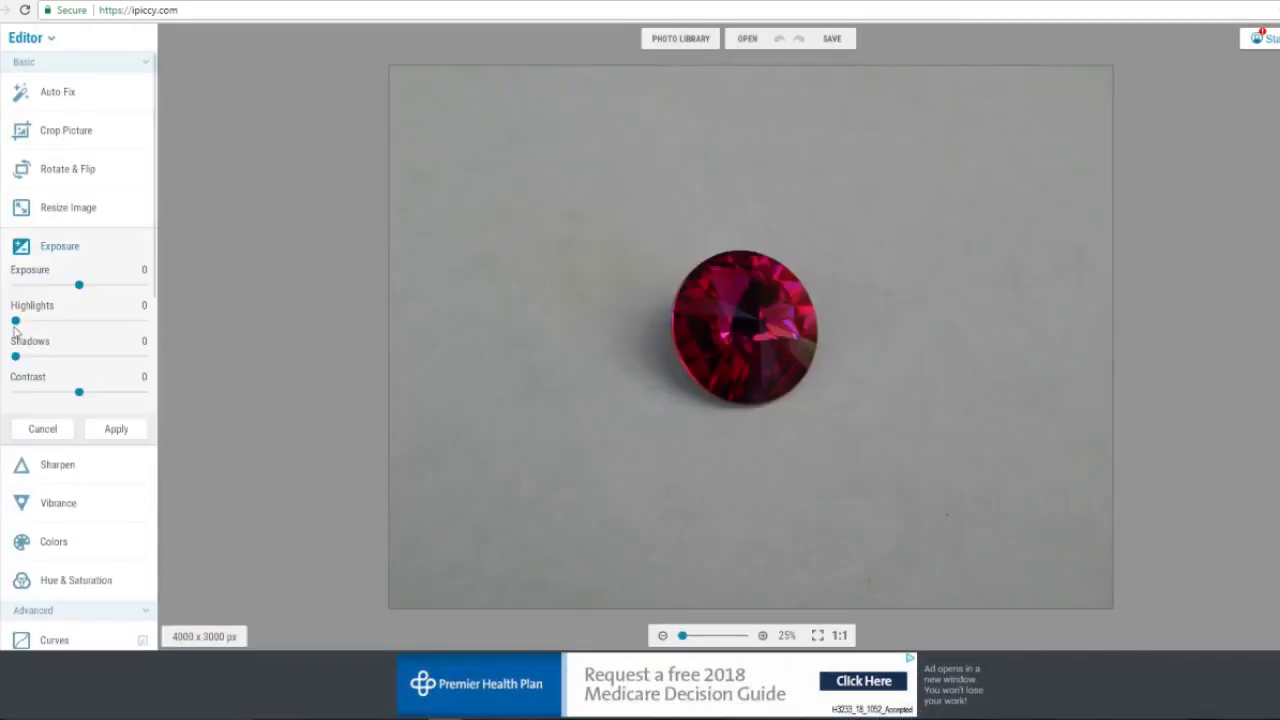
# Whiten the red gemstone photo's background with Exposure Highlights at maximum, and sharpen the gemstone with Clarity 20.
pyautogui.moveTo(15, 321); pyautogui.dragTo(204, 343)
pyautogui.click(115, 429)
pyautogui.click(40, 288)
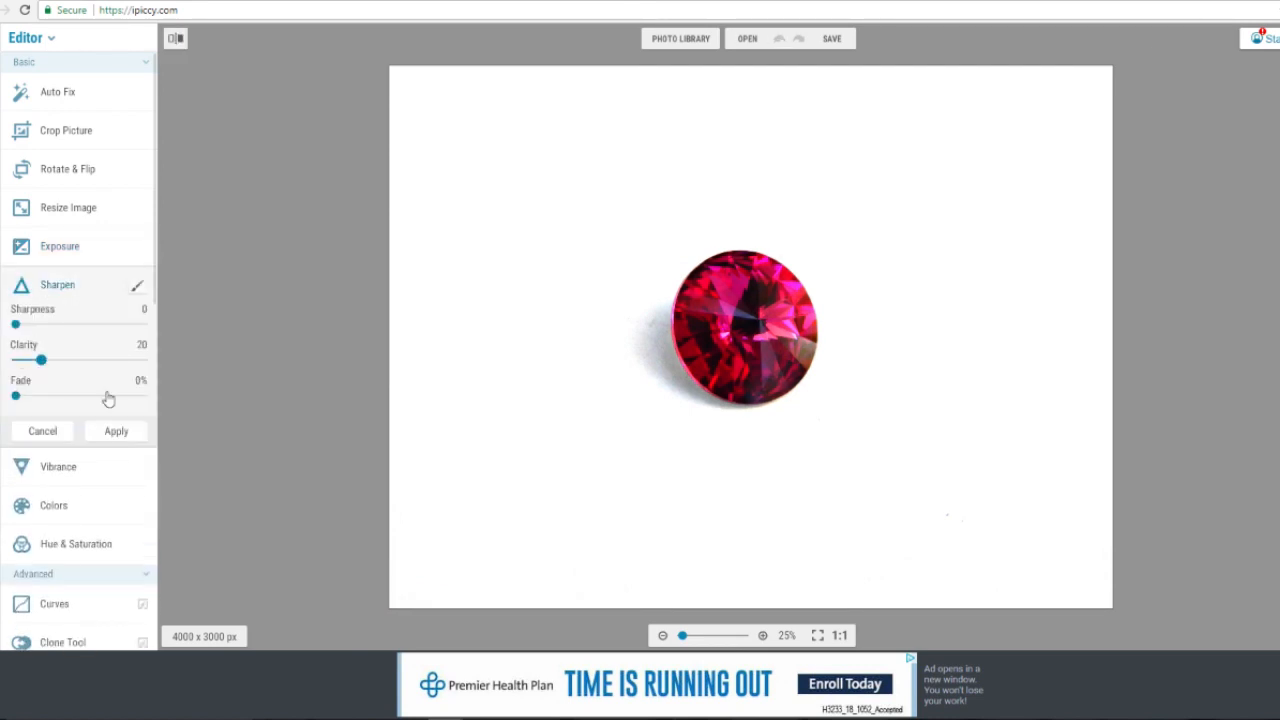
pyautogui.click(116, 431)
pyautogui.scroll(-2, 60, 500)
pyautogui.click(40, 582)
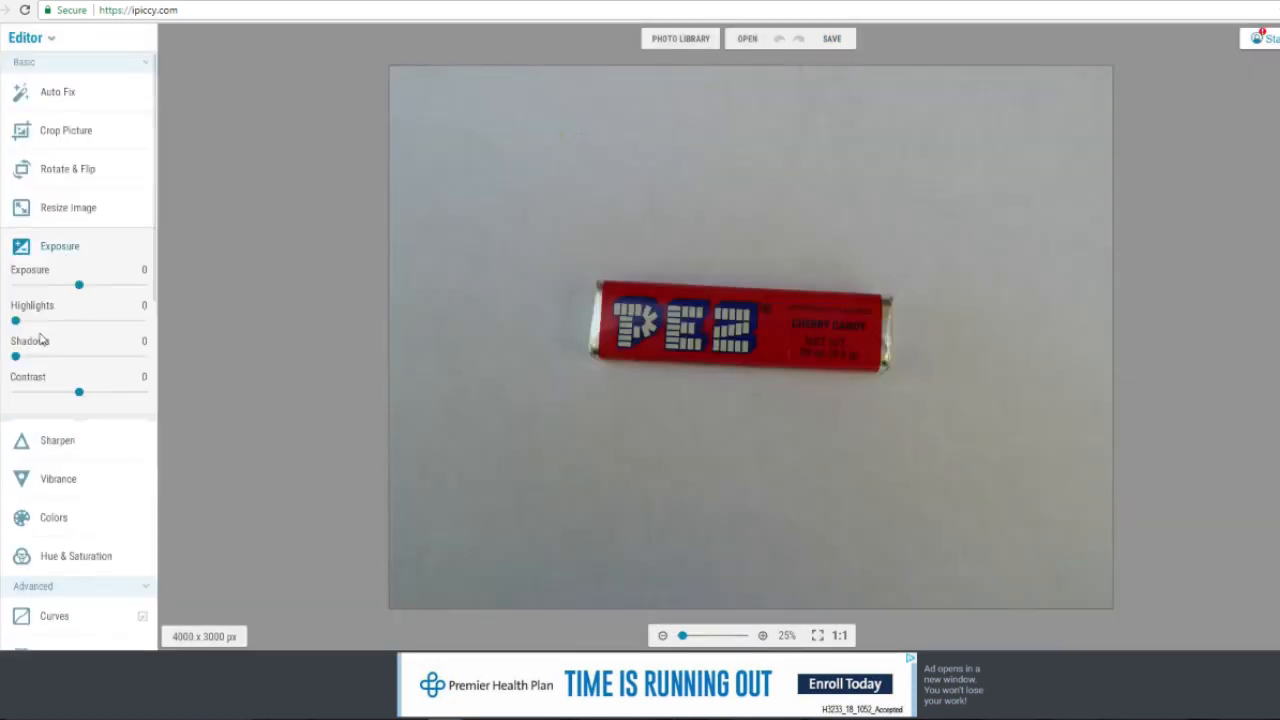
# Whiten the PEZ candy photo's background with Exposure at Highlights 100 and a reversed mask, and save the photo.
pyautogui.moveTo(15, 320); pyautogui.dragTo(209, 343)
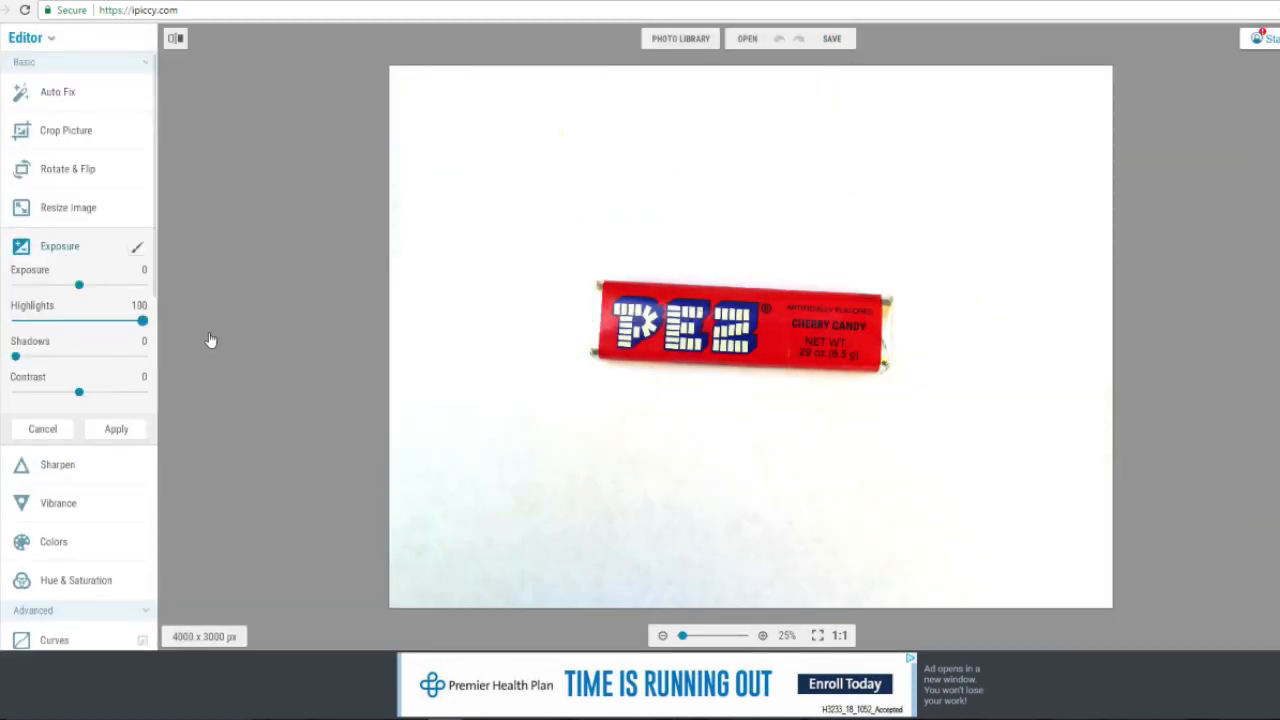
pyautogui.click(137, 246)
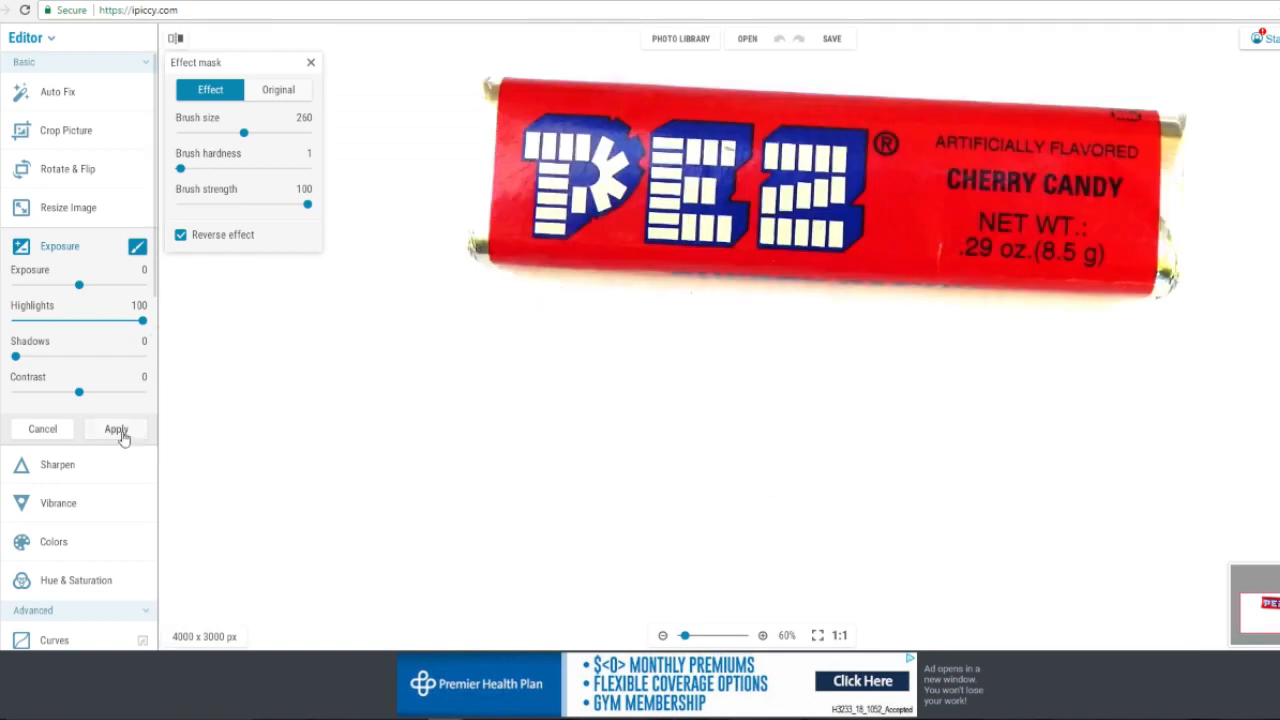
pyautogui.click(116, 428)
pyautogui.click(831, 38)
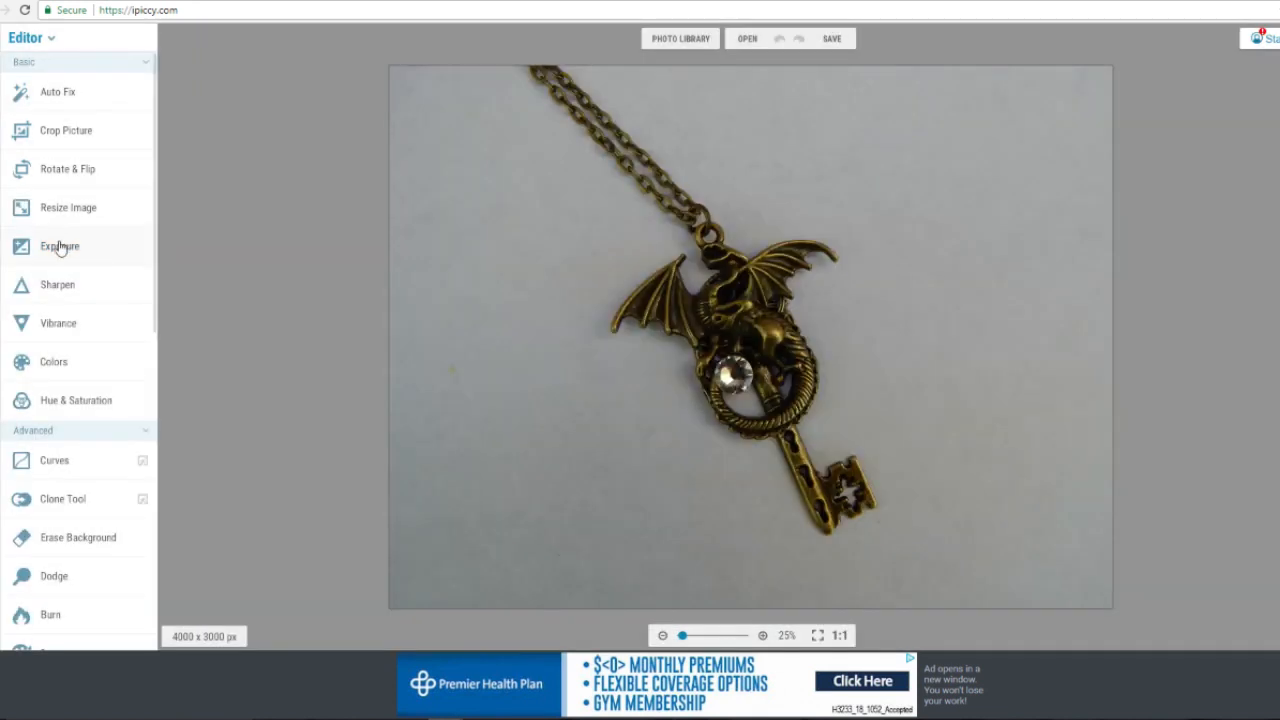
# Whiten the key necklace photo's background with an Exposure adjustment at Highlights 100, and apply it.
pyautogui.click(57, 246)
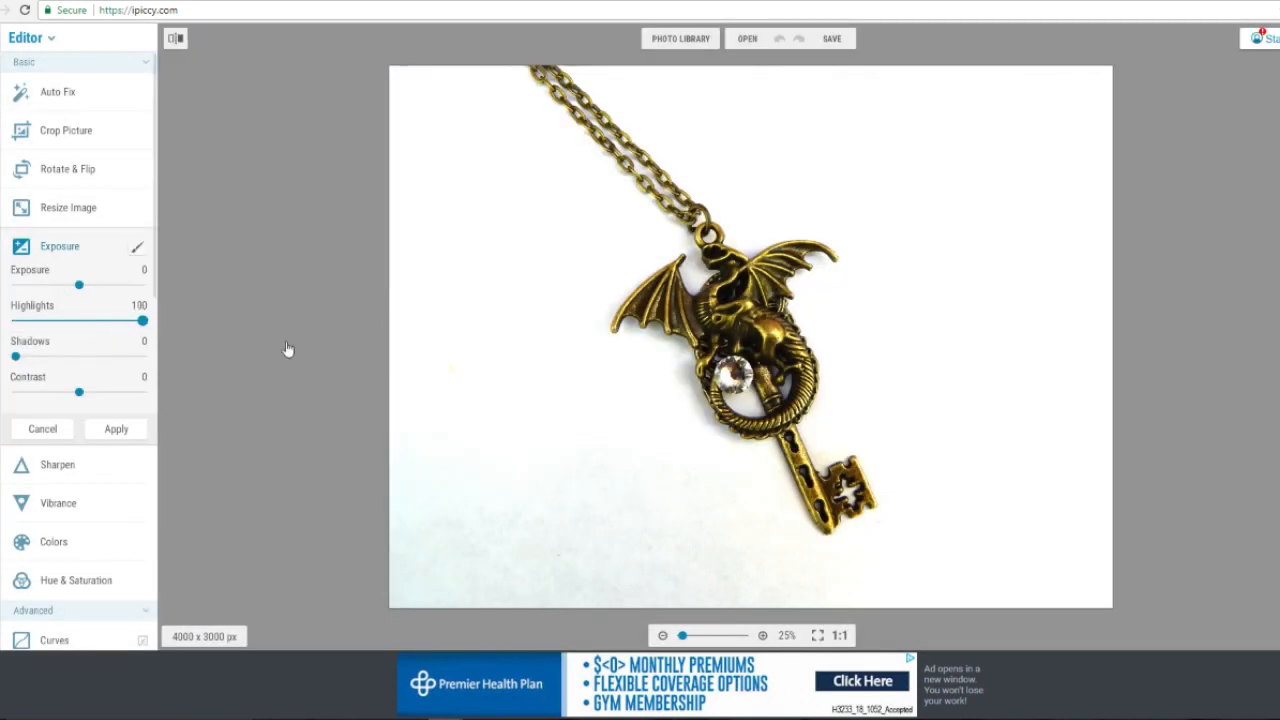
pyautogui.click(116, 428)
# Whiten the bluish remnants in the necklace photo's lower background with reversed-mask Exposure at Highlights 41, and save the photo.
pyautogui.click(60, 246)
pyautogui.moveTo(15, 322); pyautogui.dragTo(67, 320)
pyautogui.click(137, 246)
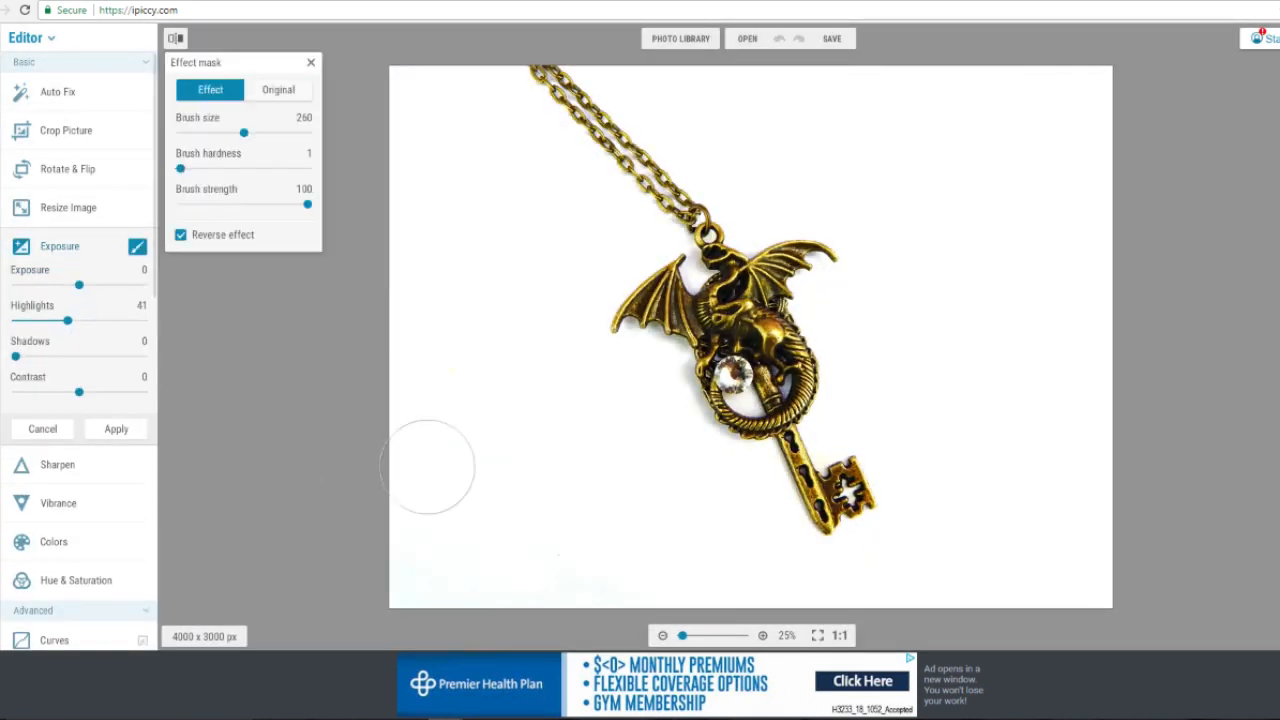
pyautogui.click(116, 428)
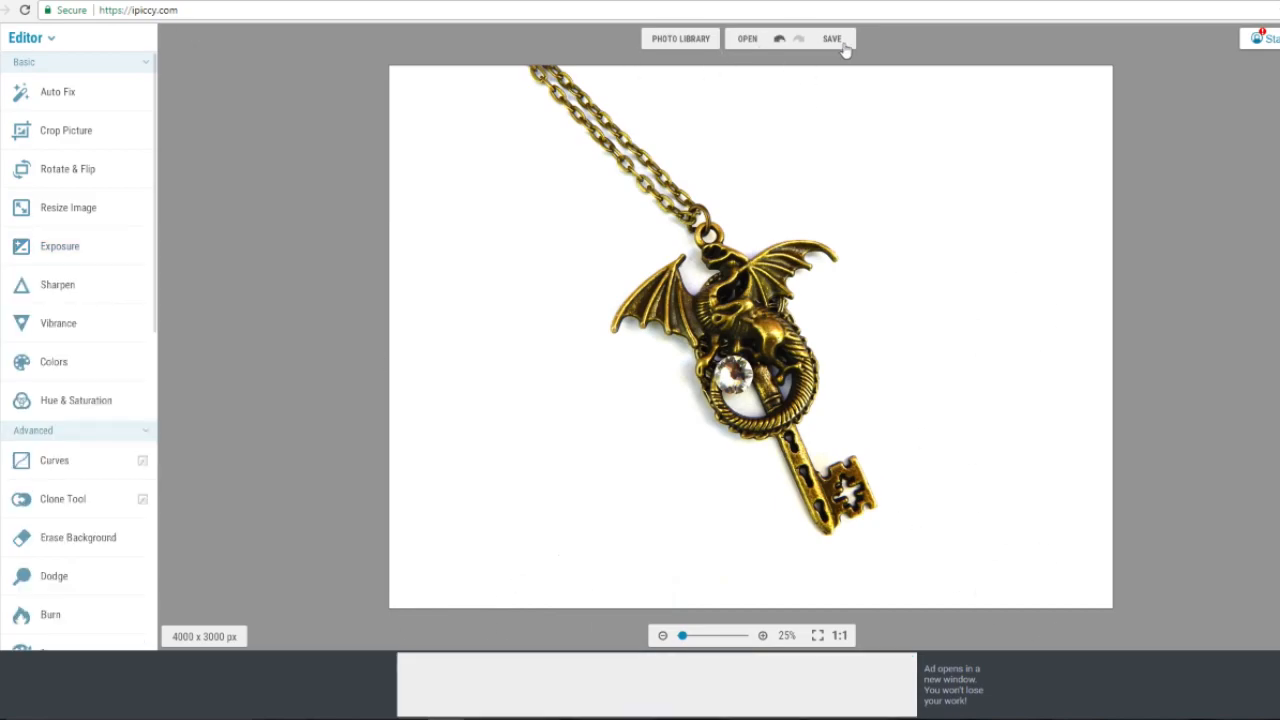
pyautogui.click(831, 38)
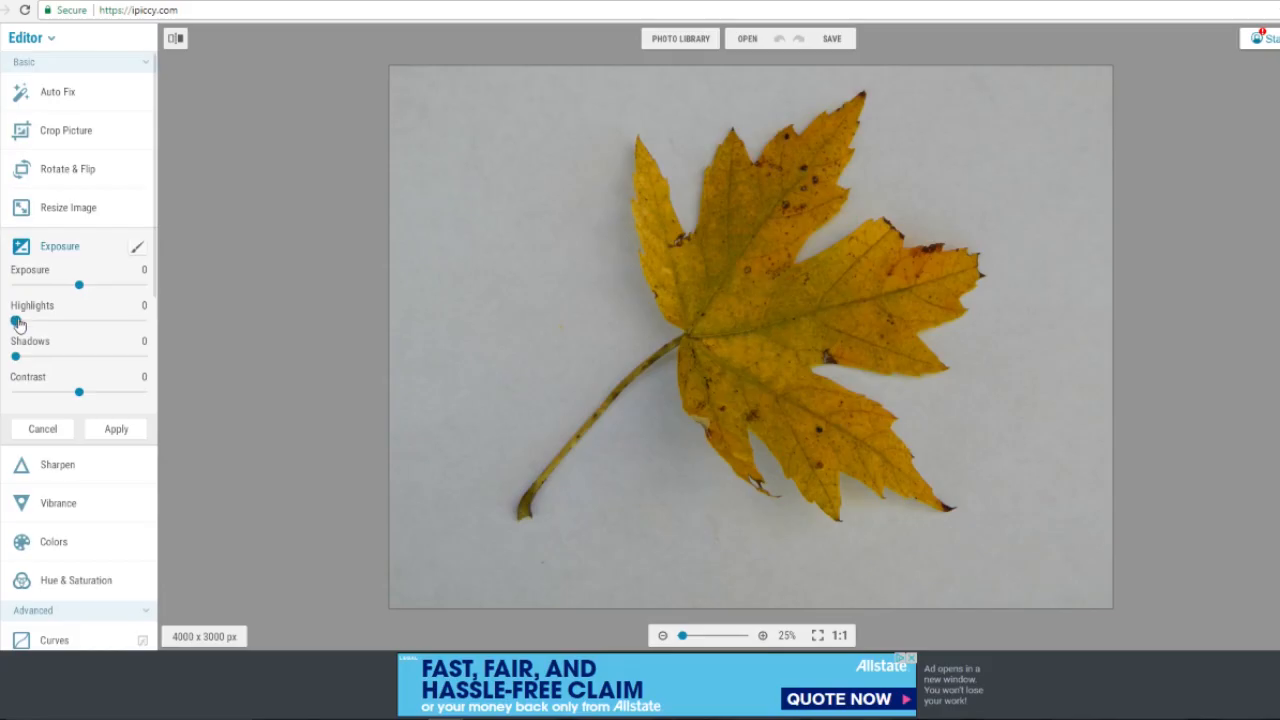
# Whiten the background around the yellow leaf with a reversed-mask Exposure adjustment at Highlights 38, and apply it.
pyautogui.moveTo(15, 320)
pyautogui.mouseDown()
pyautogui.moveTo(165, 333)
pyautogui.moveTo(63, 334)
pyautogui.mouseUp()
pyautogui.click(137, 246)
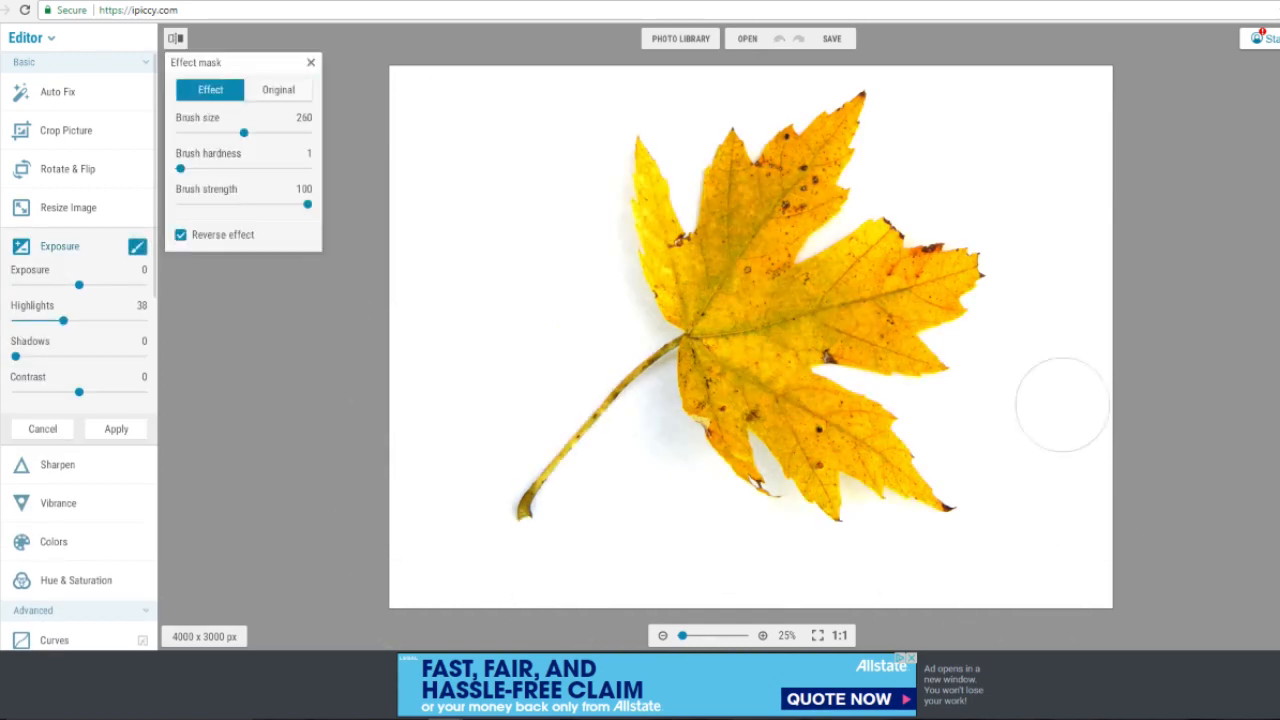
pyautogui.scroll(1, 704, 555)
pyautogui.click(116, 429)
# Set up a Hue & Saturation adjustment on the leaf photo at Saturation -100, with a reversed mask and brush size 33.
pyautogui.click(63, 408)
pyautogui.moveTo(79, 475); pyautogui.dragTo(15, 475)
pyautogui.click(137, 401)
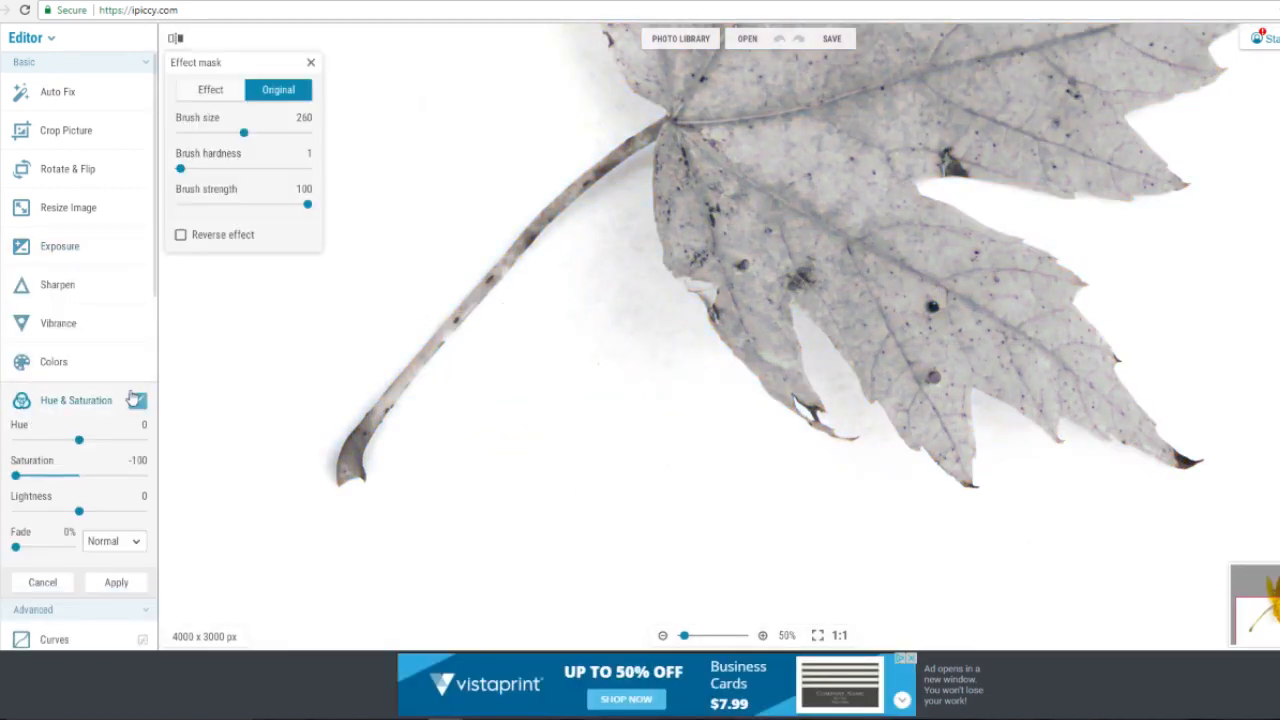
pyautogui.click(181, 235)
pyautogui.moveTo(244, 133); pyautogui.dragTo(189, 134)
# Try Saturation -20 on the leaf photo, with the mask brush switched to restoring the original.
pyautogui.scroll(3, 835, 382)
pyautogui.scroll(-2, 875, 395)
pyautogui.moveTo(16, 476); pyautogui.dragTo(66, 476)
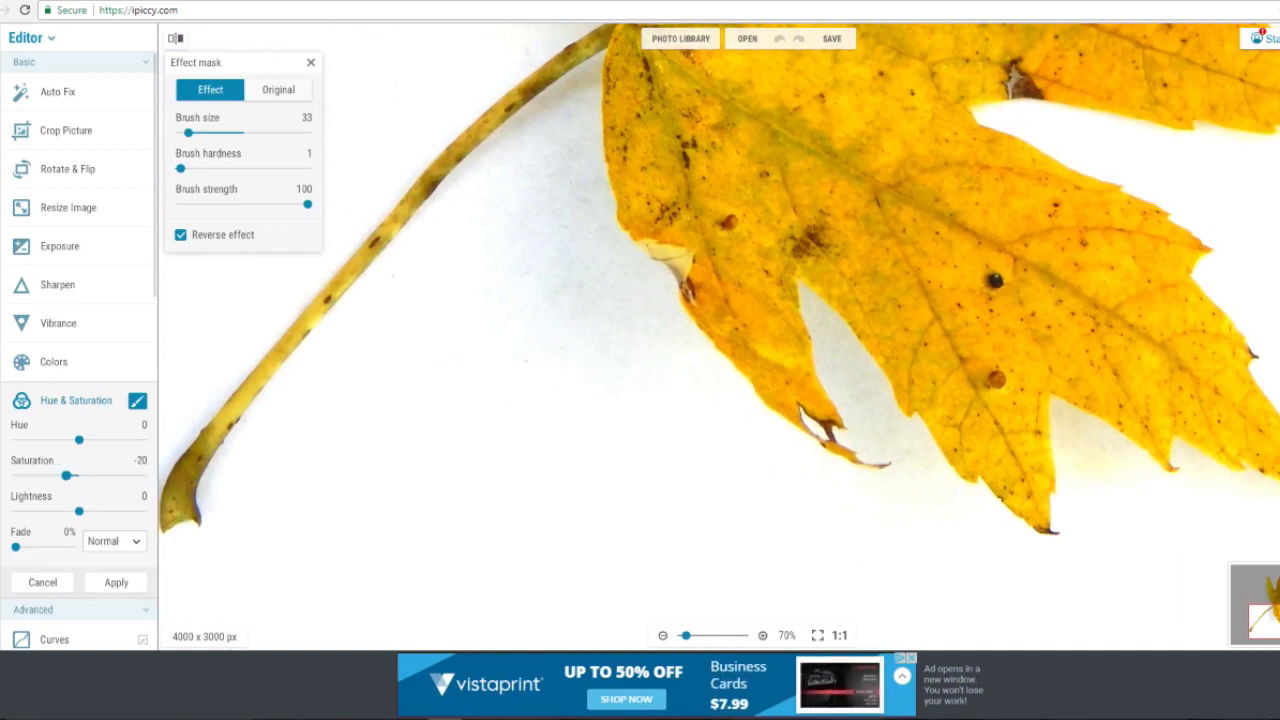
pyautogui.scroll(1, 805, 378)
pyautogui.click(278, 89)
pyautogui.scroll(1, 903, 455)
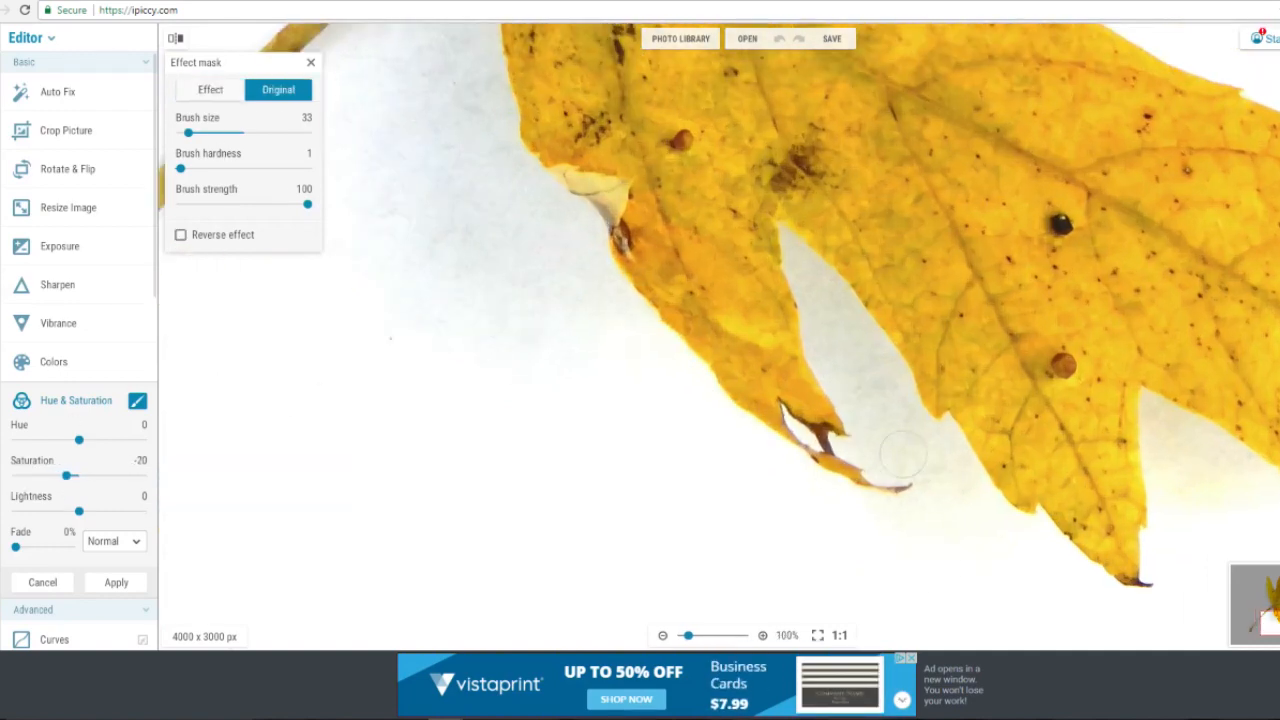
# Neutralise the bluish background around the leaf with a reversed-mask Hue & Saturation adjustment at Saturation -83, and apply it.
pyautogui.click(180, 236)
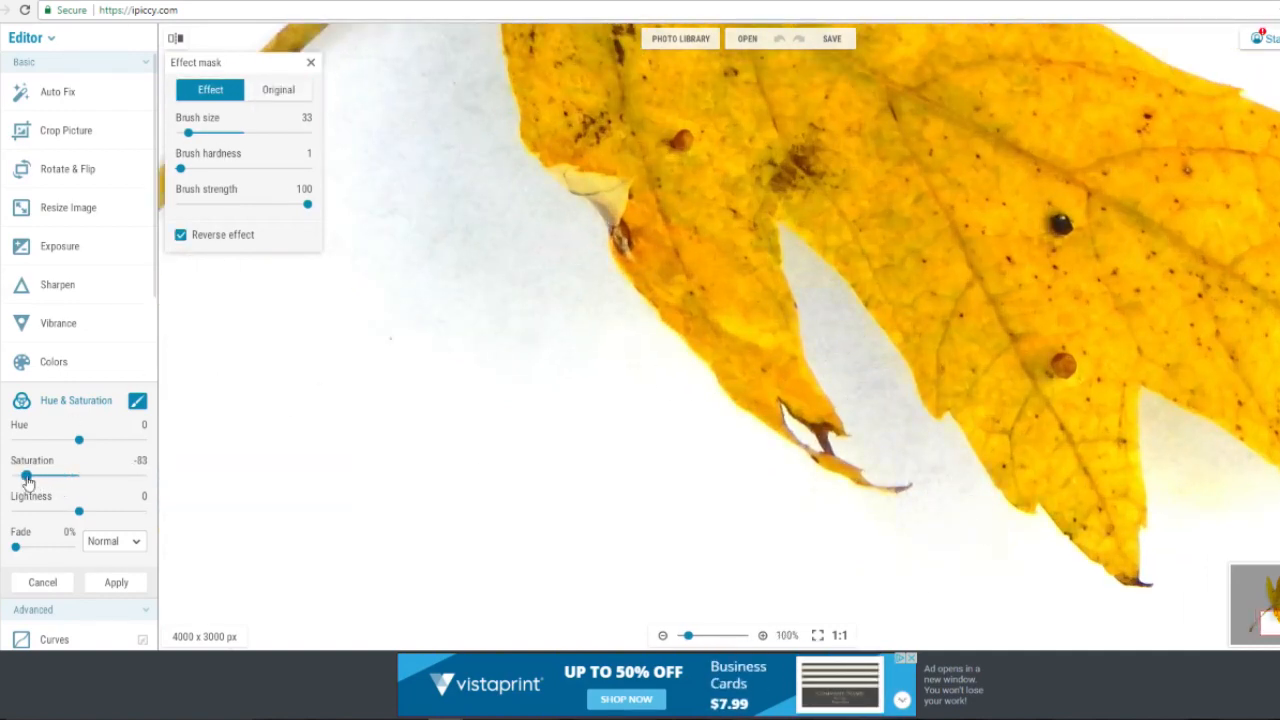
pyautogui.scroll(1, 857, 480)
pyautogui.scroll(-3, 860, 440)
pyautogui.scroll(3, 866, 373)
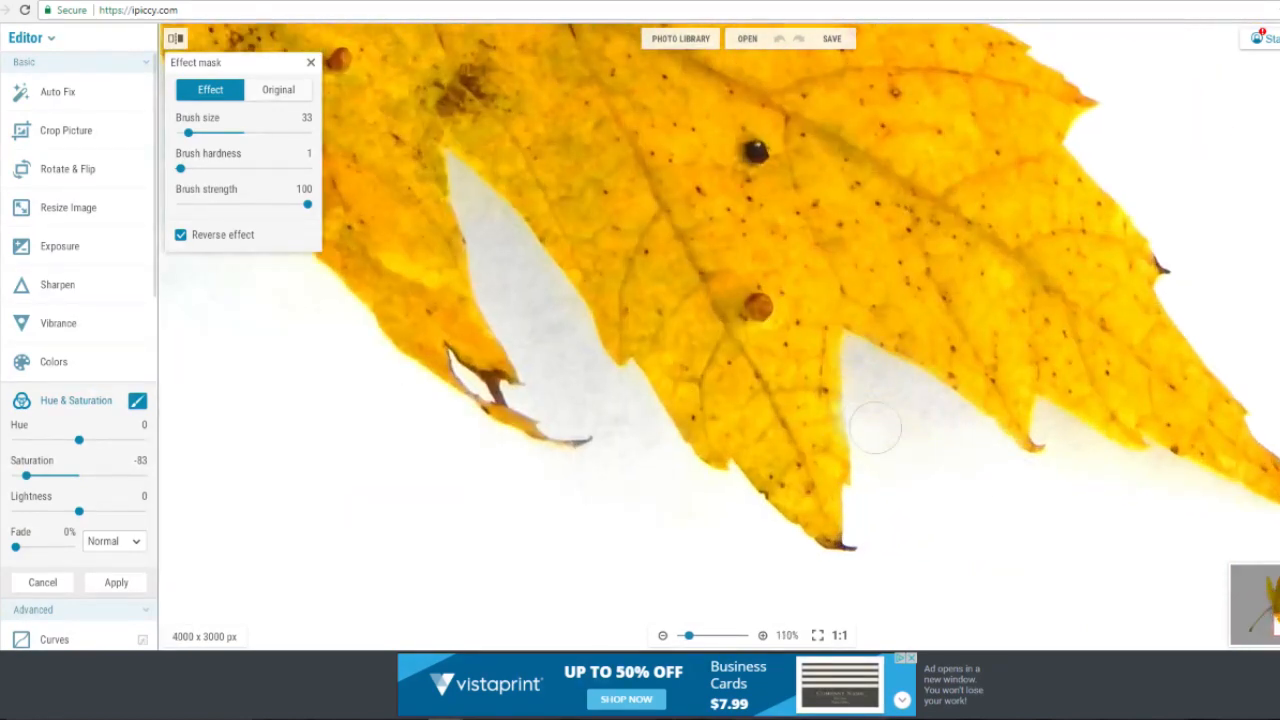
pyautogui.scroll(-4, 1050, 437)
pyautogui.click(116, 582)
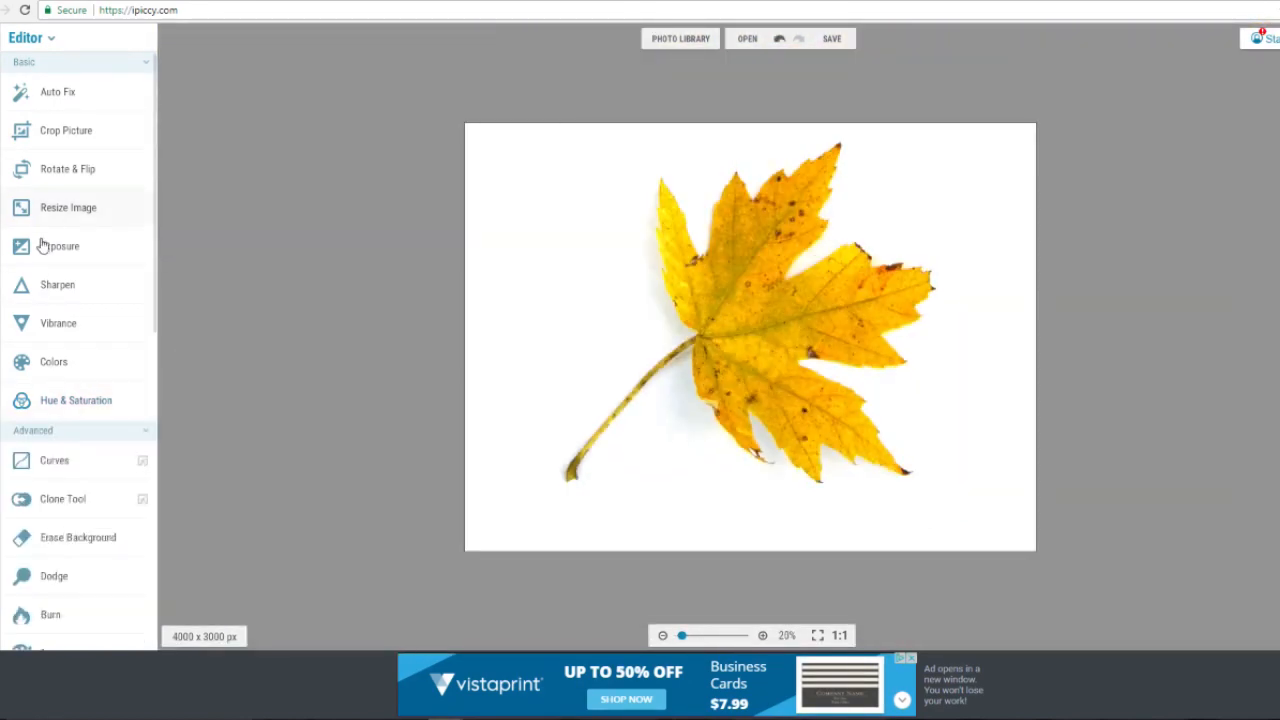
# Sharpen the leaf photo and save it.
pyautogui.click(57, 284)
pyautogui.click(116, 431)
pyautogui.click(832, 38)
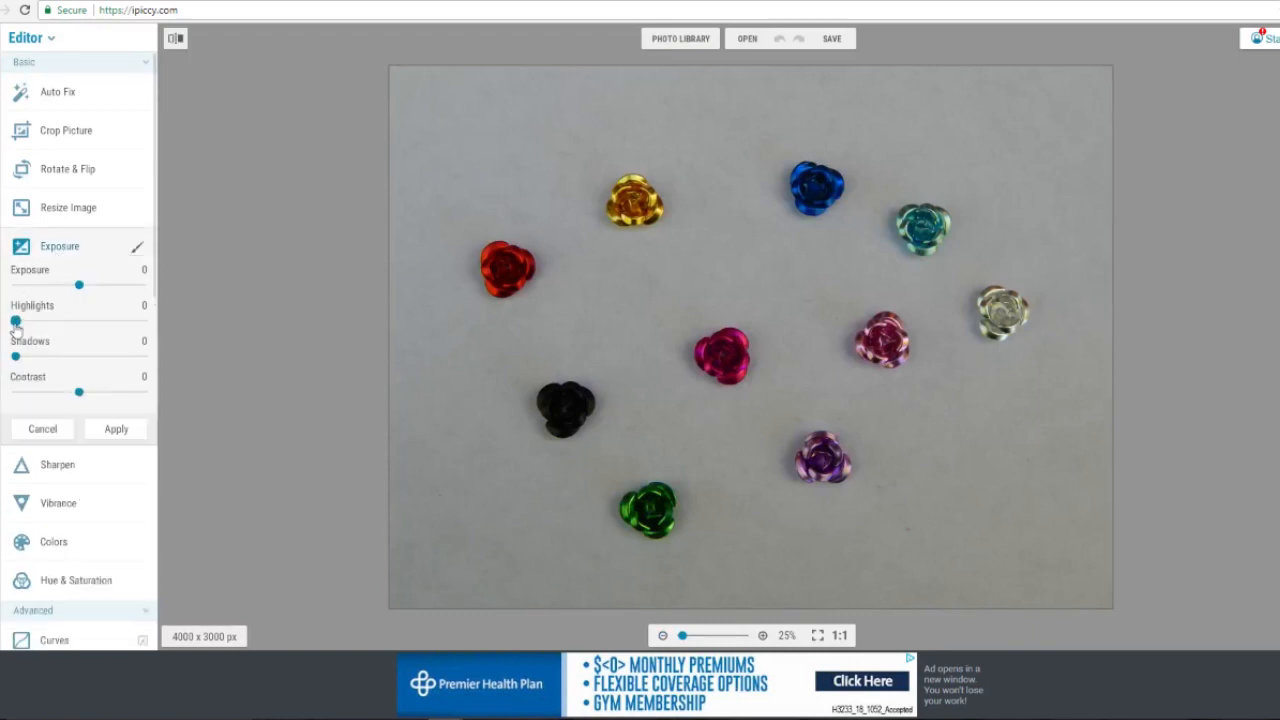
# Whiten the metal roses photo's background by raising Exposure Highlights, plus a second reversed-mask Exposure pass at Highlights 44.
pyautogui.moveTo(15, 325); pyautogui.dragTo(140, 343)
pyautogui.click(116, 428)
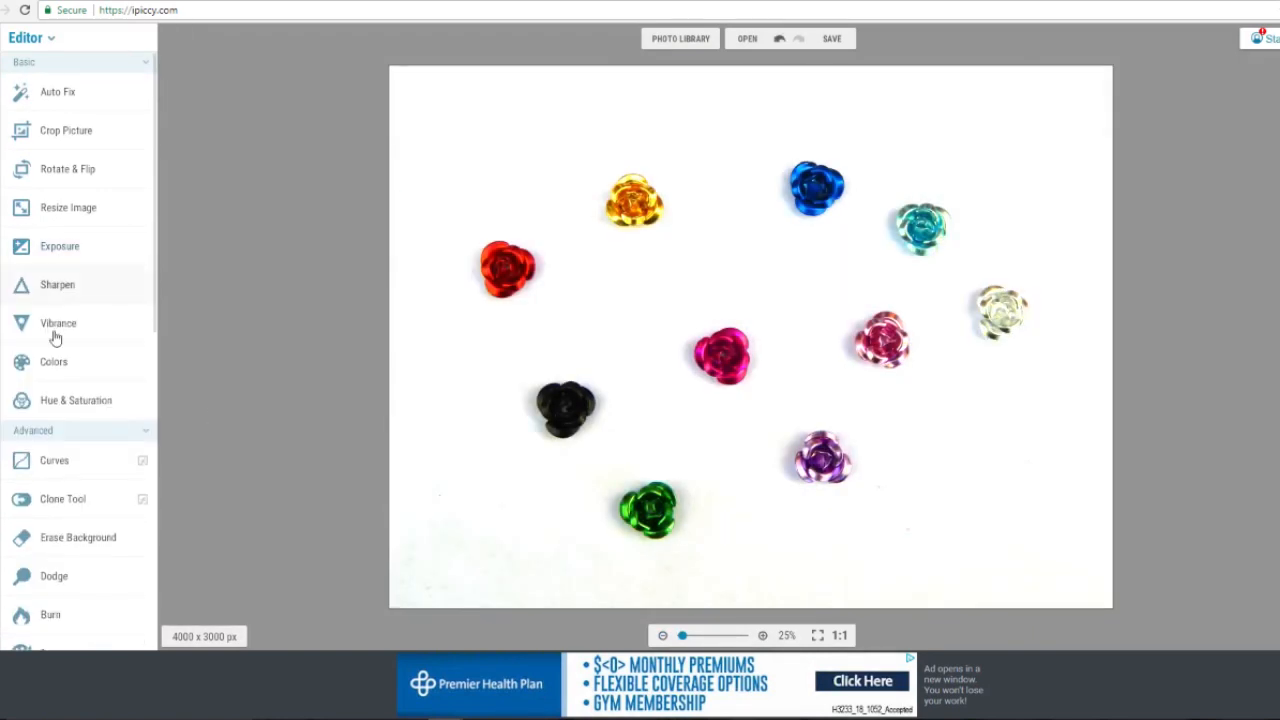
pyautogui.click(60, 246)
pyautogui.click(137, 246)
pyautogui.click(180, 234)
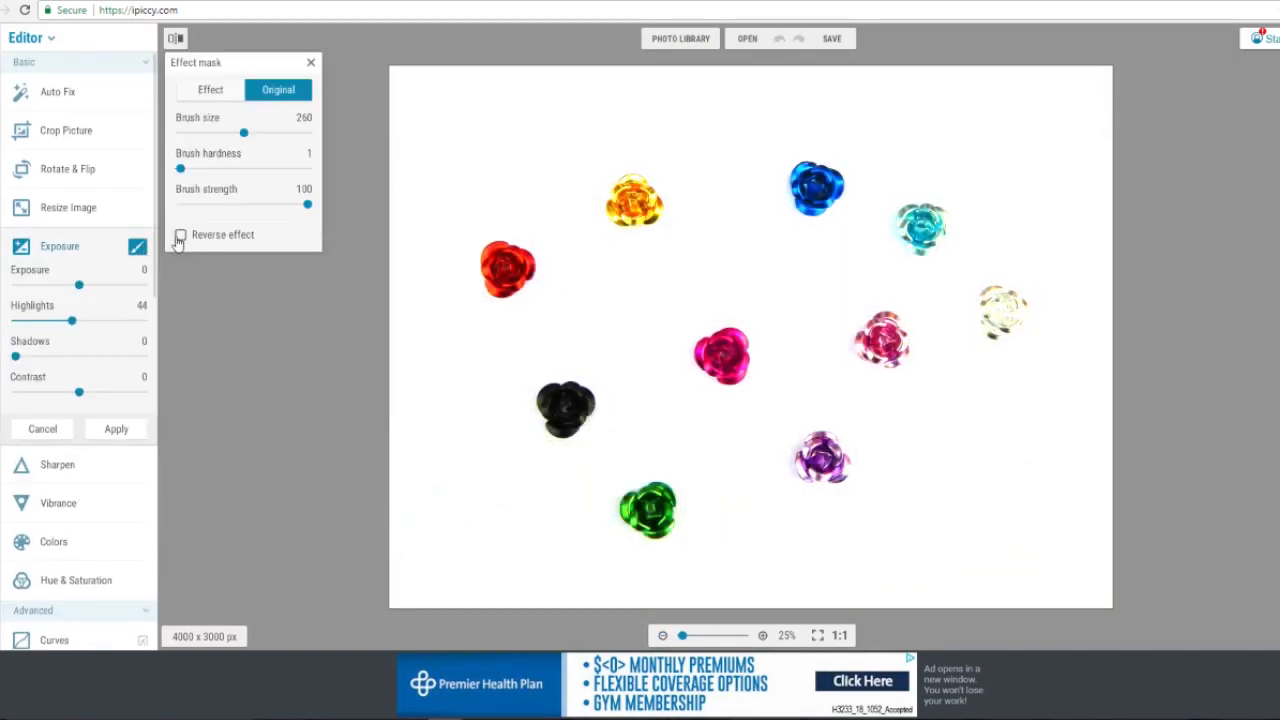
pyautogui.click(278, 89)
pyautogui.click(210, 89)
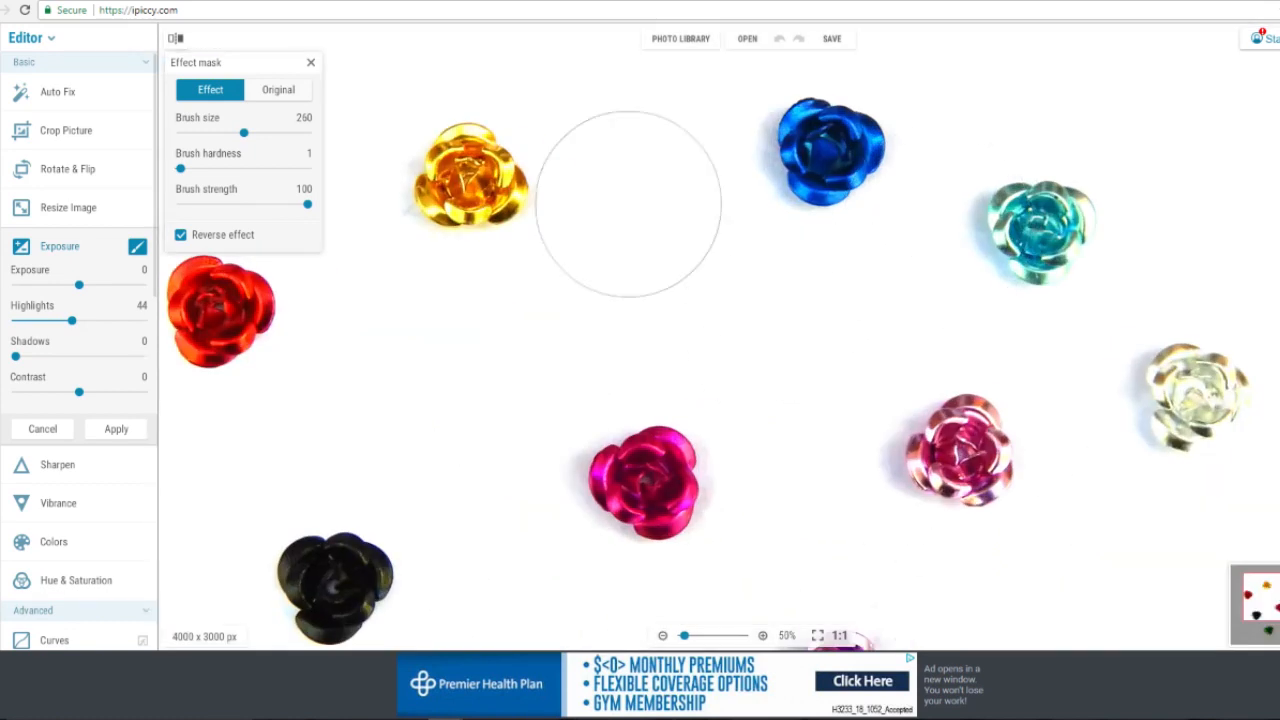
pyautogui.click(116, 428)
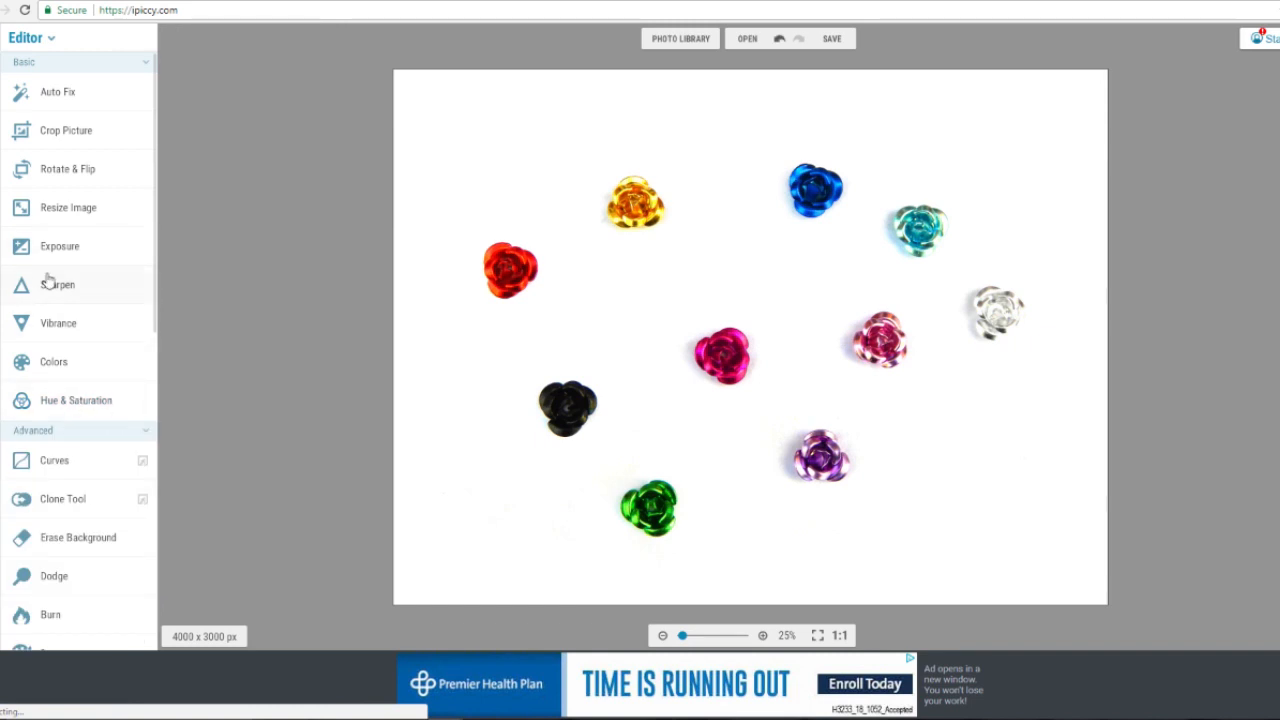
# Sharpen the metal roses photo with Clarity 33 and save it.
pyautogui.click(50, 284)
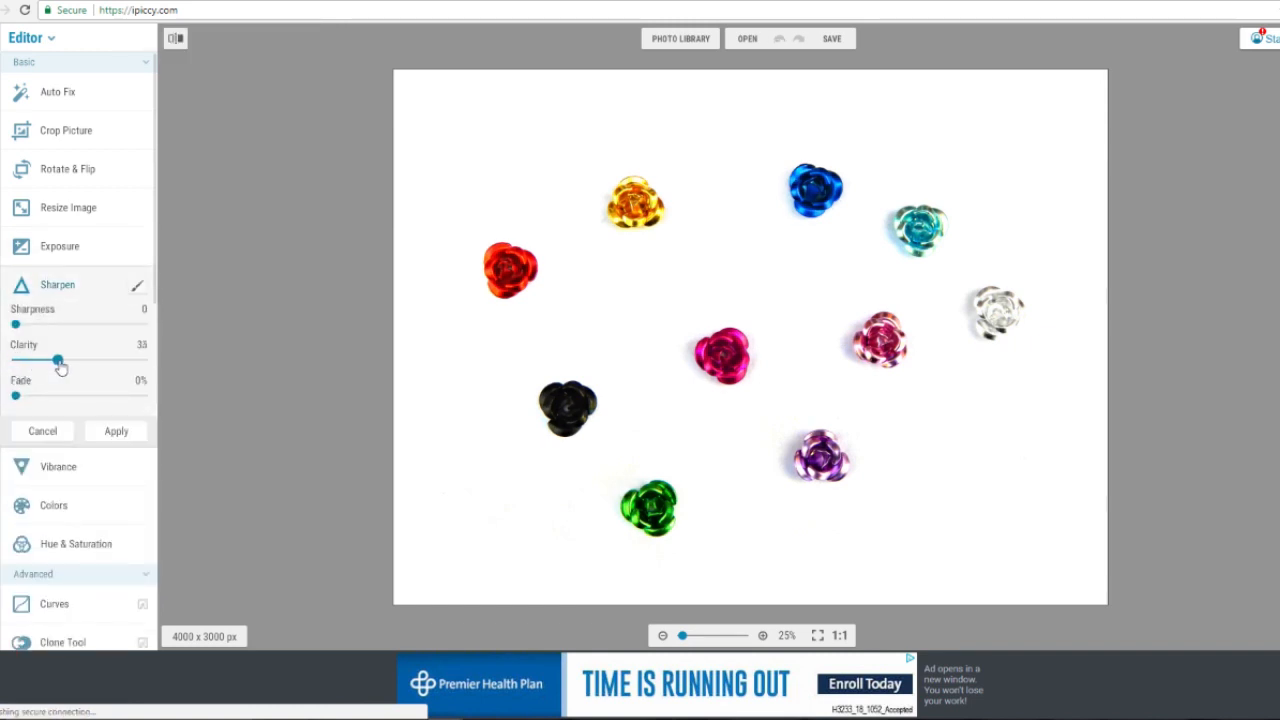
pyautogui.click(831, 38)
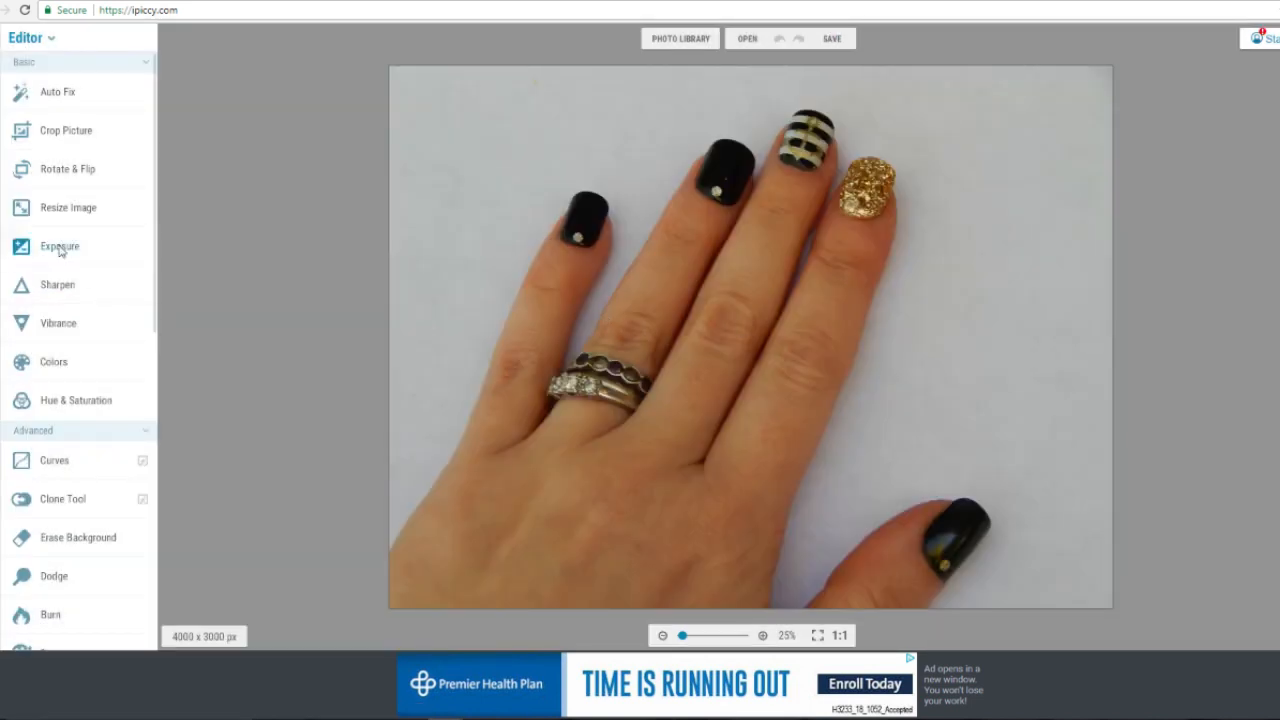
# Whiten the background of the manicured hand photo by raising the Exposure Highlights, and apply it.
pyautogui.click(59, 246)
pyautogui.moveTo(15, 320); pyautogui.dragTo(119, 322)
pyautogui.click(116, 428)
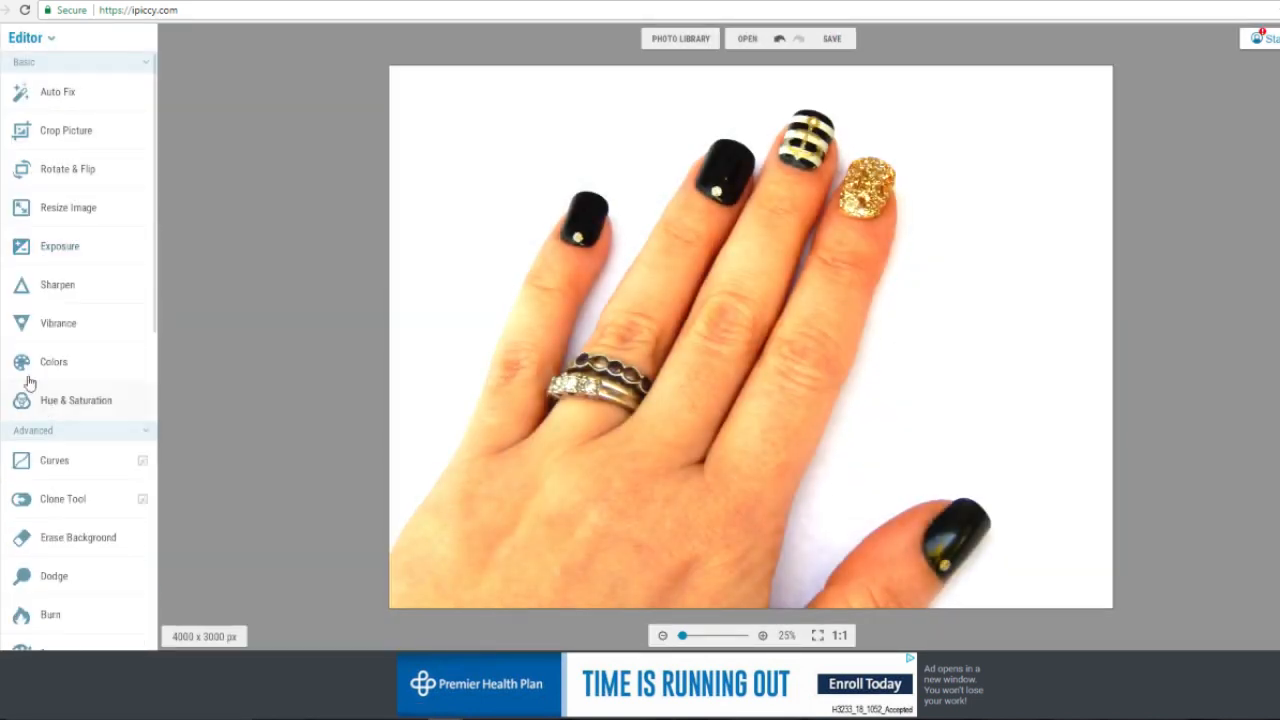
# Reduce the hand photo's Saturation to -39, restoring the original nail colours with a size 62 mask brush, and apply it.
pyautogui.click(60, 400)
pyautogui.moveTo(79, 475); pyautogui.dragTo(70, 478)
pyautogui.click(138, 402)
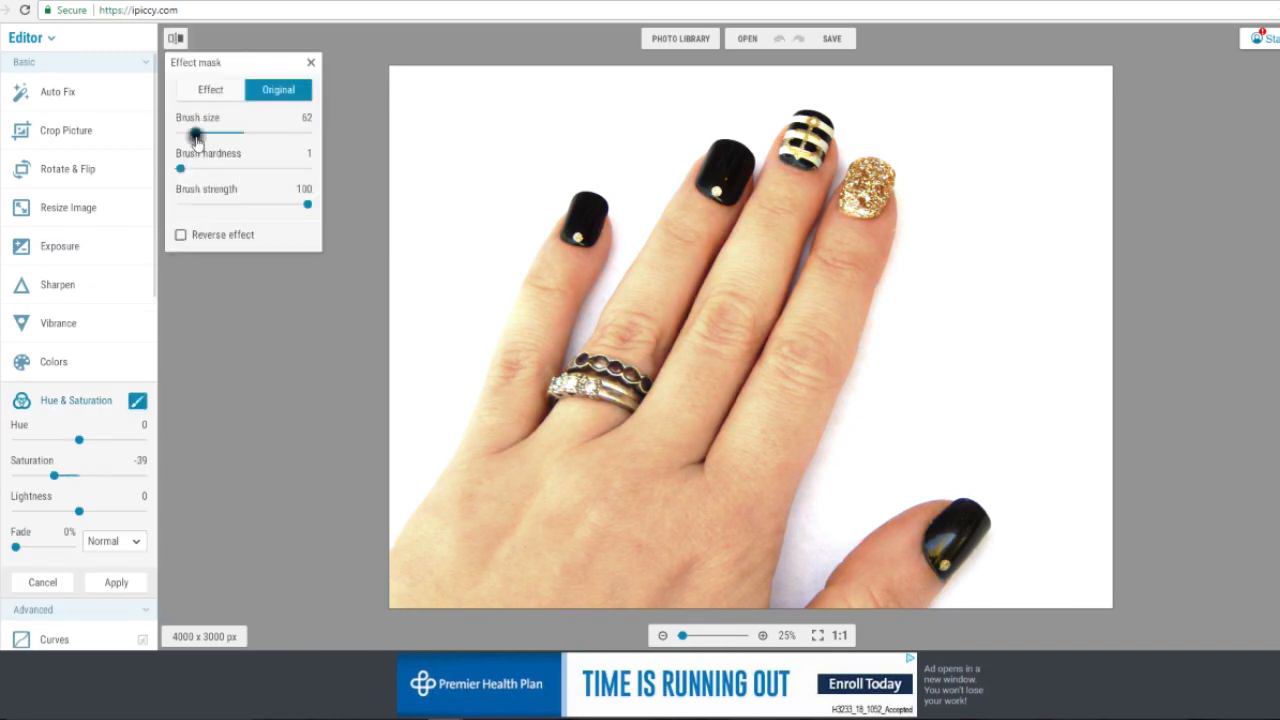
pyautogui.scroll(4, 980, 168)
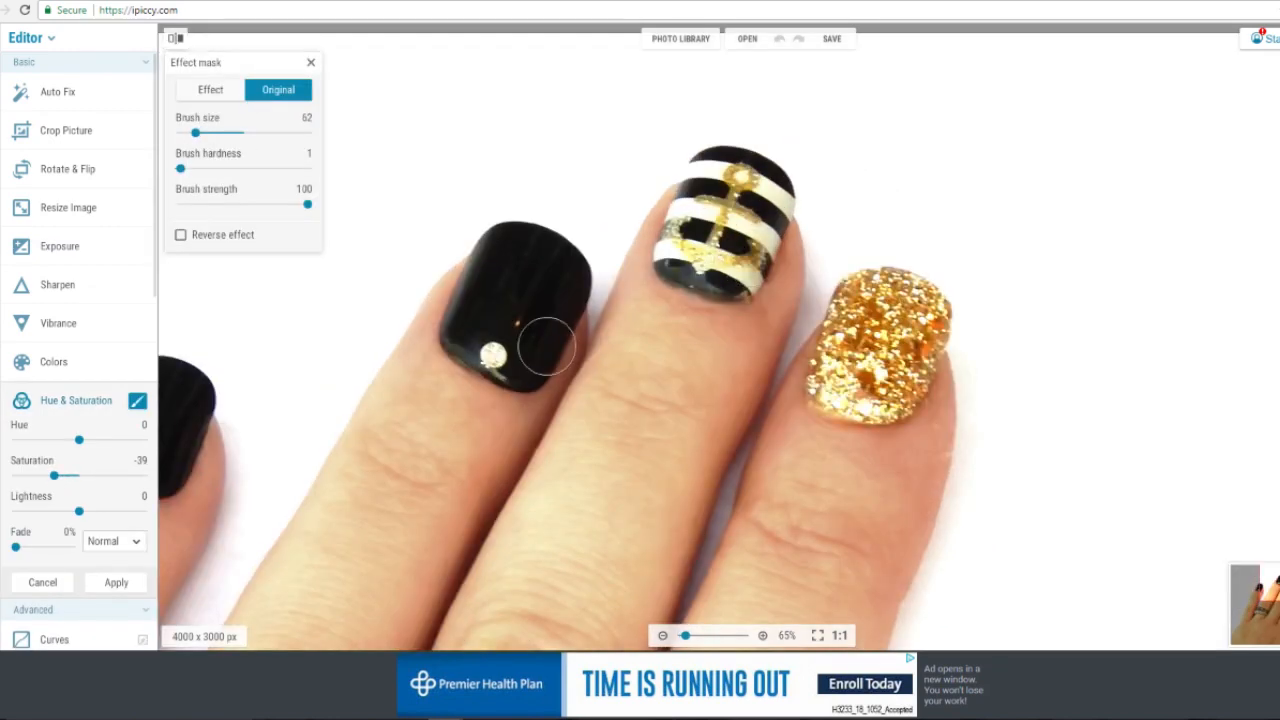
pyautogui.scroll(-5, 547, 346)
pyautogui.click(116, 582)
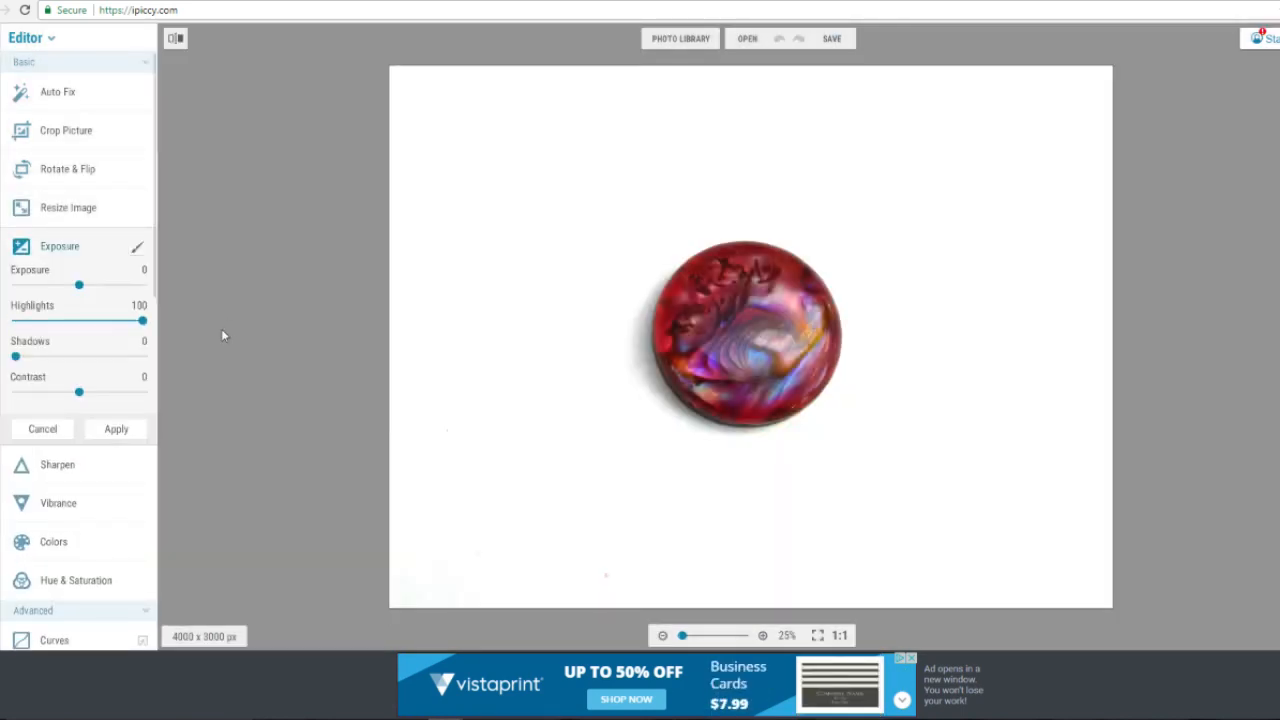
# Lower the Exposure Highlights on the round red cabochon photo and apply the adjustment.
pyautogui.moveTo(142, 320); pyautogui.dragTo(73, 321)
pyautogui.click(116, 428)
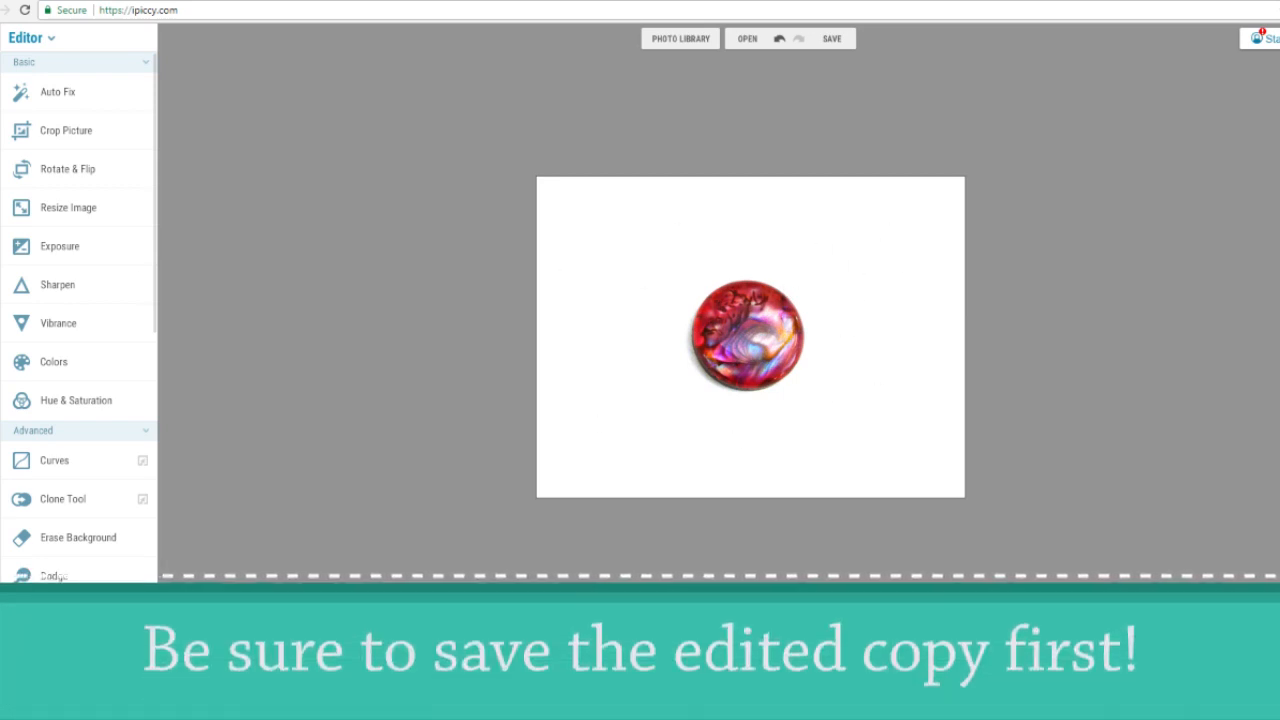
# Add a geometric square sticker as a layer over the cabochon photo and colour it solid white.
pyautogui.click(53, 576)
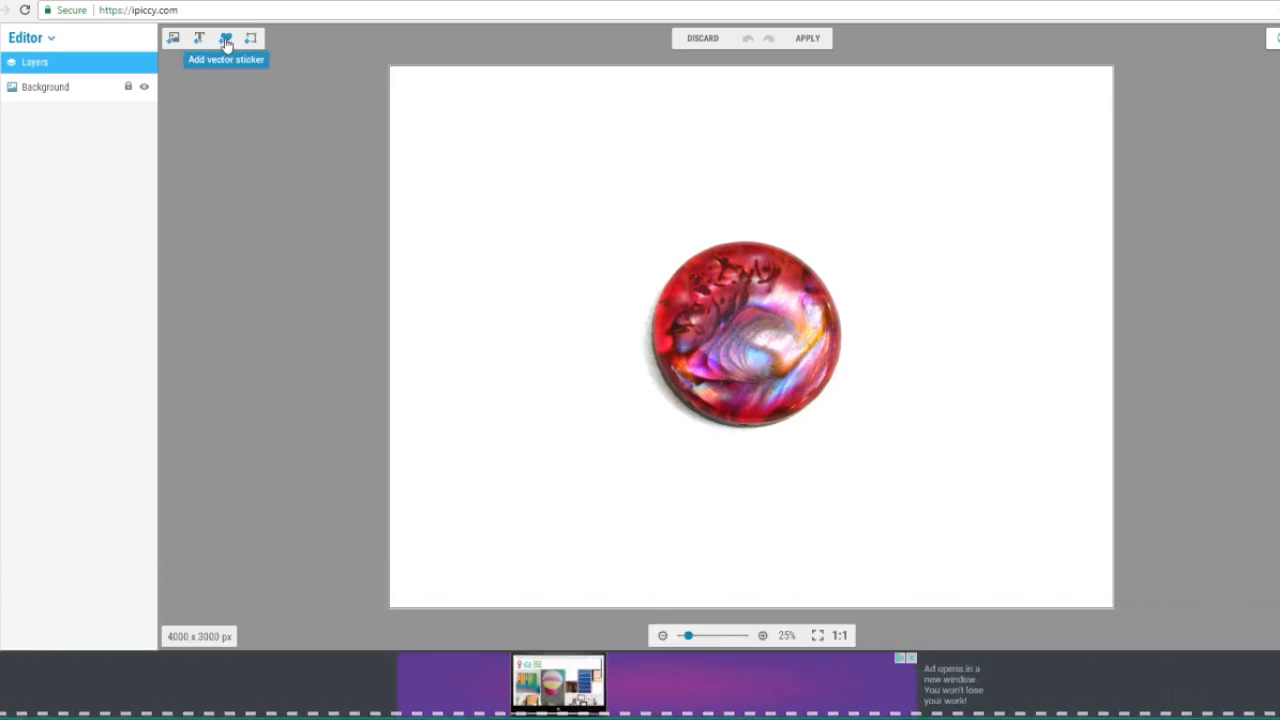
pyautogui.click(226, 40)
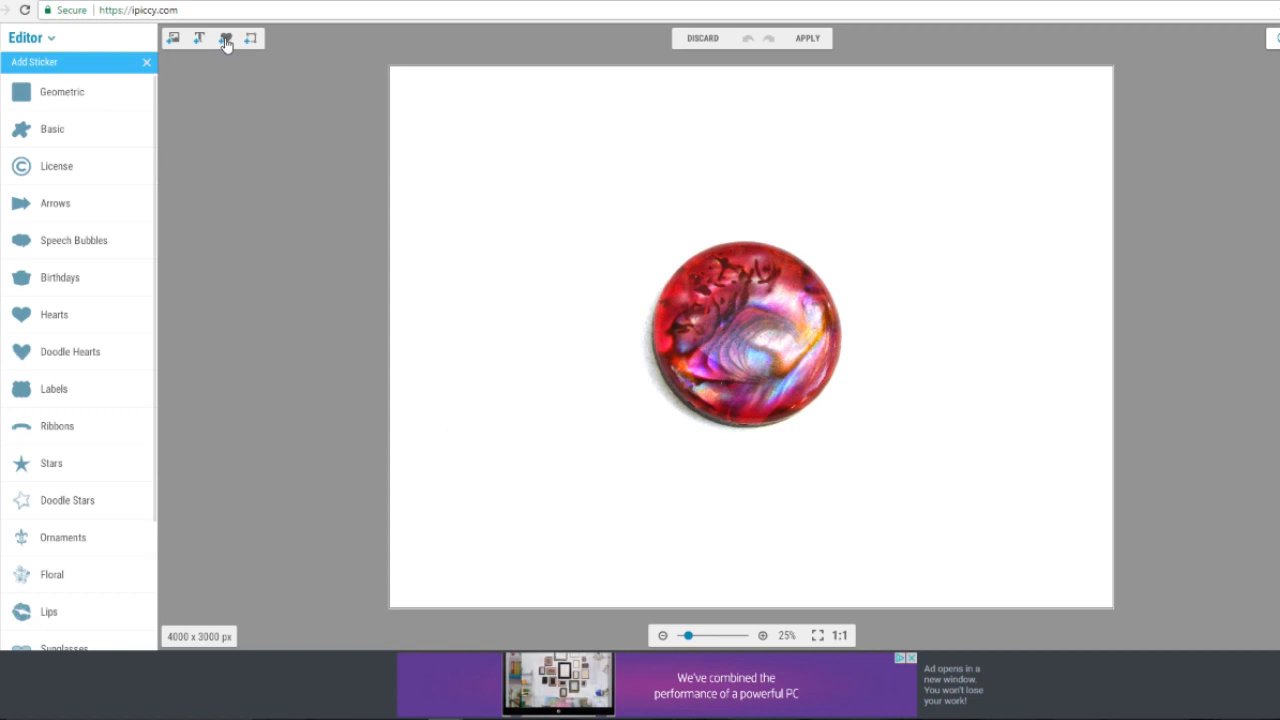
pyautogui.click(62, 92)
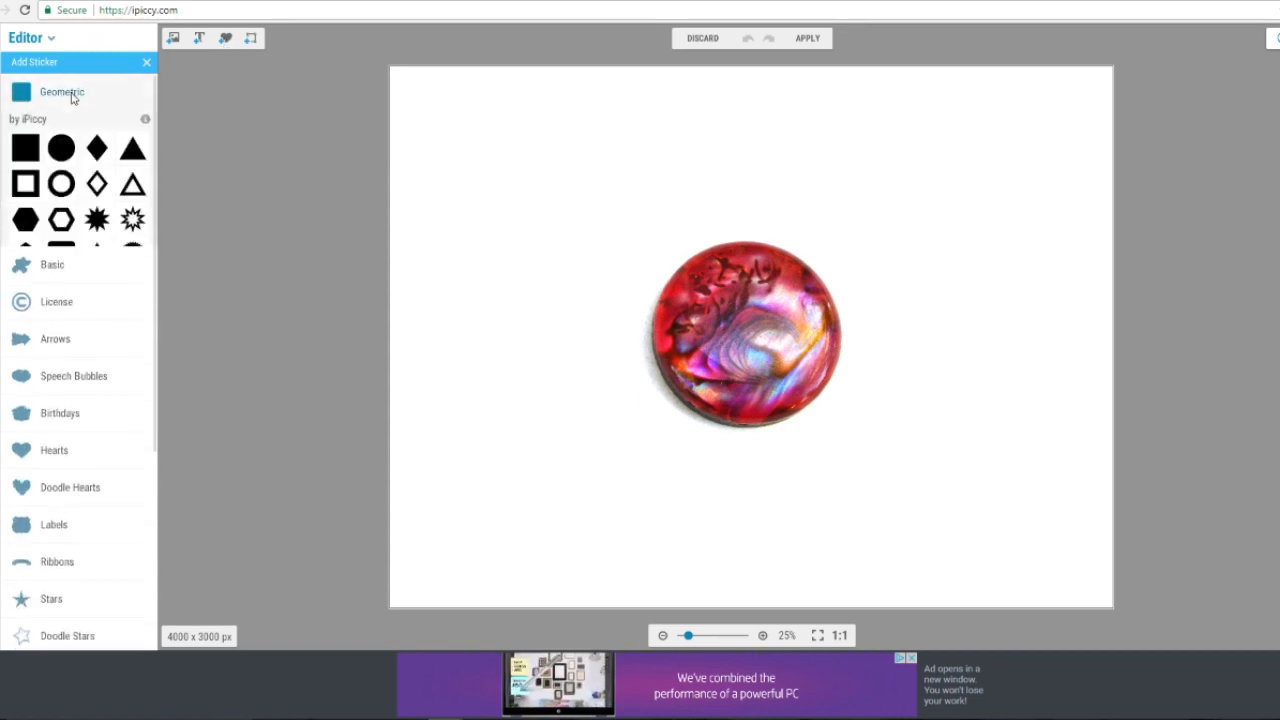
pyautogui.click(25, 150)
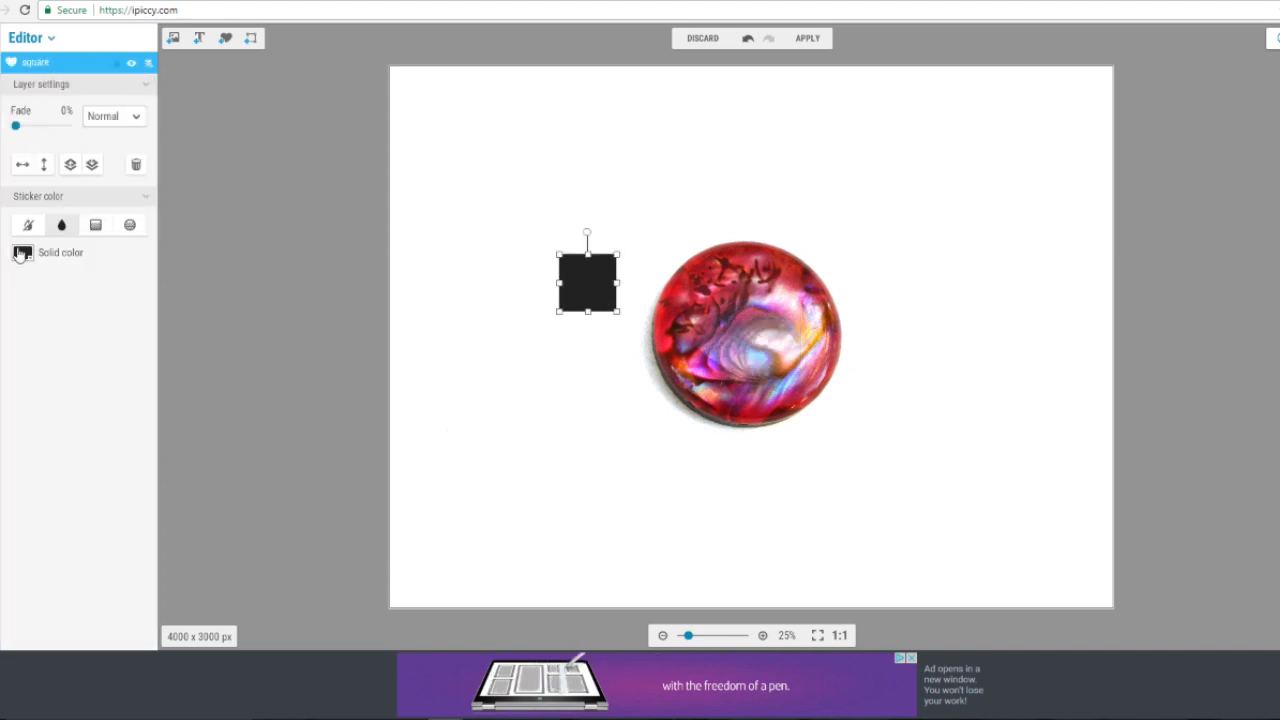
pyautogui.click(20, 254)
pyautogui.click(22, 340)
# Stretch the white square over the entire photo and flatten the layers into a blank white canvas.
pyautogui.moveTo(593, 295); pyautogui.dragTo(423, 97)
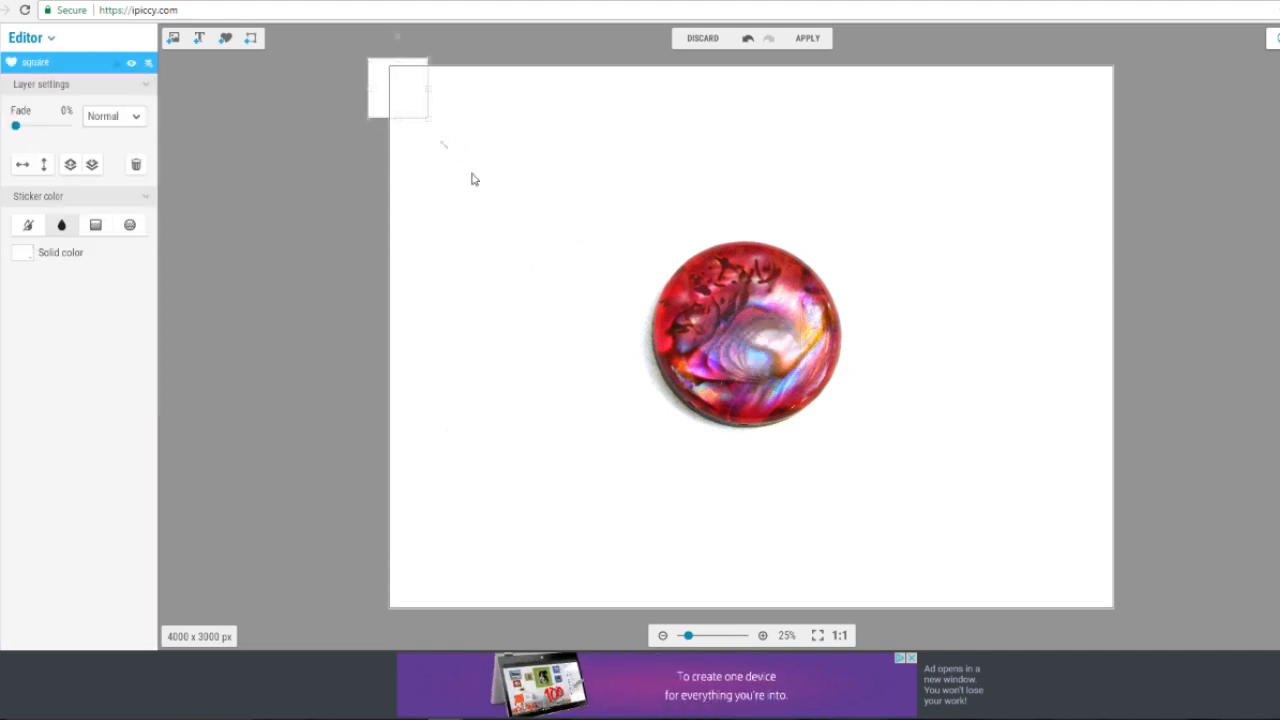
pyautogui.moveTo(474, 179); pyautogui.dragTo(922, 614)
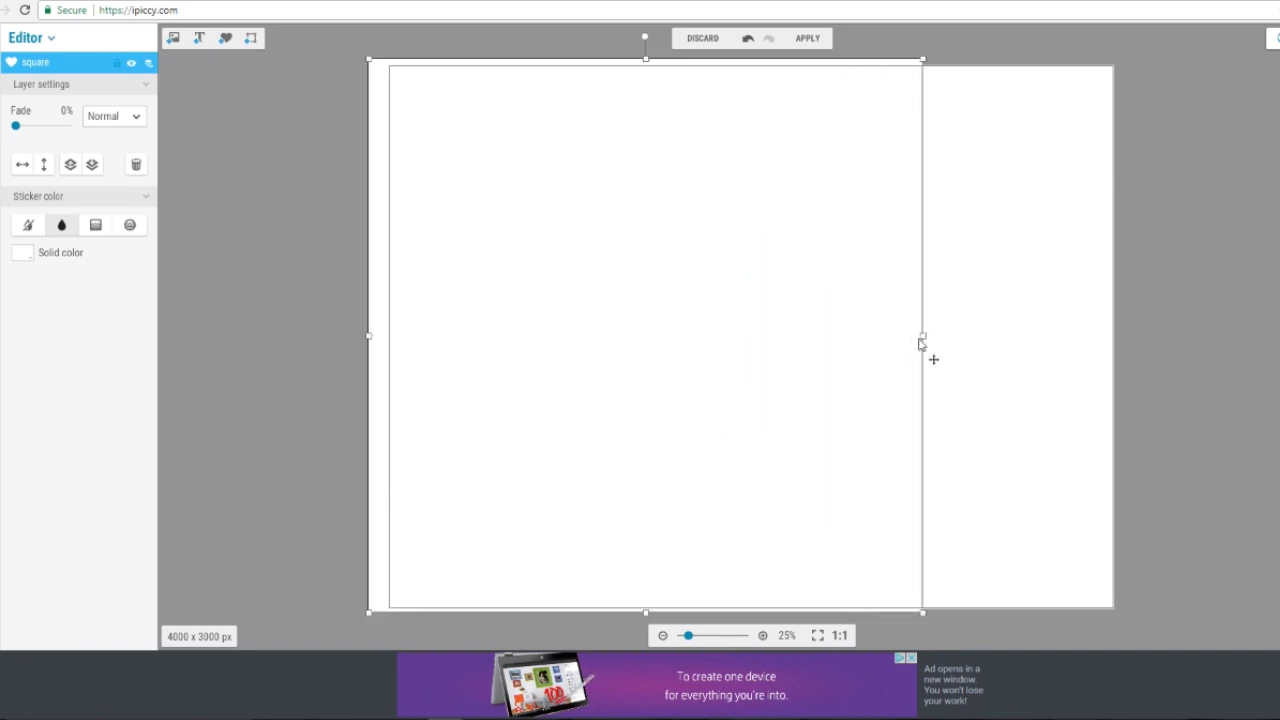
pyautogui.moveTo(923, 337); pyautogui.dragTo(1143, 354)
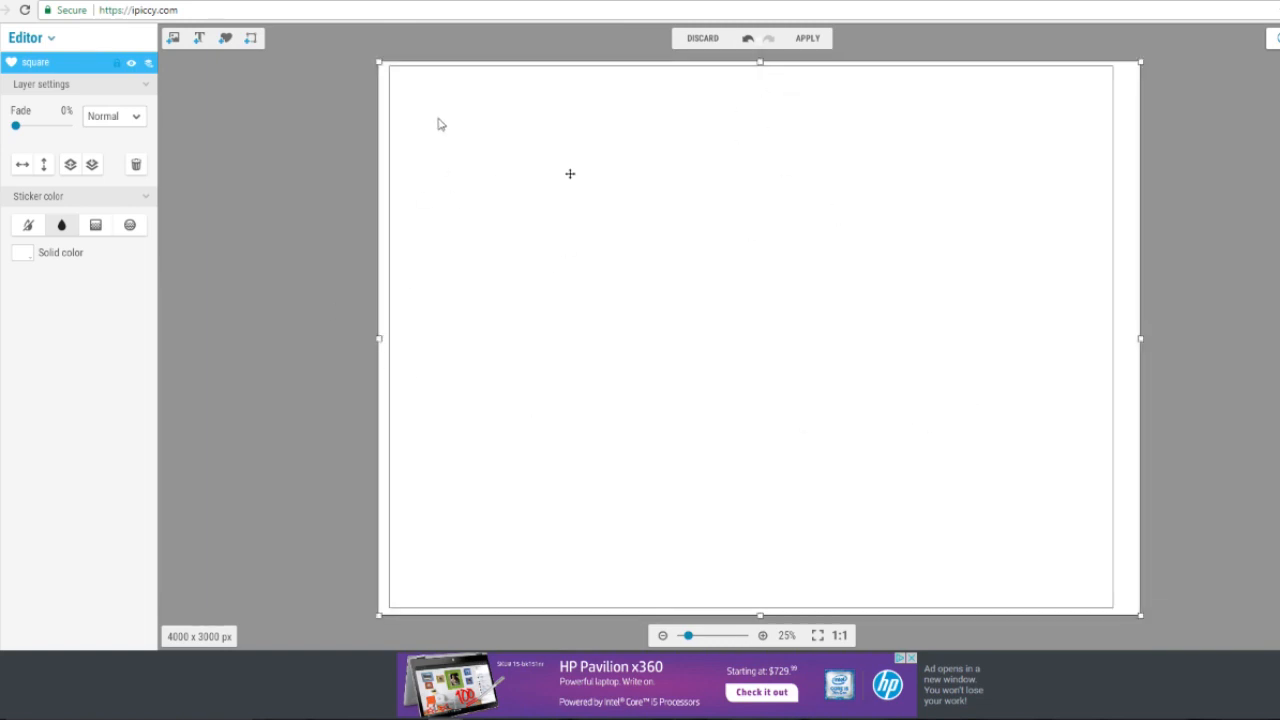
pyautogui.click(807, 38)
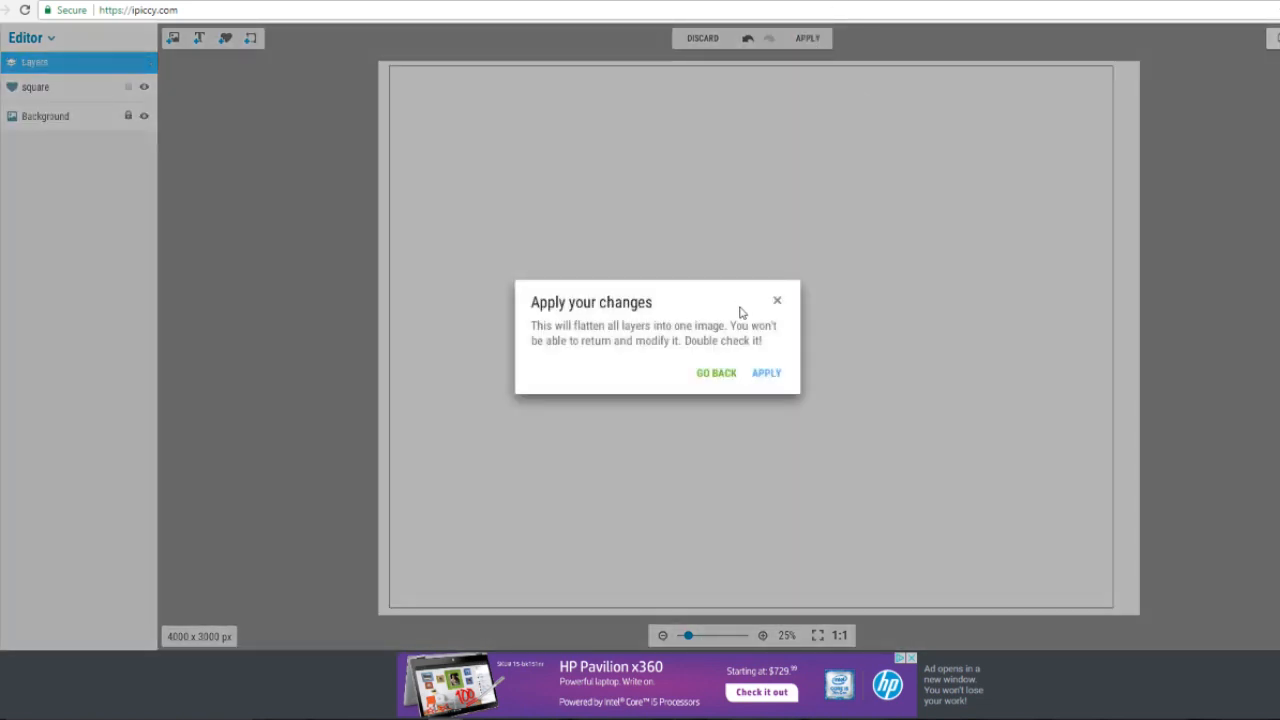
pyautogui.click(765, 375)
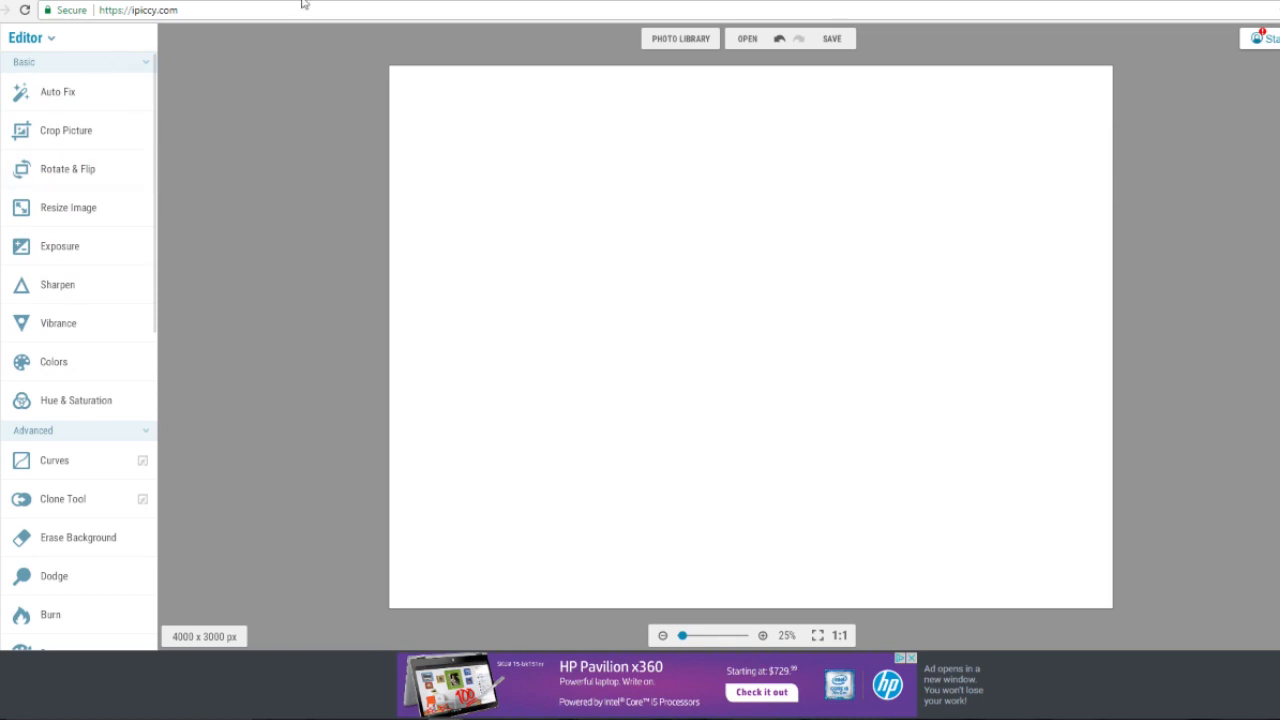
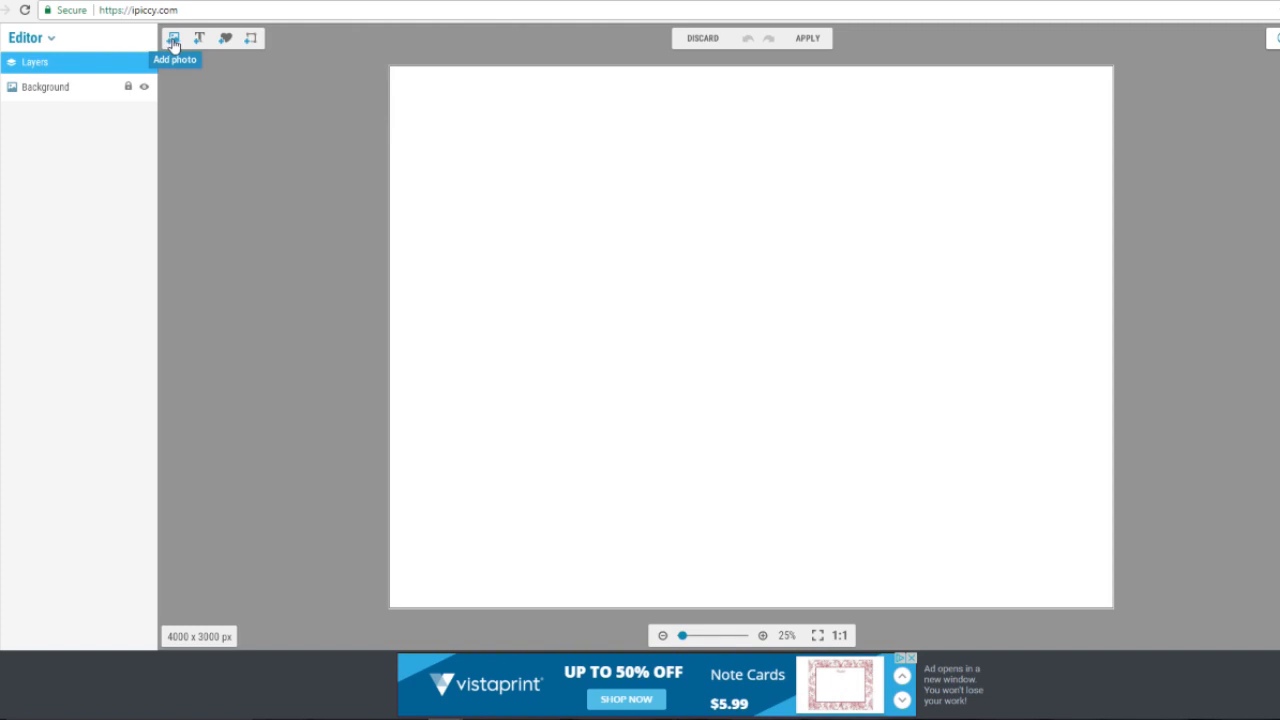
# Upload all the edited photos, DSCN0055 to DSCN0078, from the scene creator folder into the layered design's image library.
pyautogui.click(173, 42)
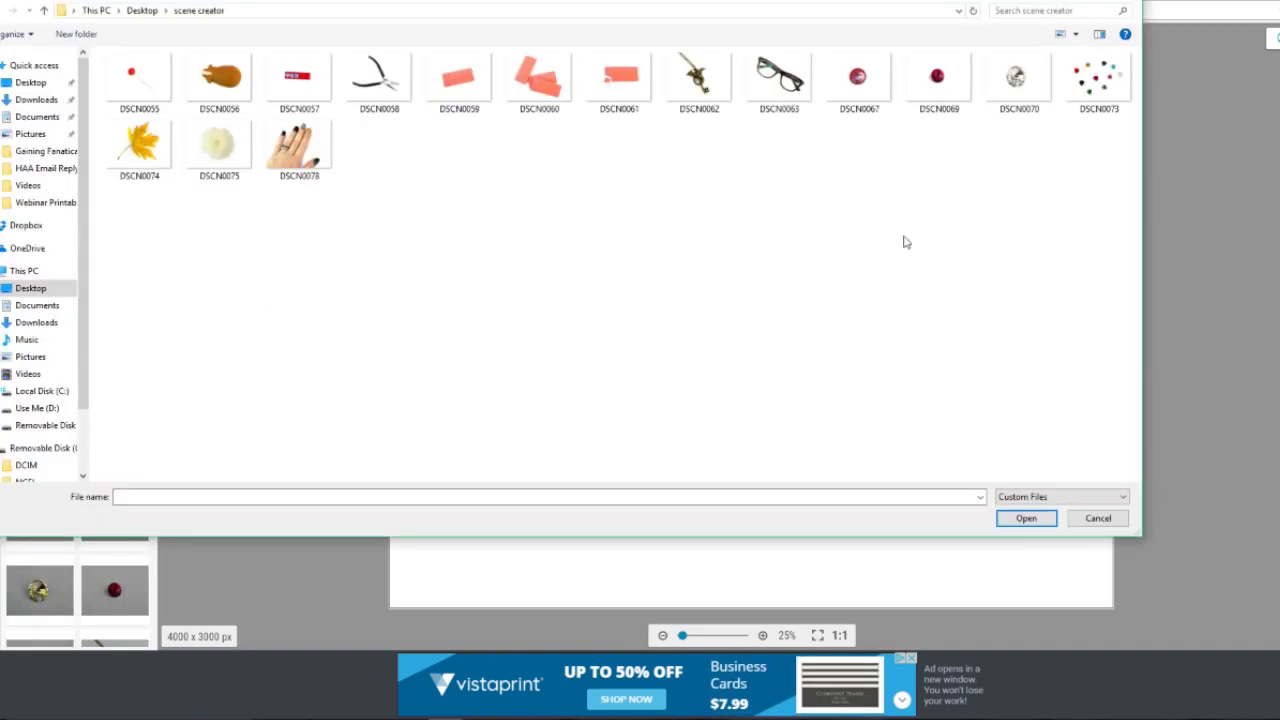
pyautogui.moveTo(1111, 377); pyautogui.dragTo(143, 50)
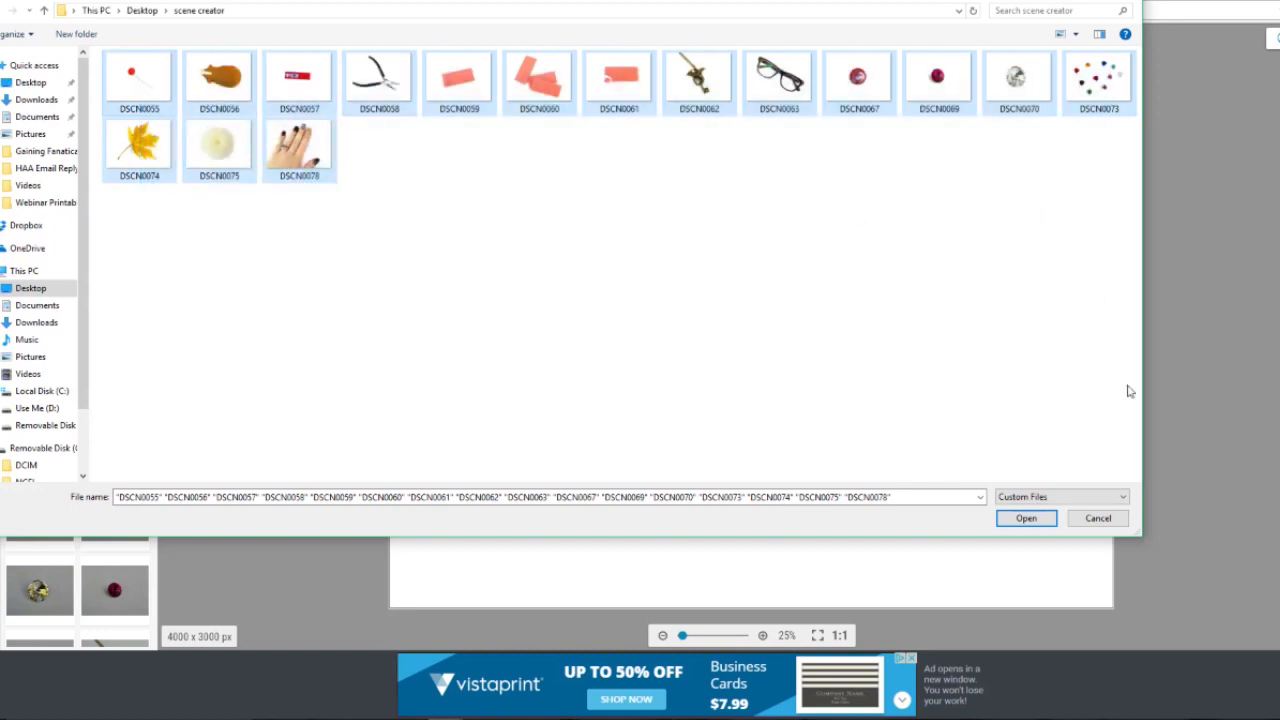
pyautogui.click(1027, 518)
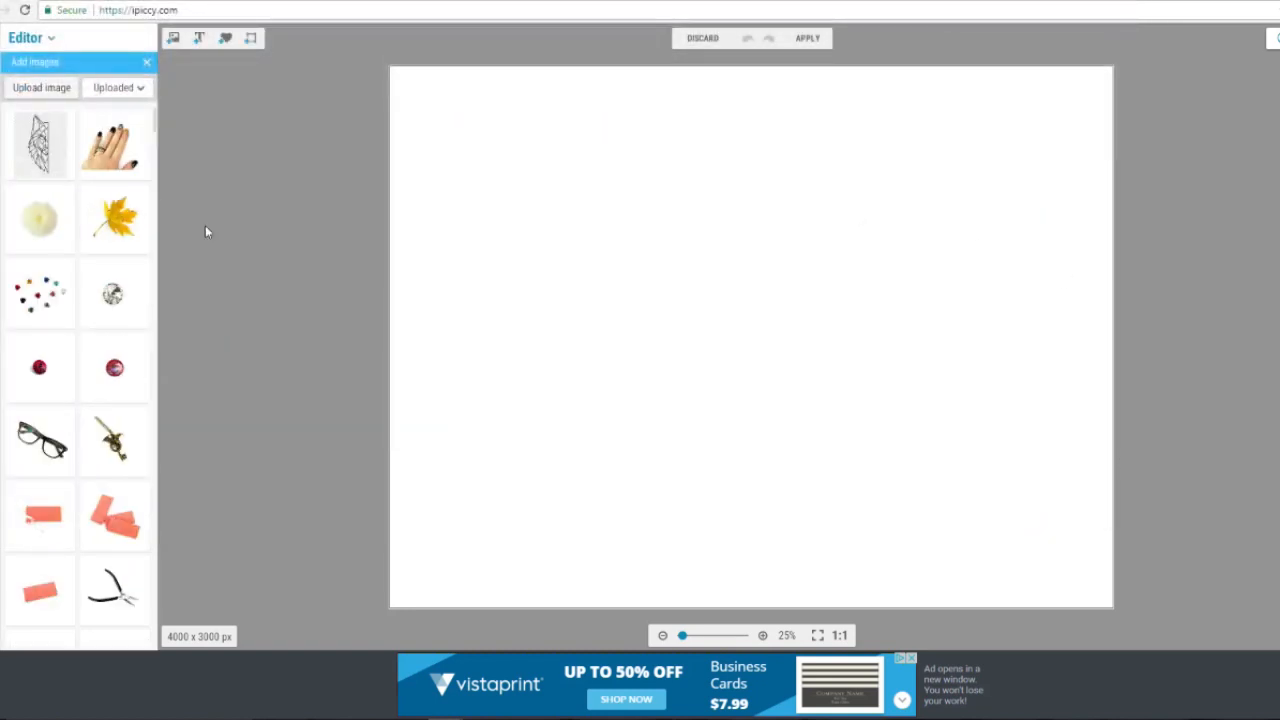
# Place the half wolf-head line drawing on the white canvas, enlarge it, and move it left of centre.
pyautogui.moveTo(38, 158)
pyautogui.mouseDown()
pyautogui.moveTo(470, 240)
pyautogui.moveTo(250, 216)
pyautogui.moveTo(40, 160)
pyautogui.moveTo(903, 320)
pyautogui.mouseUp()
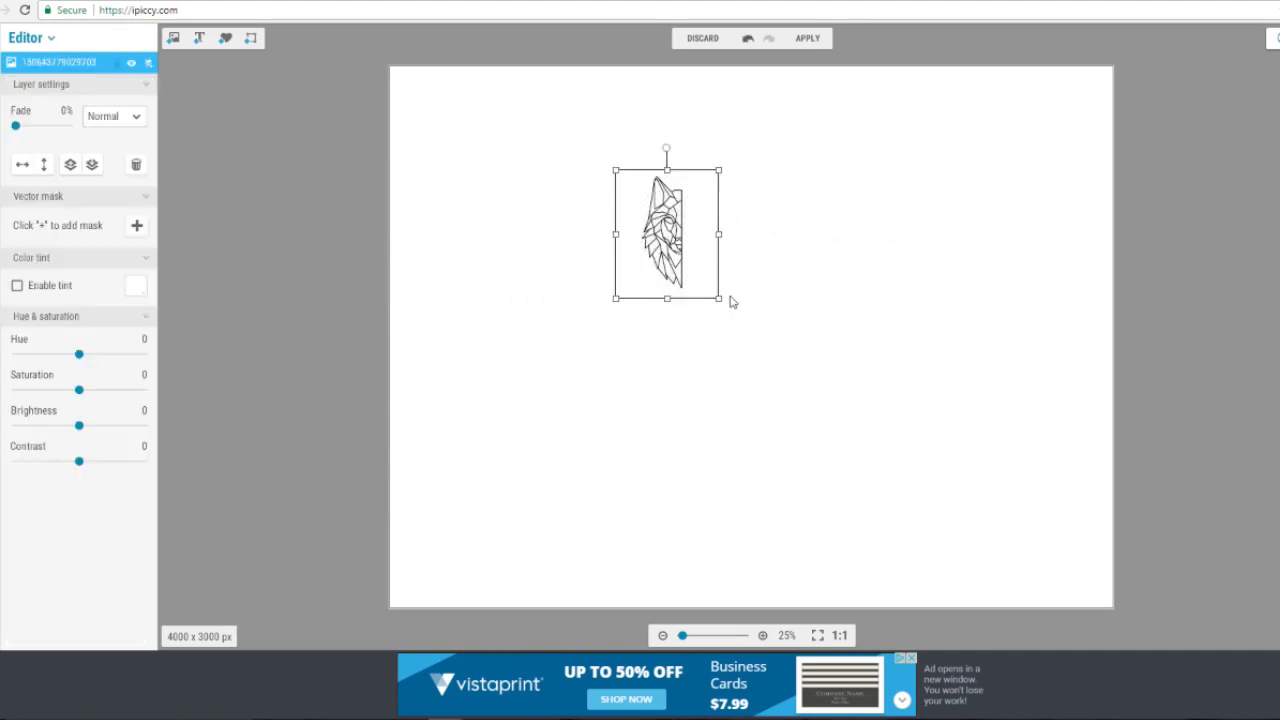
pyautogui.moveTo(720, 300); pyautogui.dragTo(1020, 569)
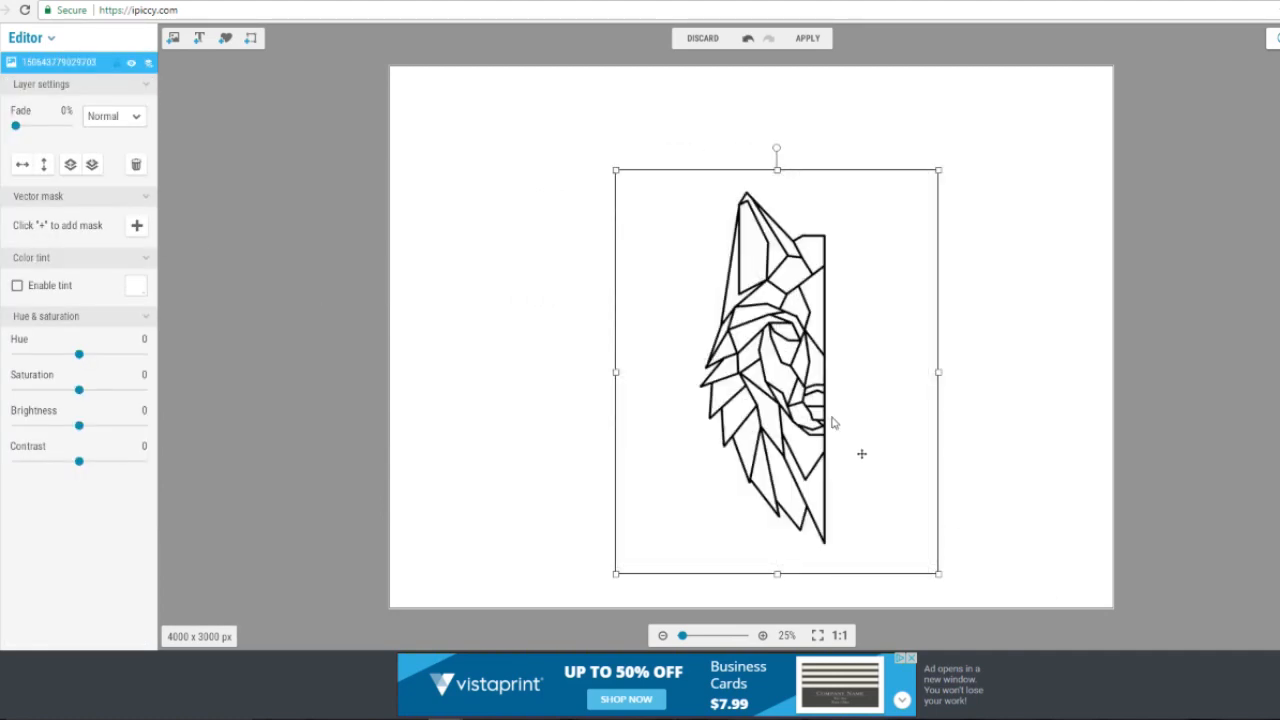
pyautogui.moveTo(860, 451); pyautogui.dragTo(688, 375)
pyautogui.click(297, 274)
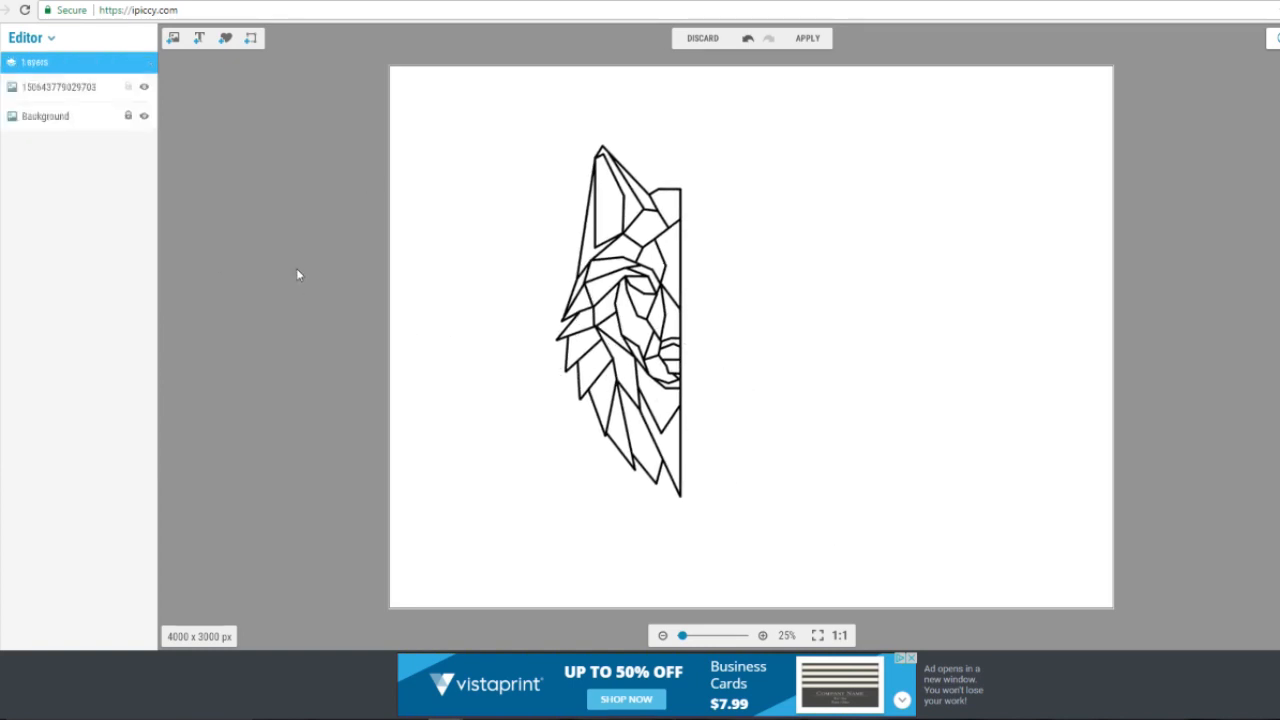
# Add the dragon key necklace photo to the canvas, enlarged and placed to the right of the wolf drawing.
pyautogui.click(173, 38)
pyautogui.click(115, 441)
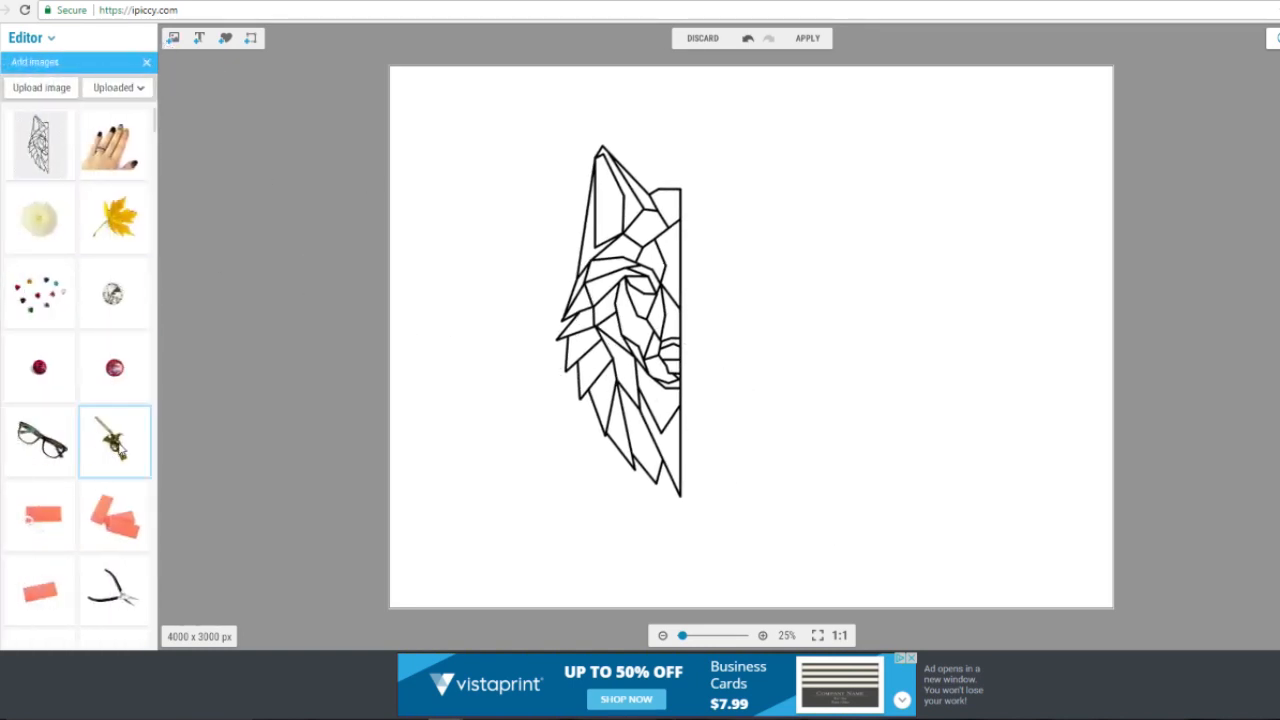
pyautogui.moveTo(903, 240)
pyautogui.mouseDown()
pyautogui.moveTo(1011, 371)
pyautogui.moveTo(1007, 325)
pyautogui.moveTo(823, 346)
pyautogui.moveTo(921, 338)
pyautogui.moveTo(386, 318)
pyautogui.moveTo(464, 300)
pyautogui.mouseUp()
pyautogui.click(974, 300)
pyautogui.moveTo(486, 236); pyautogui.dragTo(1057, 261)
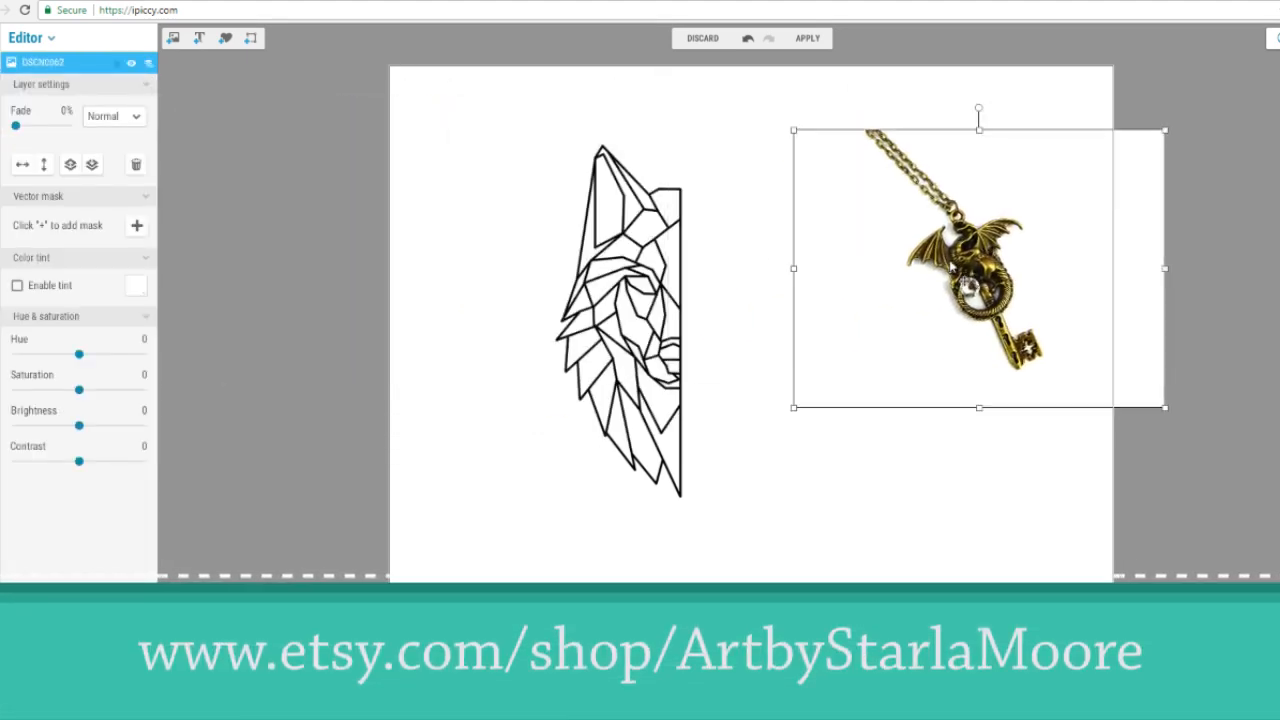
# Delete the necklace and wolf drawing layers from the canvas, and reopen the uploaded image library.
pyautogui.rightClick(972, 245)
pyautogui.click(1100, 251)
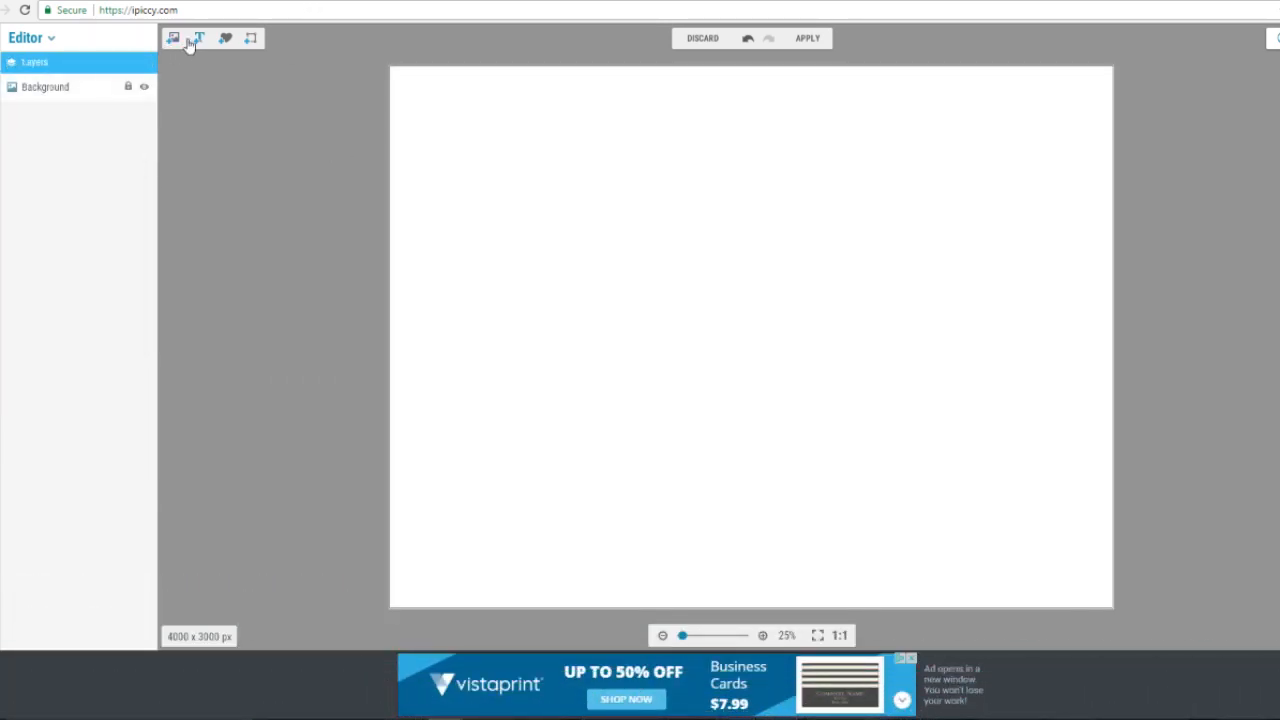
pyautogui.click(175, 40)
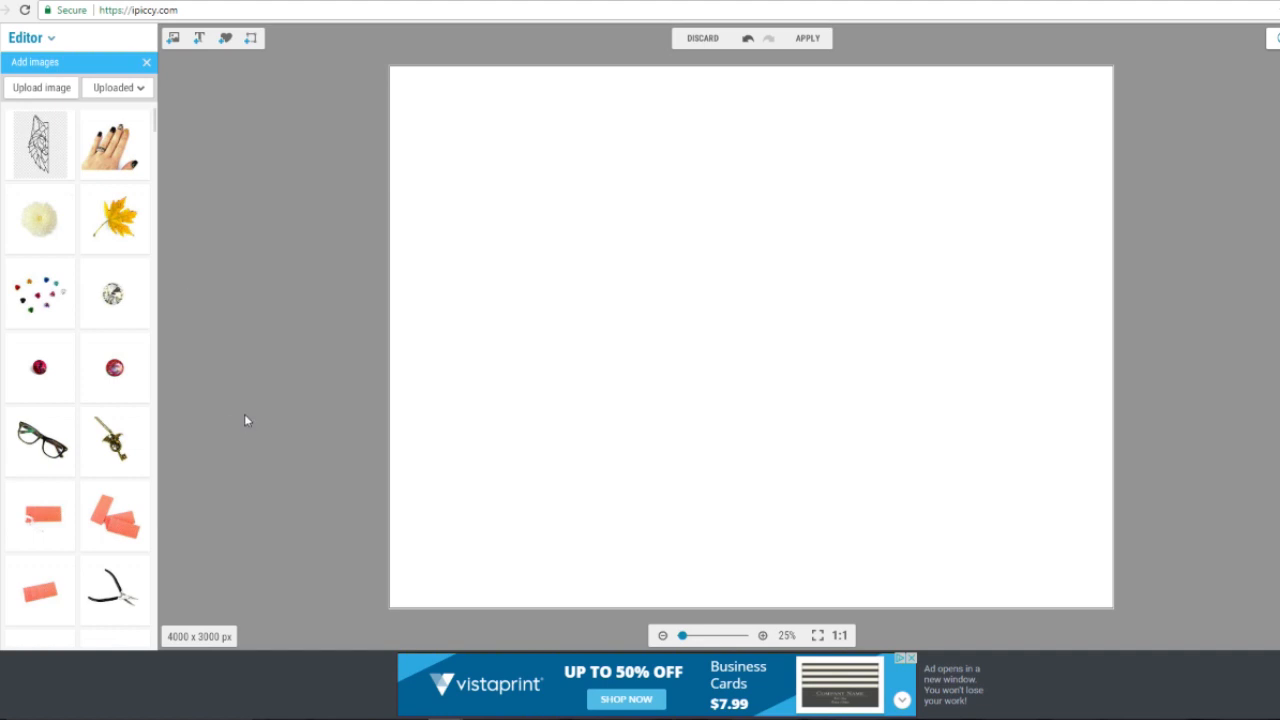
# Add the dragon key necklace and the group of pink wafers from the uploaded images to the canvas, spaced apart.
pyautogui.click(106, 452)
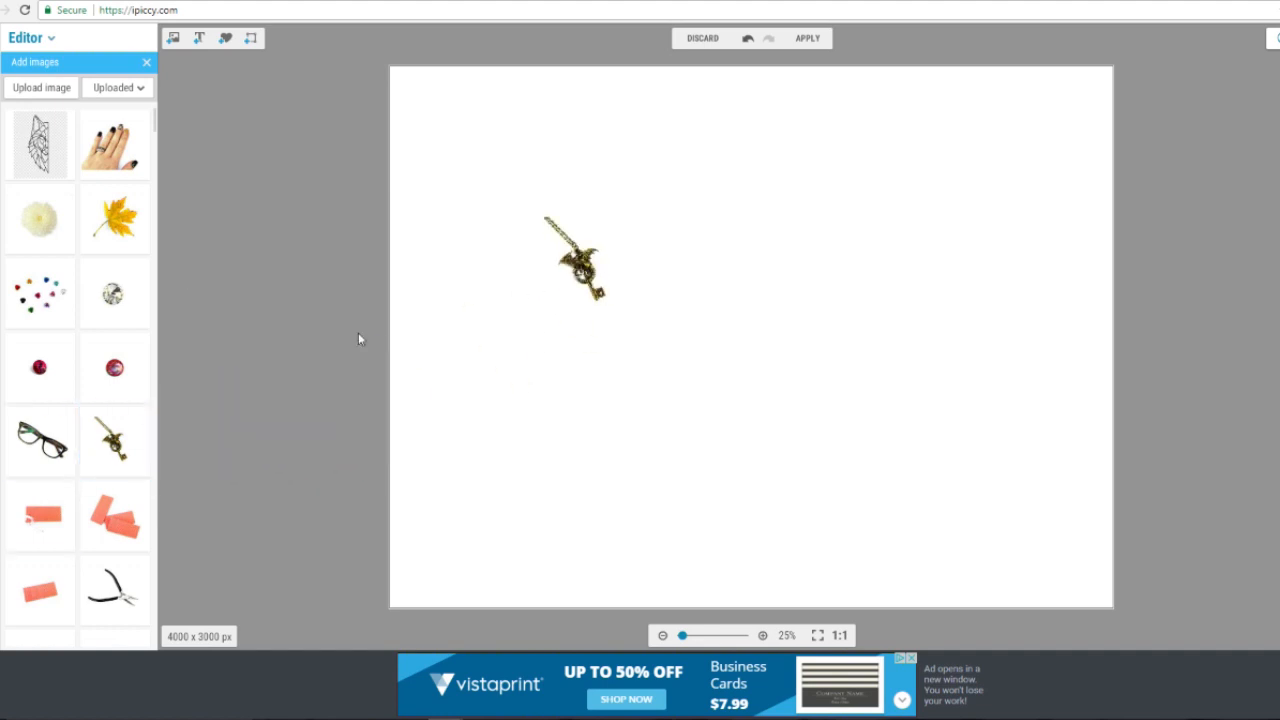
pyautogui.click(115, 515)
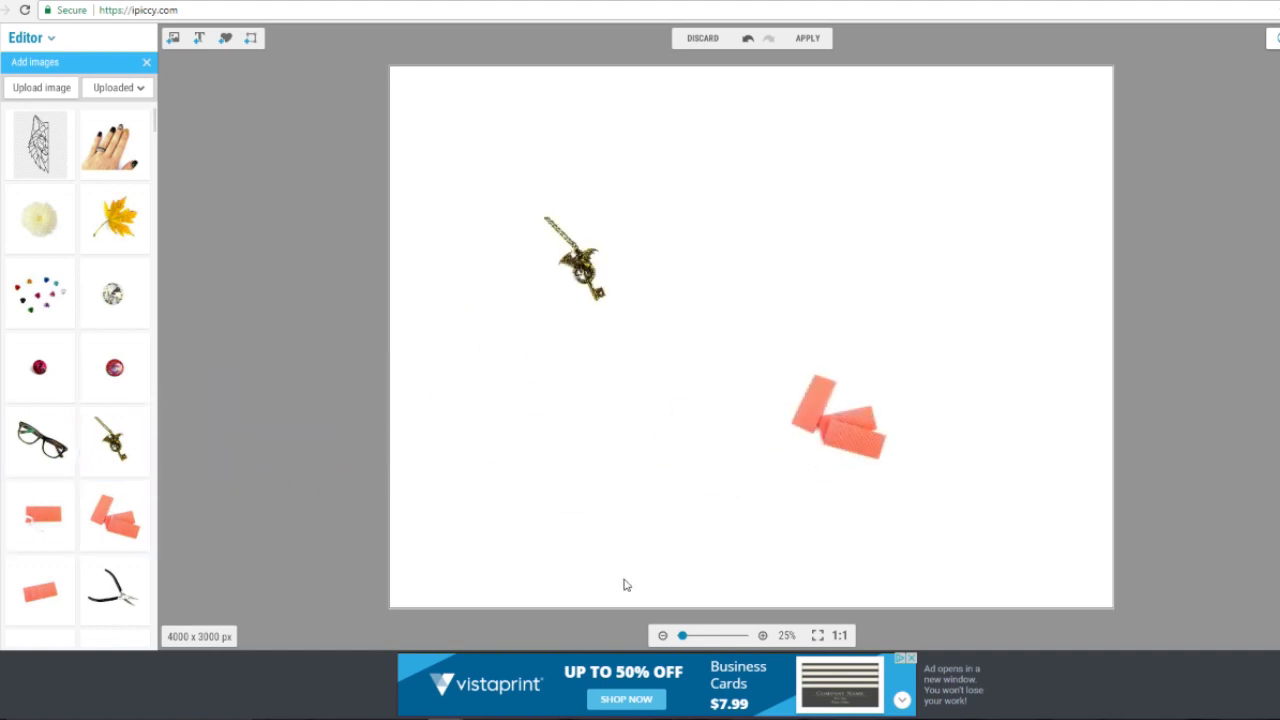
pyautogui.moveTo(867, 416)
pyautogui.mouseDown()
pyautogui.moveTo(625, 254)
pyautogui.moveTo(596, 286)
pyautogui.moveTo(950, 397)
pyautogui.mouseUp()
# Enlarge the necklace and wafer layers, with the necklace at the canvas's upper left and the wafers beside it.
pyautogui.click(590, 289)
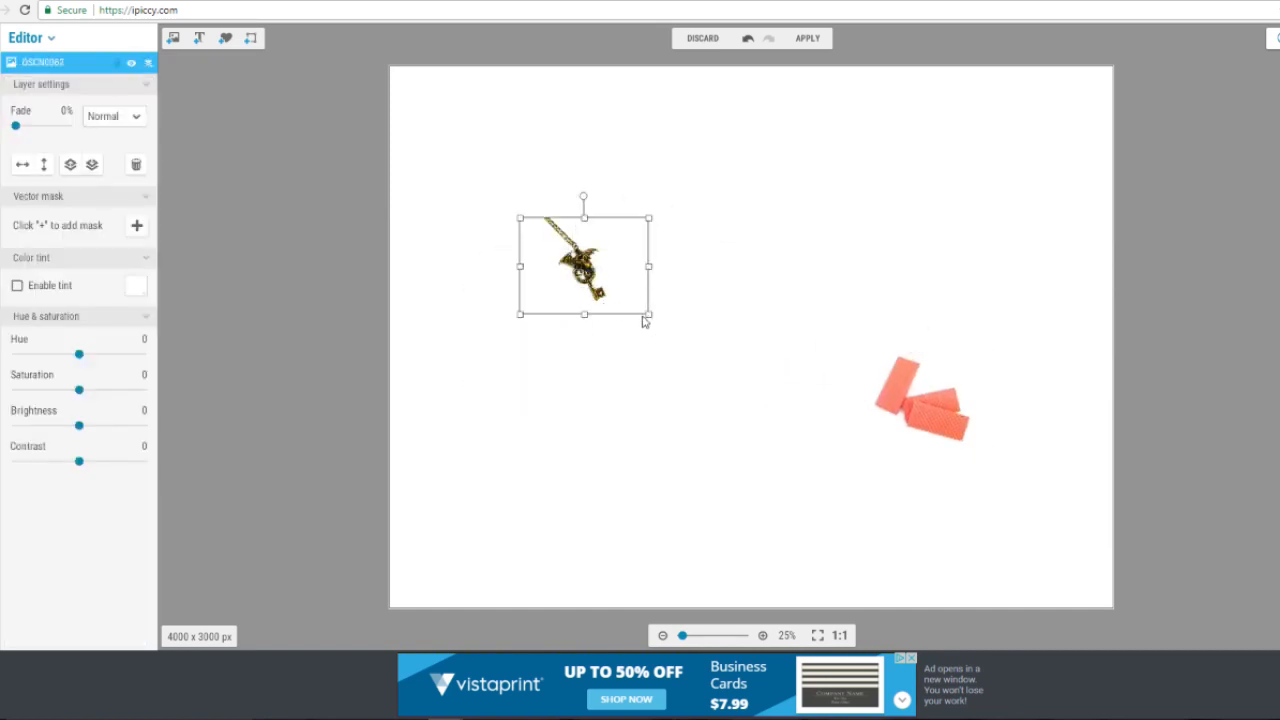
pyautogui.click(641, 323)
pyautogui.click(563, 284)
pyautogui.moveTo(520, 316); pyautogui.dragTo(200, 553)
pyautogui.moveTo(480, 391); pyautogui.dragTo(581, 299)
pyautogui.moveTo(950, 422)
pyautogui.mouseDown()
pyautogui.moveTo(745, 400)
pyautogui.moveTo(623, 298)
pyautogui.moveTo(535, 316)
pyautogui.moveTo(829, 529)
pyautogui.mouseUp()
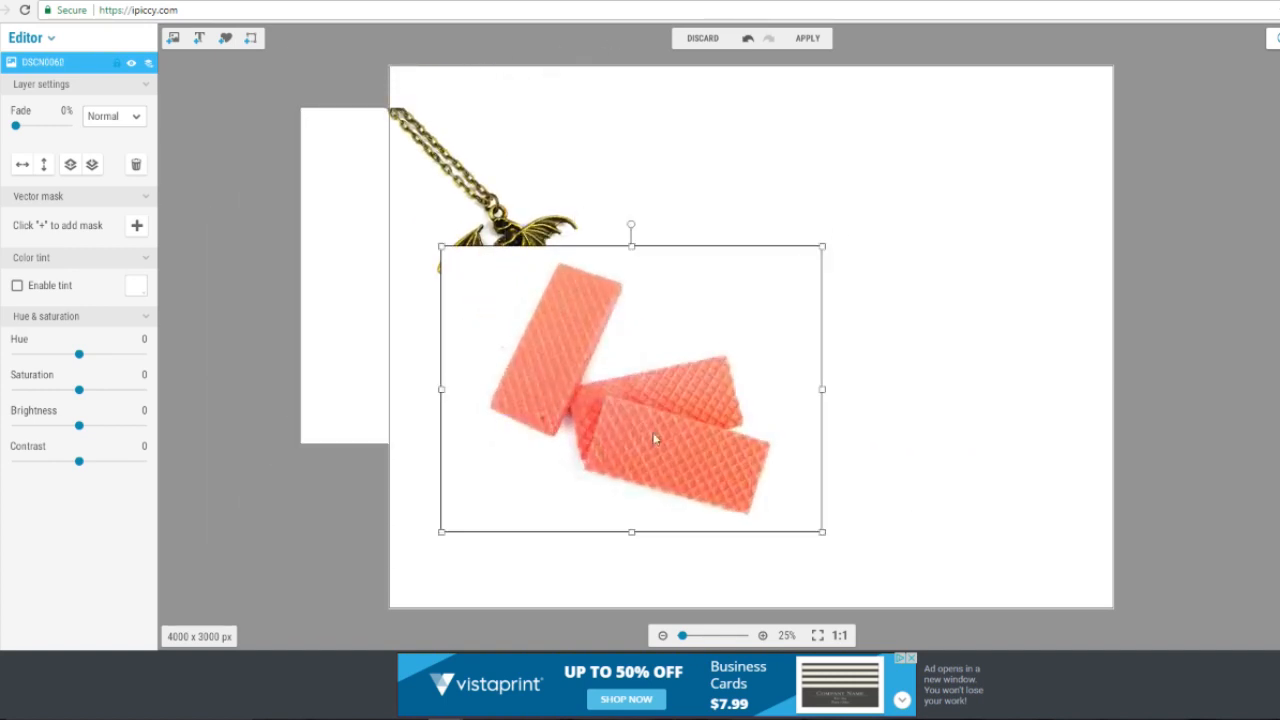
pyautogui.moveTo(655, 425)
pyautogui.mouseDown()
pyautogui.moveTo(721, 359)
pyautogui.moveTo(569, 345)
pyautogui.moveTo(690, 316)
pyautogui.mouseUp()
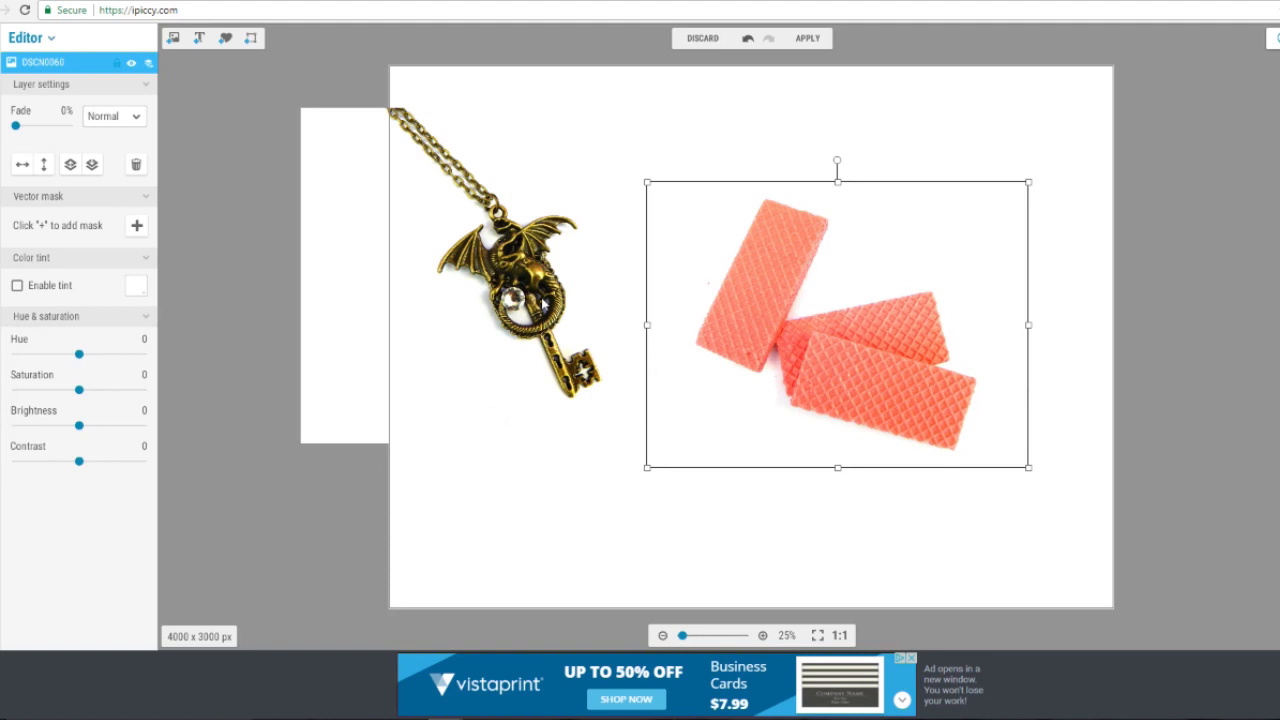
# Shift the necklace layer into the canvas's upper-left corner and set its blend mode to Multiply.
pyautogui.click(433, 232)
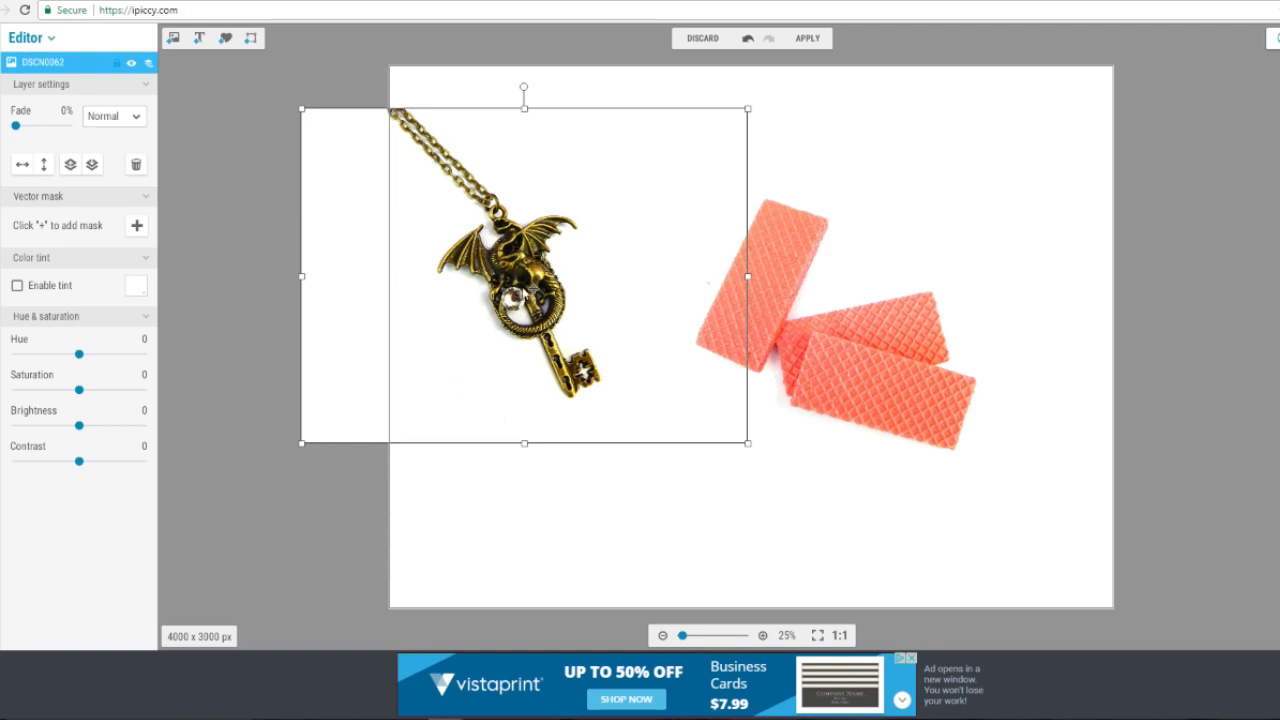
pyautogui.moveTo(455, 320); pyautogui.dragTo(425, 268)
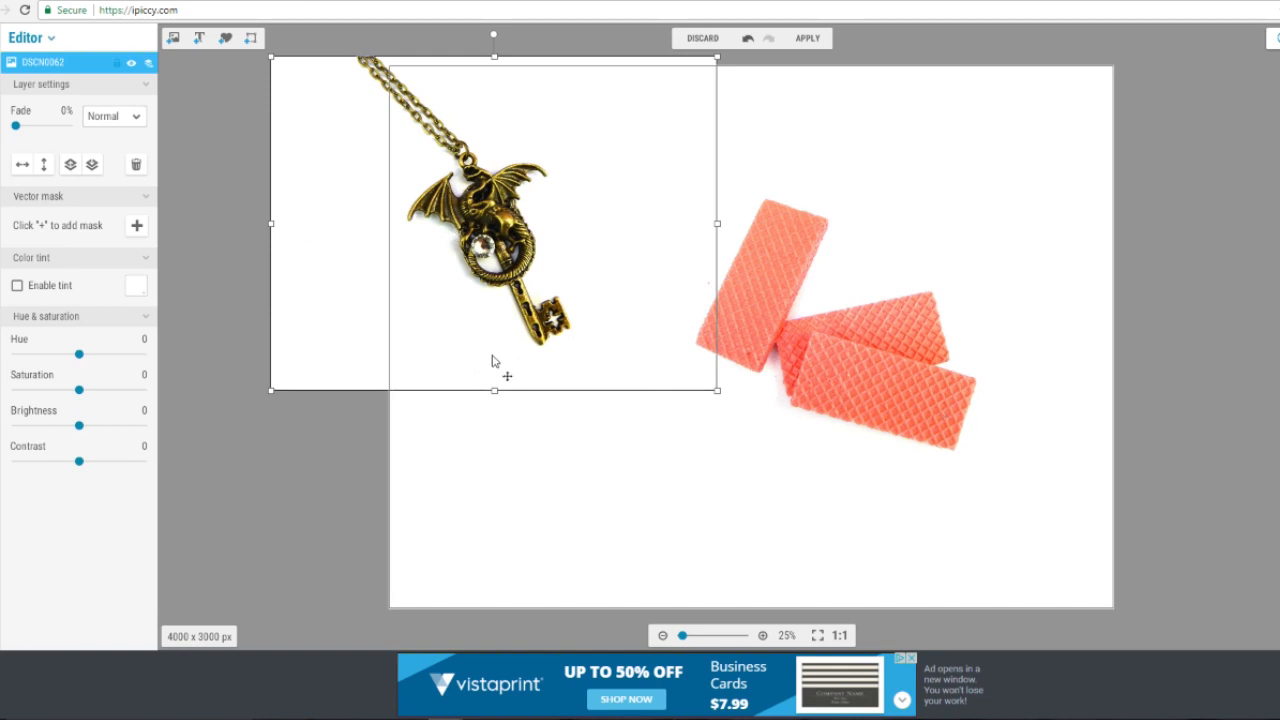
pyautogui.moveTo(547, 218); pyautogui.dragTo(569, 225)
pyautogui.click(110, 117)
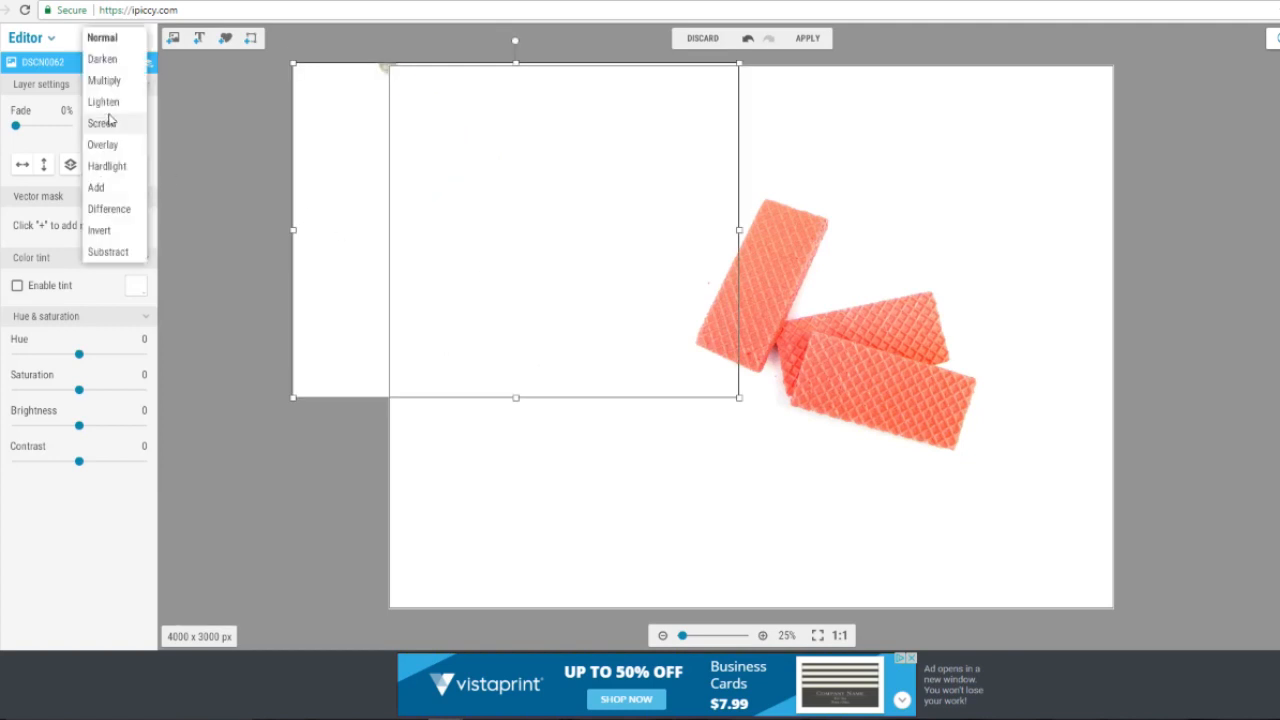
pyautogui.click(232, 173)
pyautogui.moveTo(533, 229); pyautogui.dragTo(525, 222)
# Overlap the wafer layer with the necklace and set the wafers' blend mode to Multiply.
pyautogui.click(981, 344)
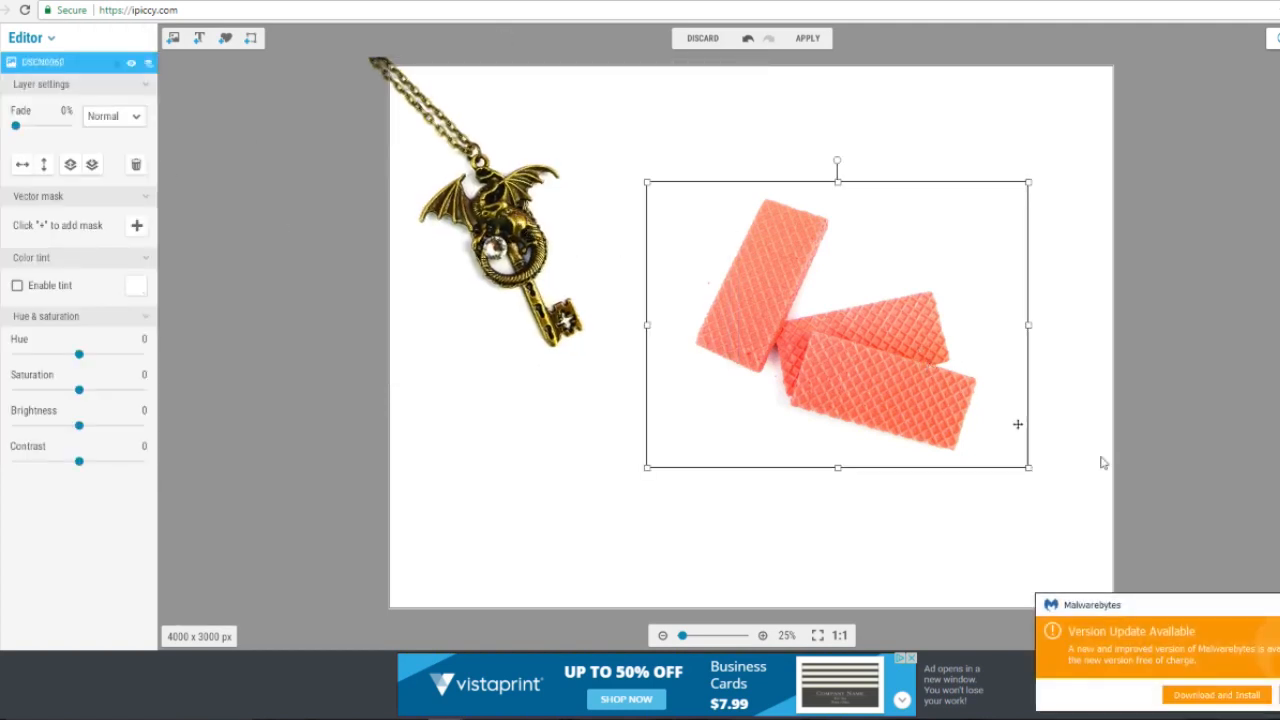
pyautogui.moveTo(868, 388); pyautogui.dragTo(833, 307)
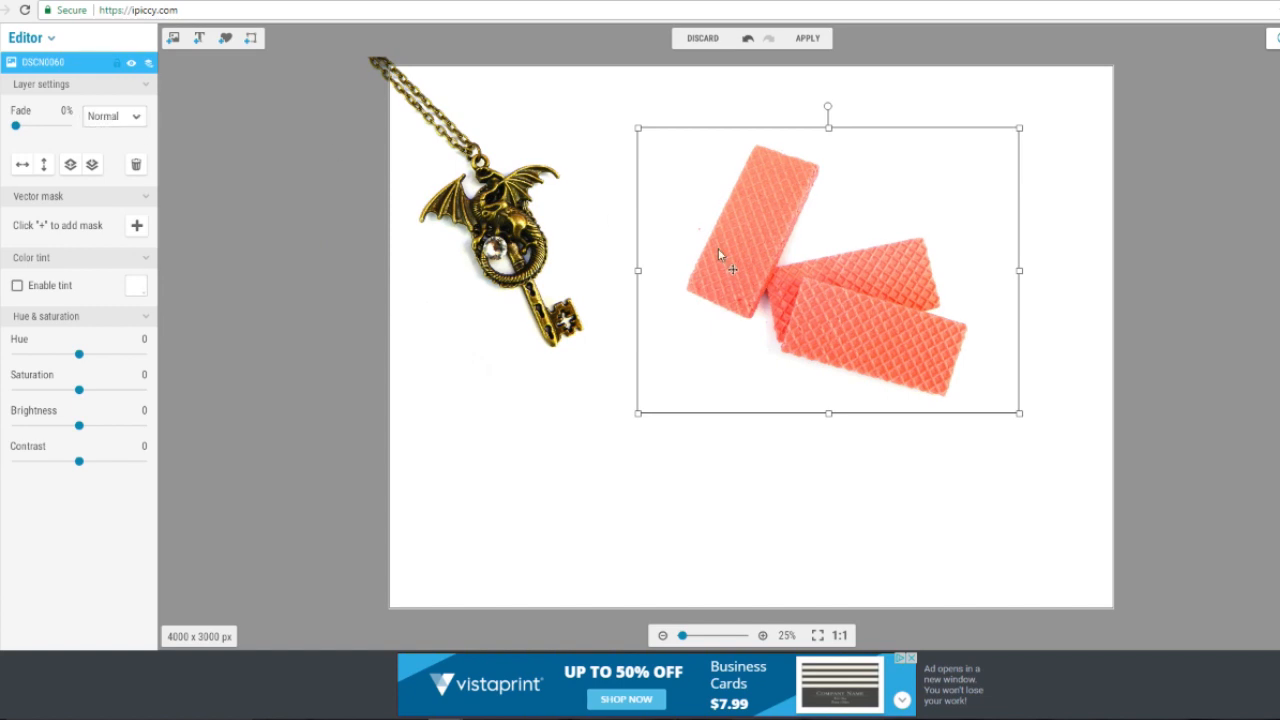
pyautogui.moveTo(718, 250); pyautogui.dragTo(535, 275)
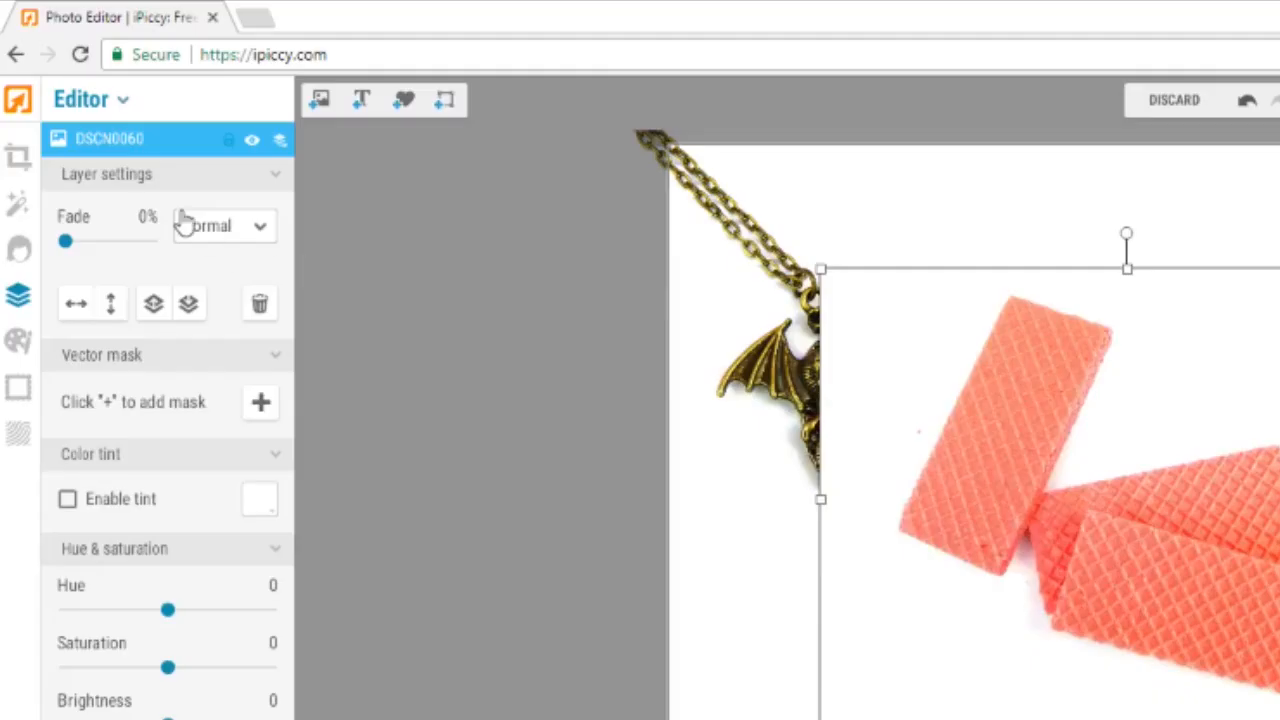
pyautogui.click(230, 232)
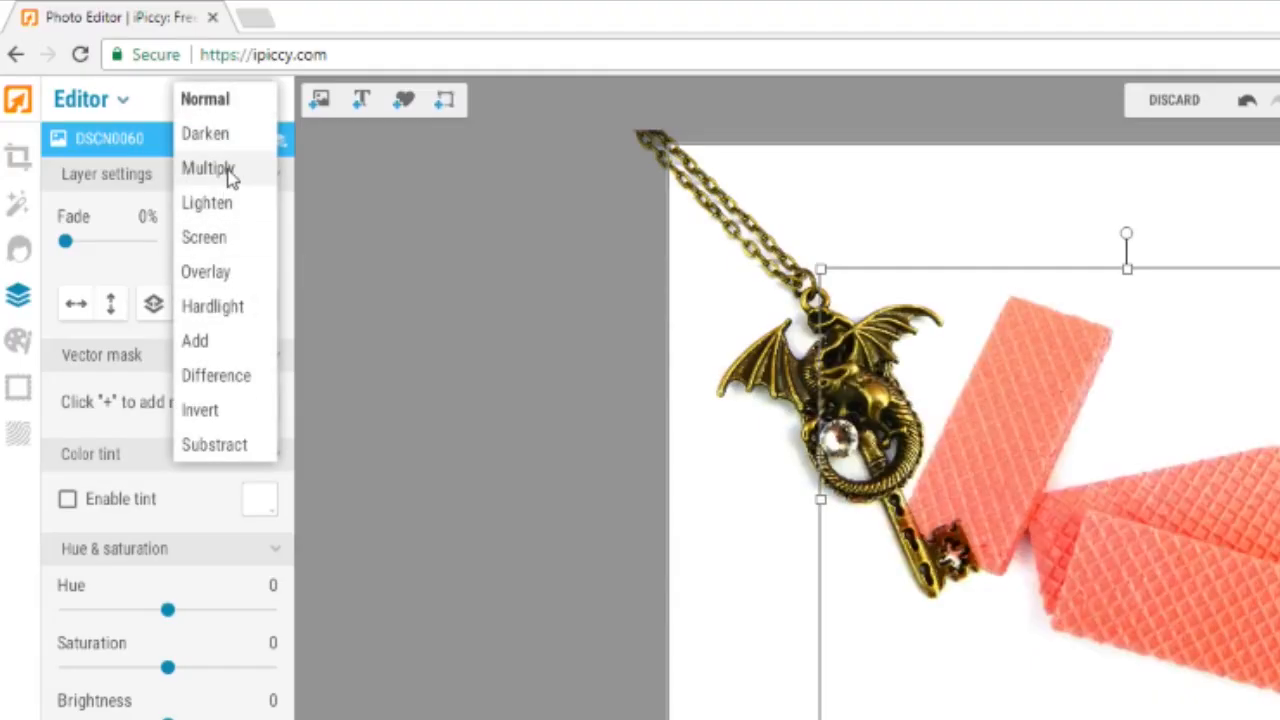
pyautogui.click(229, 170)
# Rotate the wafers so the front one lies level, and place them in the canvas's upper-right corner.
pyautogui.moveTo(694, 340); pyautogui.dragTo(865, 359)
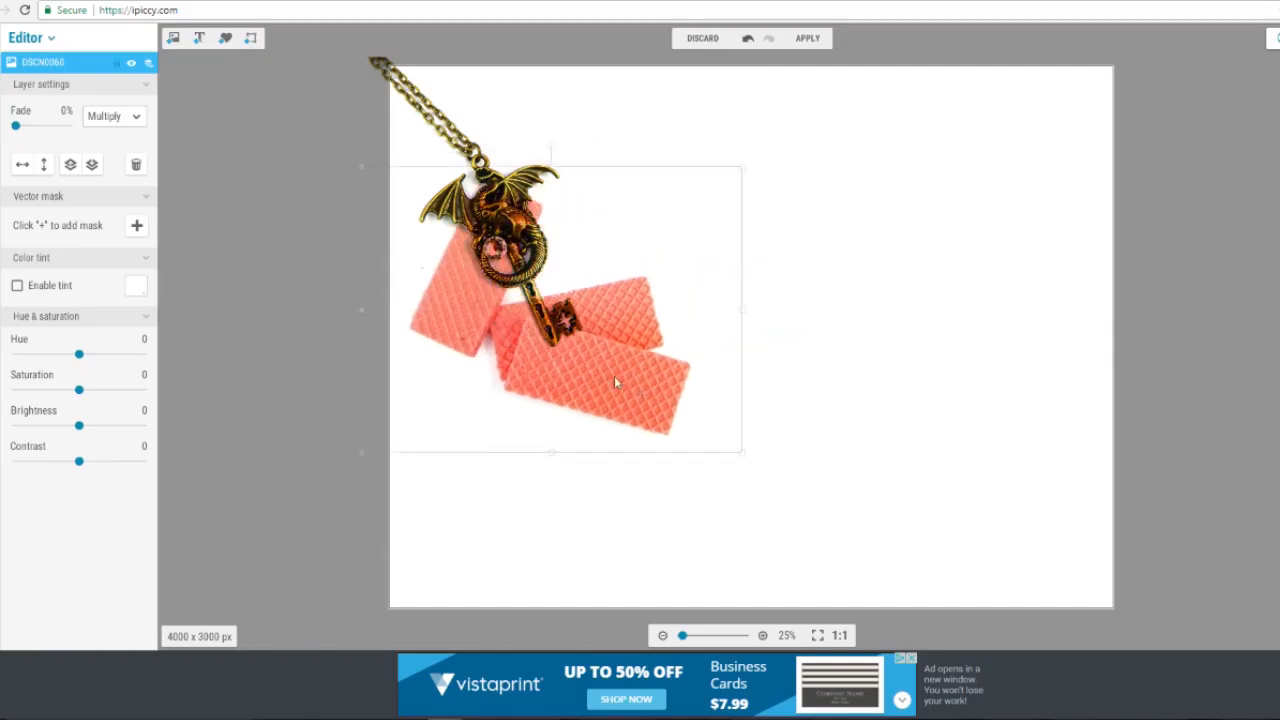
pyautogui.moveTo(871, 148); pyautogui.dragTo(1006, 180)
pyautogui.moveTo(918, 340); pyautogui.dragTo(1035, 193)
# Move the necklace to the upper middle of the canvas beside the wafers, and rotate it so the key points straight down.
pyautogui.click(589, 254)
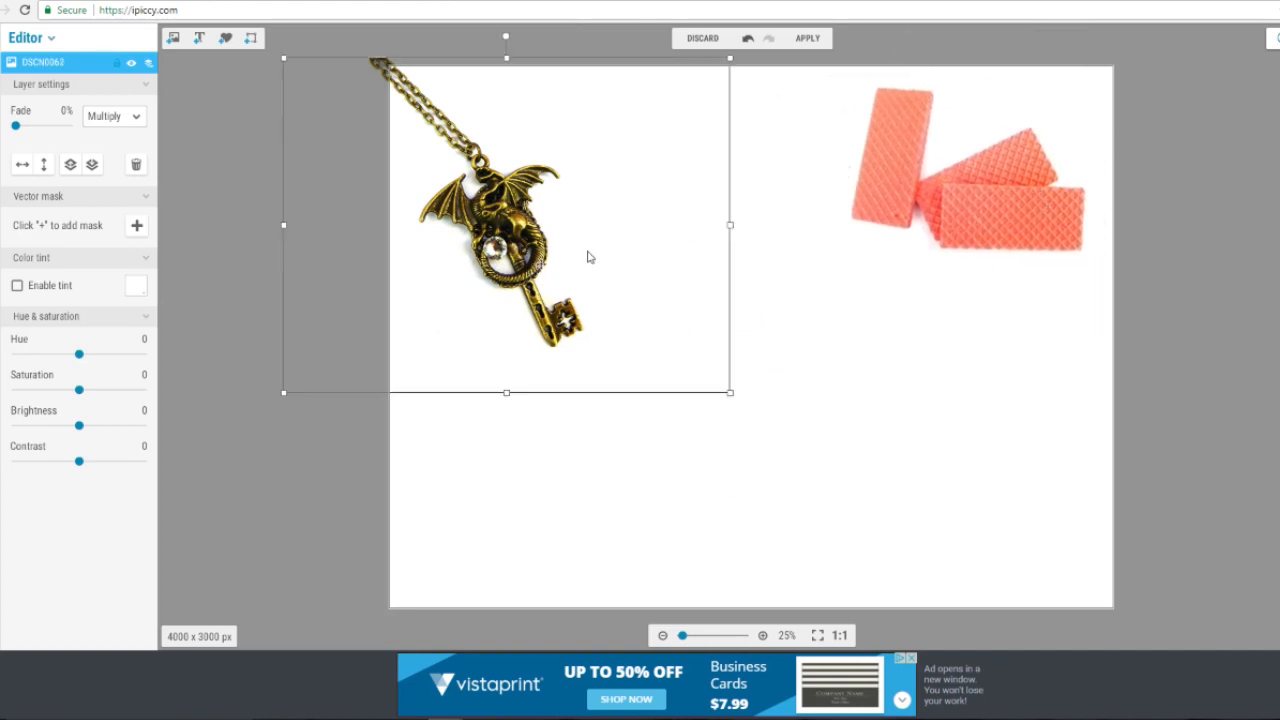
pyautogui.moveTo(589, 254); pyautogui.dragTo(691, 357)
pyautogui.moveTo(605, 140); pyautogui.dragTo(700, 345)
pyautogui.click(814, 420)
pyautogui.moveTo(760, 186); pyautogui.dragTo(826, 229)
pyautogui.moveTo(843, 112); pyautogui.dragTo(815, 100)
pyautogui.click(766, 452)
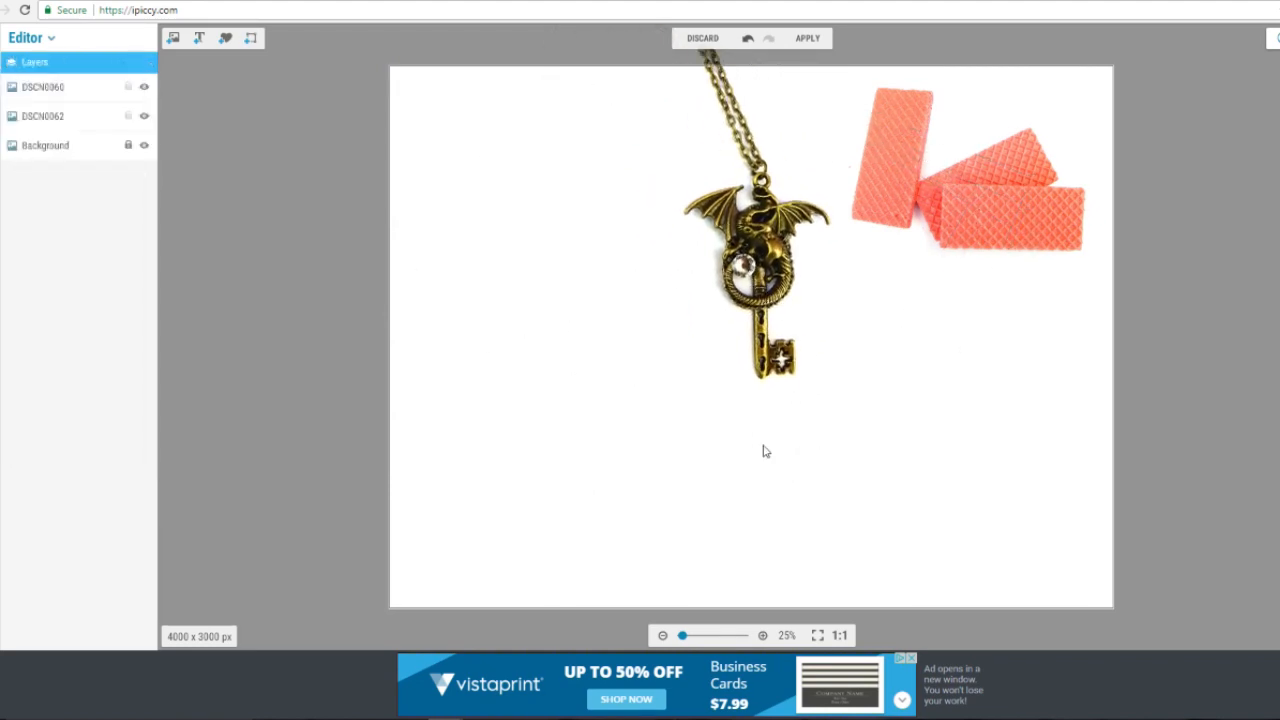
# Add the photo of the hand with painted nails and enlarge it to fill the canvas's lower-left corner.
pyautogui.click(173, 39)
pyautogui.click(114, 150)
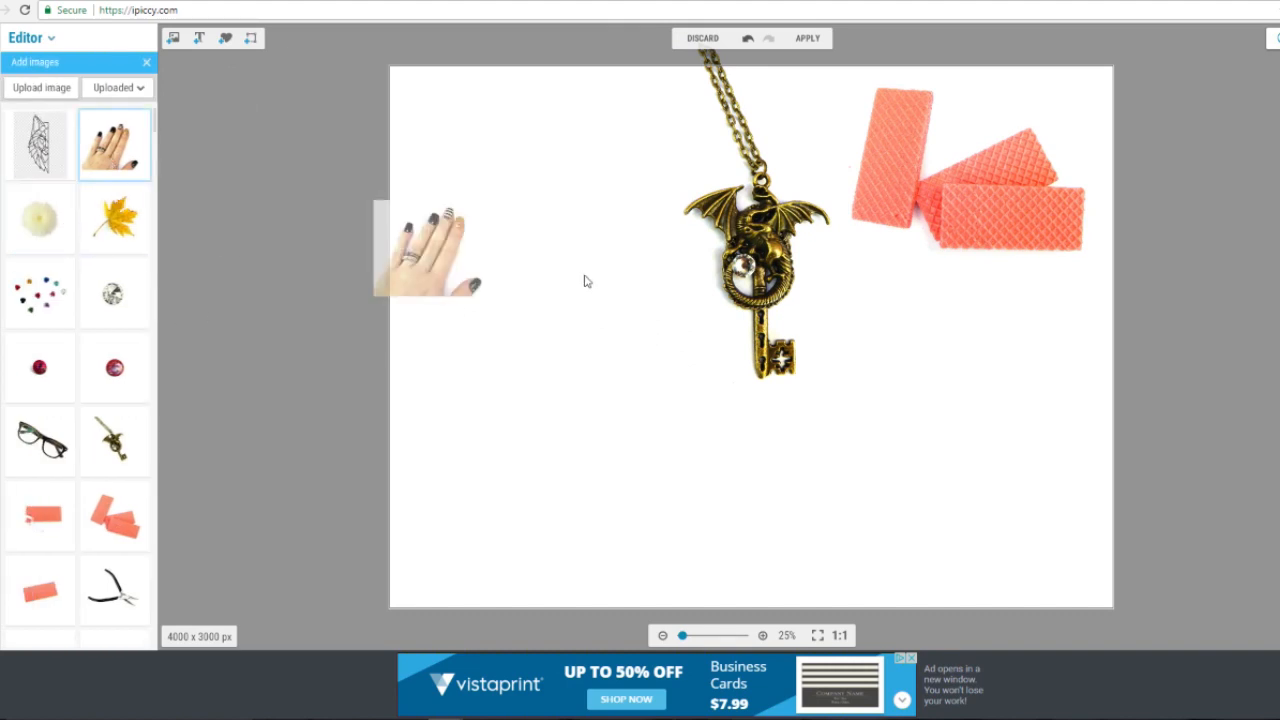
pyautogui.moveTo(622, 316); pyautogui.dragTo(948, 530)
pyautogui.click(494, 323)
pyautogui.click(512, 310)
pyautogui.moveTo(760, 520); pyautogui.dragTo(641, 601)
# Set the hand layer's blend mode to Multiply and nudge it slightly down and left.
pyautogui.click(114, 118)
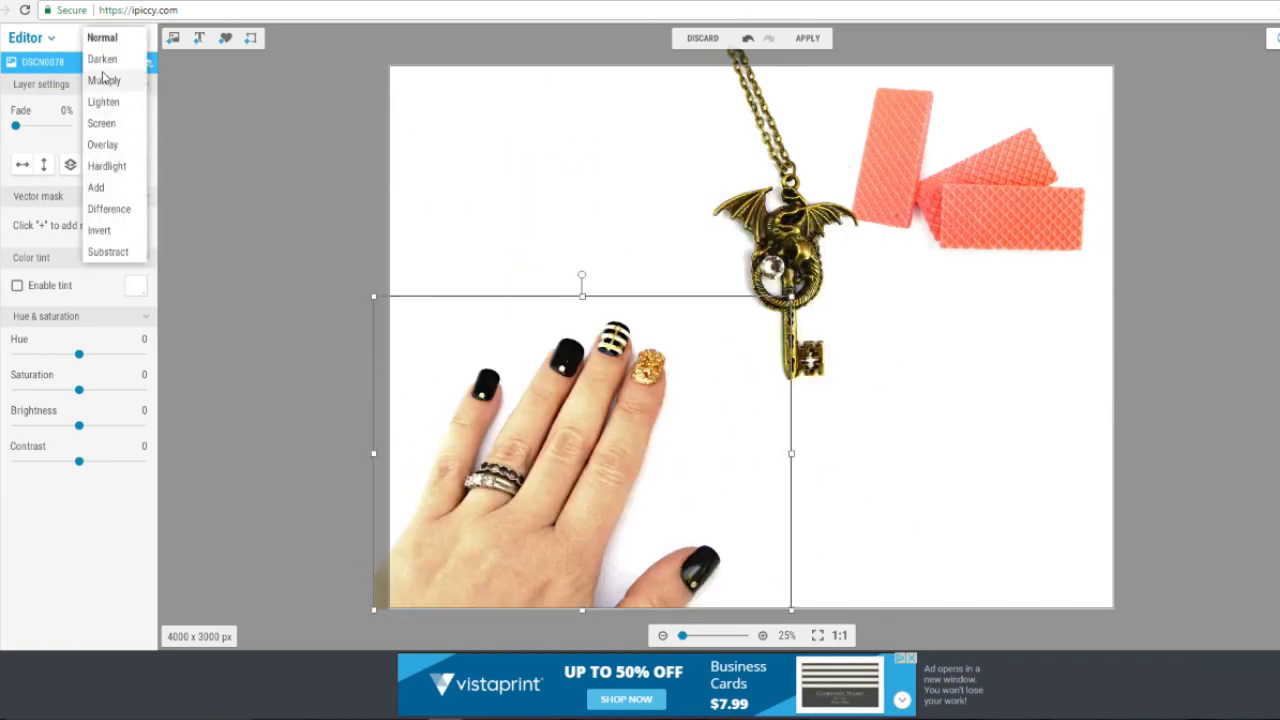
pyautogui.click(104, 73)
pyautogui.moveTo(622, 447); pyautogui.dragTo(613, 463)
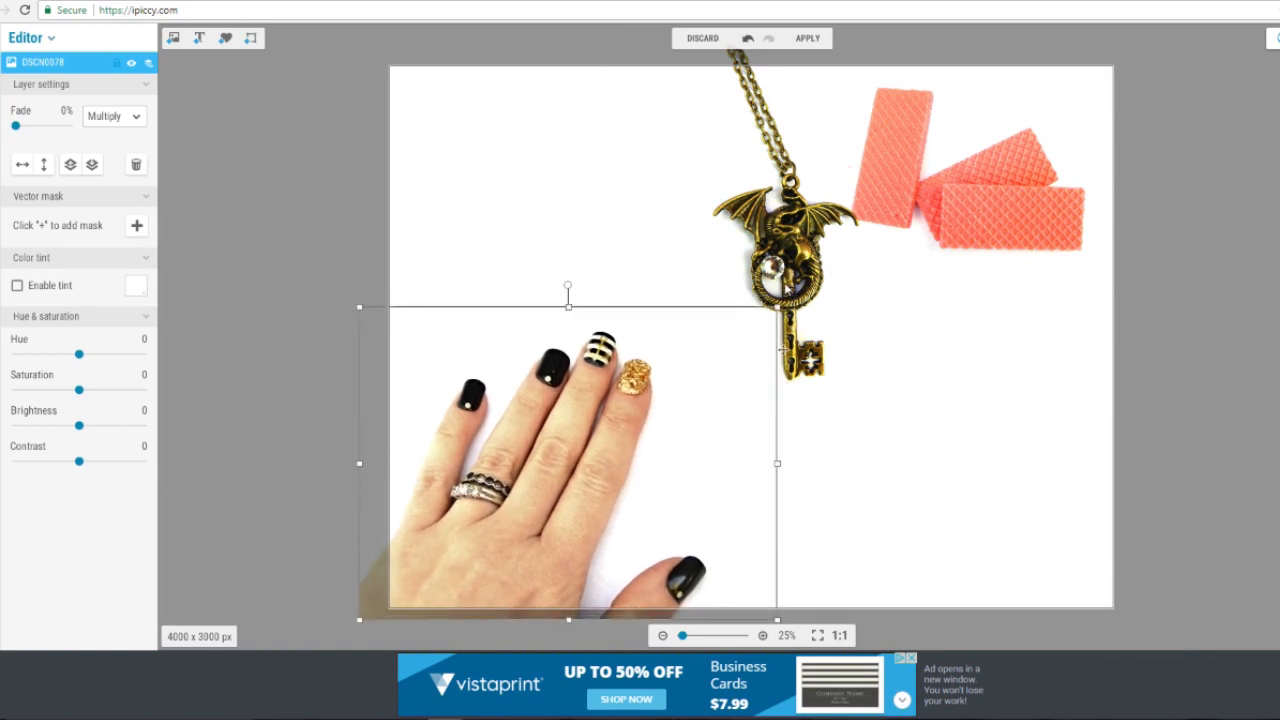
# Overlap the necklace with the hand's fingertips, and return it to the upper middle of the canvas near the wafers.
pyautogui.moveTo(780, 259); pyautogui.dragTo(592, 323)
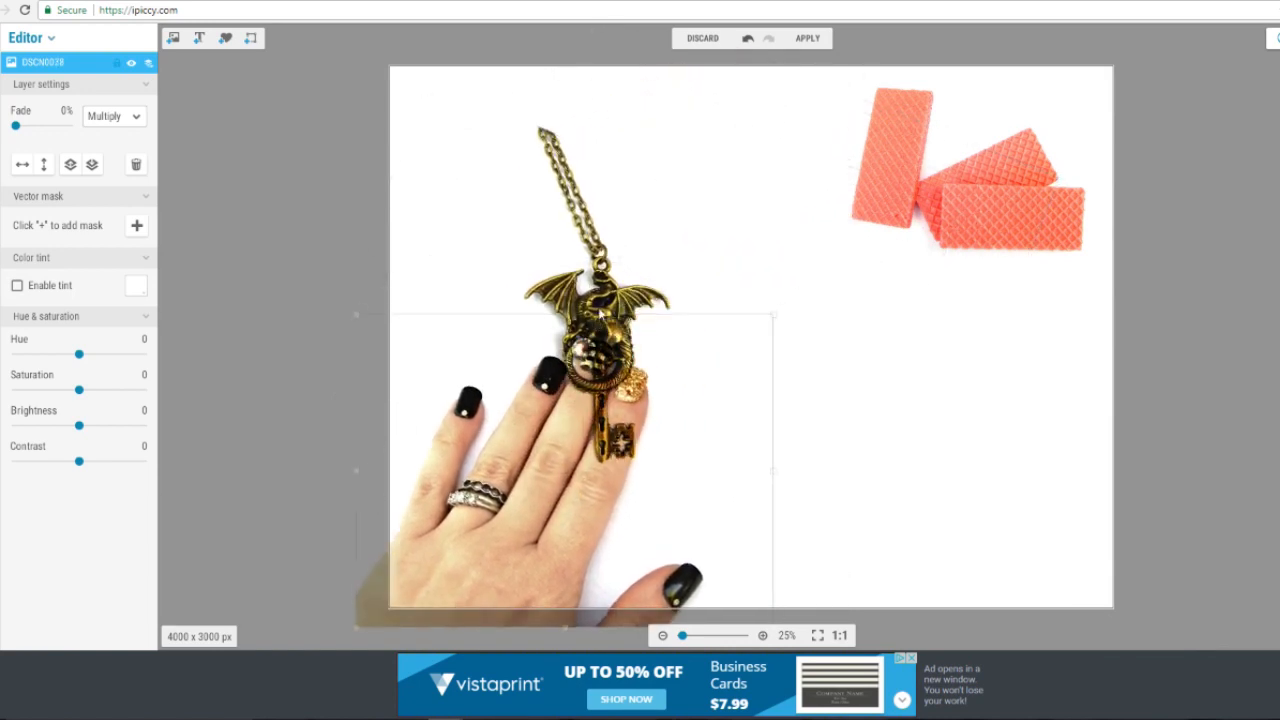
pyautogui.moveTo(588, 249); pyautogui.dragTo(756, 192)
pyautogui.moveTo(724, 286); pyautogui.dragTo(766, 272)
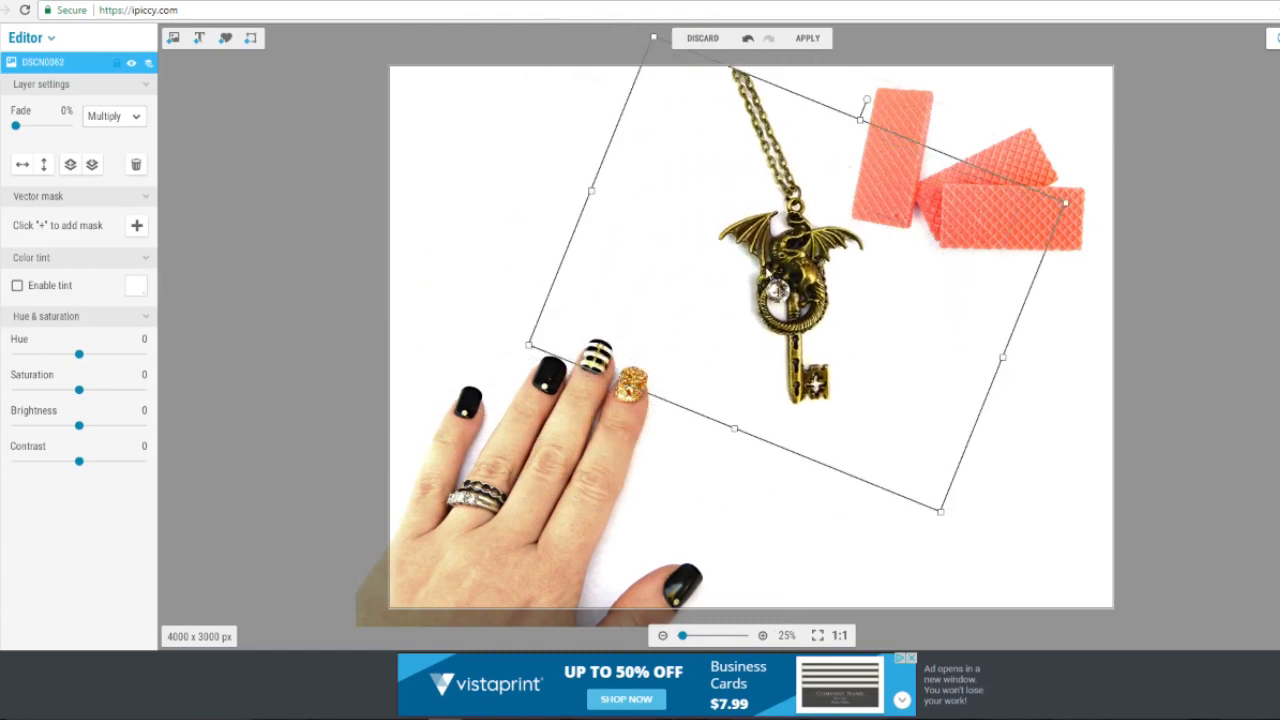
# Add the white flower photo above the hand and enlarge it.
pyautogui.click(172, 38)
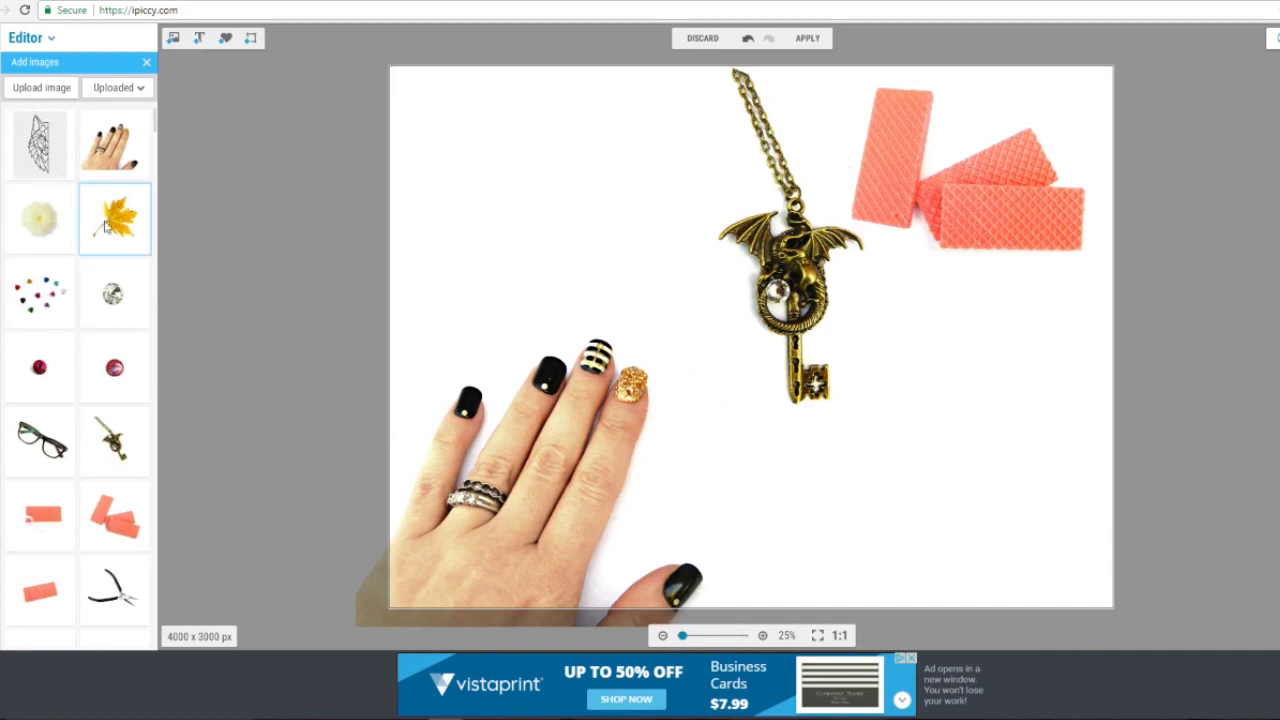
pyautogui.click(33, 230)
pyautogui.click(565, 236)
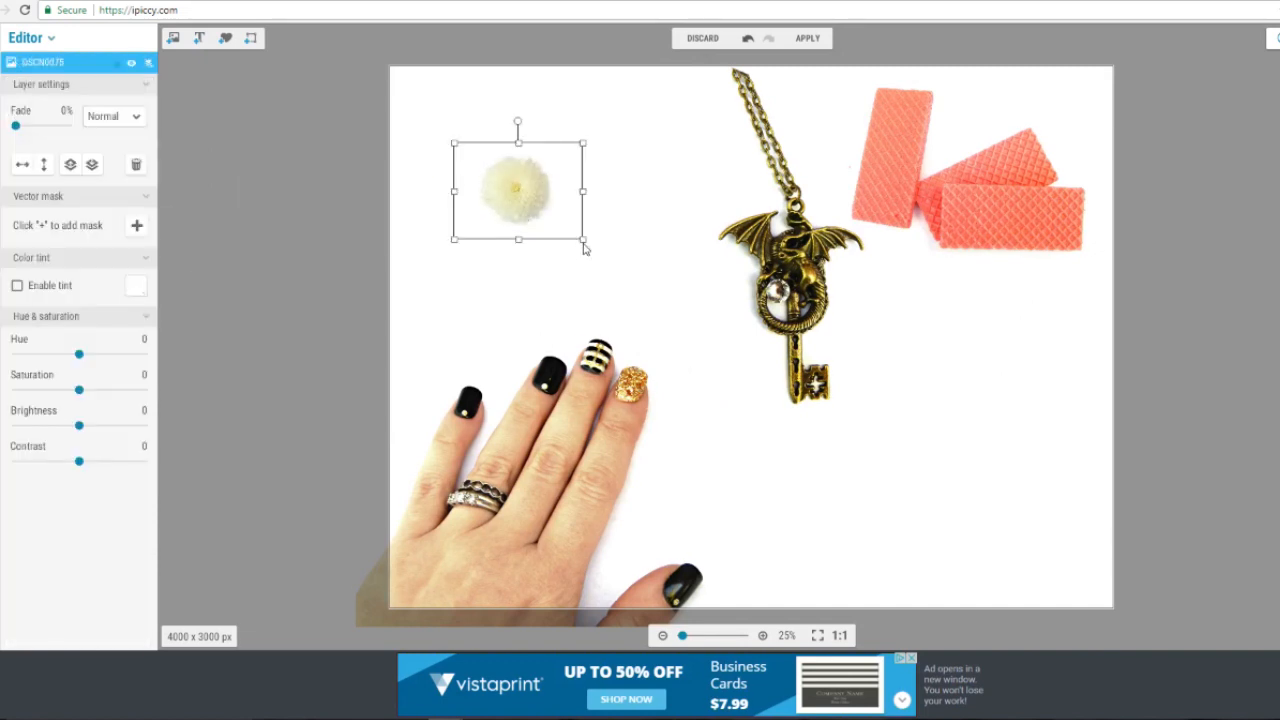
pyautogui.moveTo(585, 249); pyautogui.dragTo(838, 381)
pyautogui.click(574, 240)
pyautogui.moveTo(557, 306); pyautogui.dragTo(473, 318)
# Set the flower layer's blend mode to Multiply and position it in the canvas's upper-left corner.
pyautogui.click(128, 116)
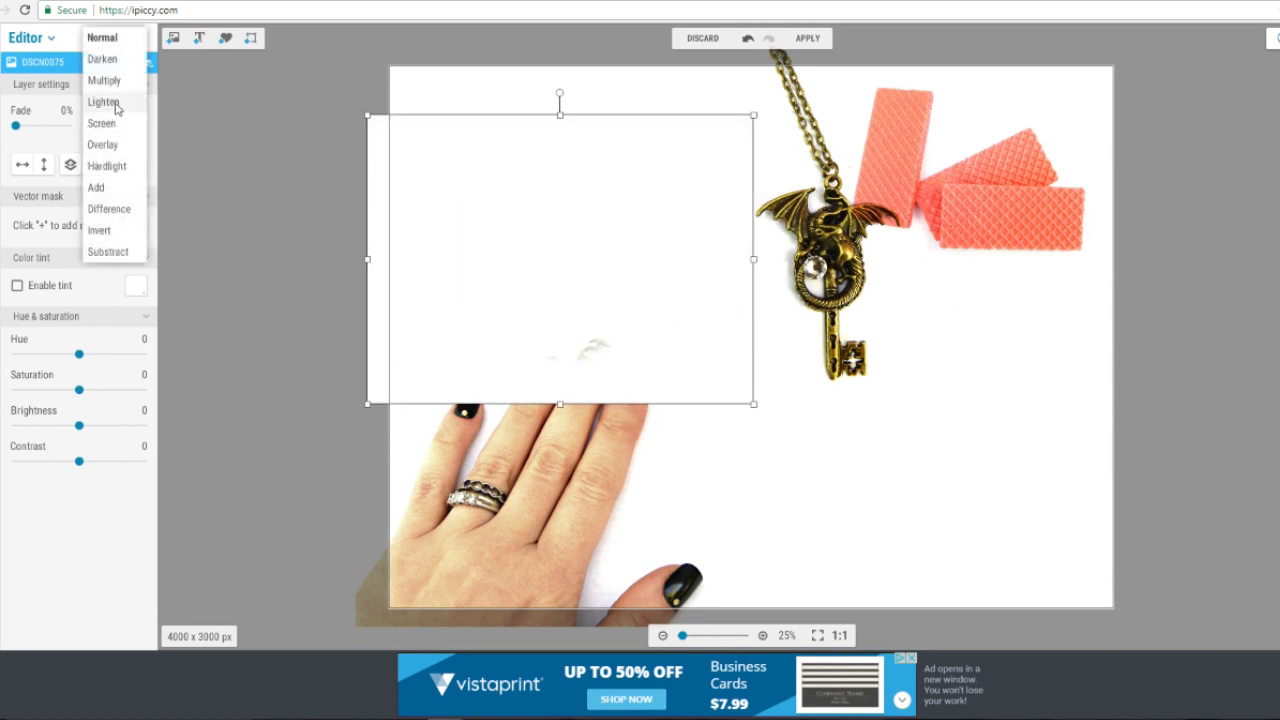
pyautogui.click(180, 78)
pyautogui.moveTo(550, 250); pyautogui.dragTo(502, 206)
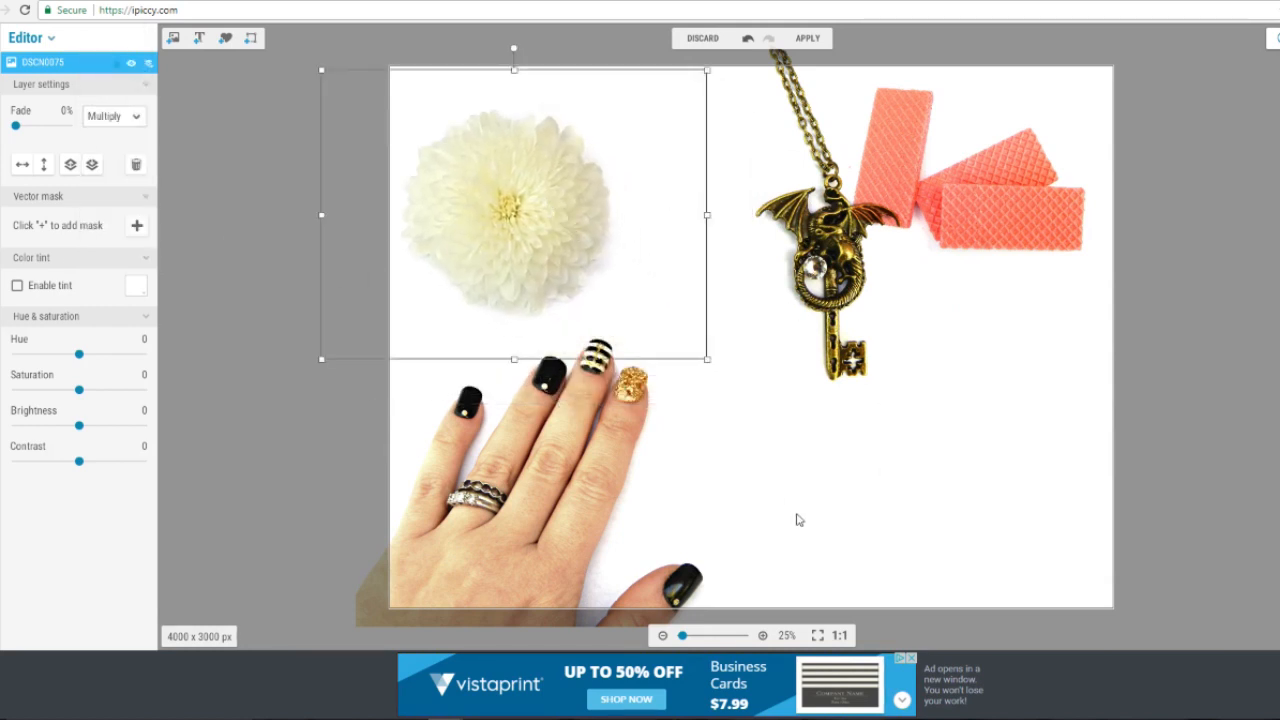
pyautogui.moveTo(557, 297); pyautogui.dragTo(494, 243)
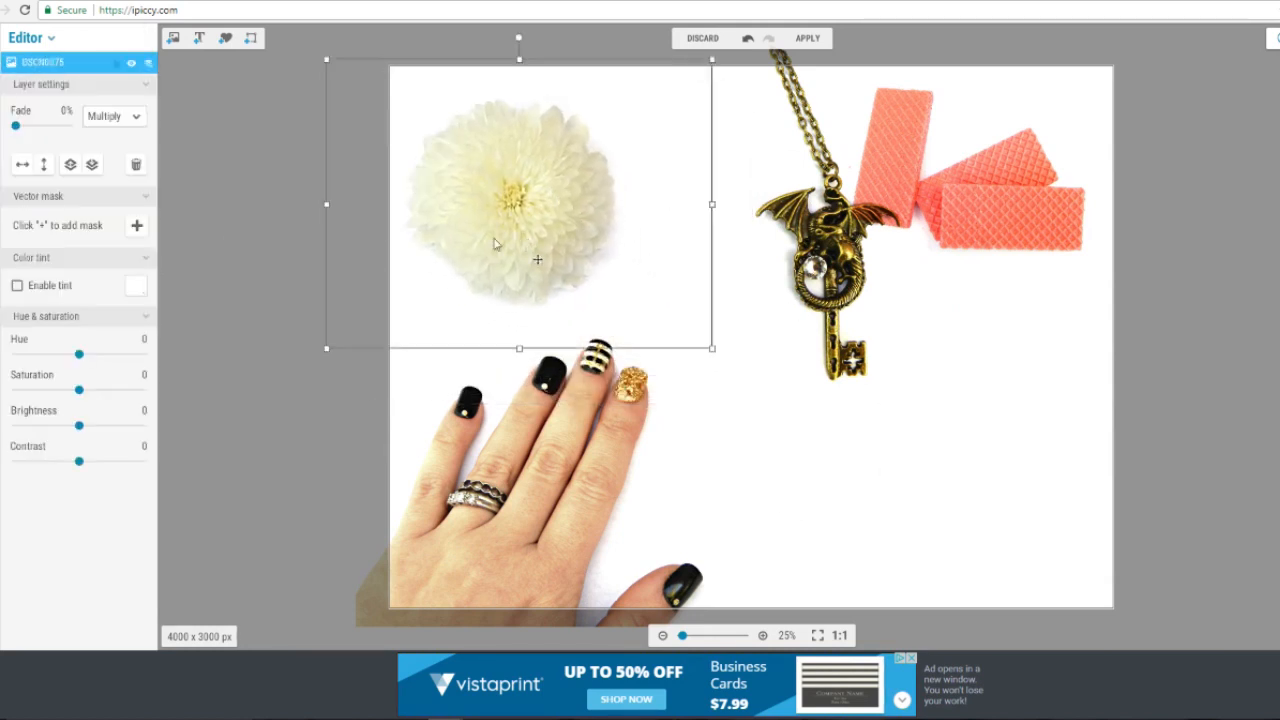
# Add the yellow maple leaf, enlarged below the wafers with Multiply blending, and shift the necklace left to clear it.
pyautogui.click(173, 38)
pyautogui.moveTo(114, 214); pyautogui.dragTo(660, 338)
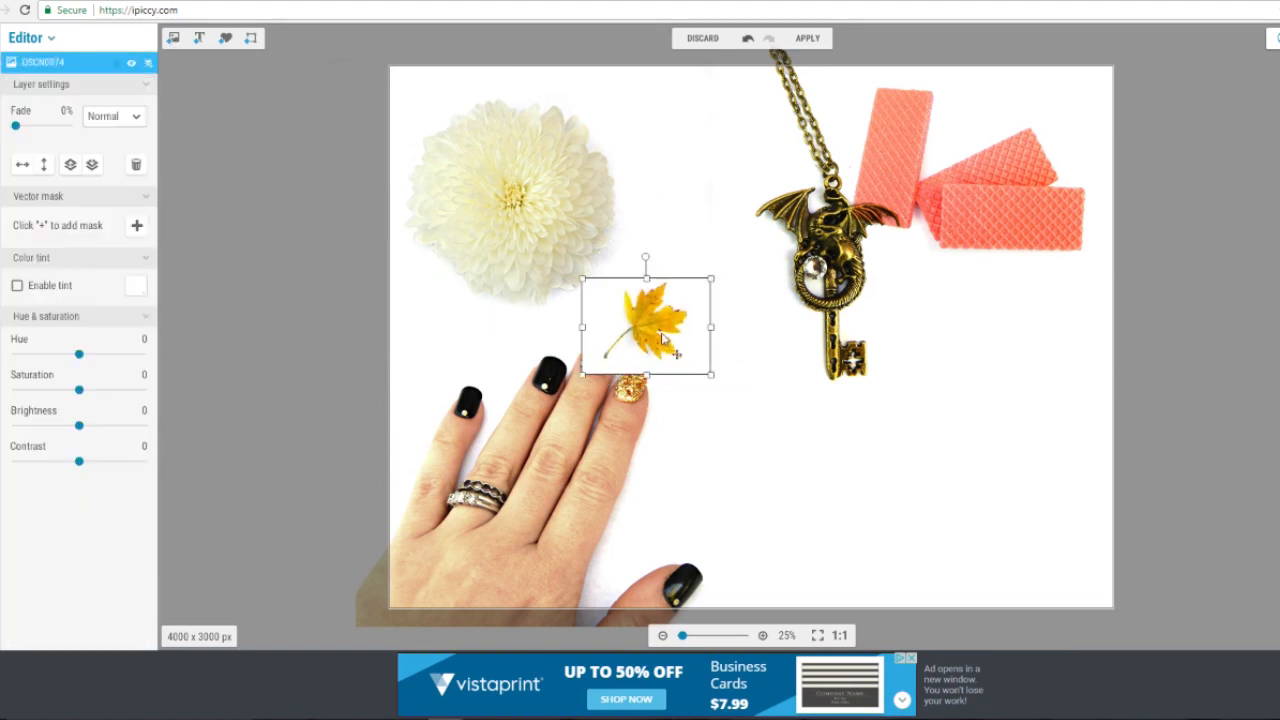
pyautogui.moveTo(711, 378); pyautogui.dragTo(898, 518)
pyautogui.moveTo(760, 400); pyautogui.dragTo(1007, 400)
pyautogui.click(110, 118)
pyautogui.click(104, 80)
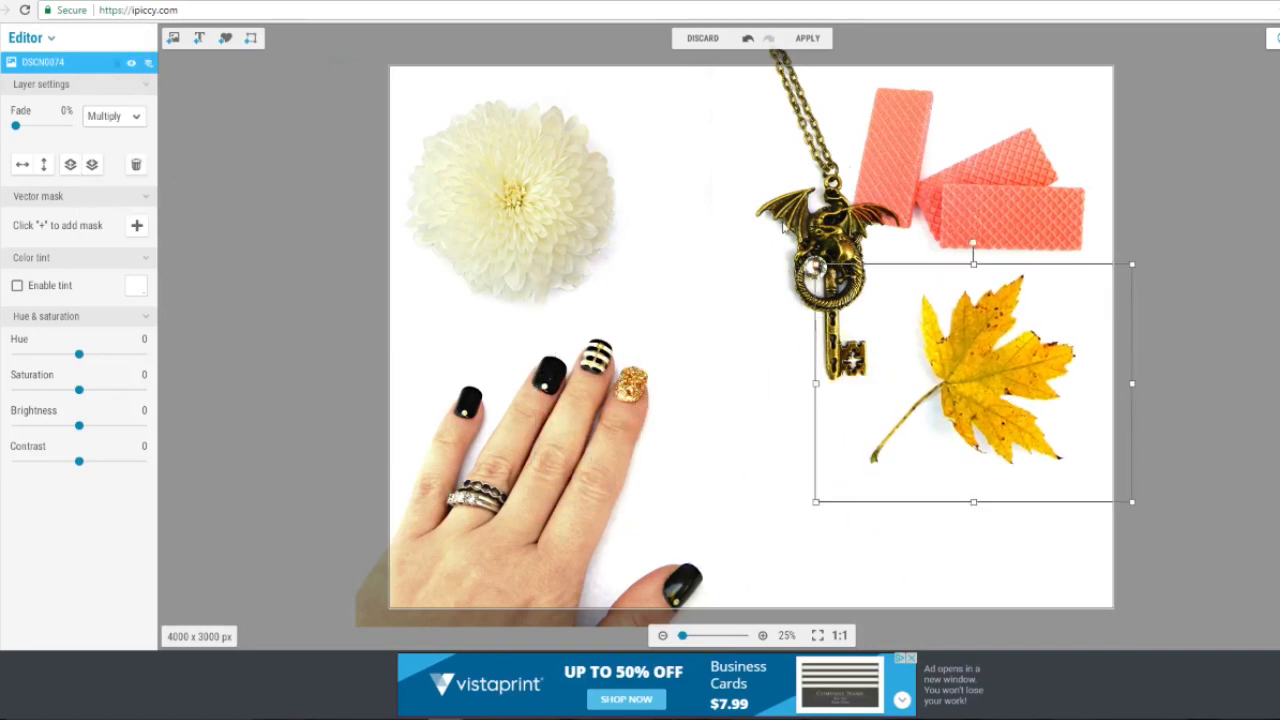
pyautogui.moveTo(784, 226); pyautogui.dragTo(713, 241)
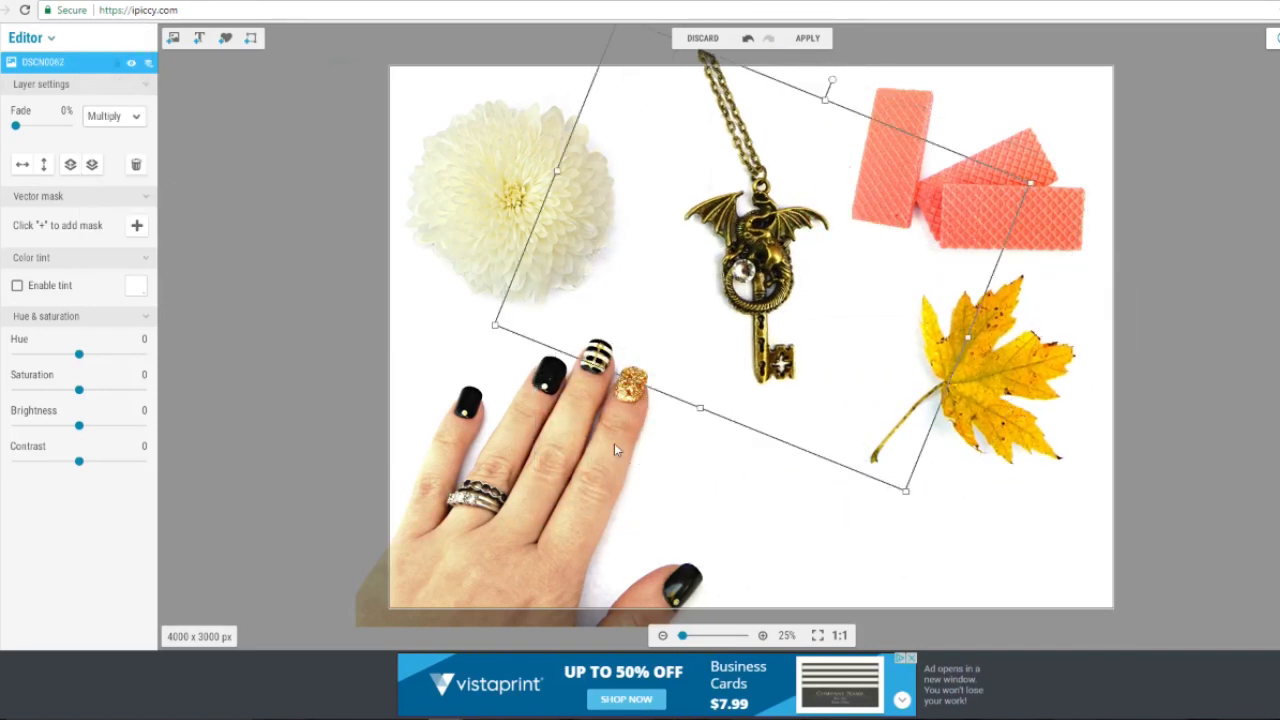
# Send the hand layer to the back of the layer stack.
pyautogui.click(172, 38)
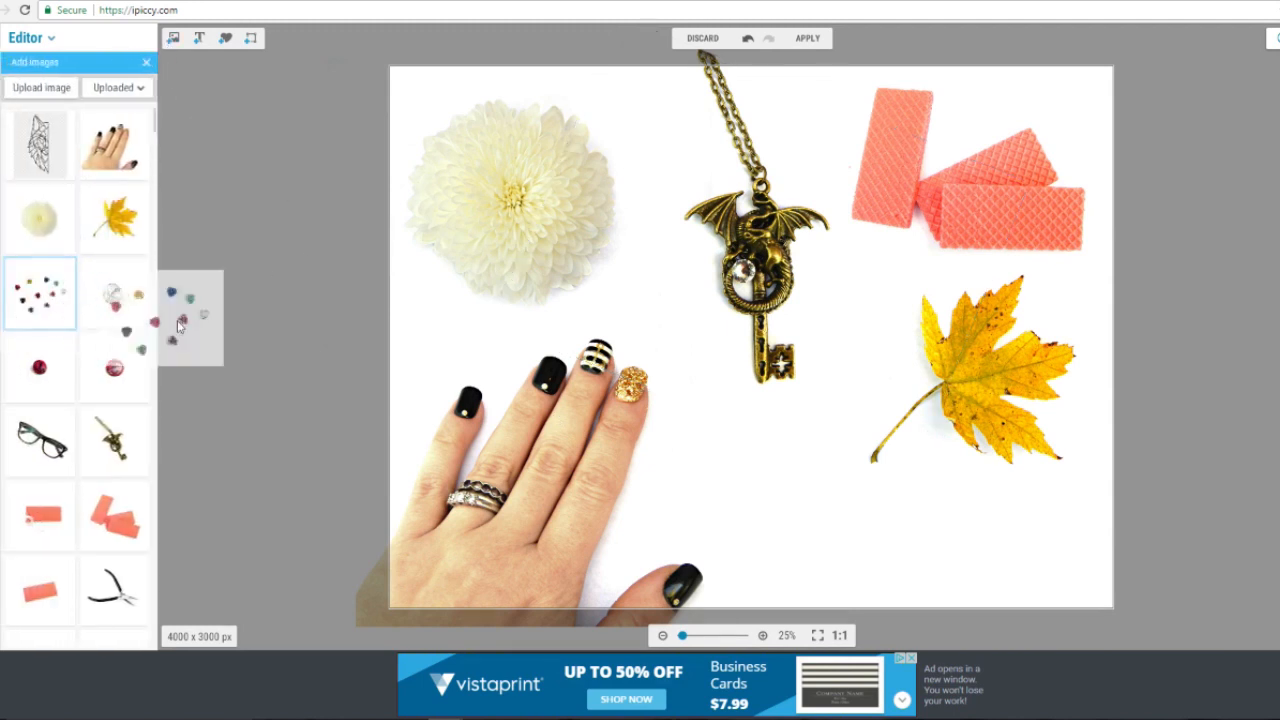
pyautogui.click(430, 533)
pyautogui.rightClick(545, 447)
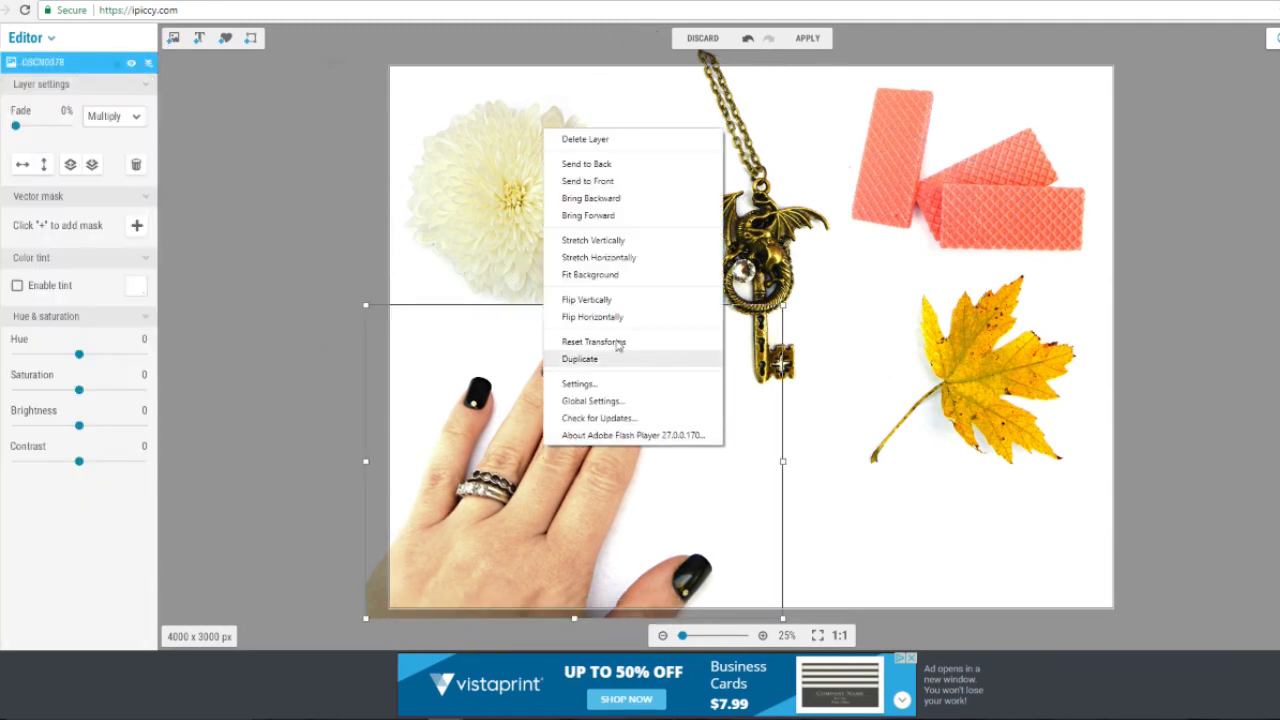
pyautogui.click(587, 164)
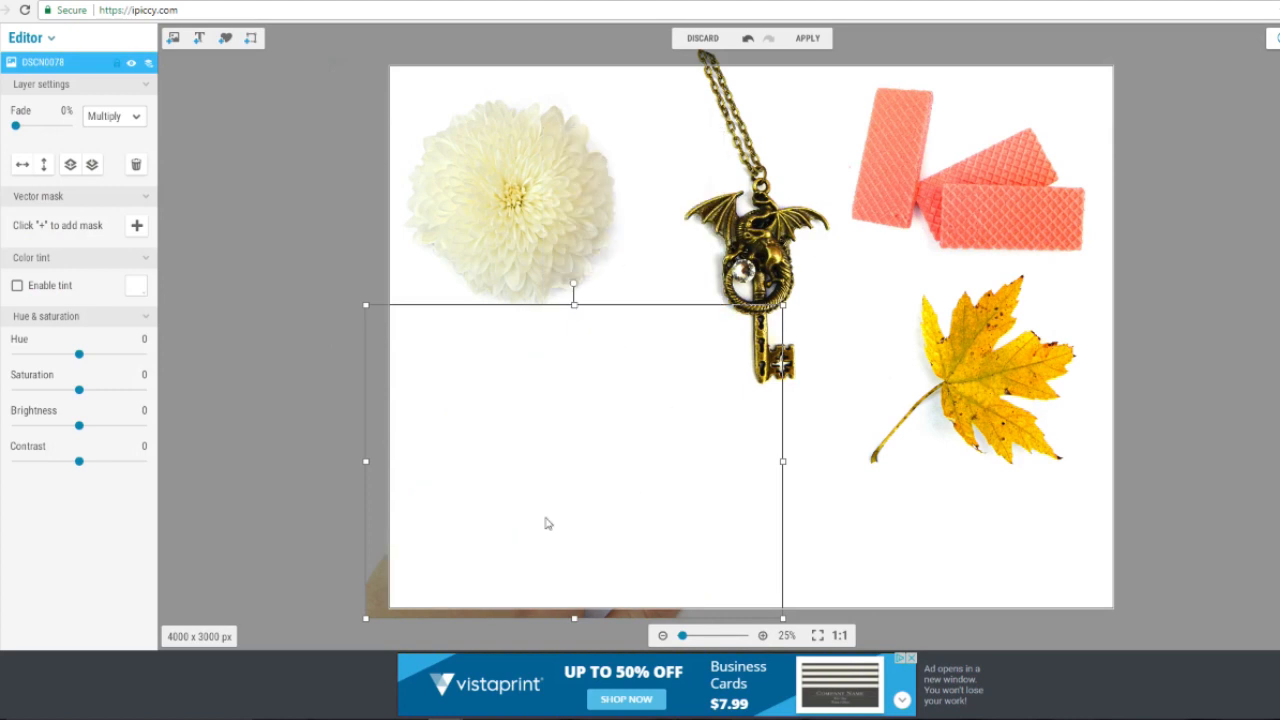
# Move the hand layer partly off the canvas's left edge and delete it.
pyautogui.moveTo(547, 523); pyautogui.dragTo(296, 413)
pyautogui.rightClick(290, 420)
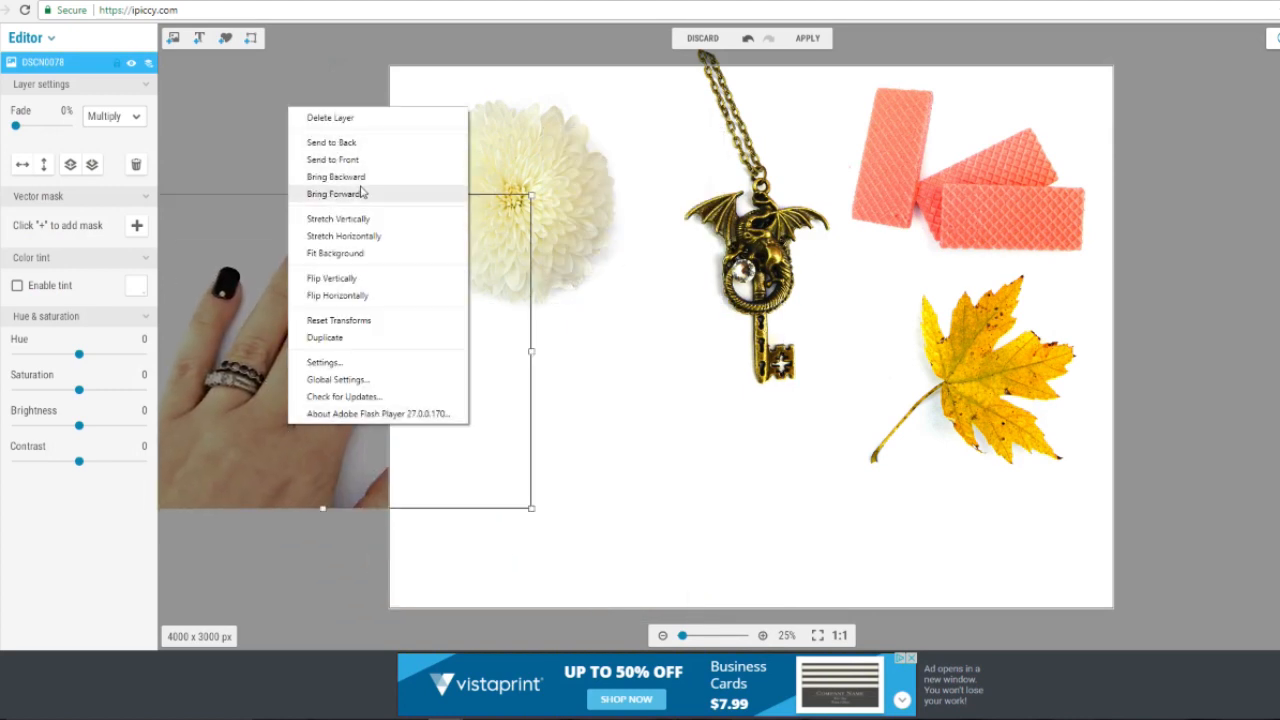
pyautogui.click(337, 118)
# Move the necklace and flower to the canvas's right edge, and add the coloured rhinestones photo to the cleared left area.
pyautogui.moveTo(757, 230); pyautogui.dragTo(1140, 230)
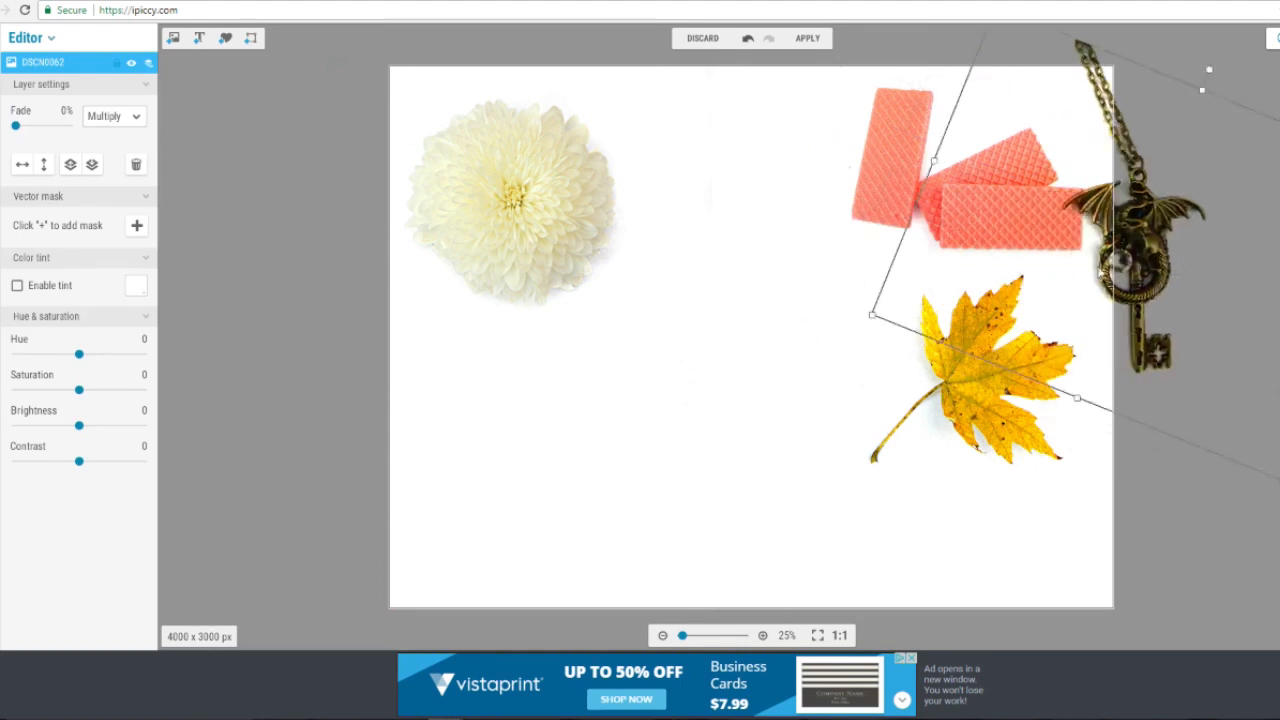
pyautogui.moveTo(528, 206); pyautogui.dragTo(1060, 240)
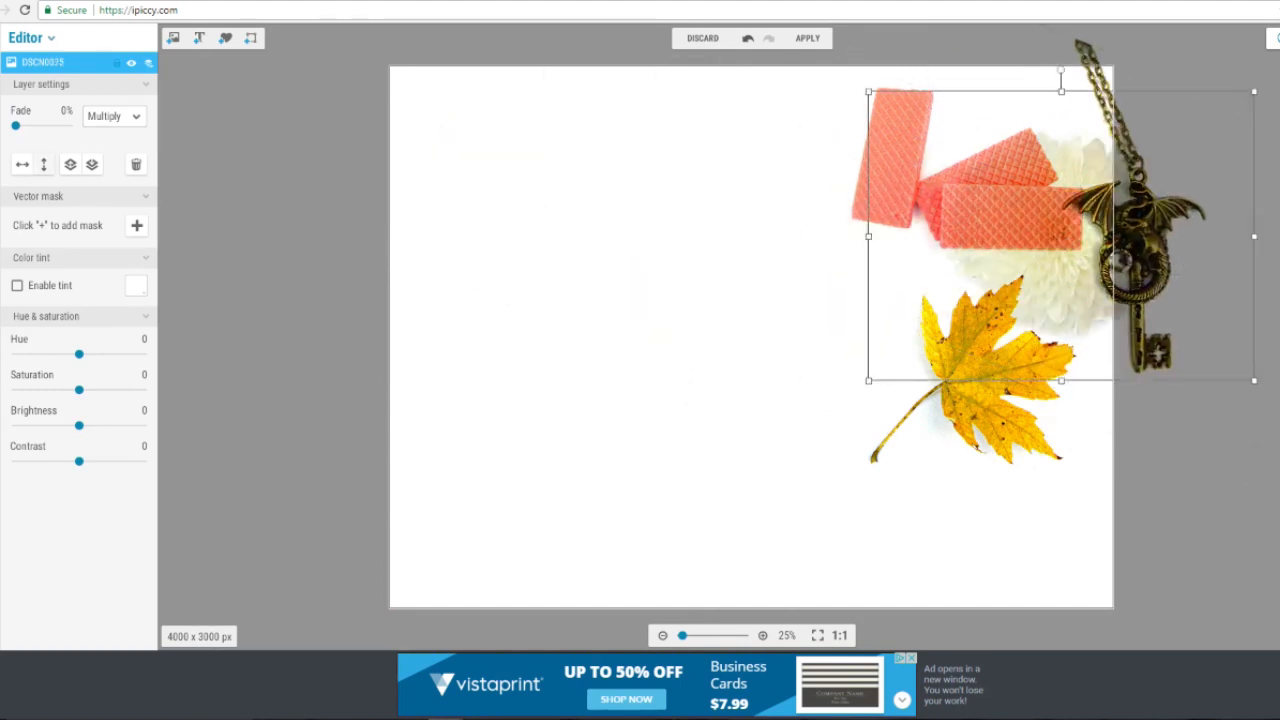
pyautogui.click(171, 39)
pyautogui.moveTo(62, 298); pyautogui.dragTo(502, 278)
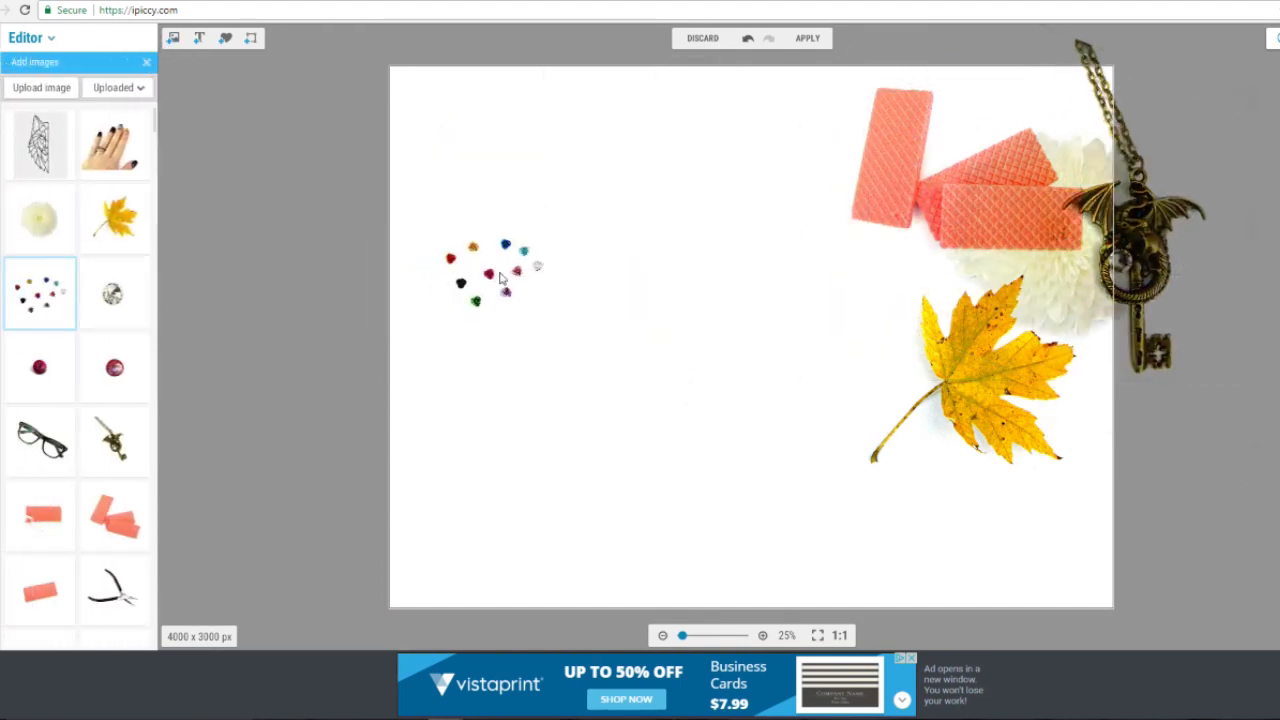
# Enlarge the coloured metal roses photo across the canvas's empty left area and set its blending to Multiply.
pyautogui.click(502, 278)
pyautogui.moveTo(559, 319); pyautogui.dragTo(826, 480)
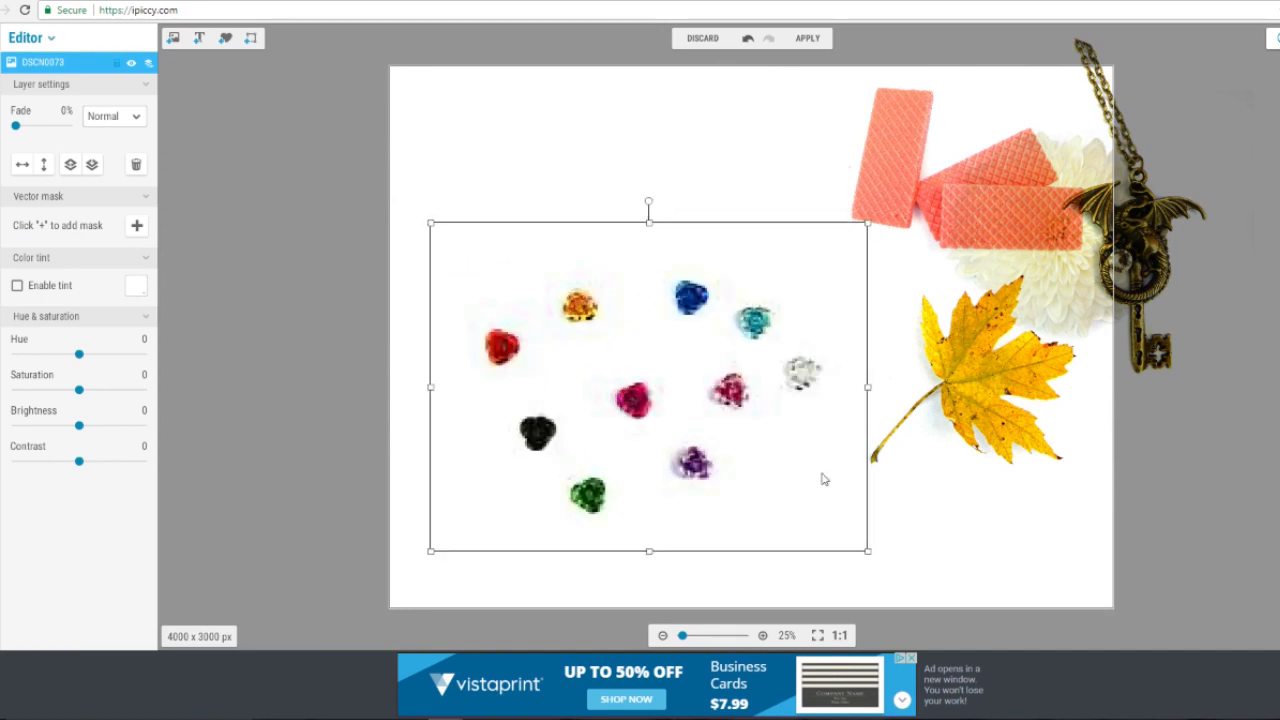
pyautogui.moveTo(739, 440); pyautogui.dragTo(694, 400)
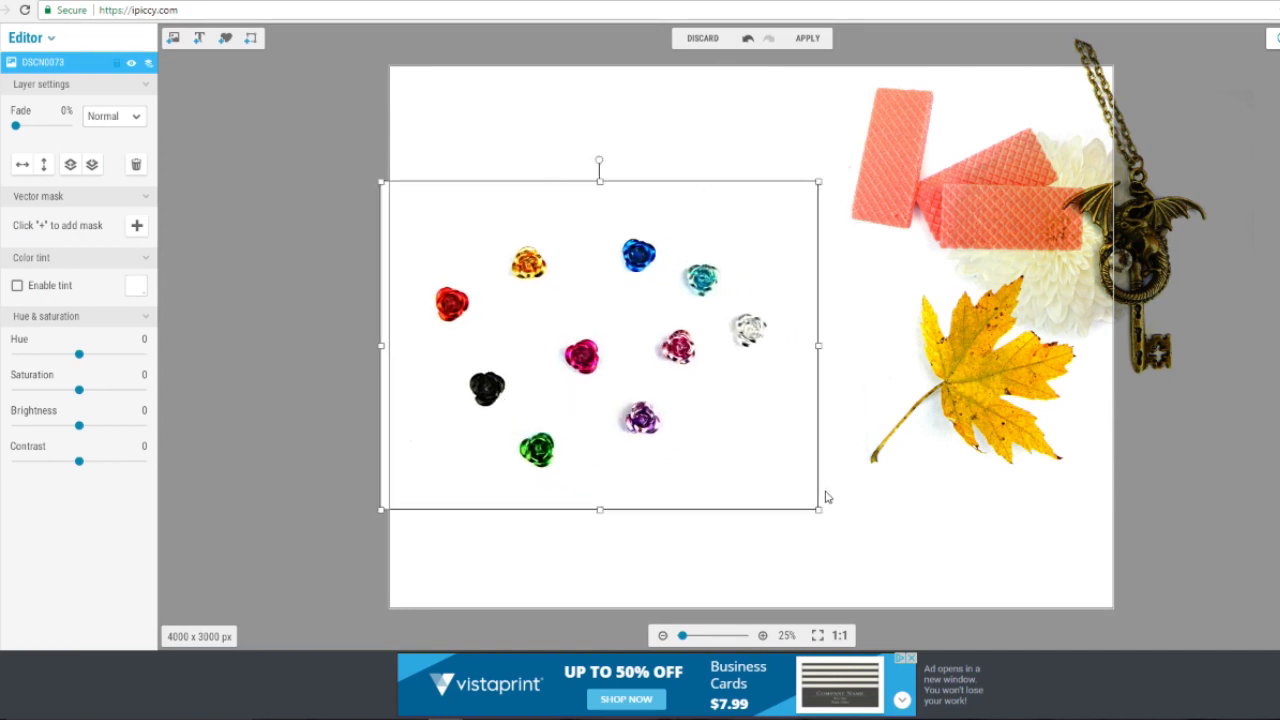
pyautogui.moveTo(818, 511); pyautogui.dragTo(944, 604)
pyautogui.moveTo(665, 476); pyautogui.dragTo(634, 429)
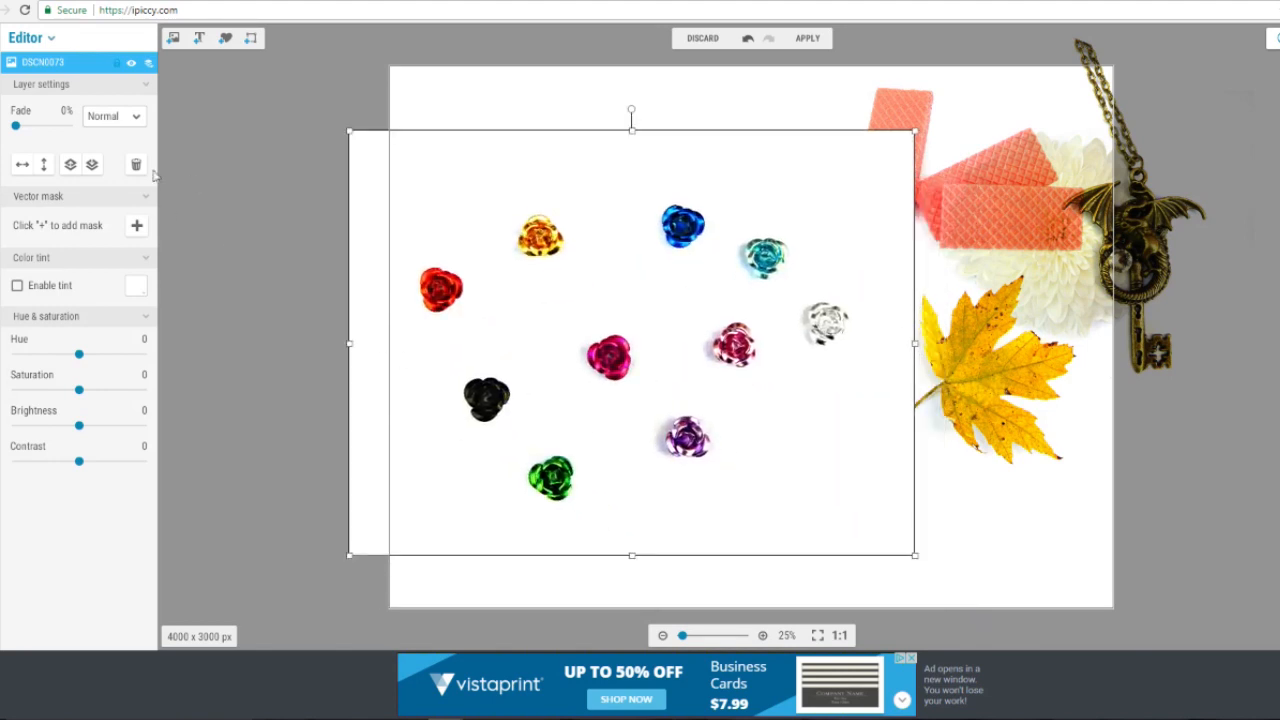
pyautogui.click(110, 118)
pyautogui.click(105, 78)
pyautogui.moveTo(680, 352)
pyautogui.mouseDown()
pyautogui.moveTo(585, 328)
pyautogui.moveTo(697, 355)
pyautogui.mouseUp()
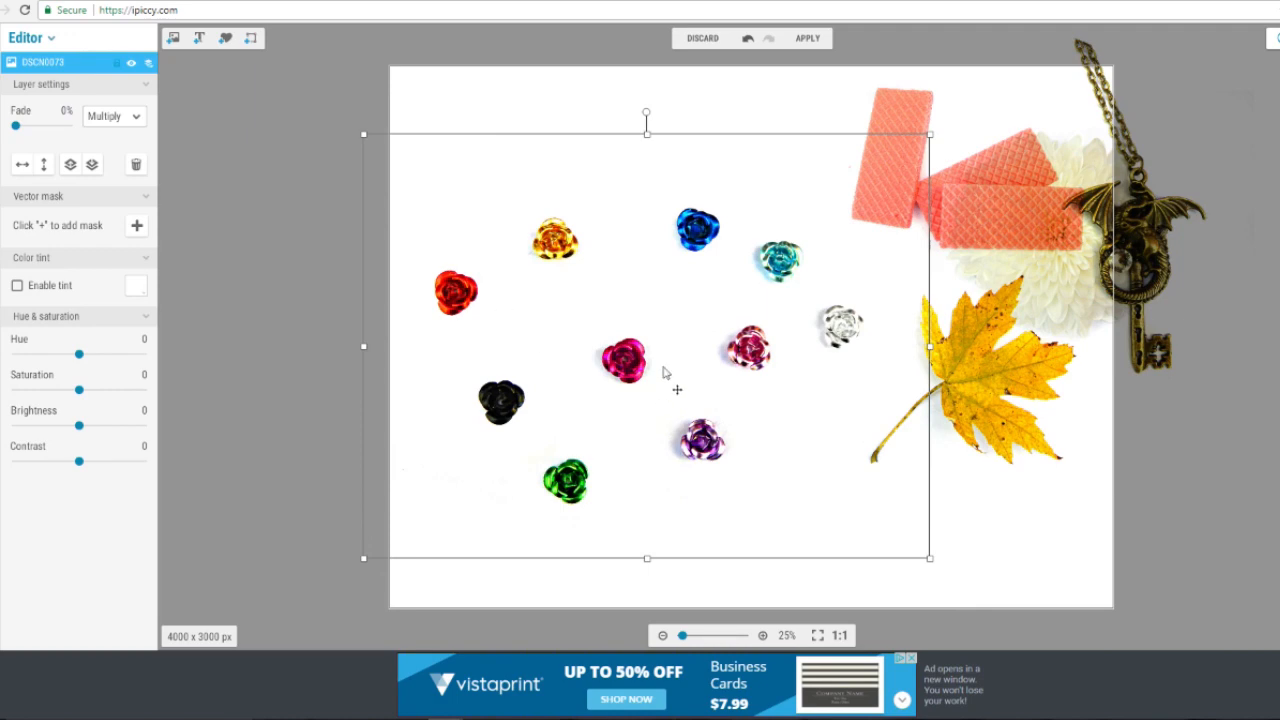
# Add a vector mask to the roses layer that outlines only the red rose.
pyautogui.scroll(4, 663, 372)
pyautogui.scroll(-4, 571, 336)
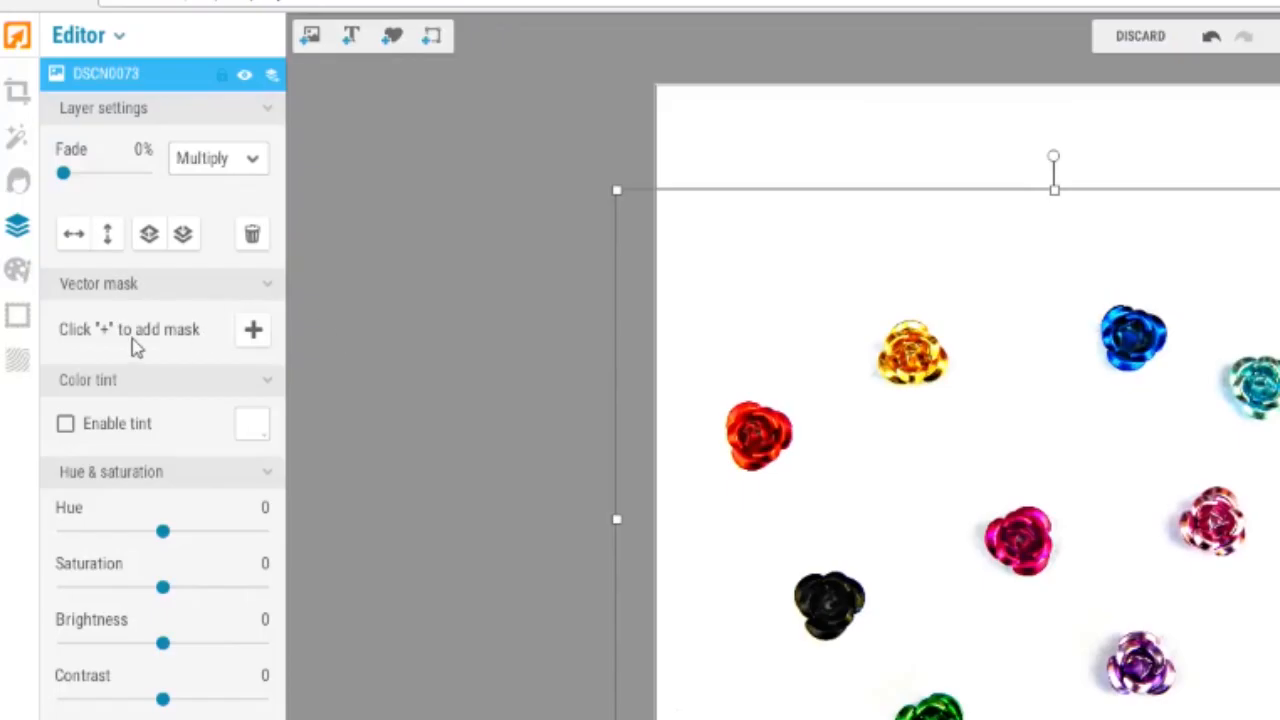
pyautogui.click(252, 332)
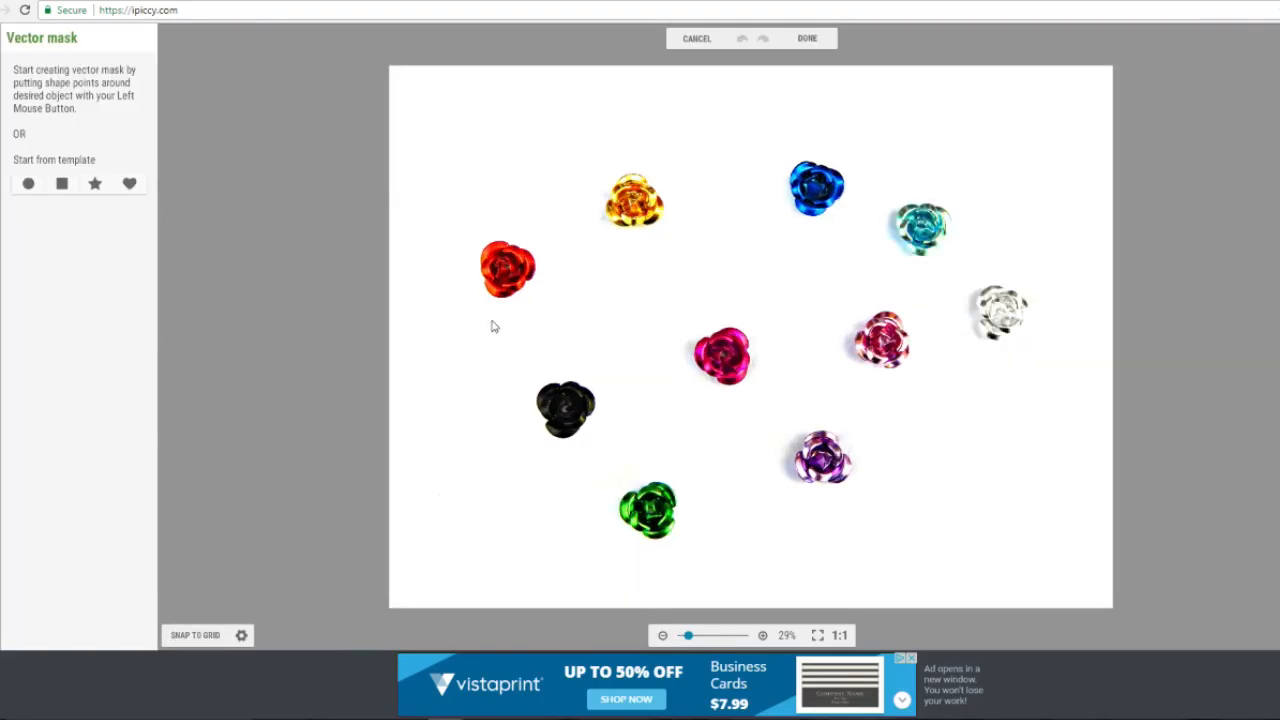
pyautogui.click(510, 216)
pyautogui.click(538, 215)
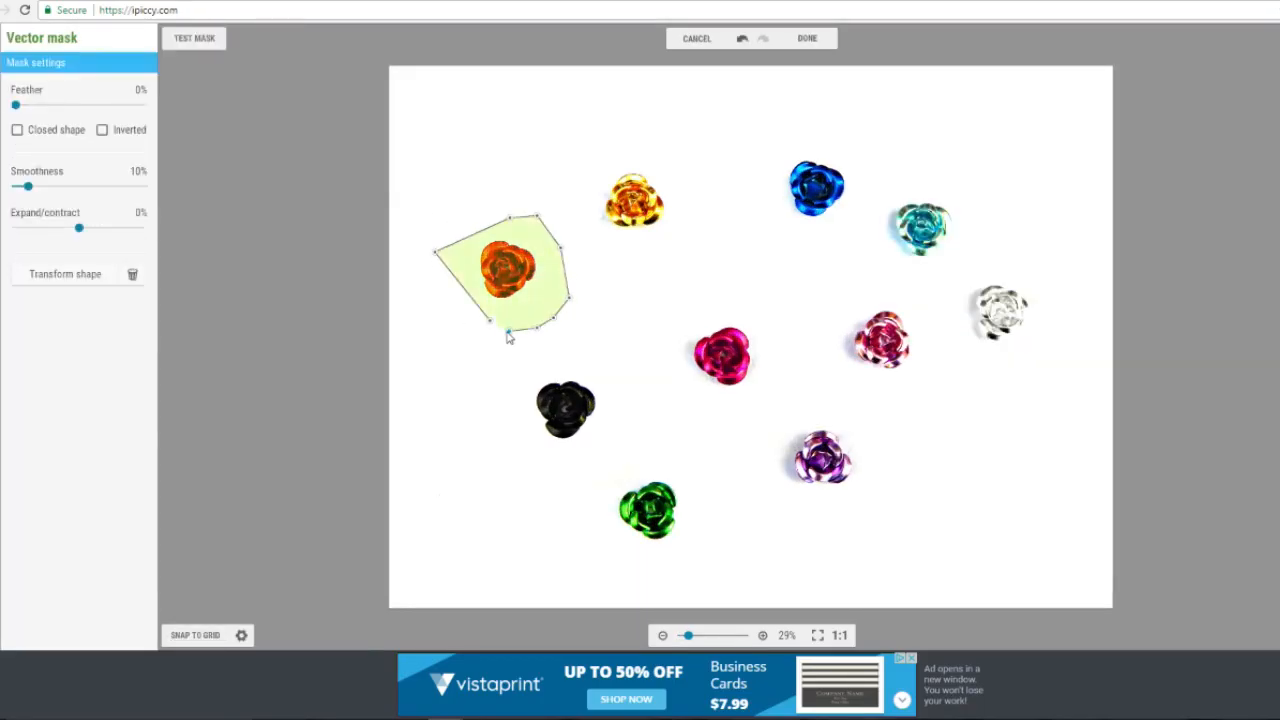
pyautogui.click(808, 39)
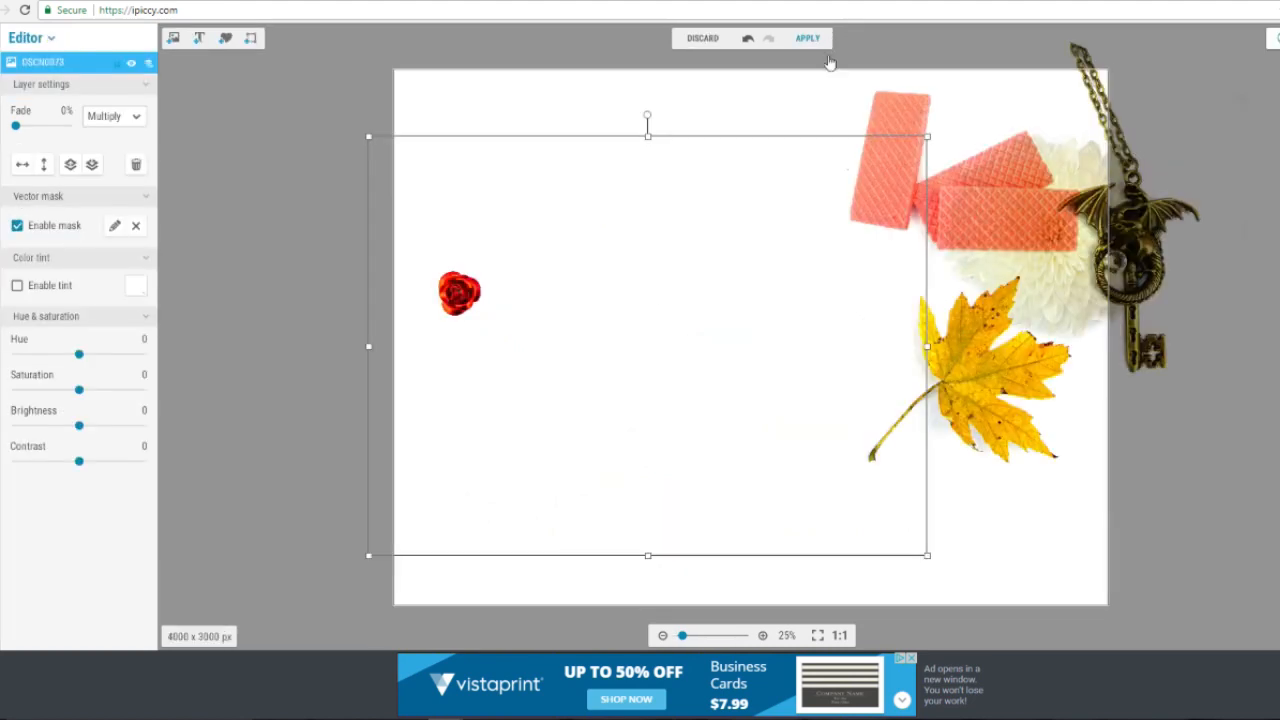
# Place the red rose just left of the wafers and duplicate its layer, with the copy past the canvas's left edge.
pyautogui.moveTo(485, 328); pyautogui.dragTo(313, 269)
pyautogui.rightClick(767, 167)
pyautogui.click(820, 394)
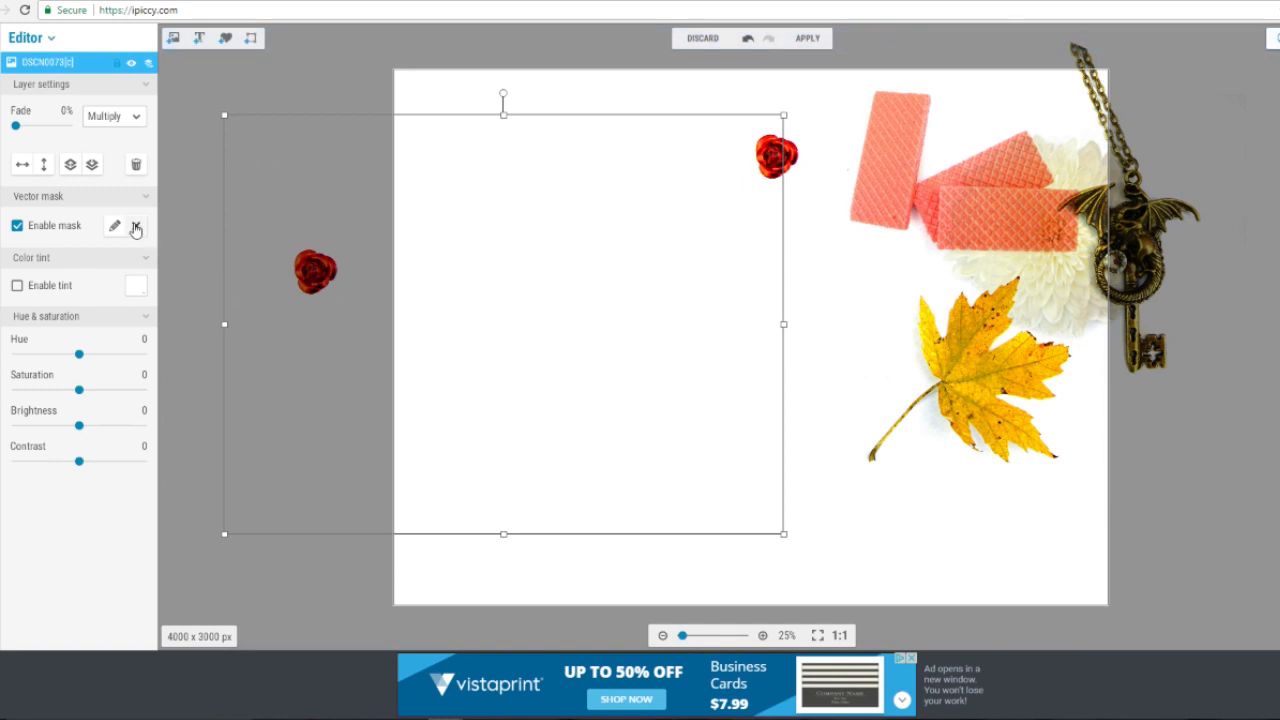
# Replace the duplicate layer's vector mask with a new one outlining only the blue rose.
pyautogui.click(136, 229)
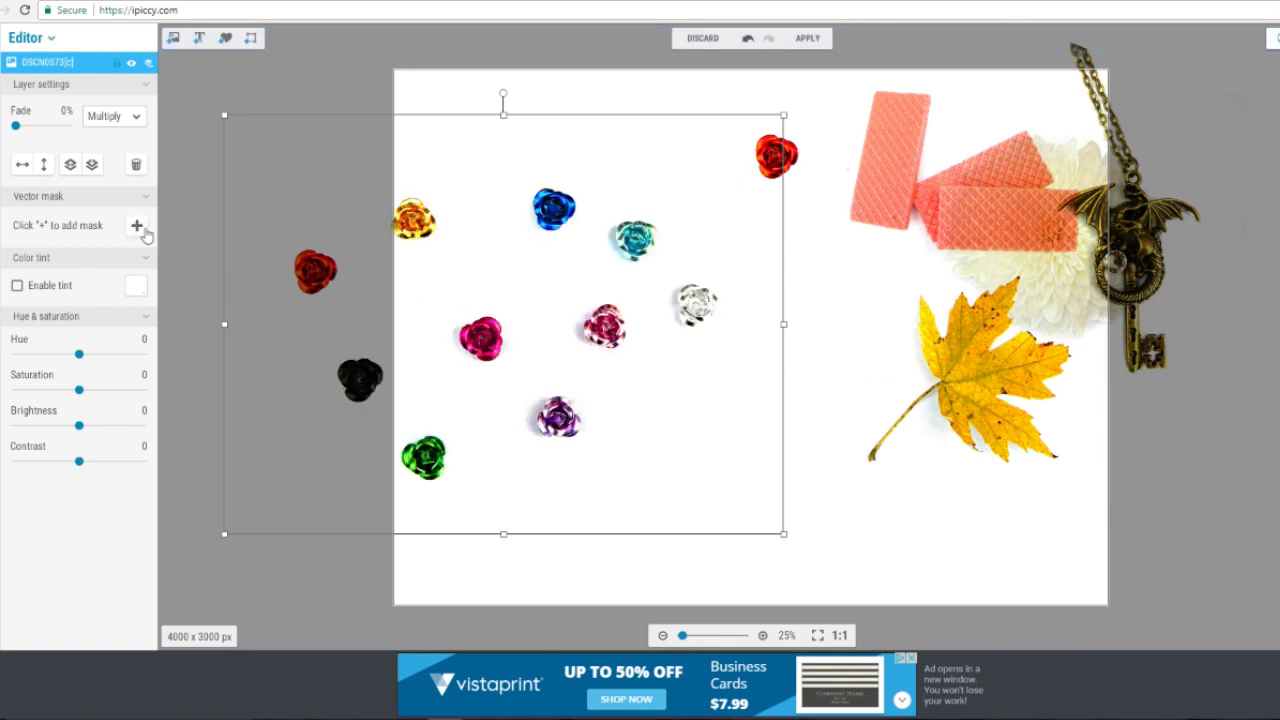
pyautogui.click(137, 227)
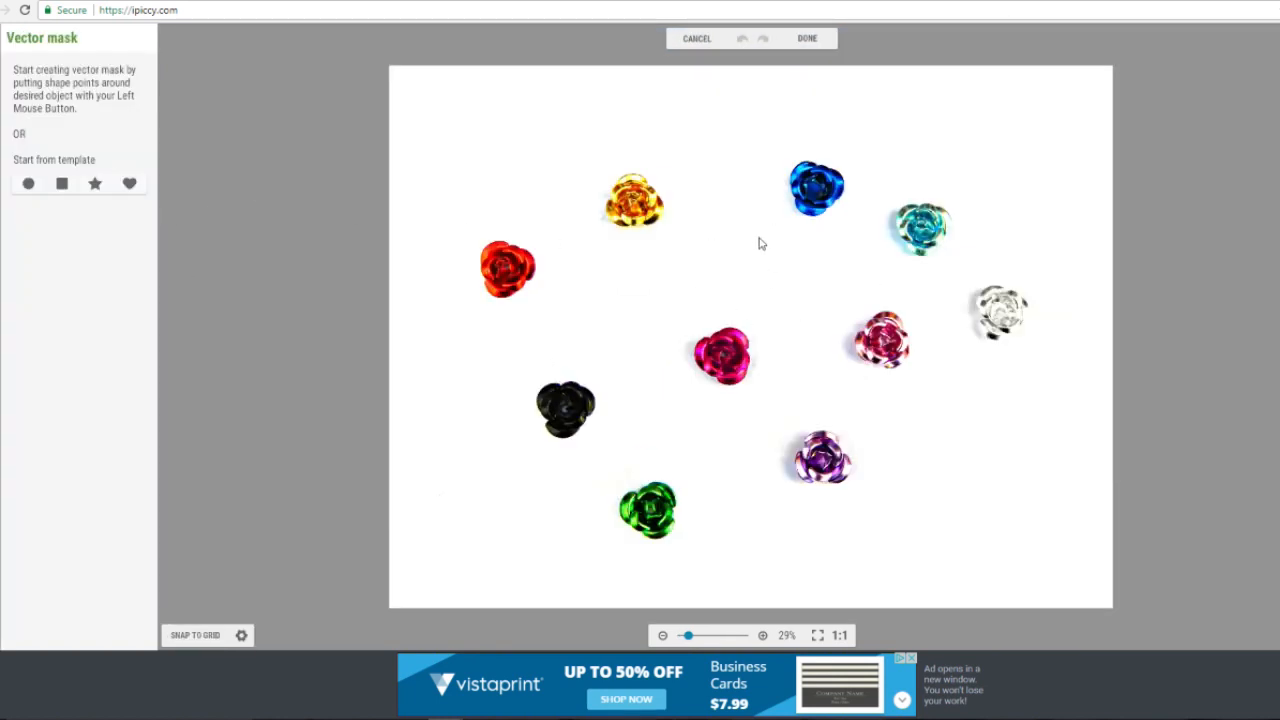
pyautogui.click(751, 150)
pyautogui.click(818, 133)
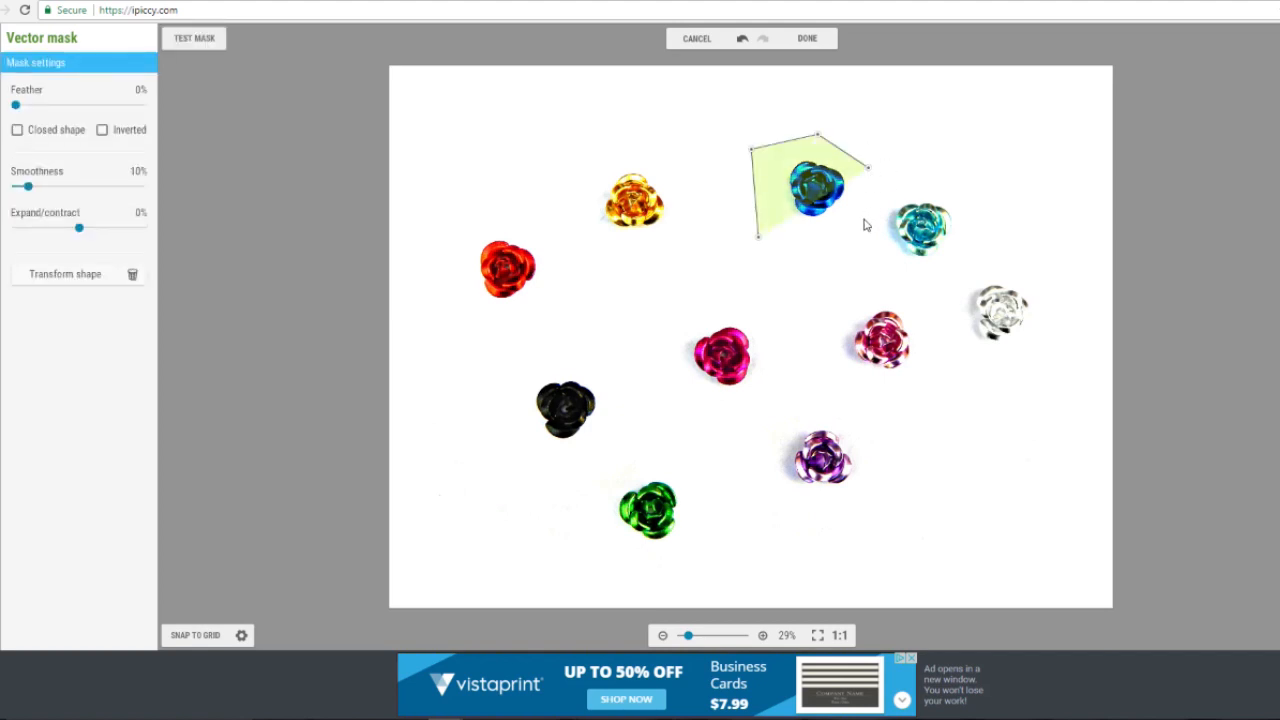
pyautogui.click(807, 40)
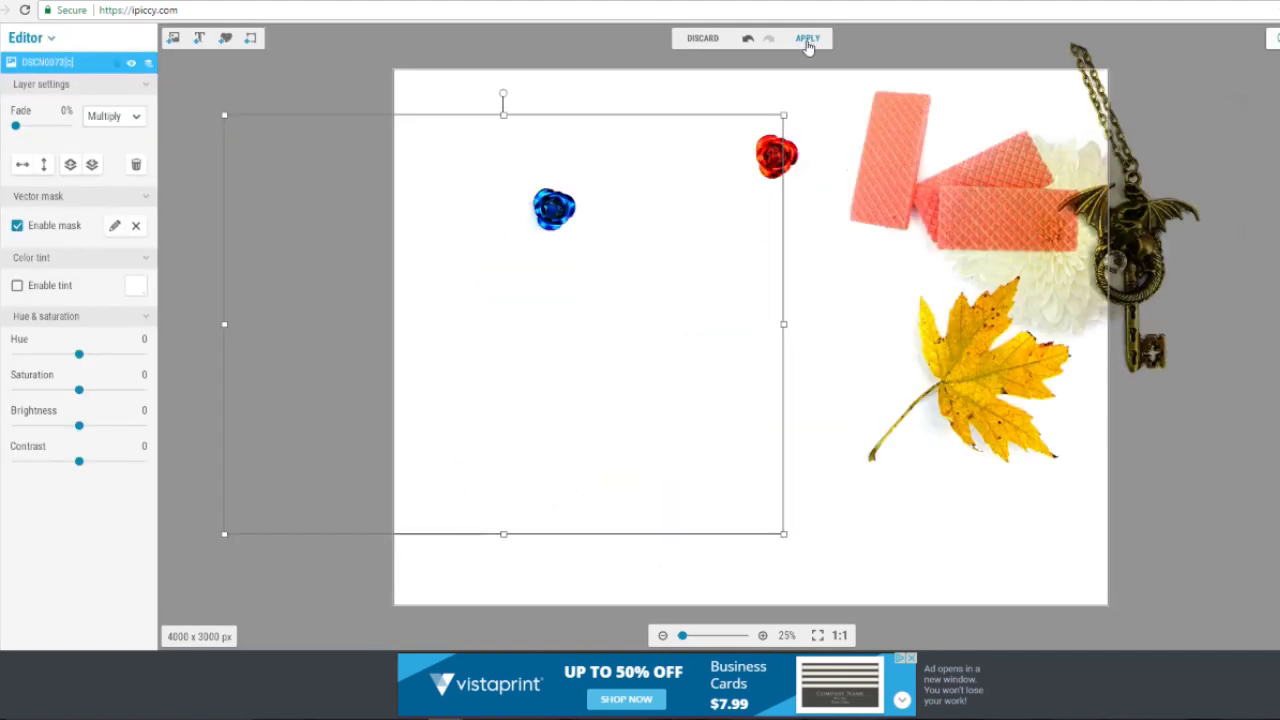
# Move the blue rose beside the maple leaf, then duplicate its layer and place the copy on the canvas's left side.
pyautogui.moveTo(545, 205); pyautogui.dragTo(833, 297)
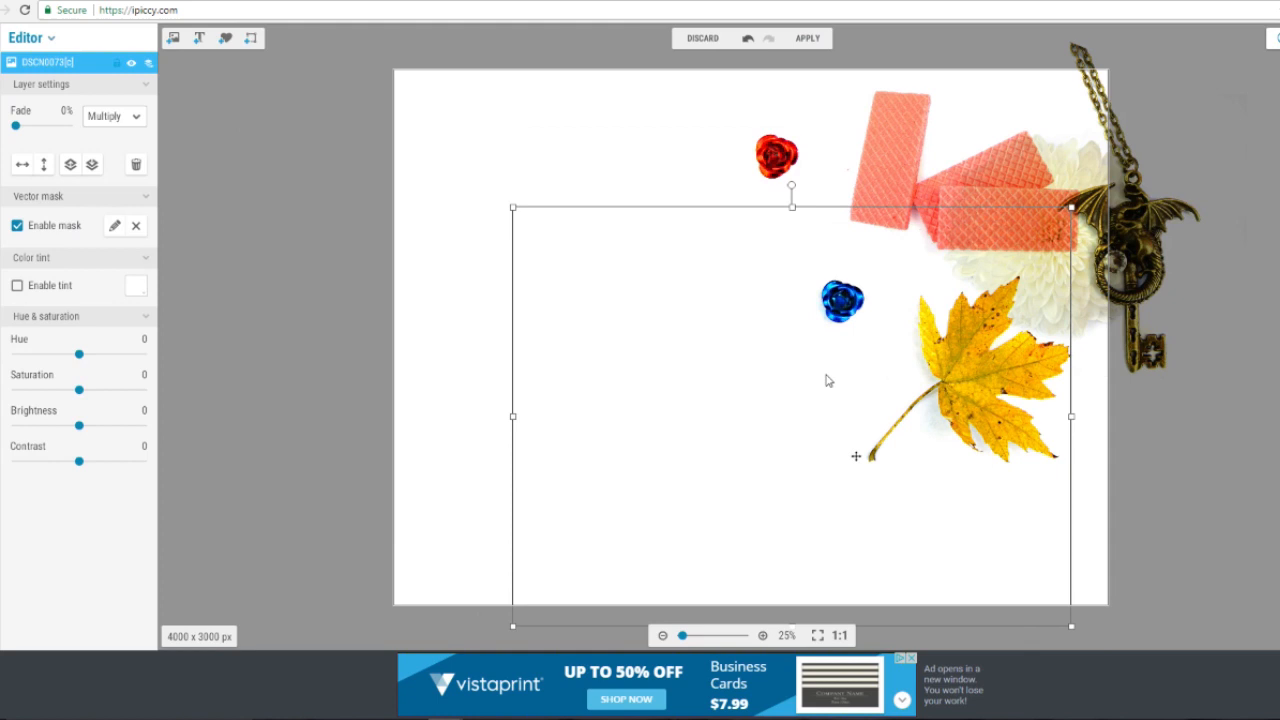
pyautogui.rightClick(848, 302)
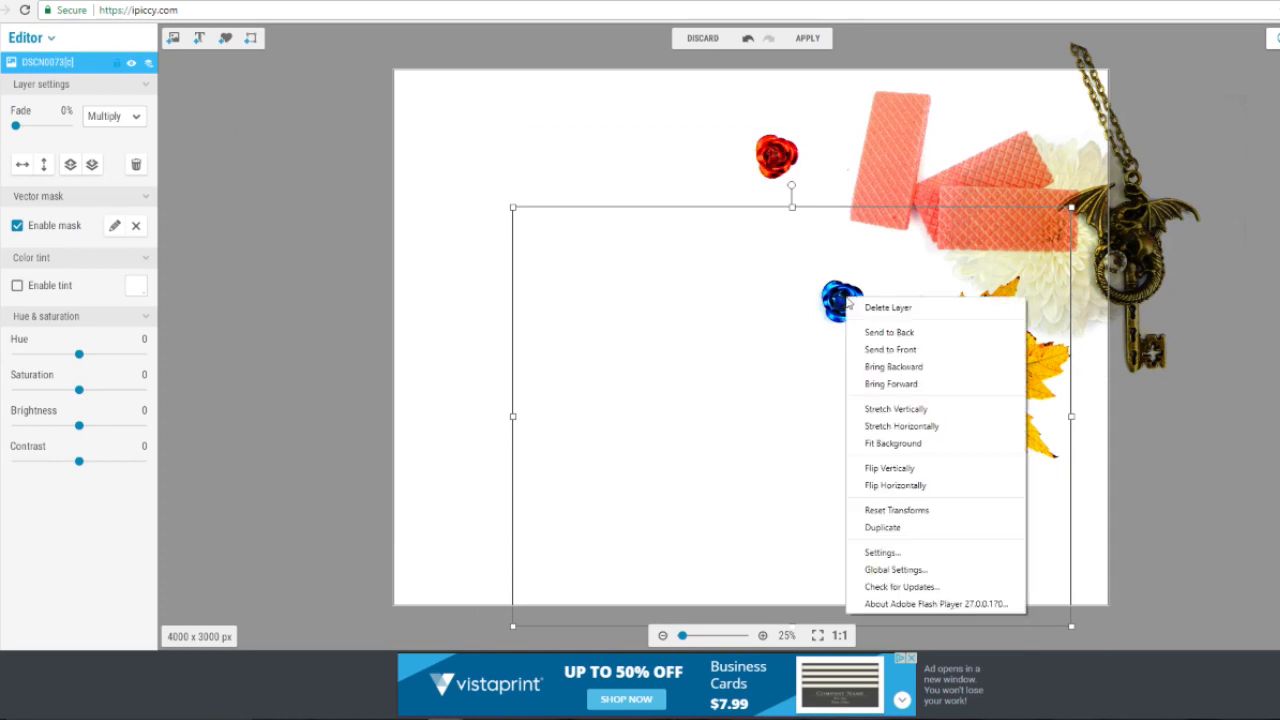
pyautogui.click(883, 528)
pyautogui.moveTo(855, 326); pyautogui.dragTo(463, 276)
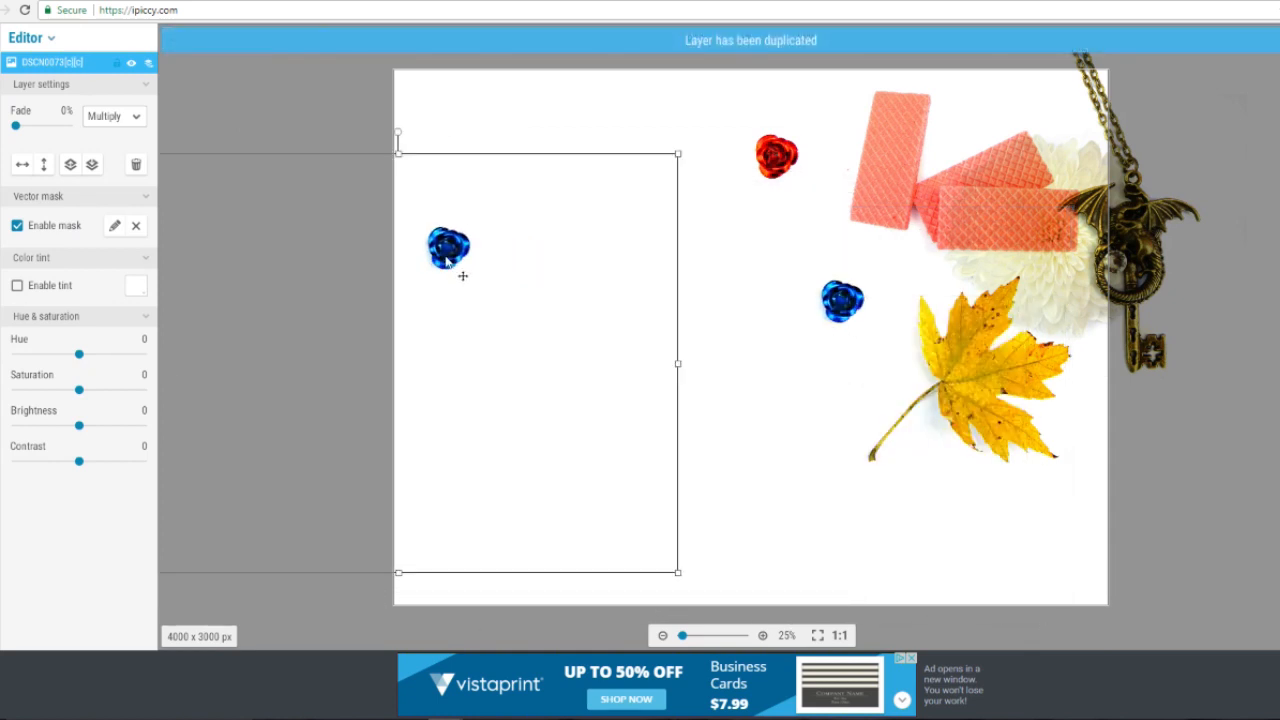
# Remask the new copy to show only the green rose and move that rose into the canvas's middle area.
pyautogui.click(136, 227)
pyautogui.click(137, 228)
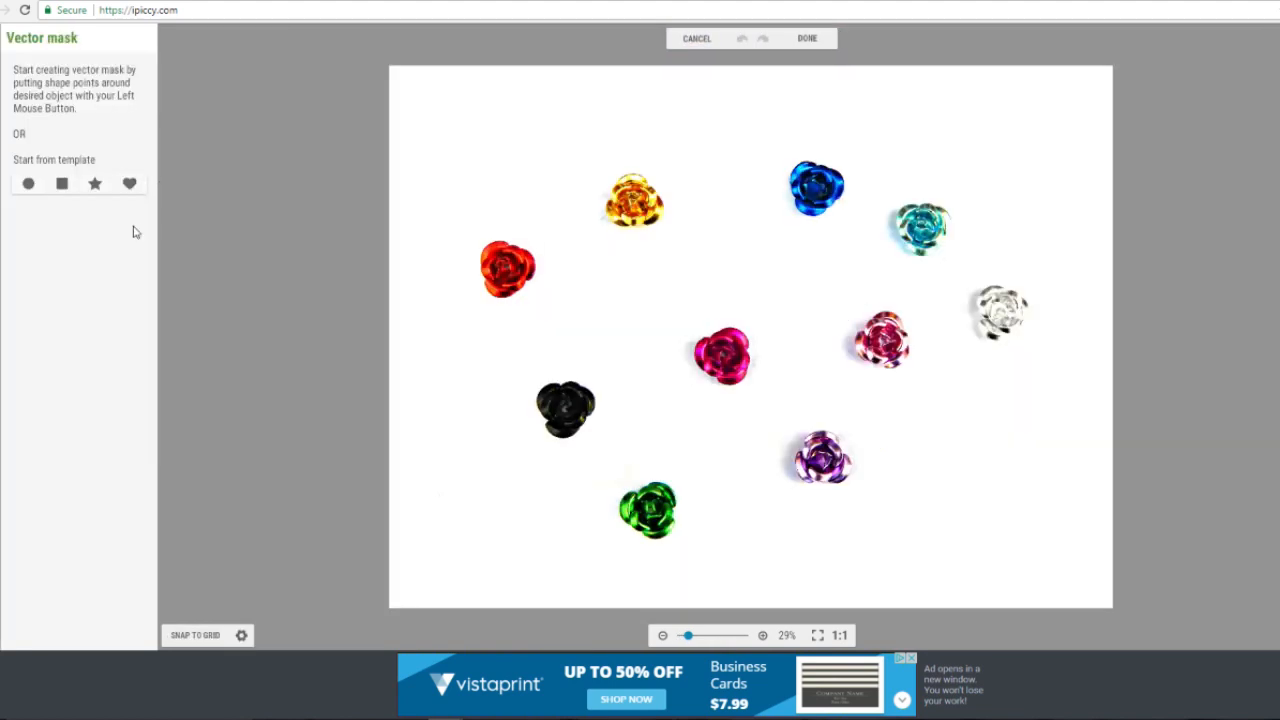
pyautogui.click(634, 466)
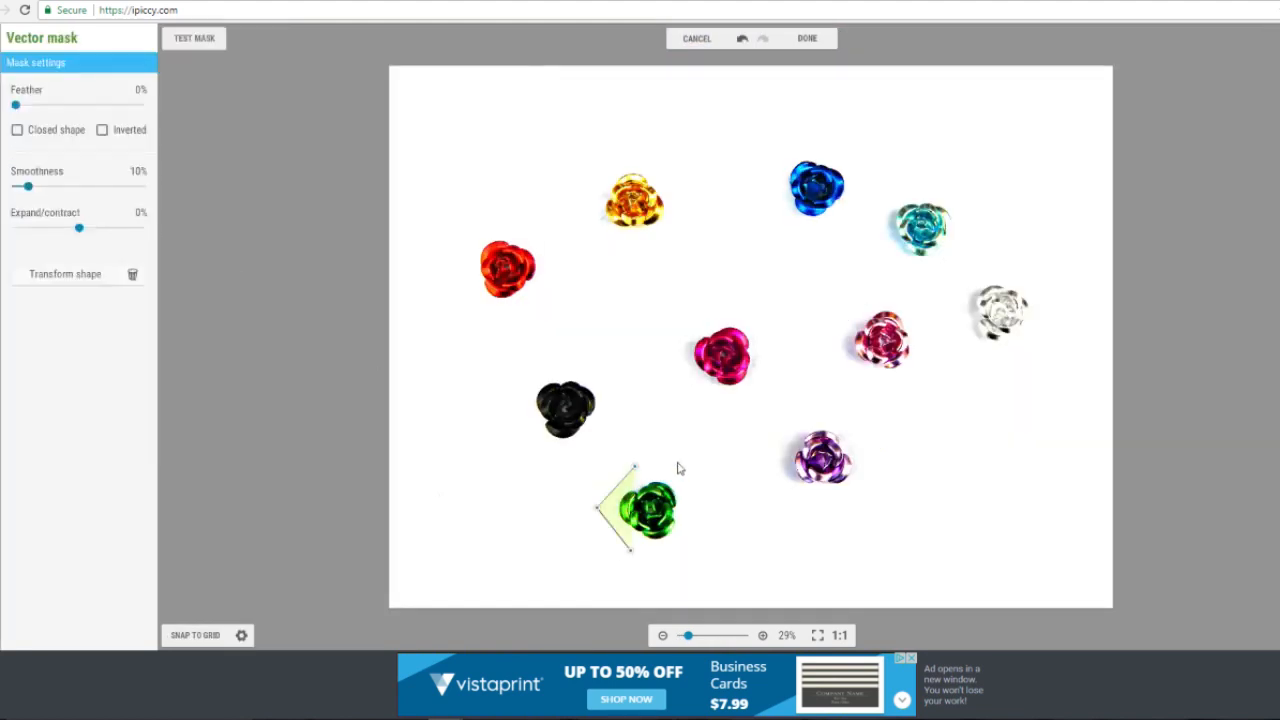
pyautogui.click(808, 39)
pyautogui.moveTo(329, 476); pyautogui.dragTo(814, 389)
pyautogui.moveTo(833, 432); pyautogui.dragTo(610, 299)
# Delete the green, red and blue rose layers from the canvas.
pyautogui.rightClick(582, 286)
pyautogui.click(609, 289)
pyautogui.click(781, 157)
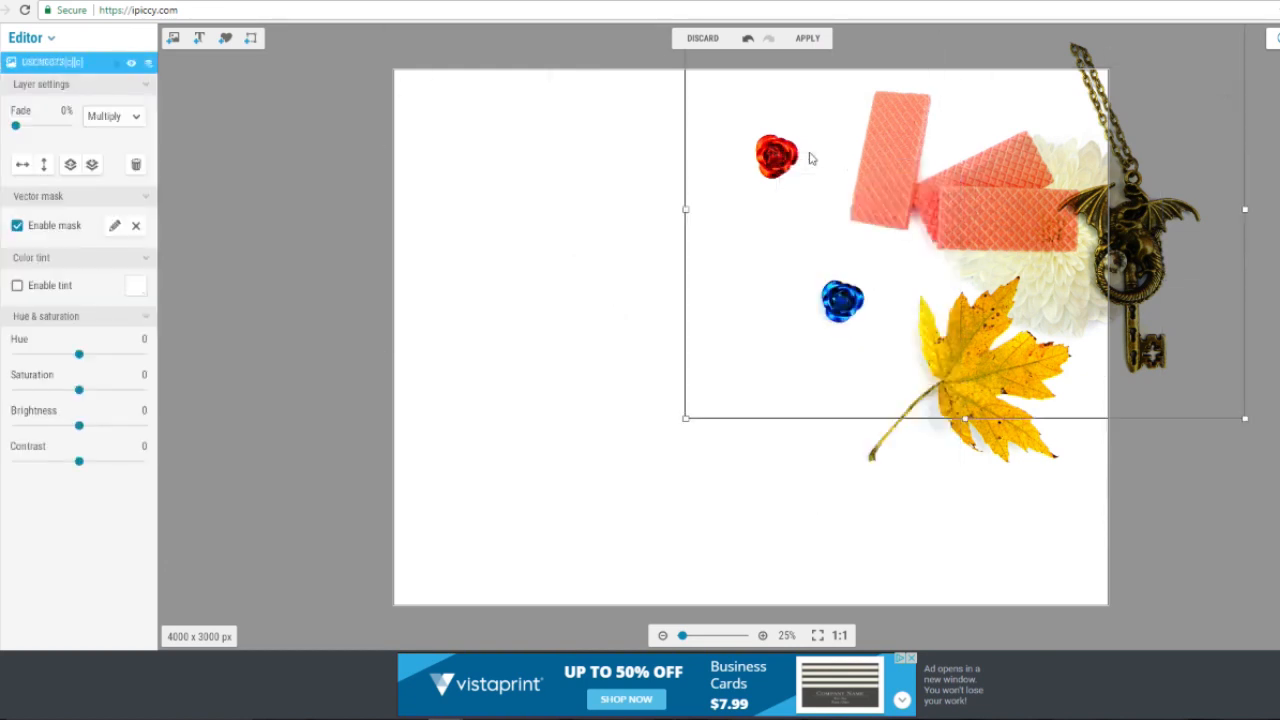
pyautogui.rightClick(779, 172)
pyautogui.click(795, 181)
pyautogui.rightClick(840, 306)
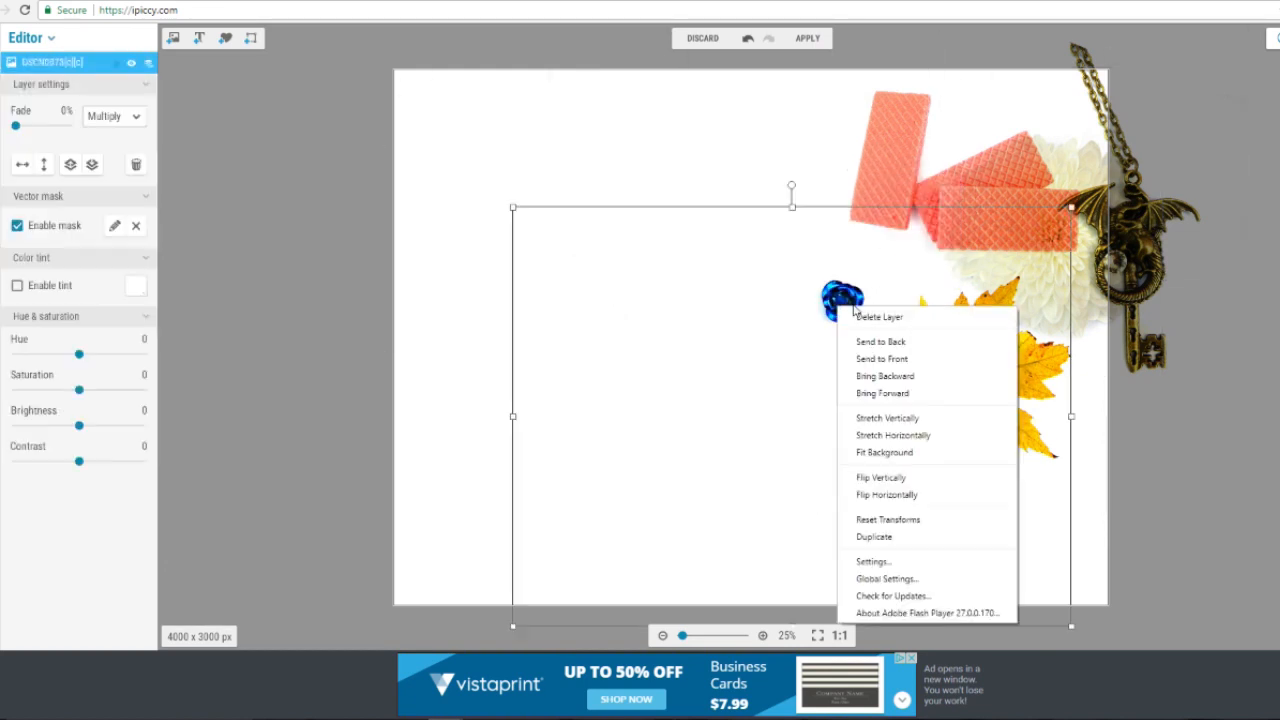
pyautogui.click(889, 318)
# Spread the objects out: flower to the upper left, wafers slightly up, leaf to the lower right, necklace beyond the canvas's right edge.
pyautogui.click(1190, 249)
pyautogui.moveTo(1190, 249); pyautogui.dragTo(715, 231)
pyautogui.moveTo(899, 199); pyautogui.dragTo(887, 171)
pyautogui.moveTo(973, 382); pyautogui.dragTo(963, 467)
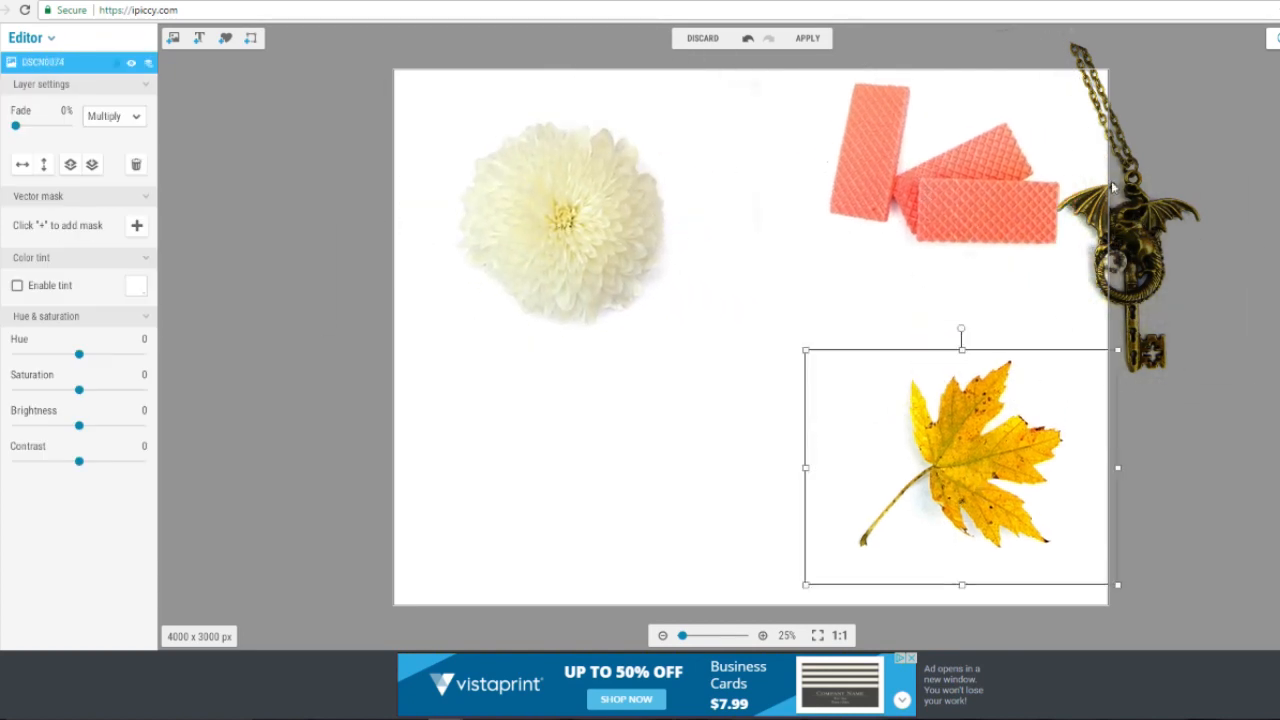
pyautogui.moveTo(1130, 220); pyautogui.dragTo(1200, 250)
# Add the dark red gem photo below the flower with Multiply blending, shifting the flower up and left.
pyautogui.click(173, 37)
pyautogui.click(64, 354)
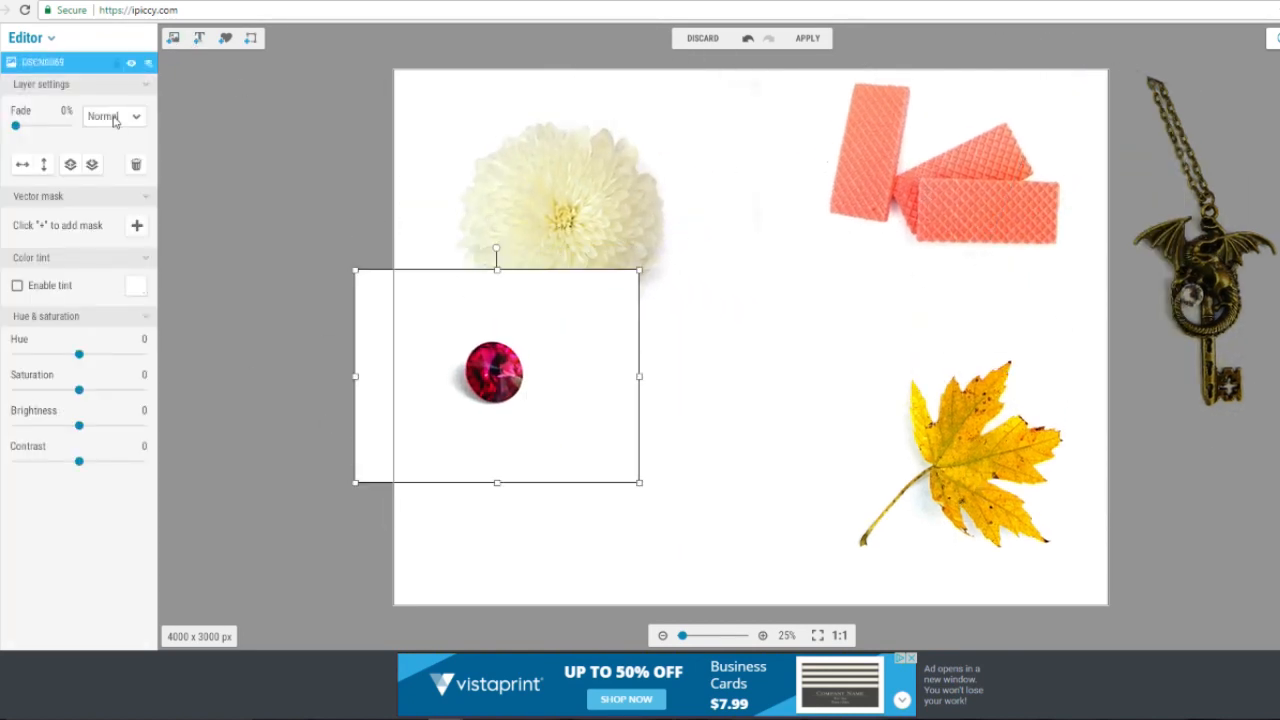
pyautogui.moveTo(560, 198); pyautogui.dragTo(523, 172)
pyautogui.moveTo(503, 358); pyautogui.dragTo(512, 366)
# Add the black glasses photo left of the maple leaf, set it to Multiply blending and enlarge it.
pyautogui.click(173, 40)
pyautogui.click(78, 254)
pyautogui.click(114, 116)
pyautogui.click(105, 62)
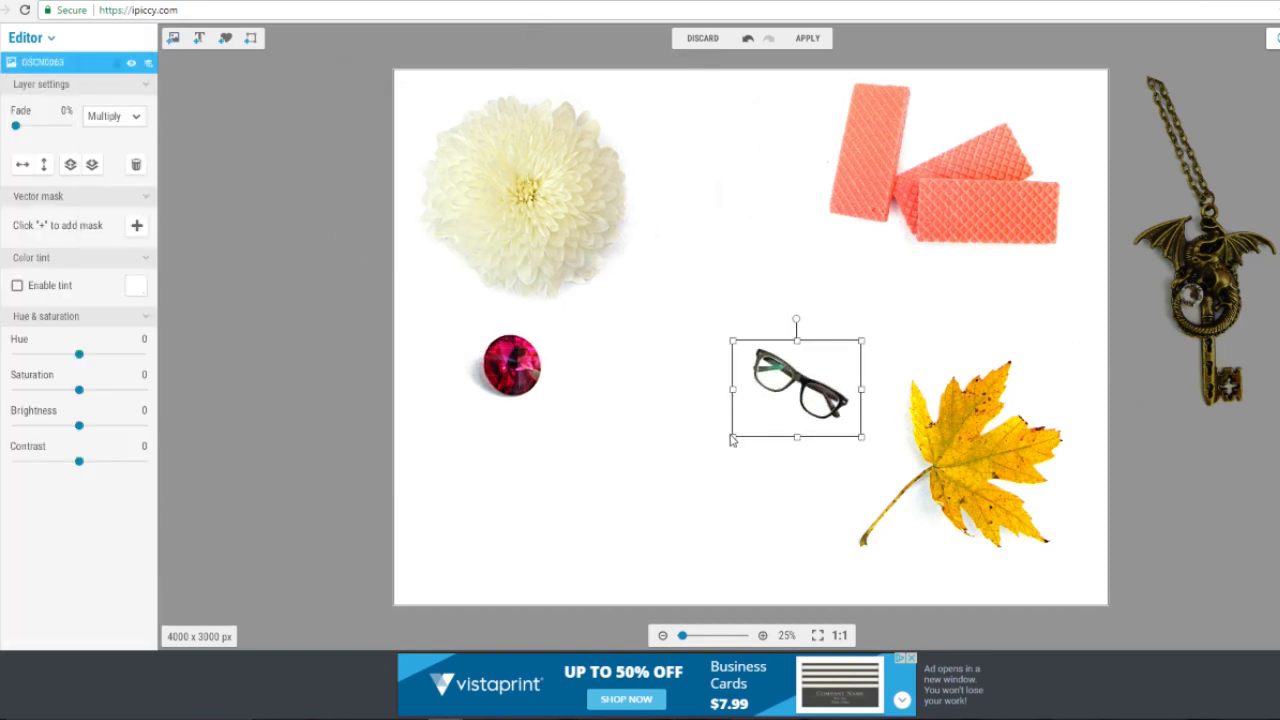
pyautogui.moveTo(734, 436); pyautogui.dragTo(562, 562)
# Shift the maple leaf left, and rotate and enlarge the glasses so they overlap the leaf in the canvas's lower right.
pyautogui.moveTo(962, 428); pyautogui.dragTo(964, 364)
pyautogui.moveTo(583, 497); pyautogui.dragTo(780, 517)
pyautogui.click(940, 370)
pyautogui.moveTo(963, 260); pyautogui.dragTo(994, 278)
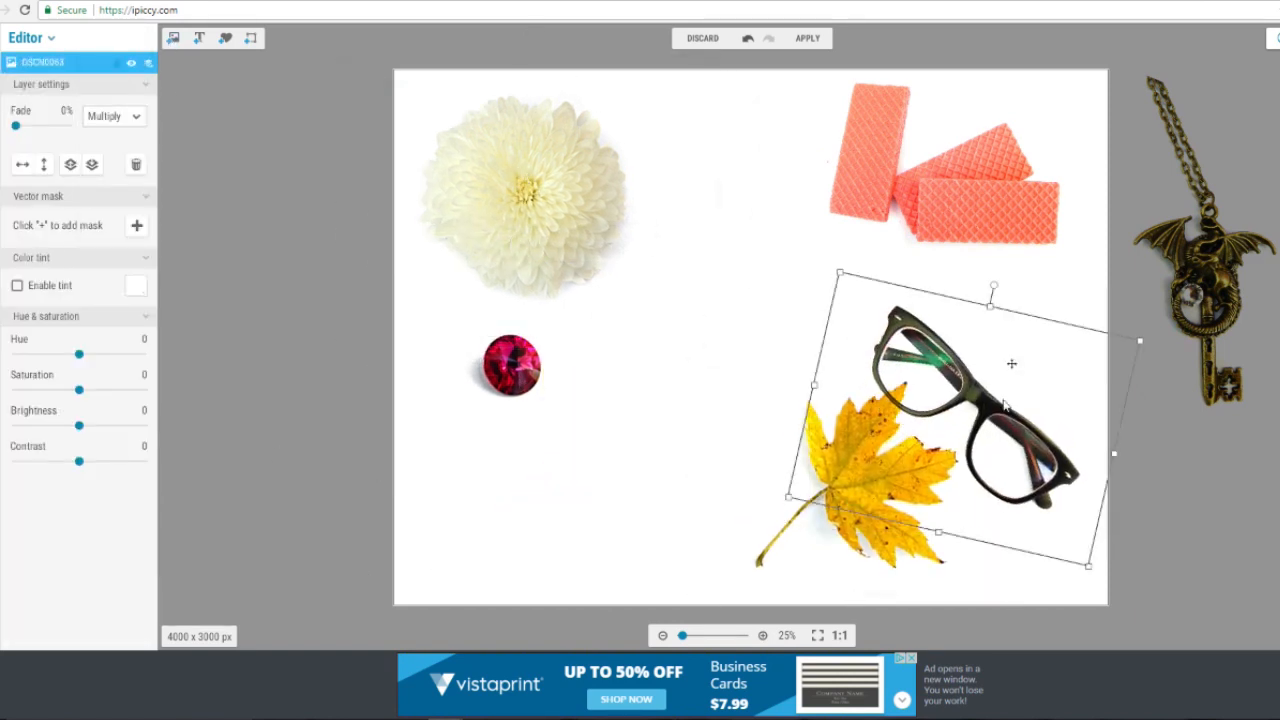
pyautogui.moveTo(1012, 364); pyautogui.dragTo(1016, 392)
pyautogui.moveTo(841, 303); pyautogui.dragTo(759, 208)
pyautogui.moveTo(880, 338); pyautogui.dragTo(911, 375)
pyautogui.moveTo(762, 559); pyautogui.dragTo(750, 557)
# Delete the three-wafer layer, and rearrange the flower behind the glasses and the dark red gem above the flower.
pyautogui.click(949, 178)
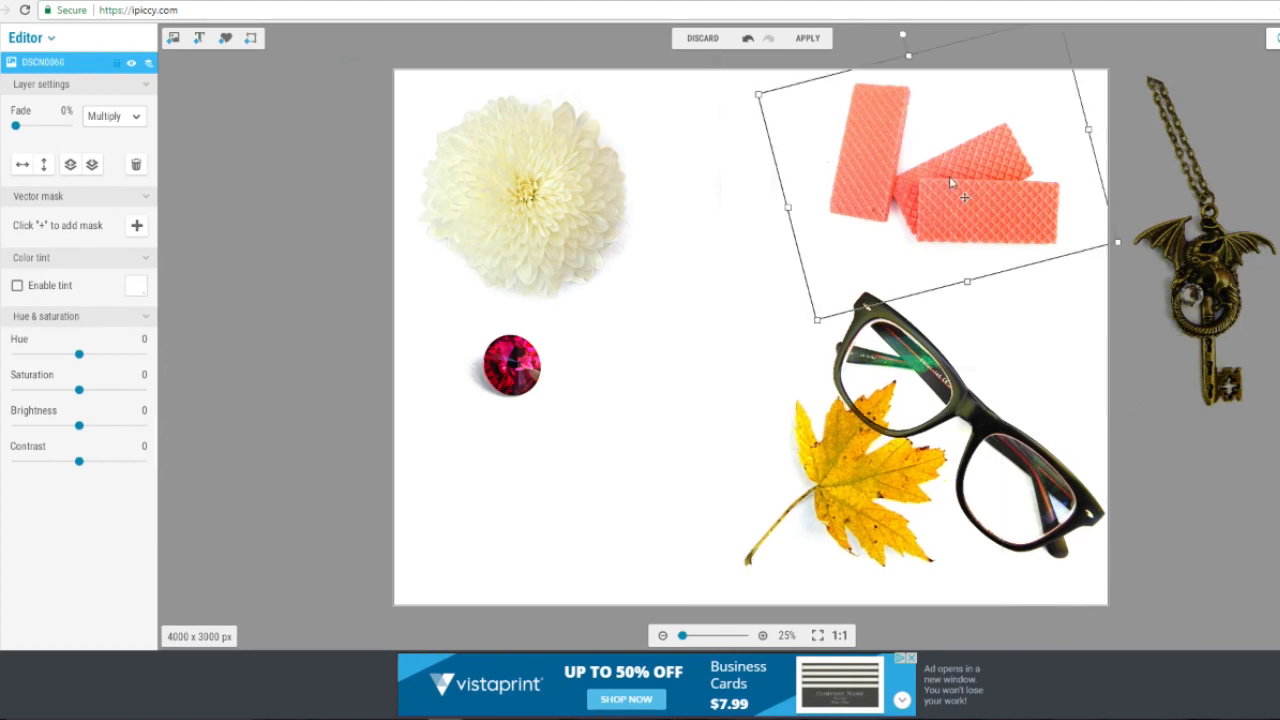
pyautogui.press('Delete')
pyautogui.moveTo(555, 188); pyautogui.dragTo(757, 200)
pyautogui.moveTo(837, 191); pyautogui.dragTo(1077, 289)
pyautogui.moveTo(511, 365); pyautogui.dragTo(967, 130)
# Move the key necklace to the canvas's upper left and enlarge it so its chain runs past the corner.
pyautogui.moveTo(1226, 211); pyautogui.dragTo(562, 213)
pyautogui.moveTo(614, 119); pyautogui.dragTo(544, 103)
pyautogui.moveTo(553, 280); pyautogui.dragTo(533, 227)
pyautogui.moveTo(745, 391); pyautogui.dragTo(784, 420)
pyautogui.moveTo(530, 230); pyautogui.dragTo(504, 222)
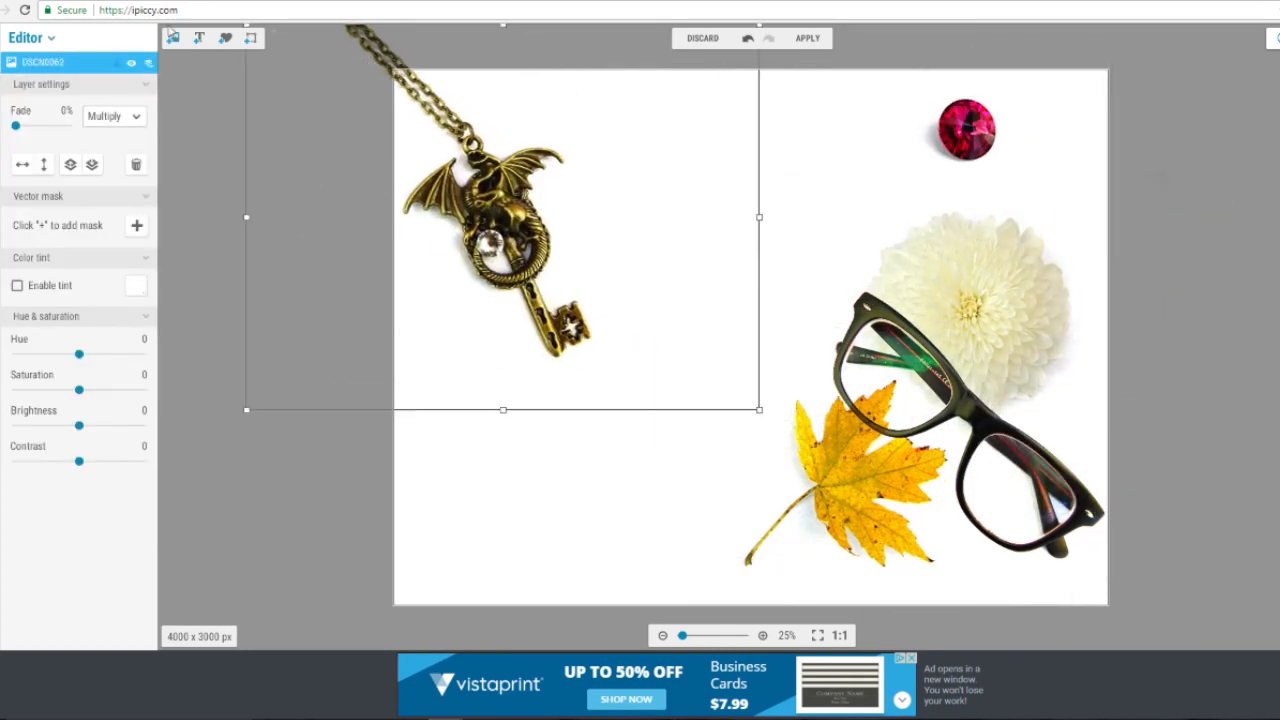
# Add the bitten pink wafer photo with Multiply blending, enlarged and slightly rotated in the canvas's lower left.
pyautogui.click(173, 38)
pyautogui.moveTo(40, 518); pyautogui.dragTo(711, 262)
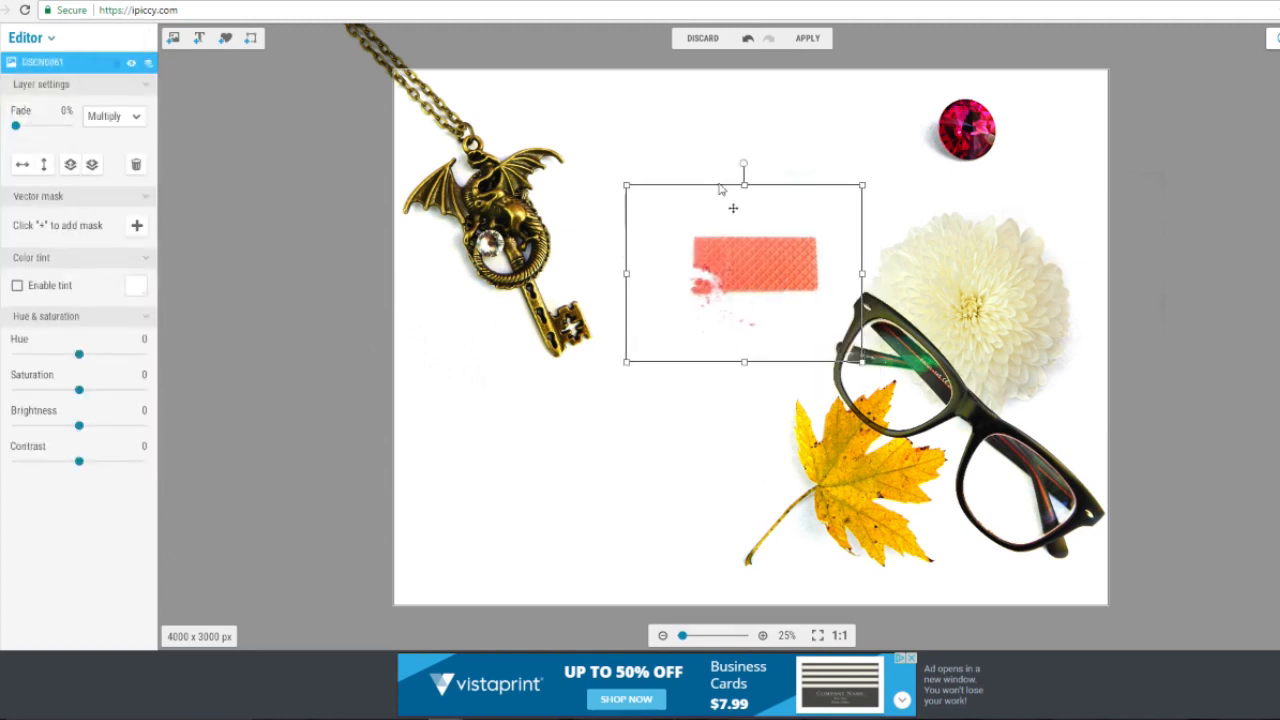
pyautogui.moveTo(623, 363); pyautogui.dragTo(612, 438)
pyautogui.moveTo(710, 305); pyautogui.dragTo(482, 549)
pyautogui.moveTo(609, 402); pyautogui.dragTo(657, 339)
pyautogui.moveTo(560, 480); pyautogui.dragTo(557, 492)
# Add the pliers photo in the middle of the canvas with Multiply blending and enlarge it.
pyautogui.click(173, 38)
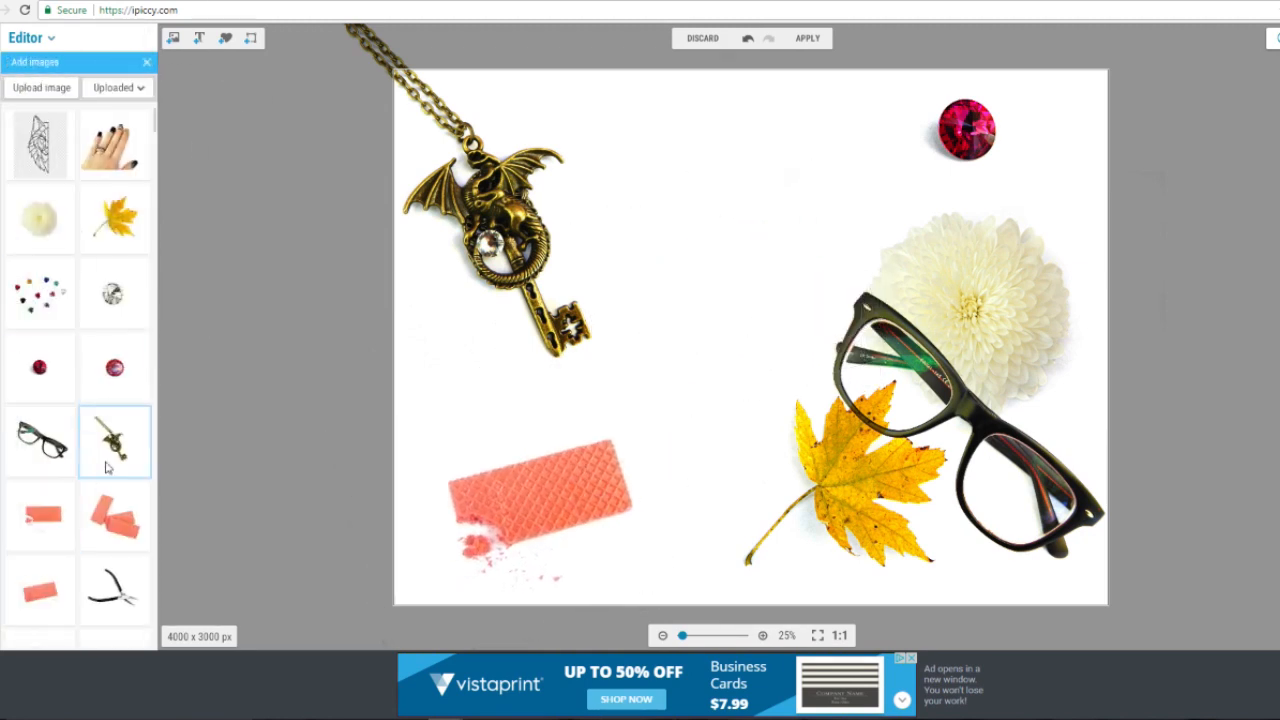
pyautogui.moveTo(114, 590); pyautogui.dragTo(685, 234)
pyautogui.click(114, 117)
pyautogui.click(108, 165)
pyautogui.moveTo(760, 262); pyautogui.dragTo(960, 412)
pyautogui.moveTo(870, 320); pyautogui.dragTo(764, 217)
# Delete the key necklace layer, and move and rotate the pliers into the canvas's upper left.
pyautogui.moveTo(464, 127); pyautogui.dragTo(404, 209)
pyautogui.press('Delete')
pyautogui.moveTo(742, 200); pyautogui.dragTo(598, 190)
pyautogui.moveTo(718, 324); pyautogui.dragTo(635, 396)
pyautogui.moveTo(609, 117); pyautogui.dragTo(592, 103)
# Move the dark red gem between the pliers' handles in the upper left and shrink it slightly.
pyautogui.moveTo(965, 137); pyautogui.dragTo(494, 142)
pyautogui.moveTo(643, 247); pyautogui.dragTo(586, 204)
pyautogui.moveTo(484, 121)
pyautogui.mouseDown()
pyautogui.moveTo(482, 142)
pyautogui.moveTo(476, 113)
pyautogui.mouseUp()
# Add the clear gem photo below the pliers' left handle with Multiply blending.
pyautogui.click(173, 38)
pyautogui.moveTo(114, 291); pyautogui.dragTo(501, 290)
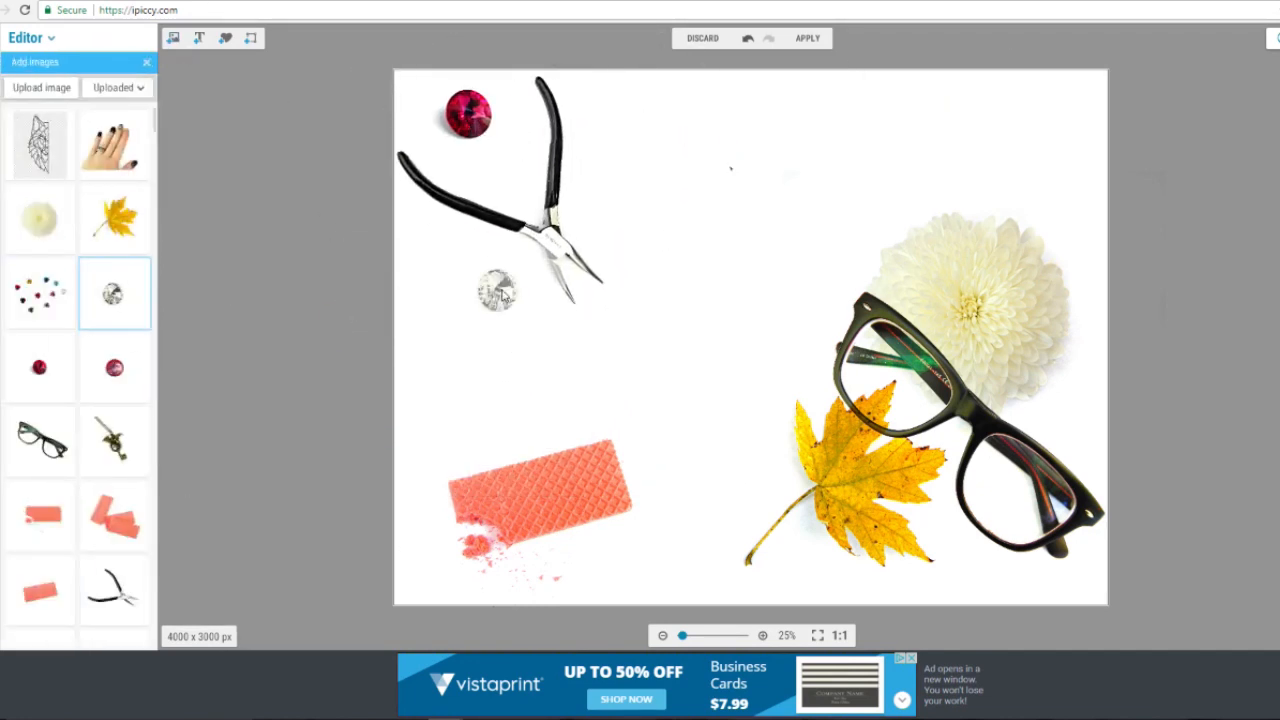
pyautogui.click(114, 117)
pyautogui.click(108, 165)
pyautogui.moveTo(567, 350); pyautogui.dragTo(590, 295)
pyautogui.moveTo(502, 292); pyautogui.dragTo(465, 281)
# Add the pinkish-red gem photo to the right of the pliers' handles with Multiply blending.
pyautogui.click(173, 38)
pyautogui.moveTo(51, 361); pyautogui.dragTo(780, 259)
pyautogui.moveTo(740, 220); pyautogui.dragTo(600, 203)
pyautogui.click(114, 117)
pyautogui.click(108, 165)
# Duplicate the pinkish-red gem and place a smaller copy between the pliers' handles.
pyautogui.rightClick(718, 190)
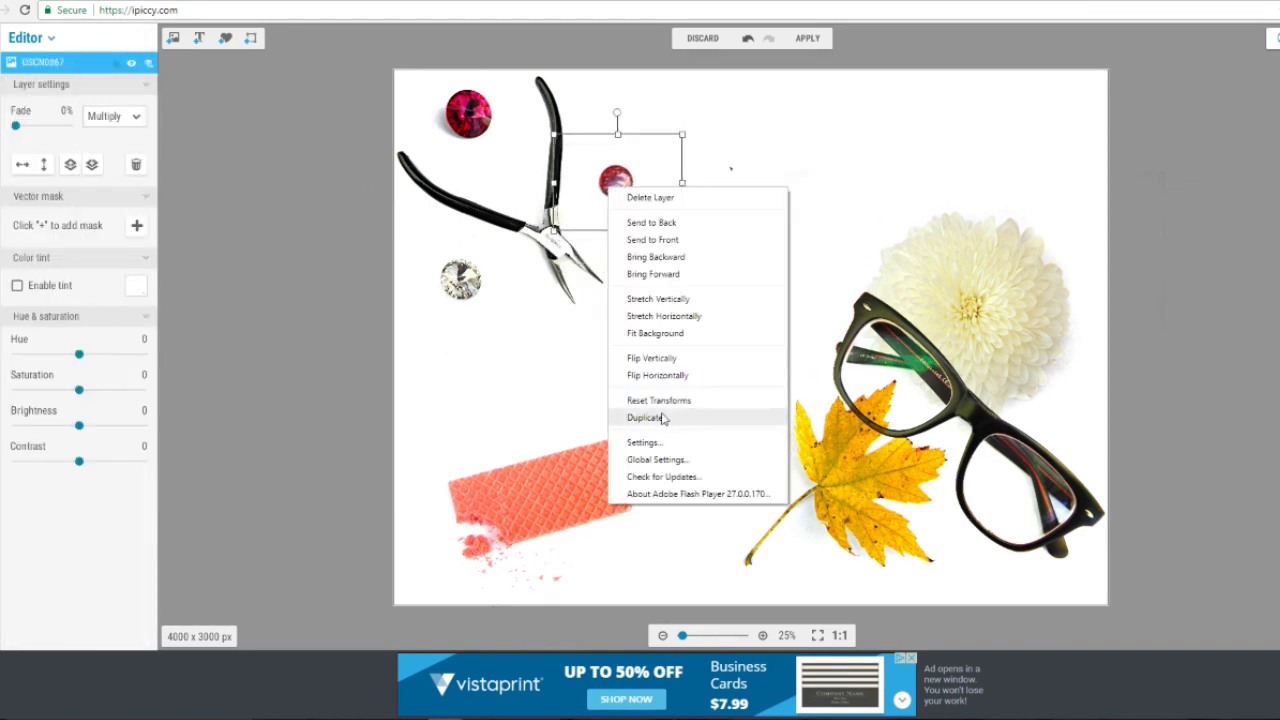
pyautogui.click(757, 414)
pyautogui.moveTo(690, 158); pyautogui.dragTo(526, 185)
# Bring the pliers layer backward in the layer stack to free the dark red gem for selection.
pyautogui.rightClick(470, 108)
pyautogui.click(510, 178)
pyautogui.rightClick(459, 113)
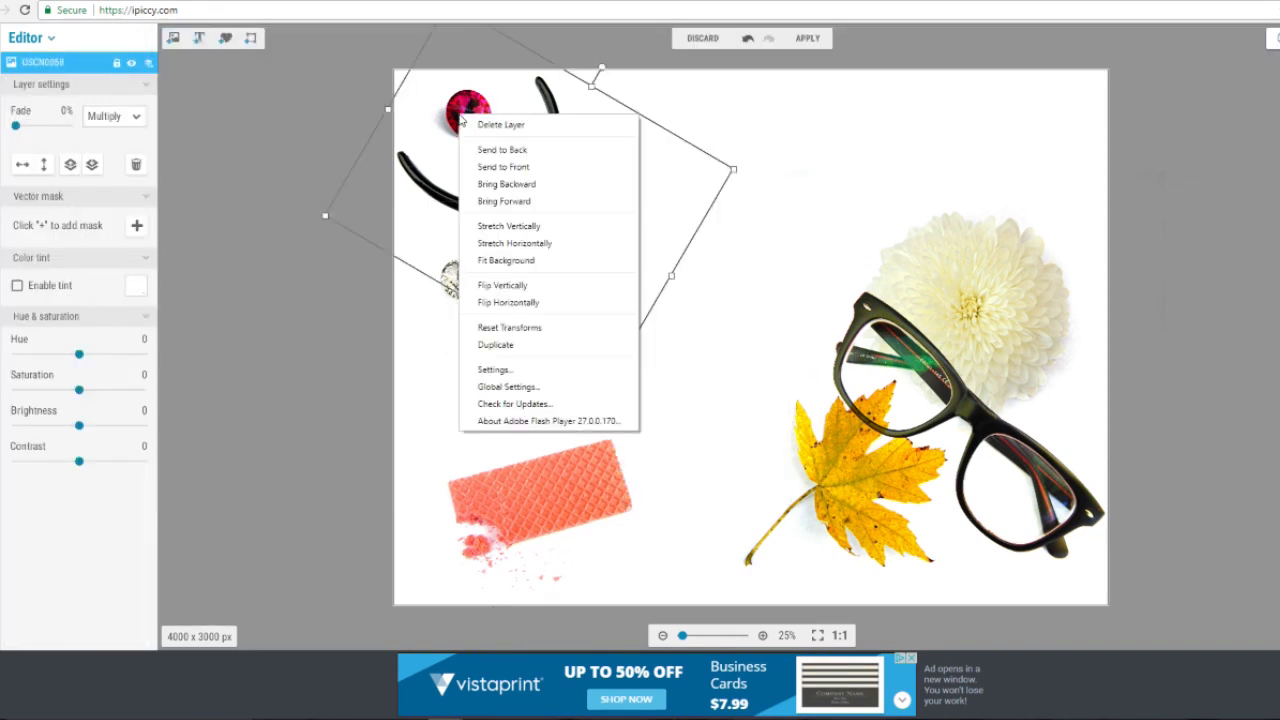
pyautogui.click(500, 183)
# Move the dark red gem off the canvas's left side and duplicate it to make three gems.
pyautogui.rightClick(306, 113)
pyautogui.moveTo(464, 110); pyautogui.dragTo(284, 346)
pyautogui.click(343, 342)
pyautogui.rightClick(281, 260)
pyautogui.click(327, 490)
# Arrange the three dark red gems around the pliers' handles, shrinking one to small and another to medium size.
pyautogui.moveTo(426, 207); pyautogui.dragTo(332, 138)
pyautogui.moveTo(270, 92); pyautogui.dragTo(510, 110)
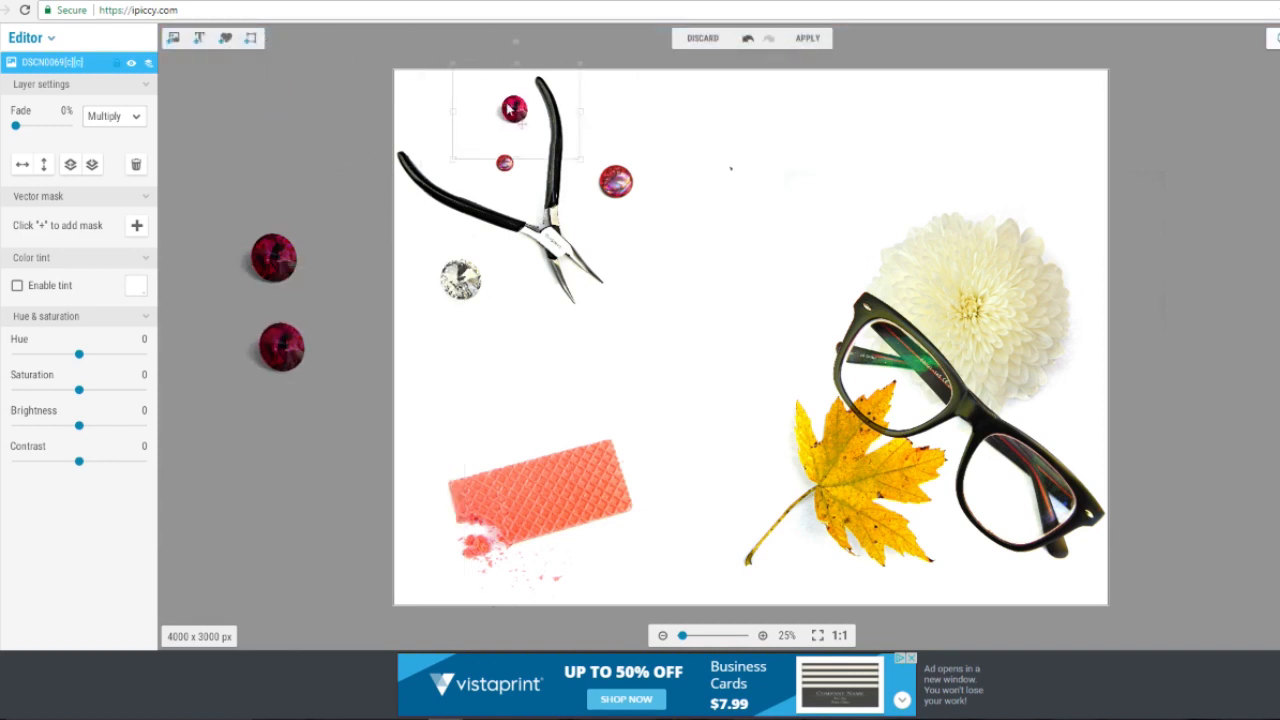
pyautogui.moveTo(264, 250); pyautogui.dragTo(425, 126)
pyautogui.moveTo(398, 435); pyautogui.dragTo(337, 400)
pyautogui.moveTo(268, 330); pyautogui.dragTo(633, 117)
# Duplicate the clear gem and distribute the resized, rotated copies around the pliers and below the wafer's lower-right corner.
pyautogui.rightClick(463, 284)
pyautogui.click(507, 512)
pyautogui.moveTo(474, 298); pyautogui.dragTo(508, 330)
pyautogui.moveTo(463, 282); pyautogui.dragTo(434, 258)
pyautogui.moveTo(528, 344); pyautogui.dragTo(527, 316)
pyautogui.moveTo(734, 280); pyautogui.dragTo(627, 563)
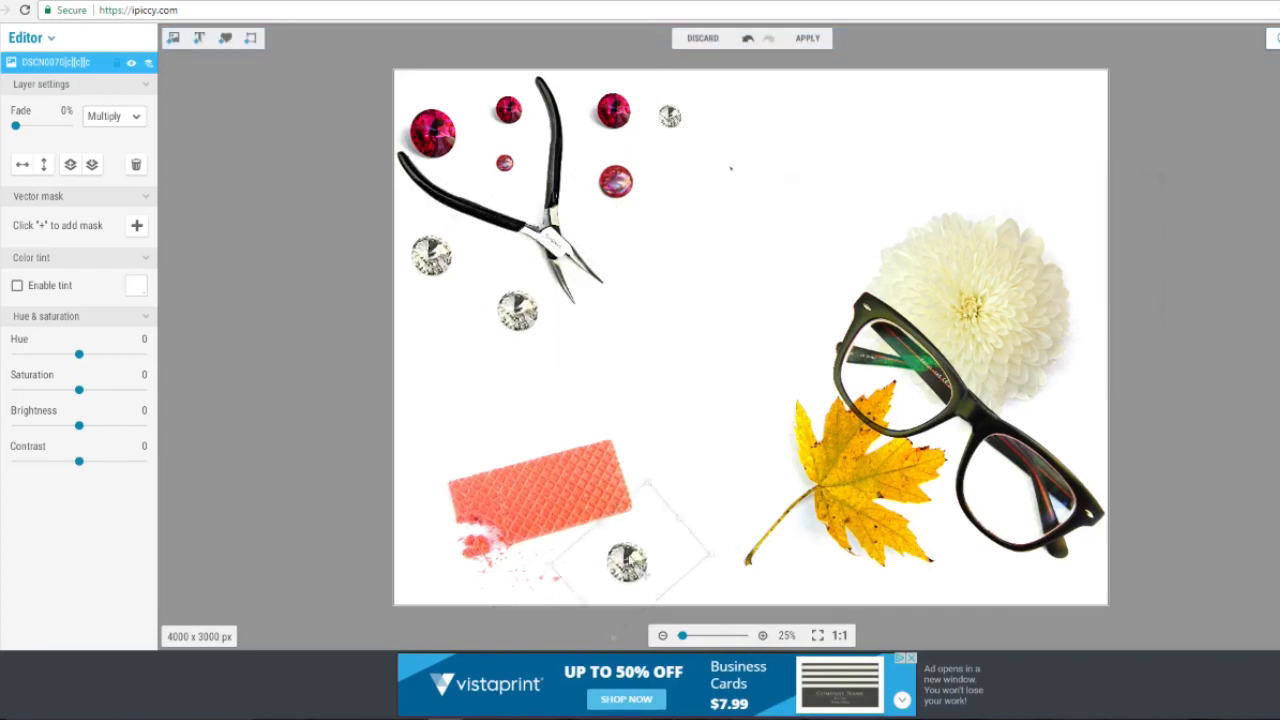
# Swap the gems beside the pliers, placing the clear one right of the handles and the pinkish-red one below the left handle.
pyautogui.click(522, 312)
pyautogui.moveTo(504, 390); pyautogui.dragTo(514, 344)
pyautogui.moveTo(534, 263); pyautogui.dragTo(696, 246)
pyautogui.moveTo(616, 181); pyautogui.dragTo(500, 268)
pyautogui.moveTo(683, 271); pyautogui.dragTo(597, 204)
pyautogui.moveTo(585, 259); pyautogui.dragTo(581, 281)
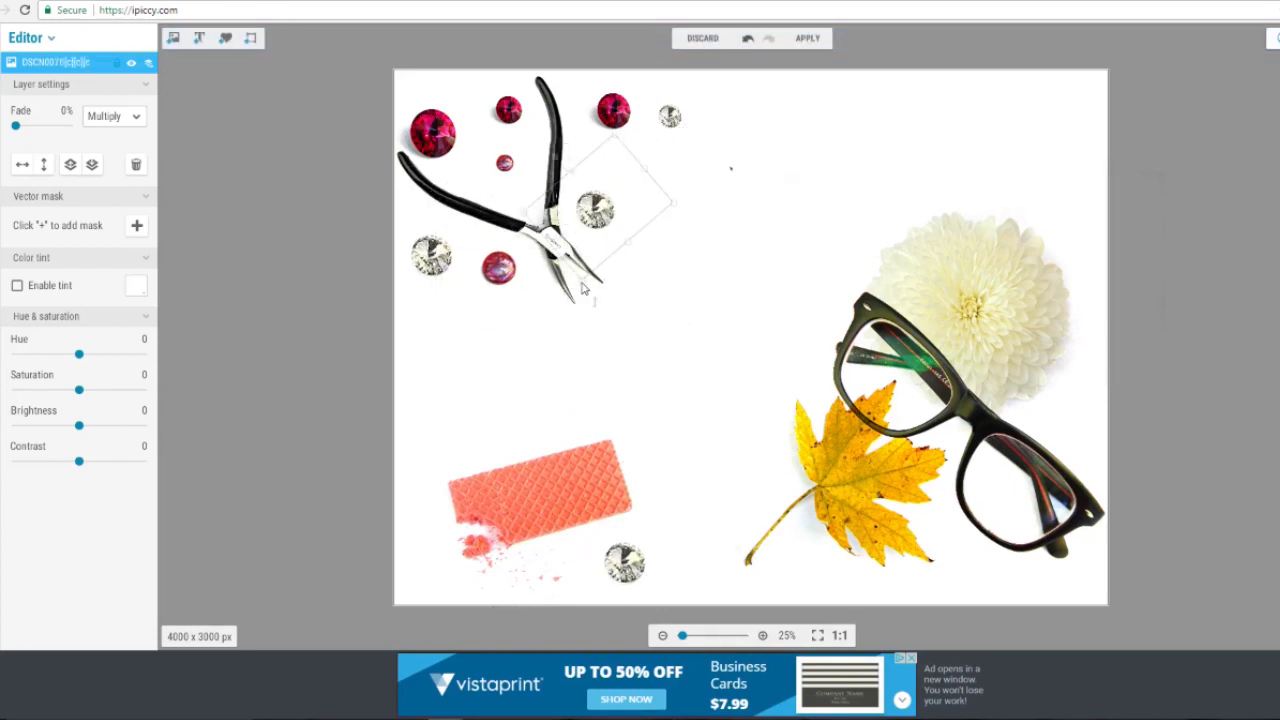
pyautogui.moveTo(594, 211); pyautogui.dragTo(608, 189)
# Add the coloured metal roses photo again and enlarge it over the canvas's right side.
pyautogui.click(173, 39)
pyautogui.moveTo(812, 368)
pyautogui.mouseDown()
pyautogui.moveTo(829, 201)
pyautogui.moveTo(1104, 422)
pyautogui.mouseUp()
pyautogui.moveTo(993, 313); pyautogui.dragTo(923, 297)
pyautogui.moveTo(1034, 406); pyautogui.dragTo(1238, 571)
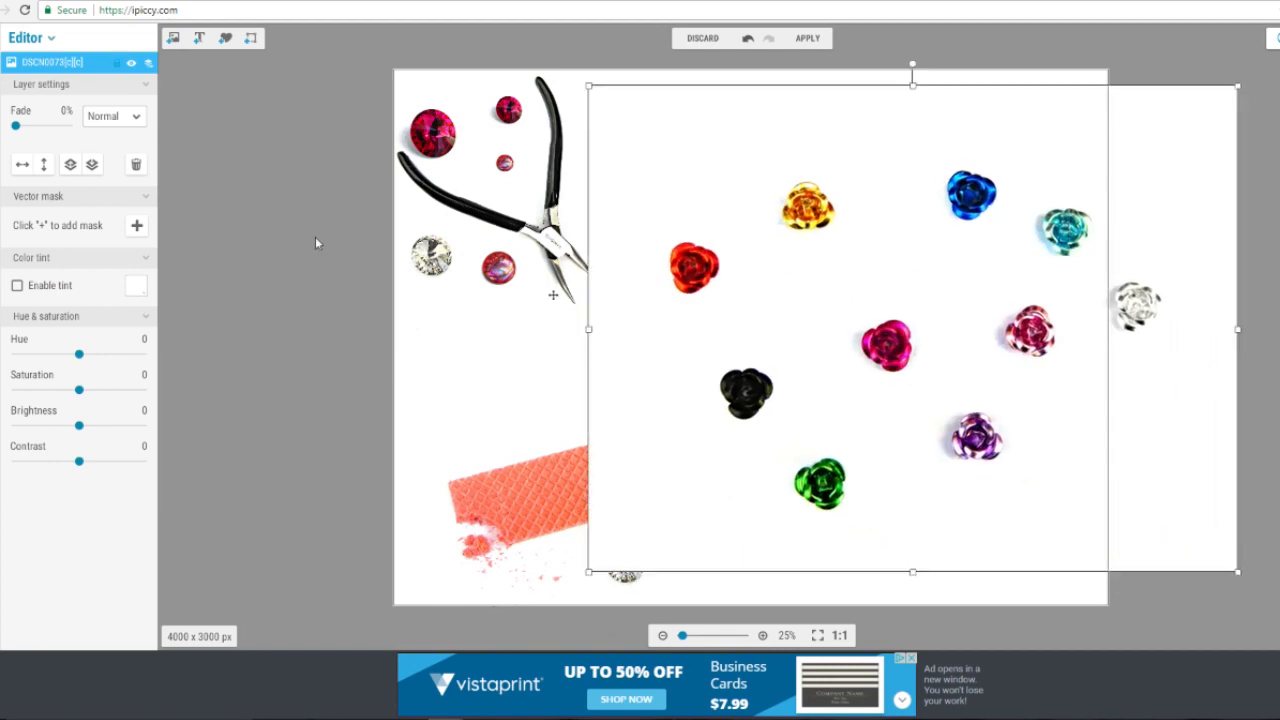
# Mask the metal roses photo down to the gold rose, place it below the glasses, and move the clear gem beside the glasses' upper right.
pyautogui.click(137, 226)
pyautogui.click(614, 269)
pyautogui.click(567, 178)
pyautogui.click(617, 146)
pyautogui.click(807, 38)
pyautogui.moveTo(807, 207); pyautogui.dragTo(969, 565)
pyautogui.moveTo(624, 563); pyautogui.dragTo(425, 445)
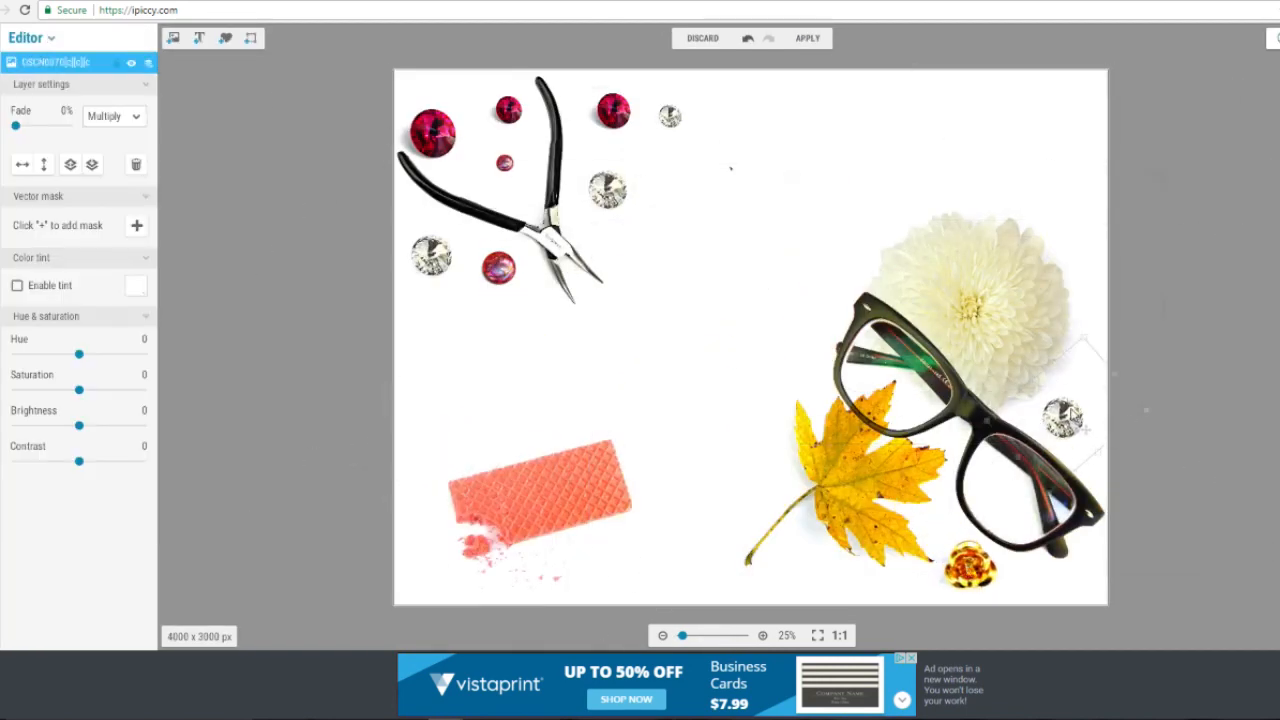
# Add the guinea pig photo, enlarge it, blend it with Multiply and place it above the white flower.
pyautogui.click(174, 39)
pyautogui.scroll(-3, 110, 300)
pyautogui.click(120, 491)
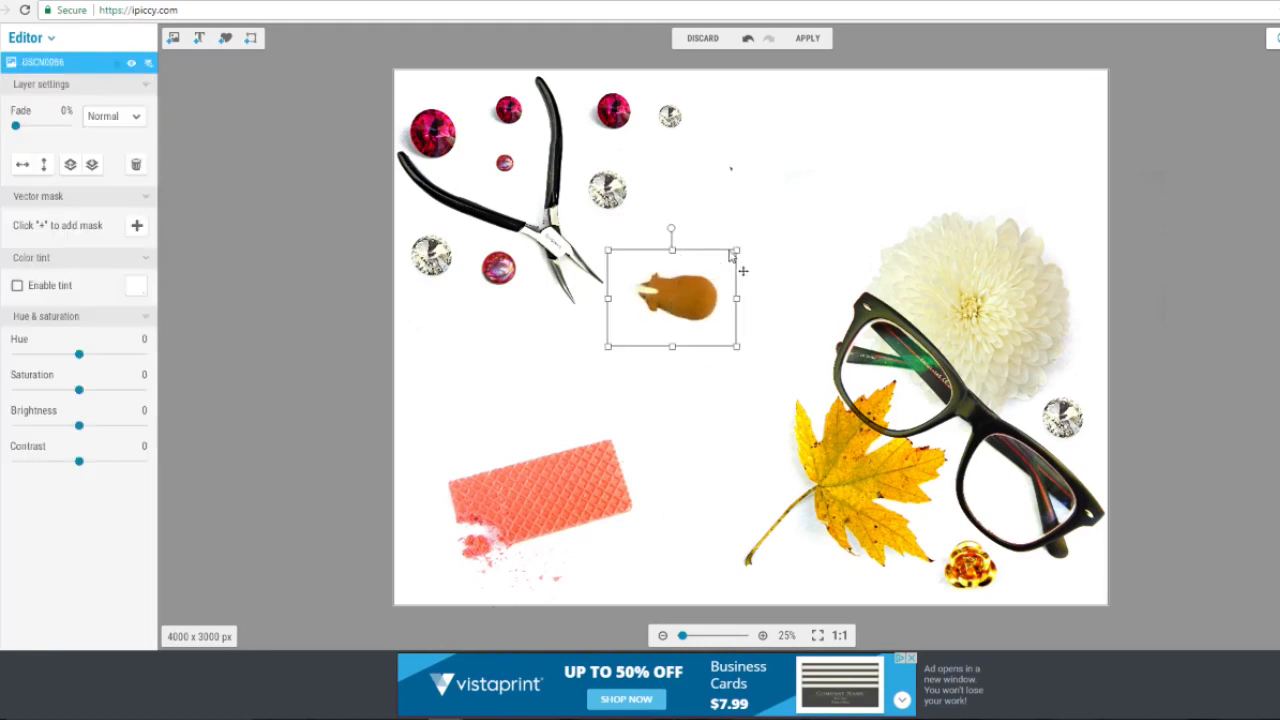
pyautogui.moveTo(737, 346); pyautogui.dragTo(647, 528)
pyautogui.click(114, 117)
pyautogui.click(112, 198)
pyautogui.moveTo(708, 412); pyautogui.dragTo(981, 198)
# Shrink the crumbling pink wafer, rotate it and move it to the middle of the canvas.
pyautogui.click(536, 482)
pyautogui.moveTo(490, 374); pyautogui.dragTo(601, 635)
pyautogui.moveTo(605, 324); pyautogui.dragTo(571, 399)
pyautogui.moveTo(487, 490); pyautogui.dragTo(713, 178)
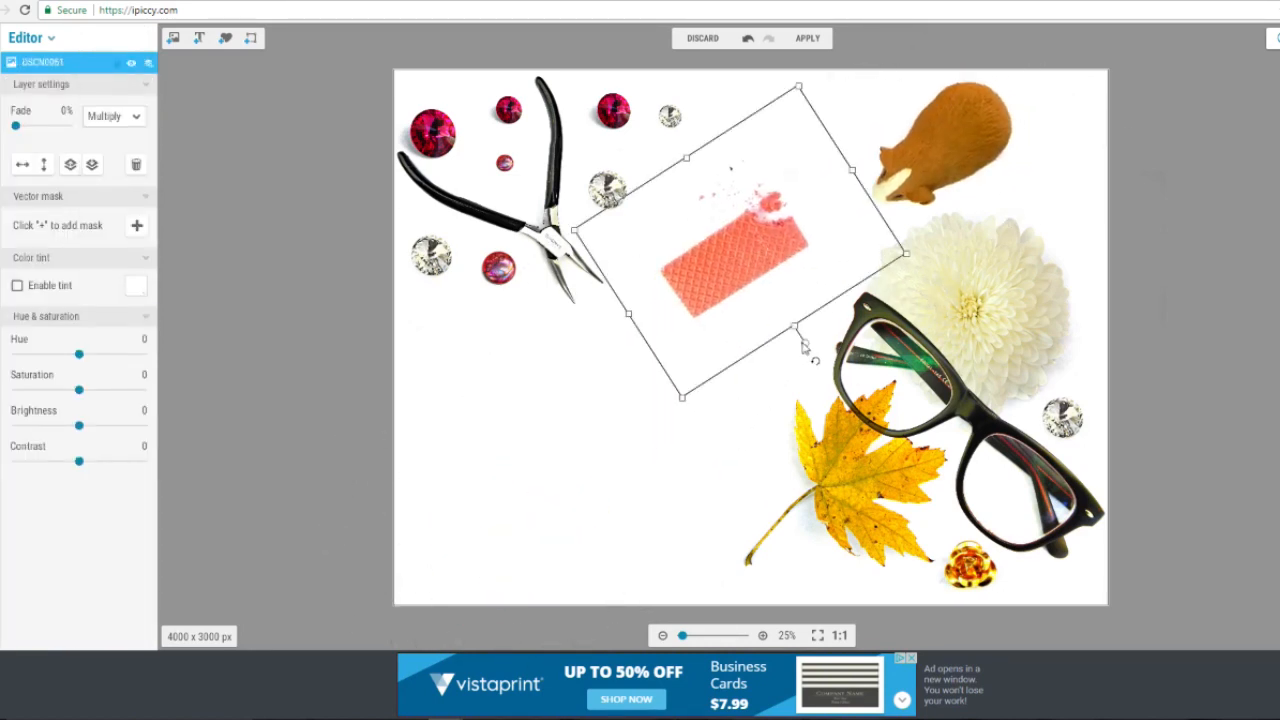
pyautogui.moveTo(804, 345); pyautogui.dragTo(714, 358)
pyautogui.moveTo(732, 290); pyautogui.dragTo(772, 248)
pyautogui.moveTo(757, 314); pyautogui.dragTo(655, 262)
pyautogui.moveTo(768, 197); pyautogui.dragTo(681, 417)
# Cover the stray speck in the canvas's upper middle with a geometric circle sticker and lock that layer.
pyautogui.click(225, 38)
pyautogui.click(109, 92)
pyautogui.moveTo(62, 150); pyautogui.dragTo(728, 180)
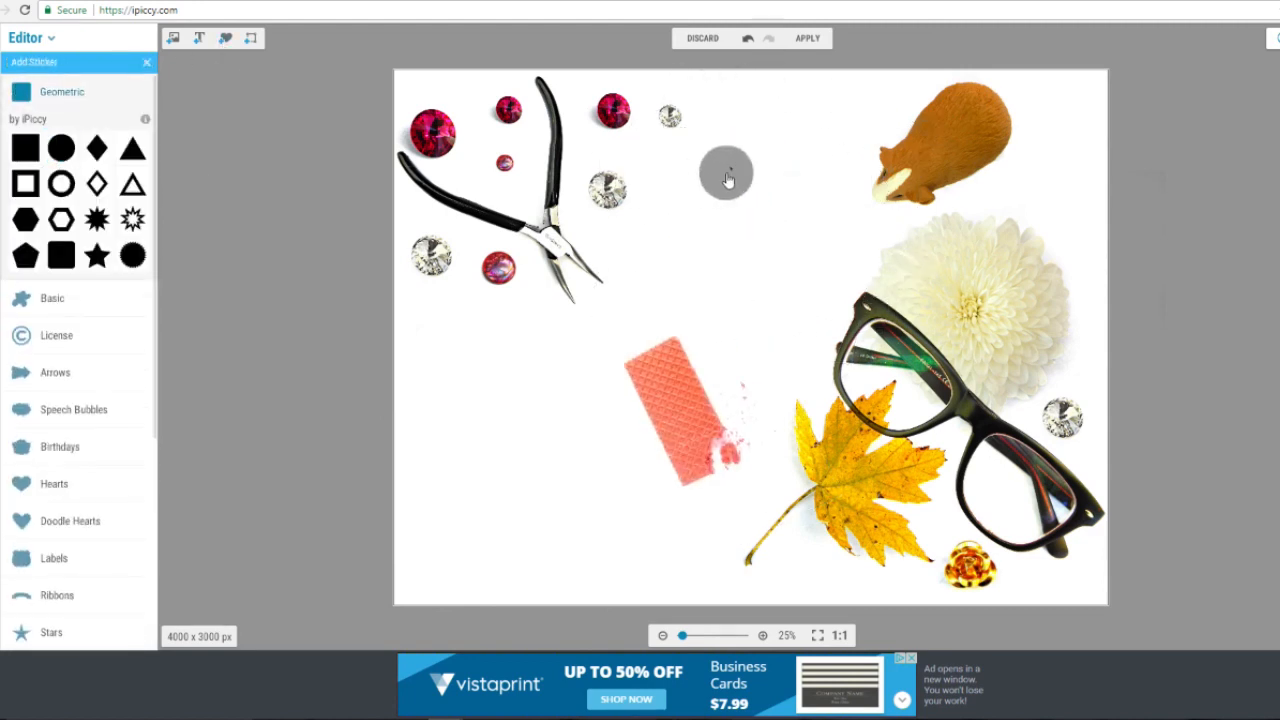
pyautogui.press('Delete')
# Move and rotate the wafer so its crumbled end sits in front of the guinea pig's mouth.
pyautogui.moveTo(688, 399); pyautogui.dragTo(799, 177)
pyautogui.moveTo(688, 243); pyautogui.dragTo(767, 372)
pyautogui.moveTo(748, 228); pyautogui.dragTo(754, 220)
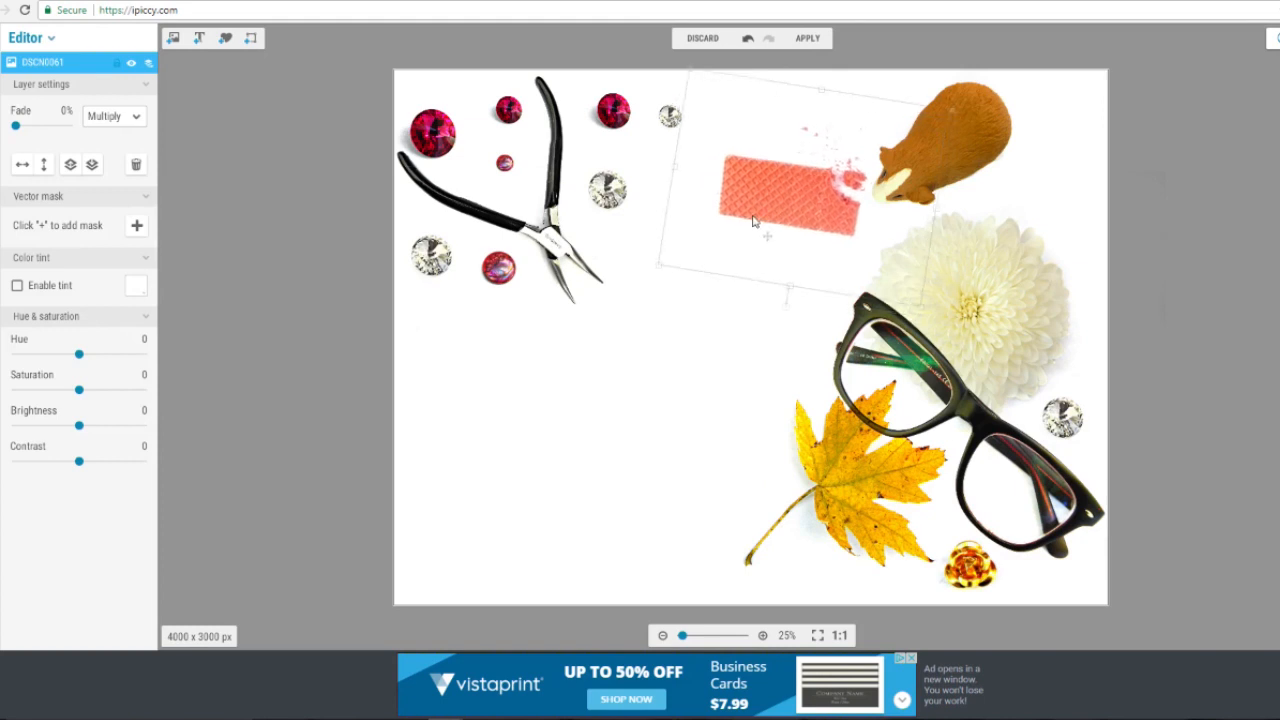
pyautogui.click(320, 180)
# Add the red-headed pin photo with Multiply blending to the right of the guinea pig.
pyautogui.click(175, 38)
pyautogui.moveTo(89, 497); pyautogui.dragTo(1056, 125)
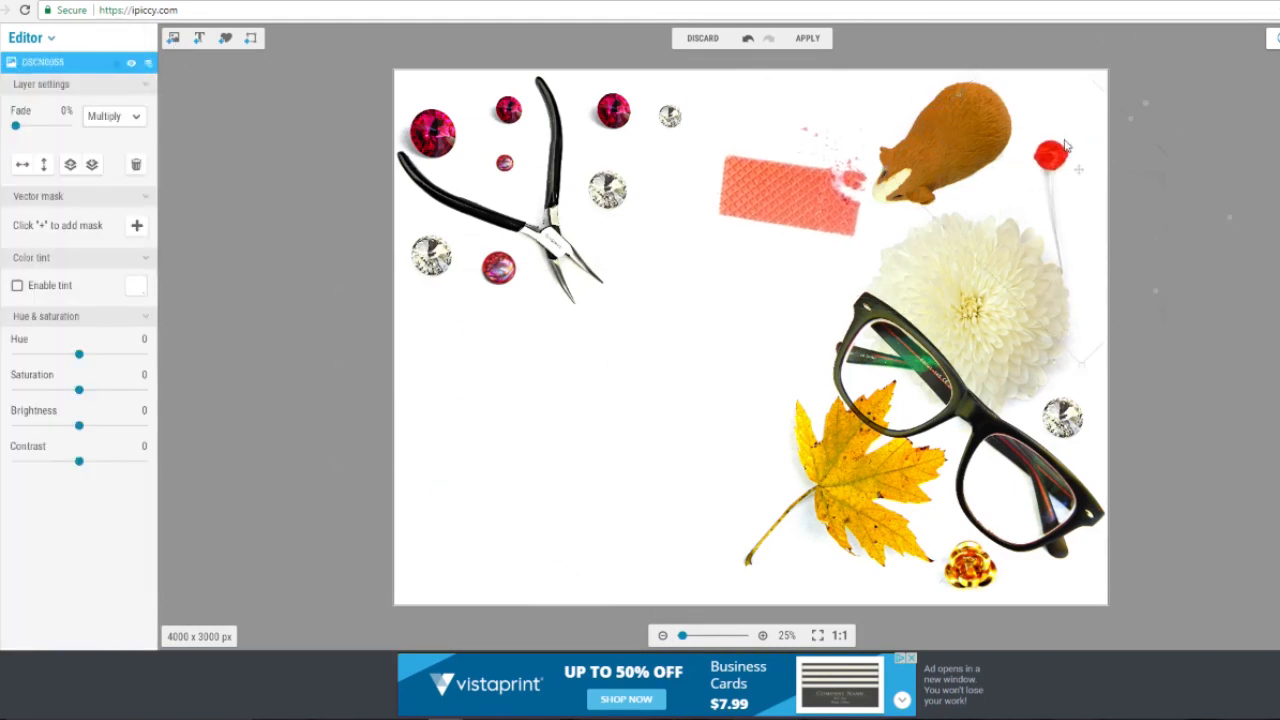
pyautogui.click(1105, 178)
# Add the photo of three stacked wafers, resize it in the canvas's lower-left corner and blend it with Multiply.
pyautogui.click(175, 38)
pyautogui.moveTo(117, 342); pyautogui.dragTo(506, 512)
pyautogui.moveTo(584, 447); pyautogui.dragTo(766, 369)
pyautogui.moveTo(540, 482); pyautogui.dragTo(490, 507)
pyautogui.click(110, 118)
pyautogui.click(106, 160)
# Add the geometric half wolf head drawing, resize it and place it between the pliers and the wafer stack.
pyautogui.click(175, 38)
pyautogui.scroll(3, 75, 300)
pyautogui.moveTo(43, 171); pyautogui.dragTo(548, 382)
pyautogui.moveTo(612, 459); pyautogui.dragTo(715, 563)
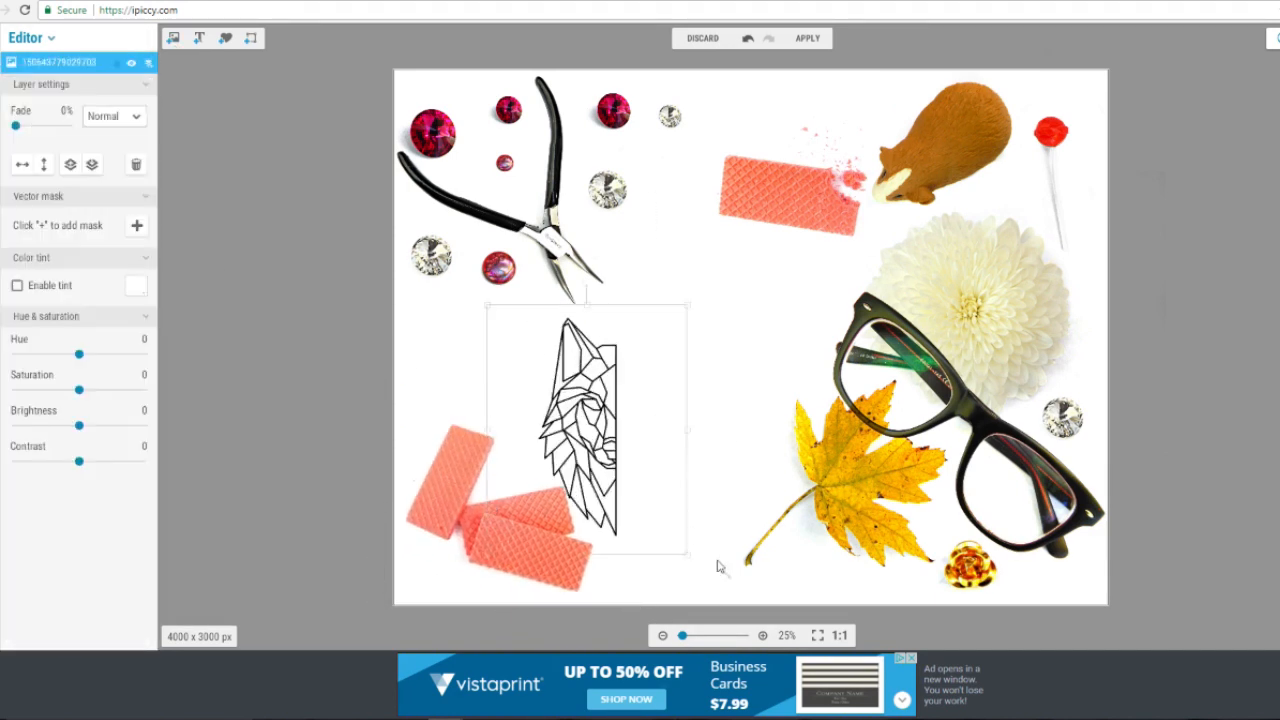
pyautogui.moveTo(587, 437); pyautogui.dragTo(545, 395)
# Add the text "Handmade" beside the wolf drawing in the Good Times font.
pyautogui.click(199, 38)
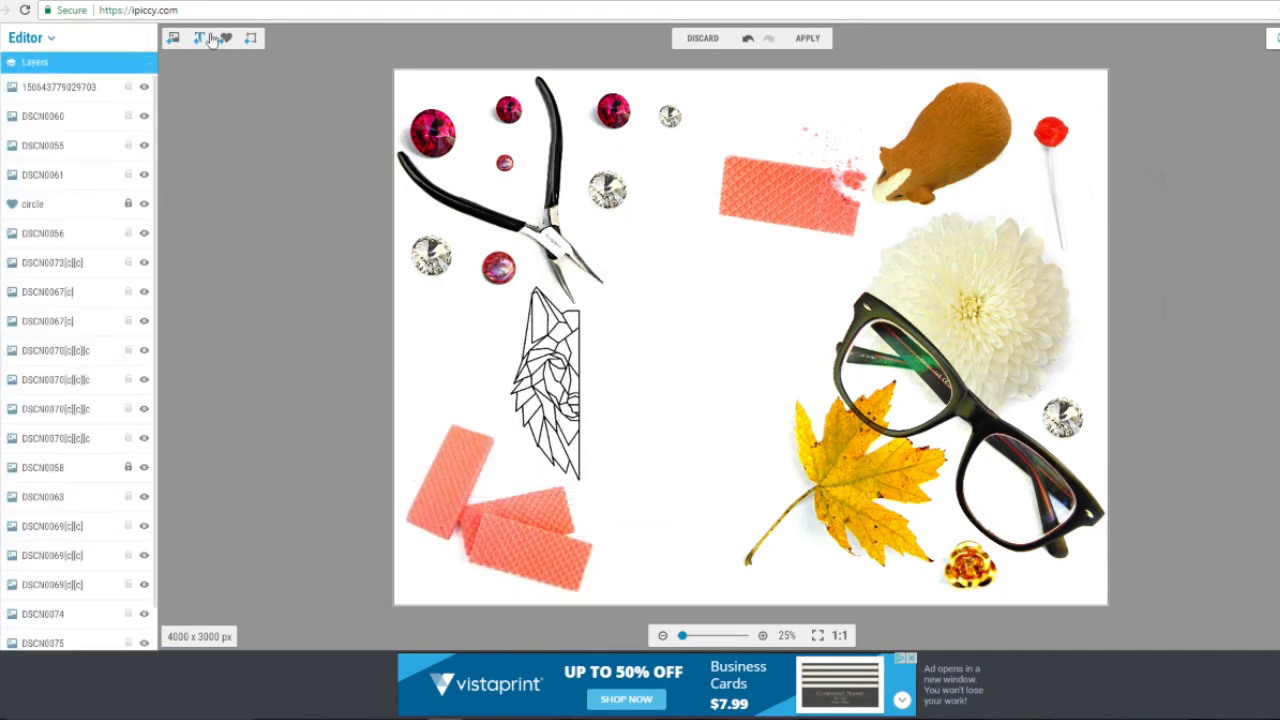
pyautogui.tripleClick(95, 251)
pyautogui.write('Handmade')
pyautogui.click(98, 224)
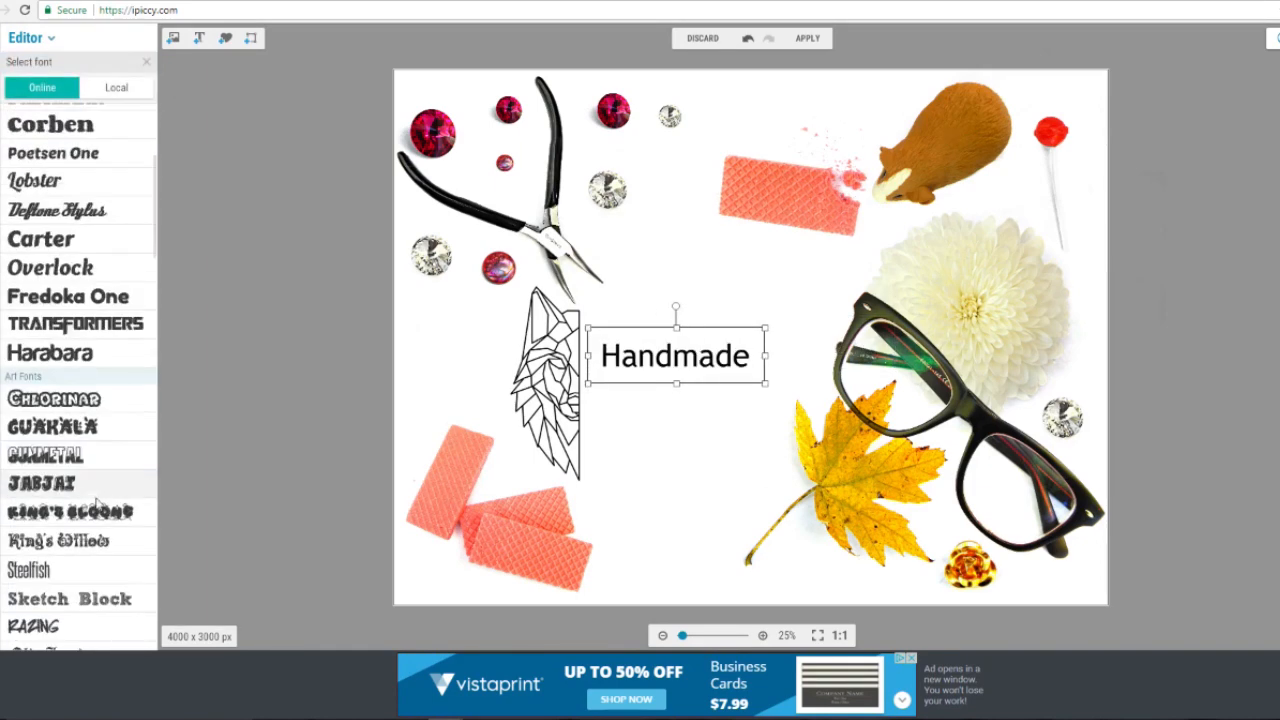
pyautogui.scroll(-5, 75, 400)
pyautogui.click(60, 518)
# Duplicate the "Handmade" text, change the copy to "Alphas", enlarge it slightly and align it underneath.
pyautogui.rightClick(755, 348)
pyautogui.click(783, 575)
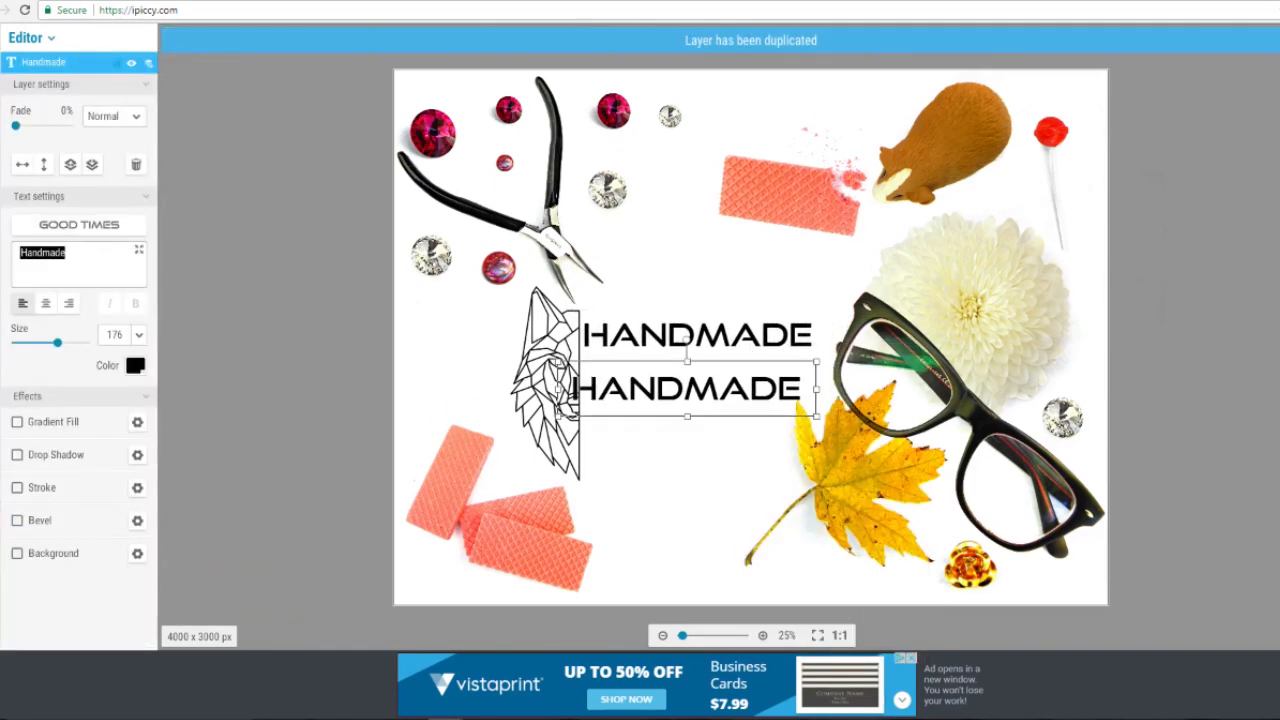
pyautogui.tripleClick(95, 252)
pyautogui.write('Alphas')
pyautogui.moveTo(55, 342); pyautogui.dragTo(63, 342)
pyautogui.click(1221, 411)
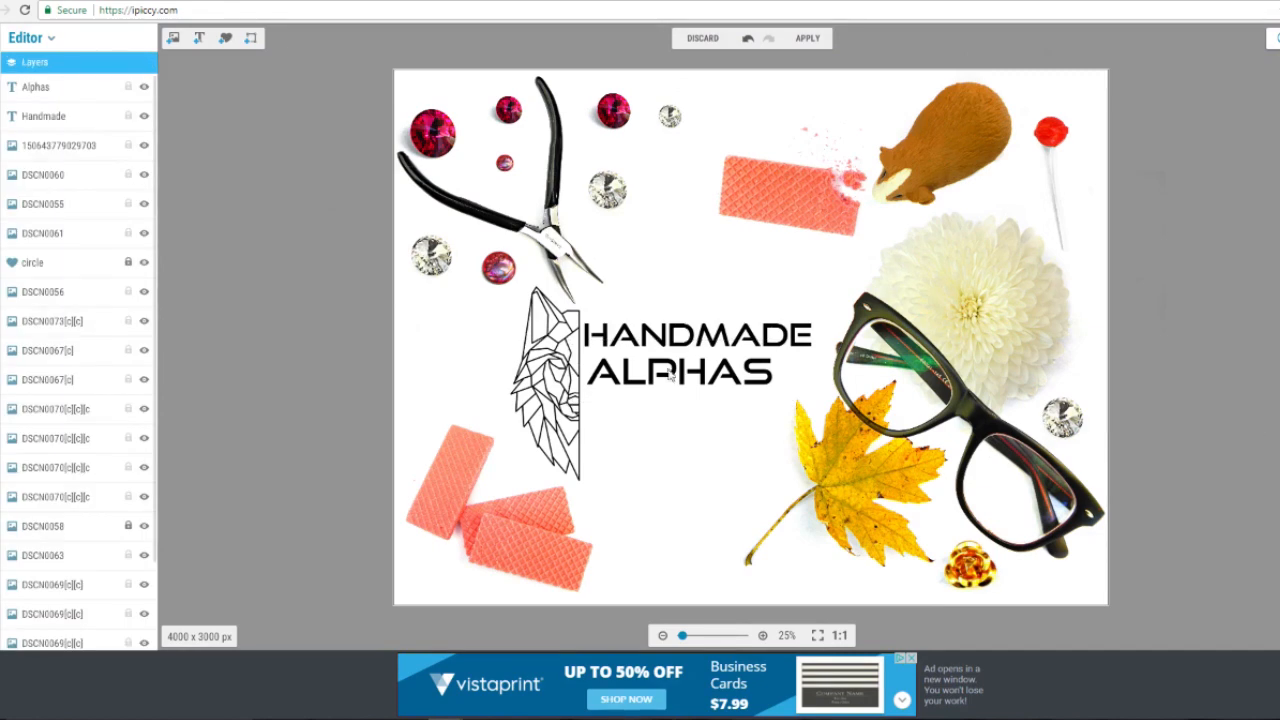
# Delete the "Alphas" and "Handmade" text layers.
pyautogui.click(709, 371)
pyautogui.press('Delete')
pyautogui.click(716, 346)
pyautogui.press('Delete')
# Try the wolf drawing at a different size in the canvas centre, and delete it.
pyautogui.moveTo(556, 385)
pyautogui.mouseDown()
pyautogui.moveTo(613, 387)
pyautogui.moveTo(681, 310)
pyautogui.mouseUp()
pyautogui.click(310, 190)
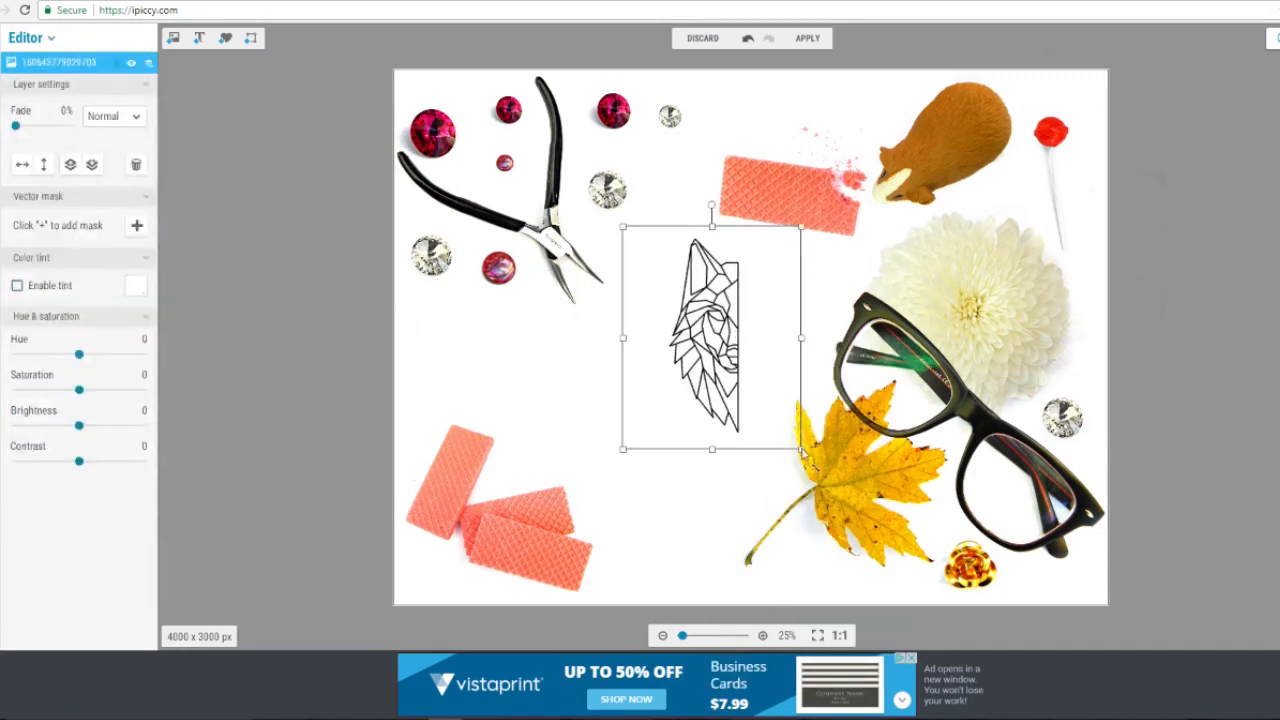
pyautogui.moveTo(623, 446); pyautogui.dragTo(545, 545)
pyautogui.moveTo(688, 385); pyautogui.dragTo(688, 364)
pyautogui.press('Delete')
# Enlarge the stack of three wafers and fit it into the canvas's lower-left corner.
pyautogui.moveTo(516, 536); pyautogui.dragTo(546, 504)
pyautogui.moveTo(404, 571); pyautogui.dragTo(358, 606)
pyautogui.moveTo(531, 503)
pyautogui.mouseDown()
pyautogui.moveTo(518, 495)
pyautogui.moveTo(530, 510)
pyautogui.mouseUp()
pyautogui.click(335, 430)
# Add the text "Make" in the Downcome font at size 577, and duplicate it below as "your own".
pyautogui.click(199, 37)
pyautogui.write('Mal')
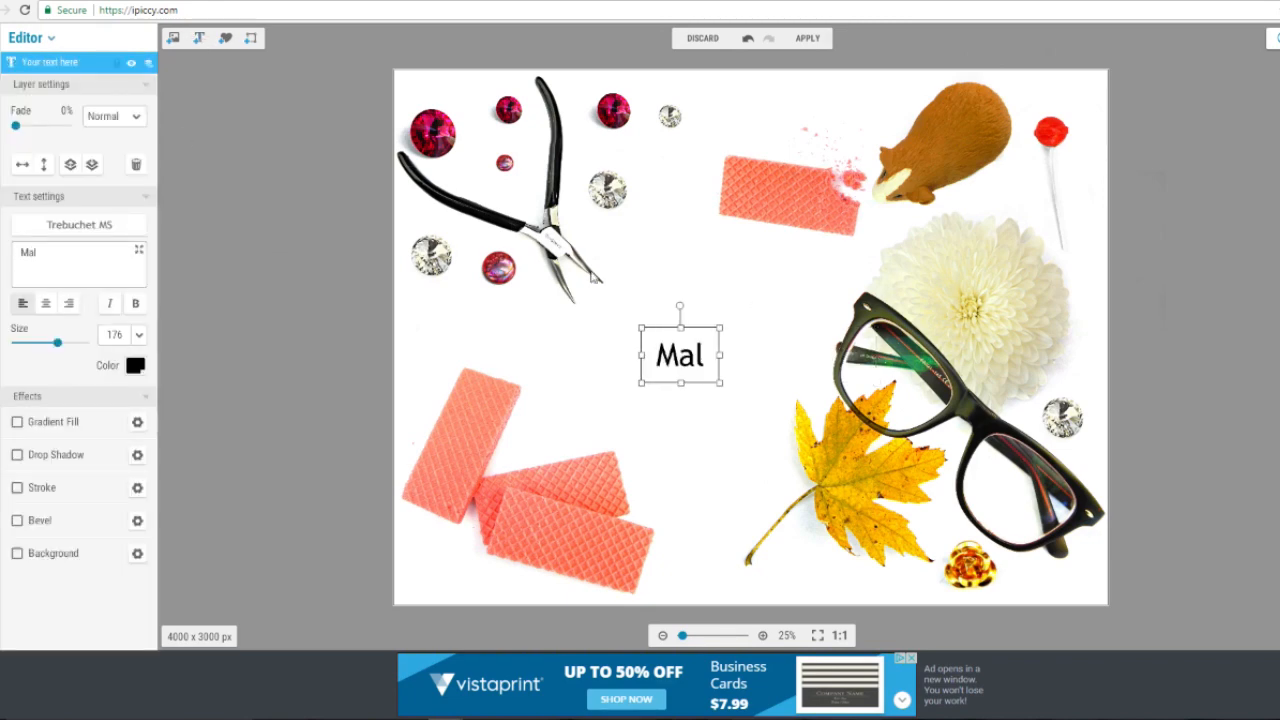
pyautogui.click(79, 224)
pyautogui.scroll(-15, 80, 400)
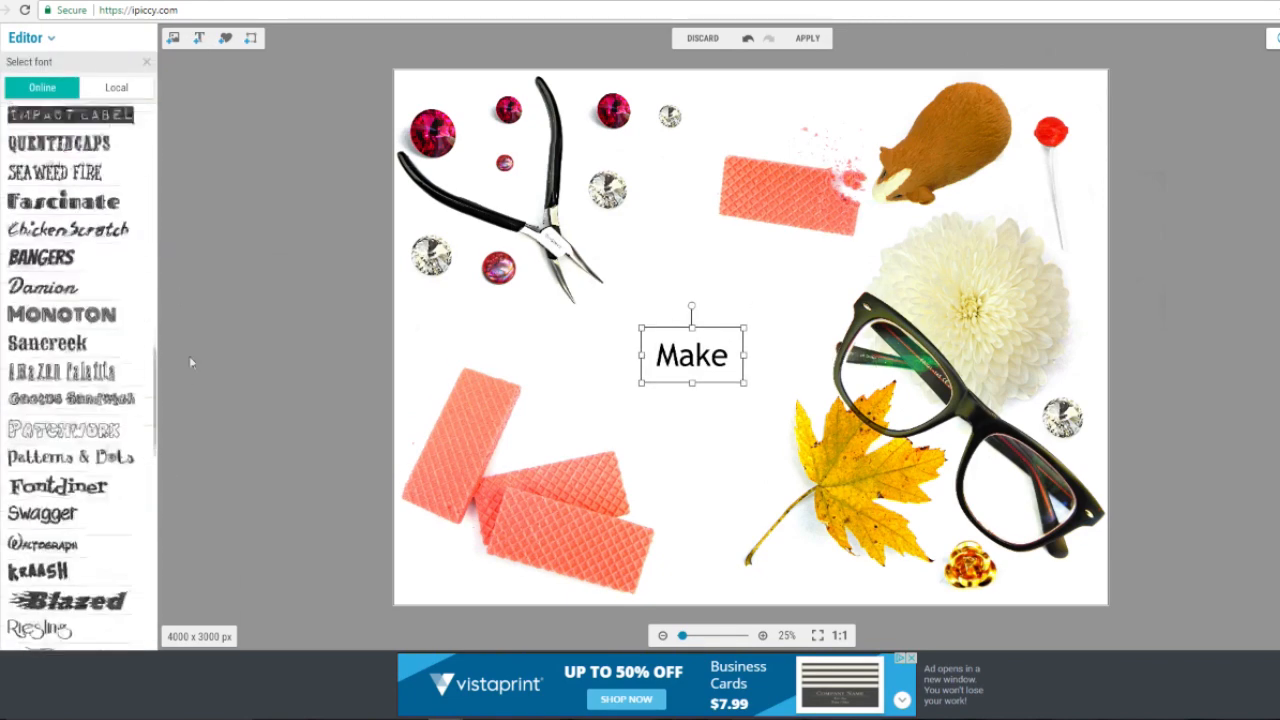
pyautogui.scroll(5, 80, 400)
pyautogui.click(45, 416)
pyautogui.hotkey('ctrl', 'd')
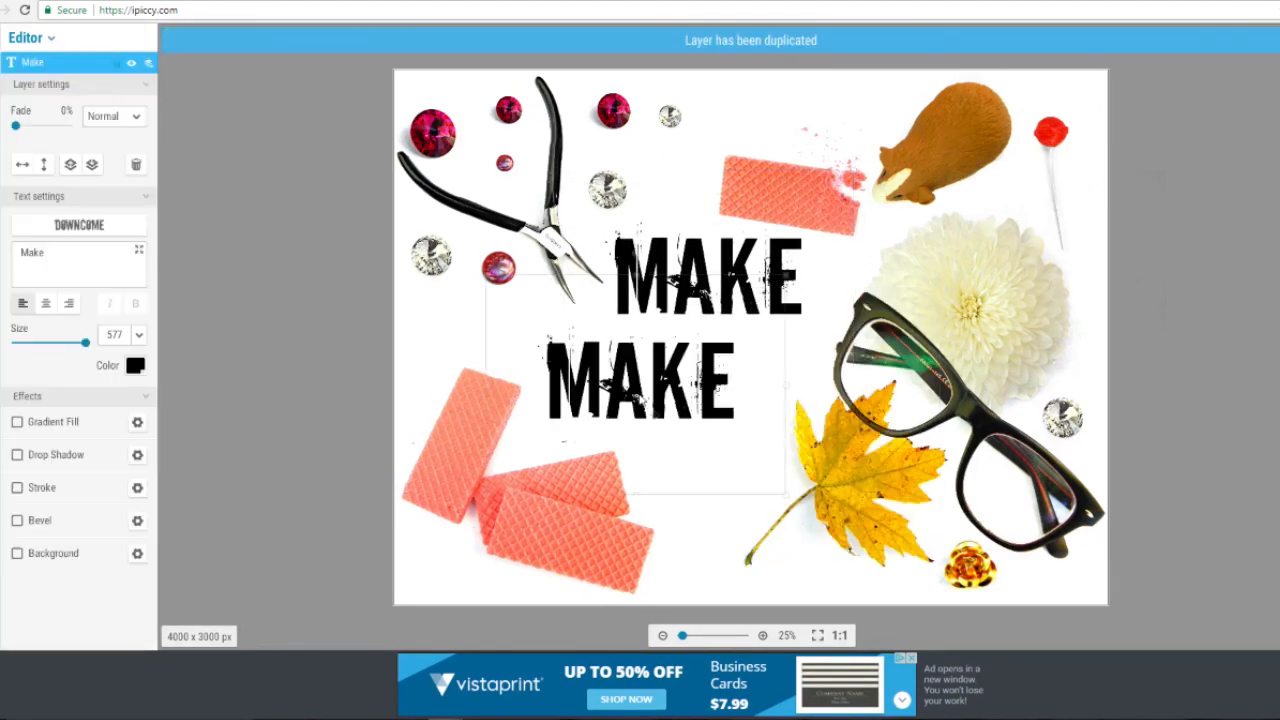
pyautogui.write('your own')
# Shift the gold rose, pin, guinea pig and bitten wafer outward to free space around the text.
pyautogui.moveTo(970, 565); pyautogui.dragTo(978, 565)
pyautogui.click(950, 143)
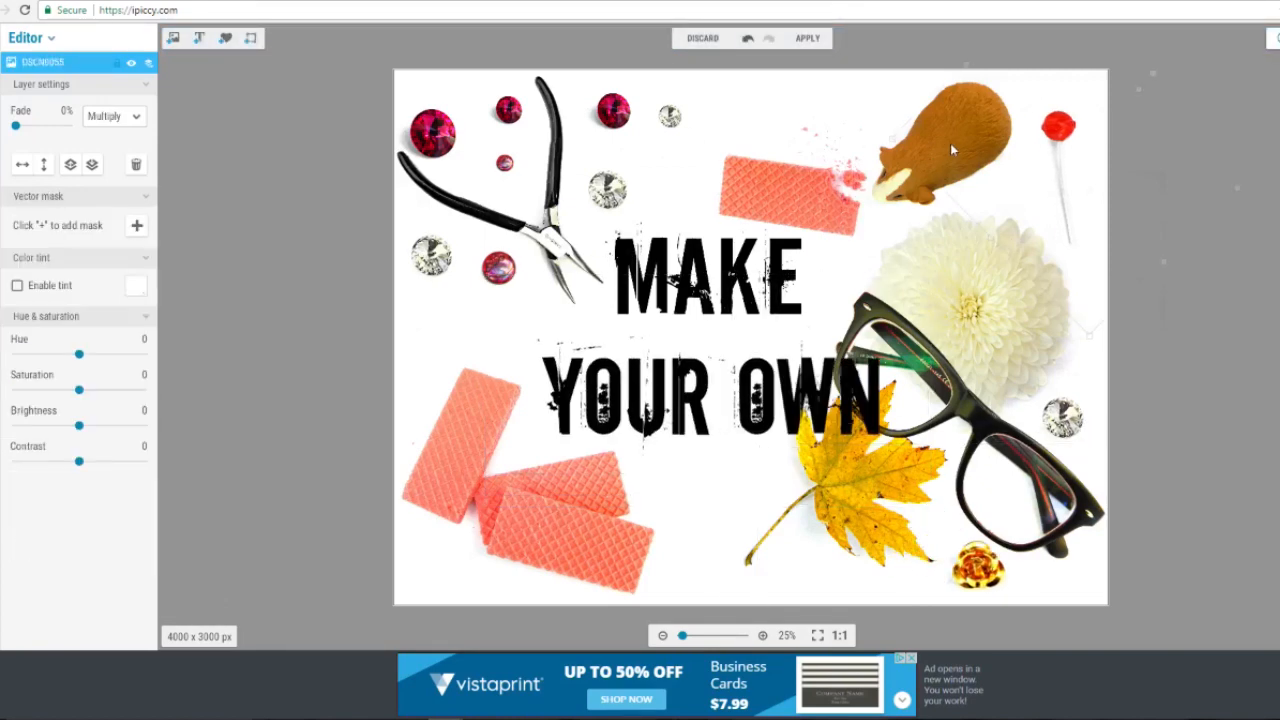
pyautogui.moveTo(950, 143); pyautogui.dragTo(954, 112)
pyautogui.moveTo(708, 278); pyautogui.dragTo(680, 322)
pyautogui.moveTo(789, 167); pyautogui.dragTo(823, 152)
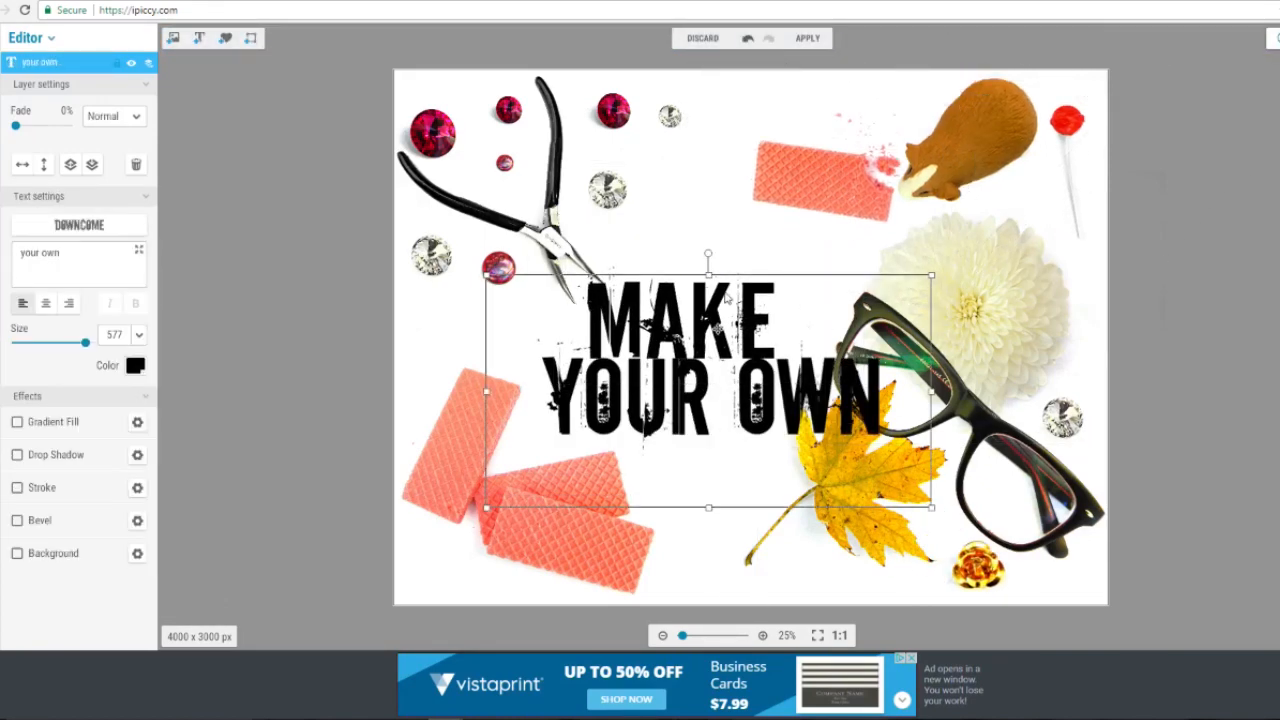
# Raise the "Make" text, shrink "your own" to size 450 and centre it directly beneath.
pyautogui.moveTo(710, 398); pyautogui.dragTo(703, 444)
pyautogui.moveTo(682, 320); pyautogui.dragTo(713, 259)
pyautogui.moveTo(705, 442); pyautogui.dragTo(684, 371)
pyautogui.moveTo(900, 480); pyautogui.dragTo(808, 428)
pyautogui.moveTo(723, 382); pyautogui.dragTo(786, 380)
# Move the gold rose, glasses and yellow leaf slightly toward the canvas's lower-right corner.
pyautogui.moveTo(853, 519); pyautogui.dragTo(876, 531)
pyautogui.click(980, 412)
pyautogui.moveTo(980, 412); pyautogui.dragTo(989, 413)
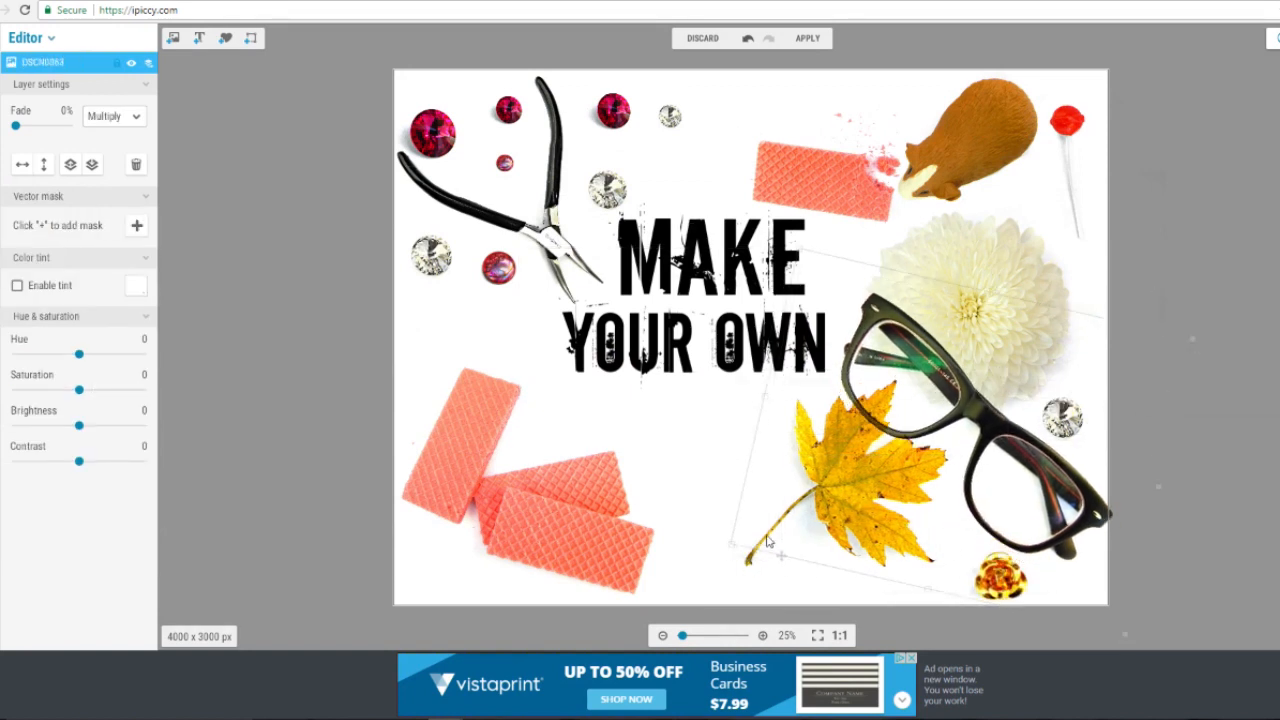
pyautogui.moveTo(748, 567); pyautogui.dragTo(764, 578)
# Duplicate the "your own" text, change the copy to "scene" and centre it on the line below.
pyautogui.click(706, 386)
pyautogui.hotkey('ctrl', 'd')
pyautogui.moveTo(706, 386); pyautogui.dragTo(683, 460)
pyautogui.moveTo(56, 254); pyautogui.dragTo(51, 189)
pyautogui.write('scene')
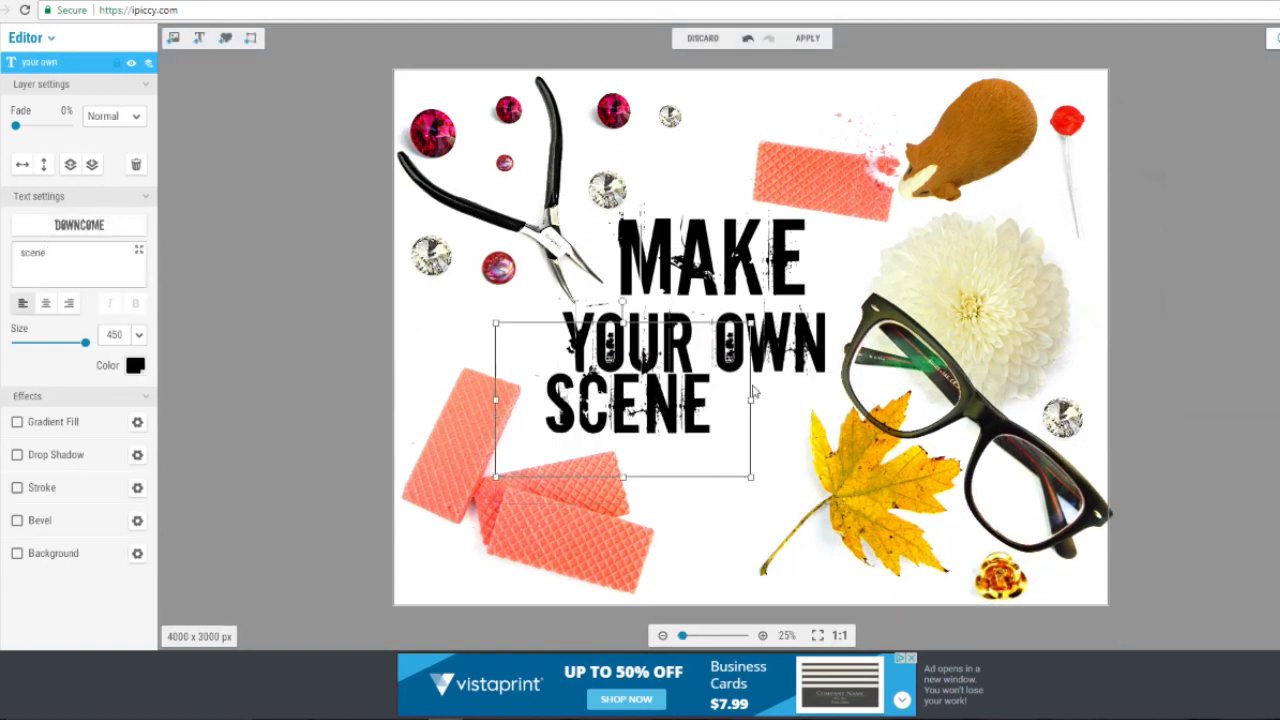
pyautogui.moveTo(630, 408); pyautogui.dragTo(710, 430)
# Rotate the stack of three wafers and reposition it along the canvas's left edge.
pyautogui.moveTo(460, 445); pyautogui.dragTo(485, 385)
pyautogui.moveTo(565, 520); pyautogui.dragTo(537, 485)
# Duplicate the "scene" text, change the copy to "creator!" and place it beneath.
pyautogui.rightClick(663, 430)
pyautogui.click(714, 351)
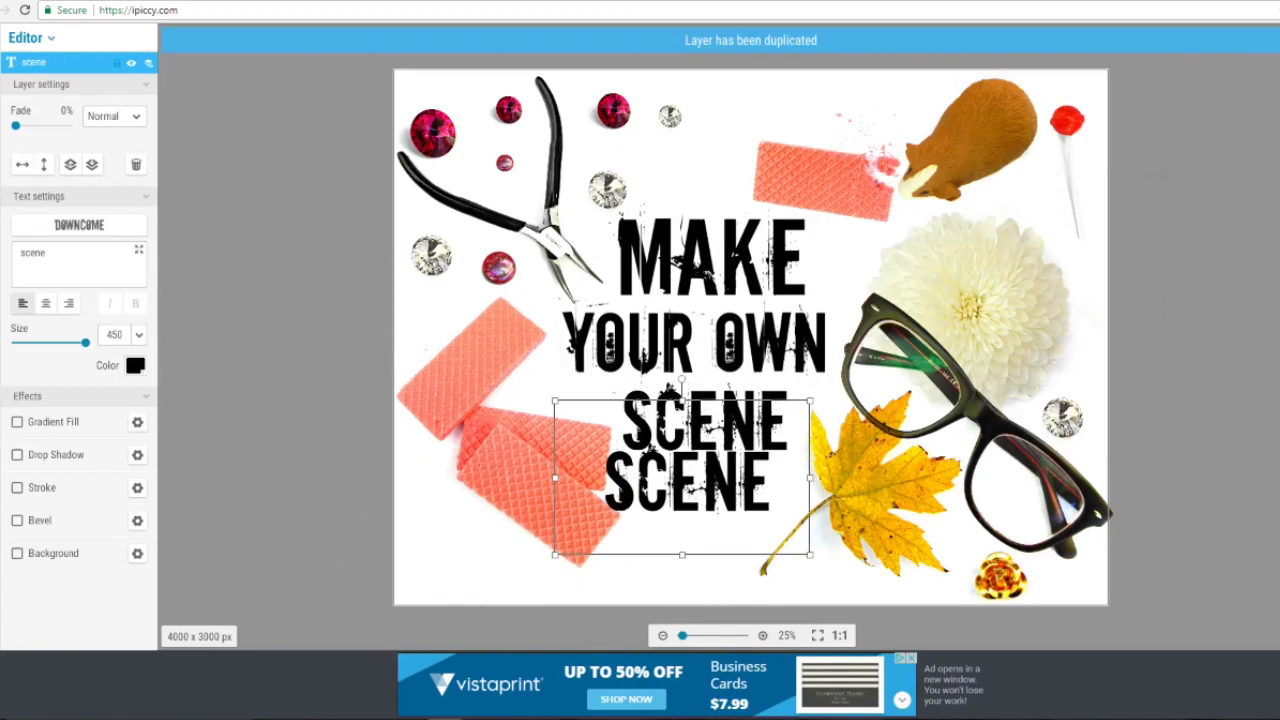
pyautogui.tripleClick(40, 253)
pyautogui.write('crea')
pyautogui.moveTo(677, 466); pyautogui.dragTo(700, 495)
pyautogui.write('tor!')
# Shrink "Make" to size 508, reduce "your own" to a similar width, and close the line spacing down to "scene".
pyautogui.moveTo(710, 255); pyautogui.dragTo(705, 242)
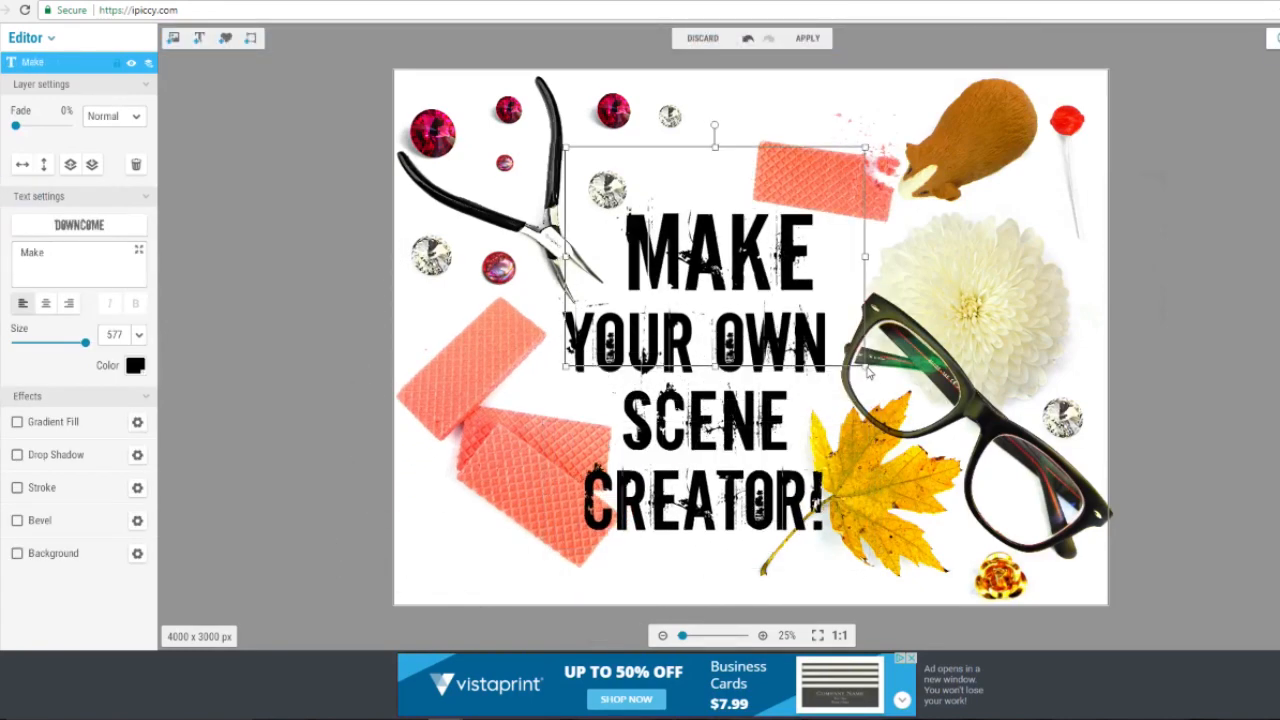
pyautogui.click(705, 430)
pyautogui.moveTo(826, 380); pyautogui.dragTo(790, 345)
pyautogui.click(560, 240)
pyautogui.click(700, 310)
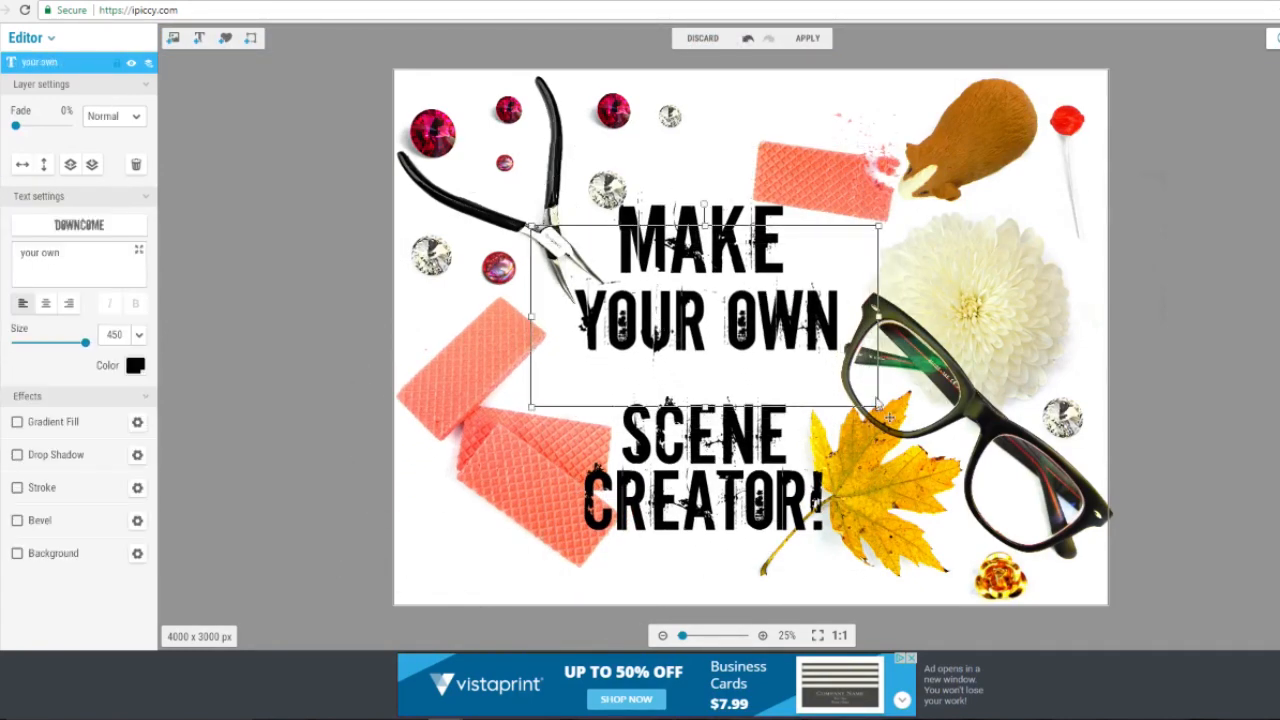
pyautogui.moveTo(700, 310); pyautogui.dragTo(755, 340)
pyautogui.moveTo(705, 435); pyautogui.dragTo(705, 379)
pyautogui.click(705, 240)
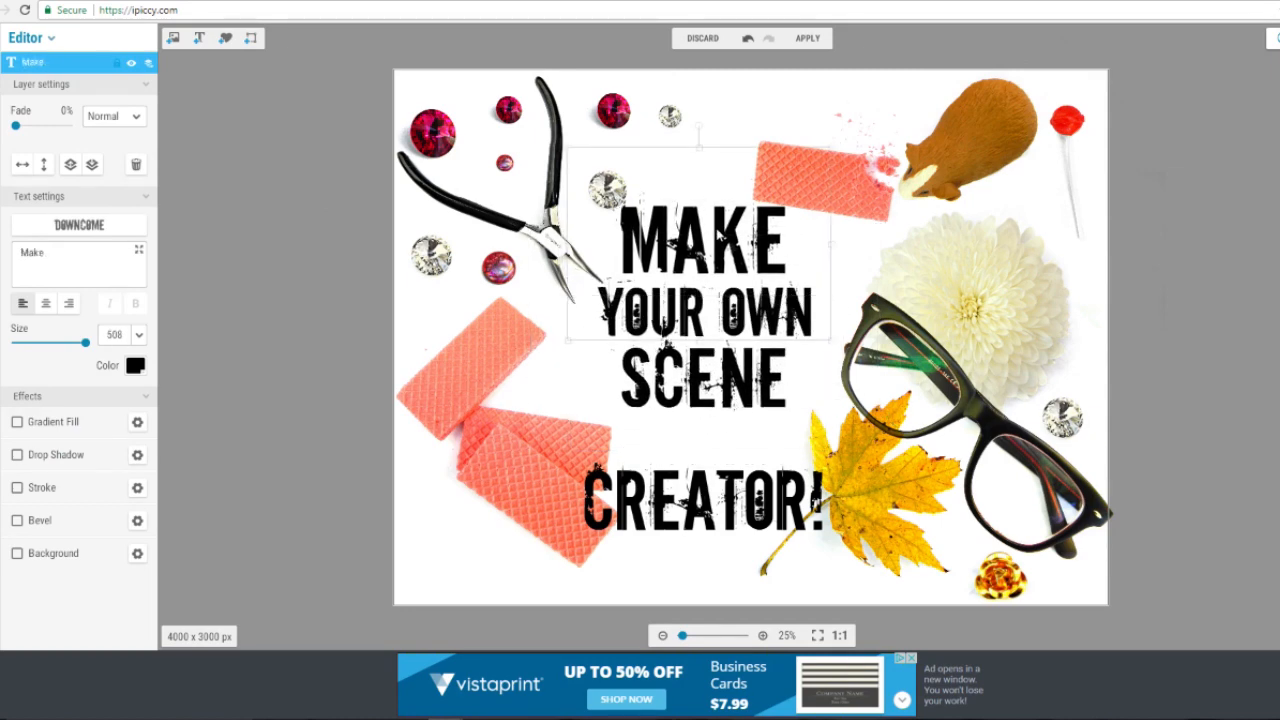
# Move "creator!" up beneath "scene" and shift the wafer stack slightly down.
pyautogui.moveTo(706, 529); pyautogui.dragTo(706, 487)
pyautogui.moveTo(537, 491); pyautogui.dragTo(538, 519)
pyautogui.click(1126, 184)
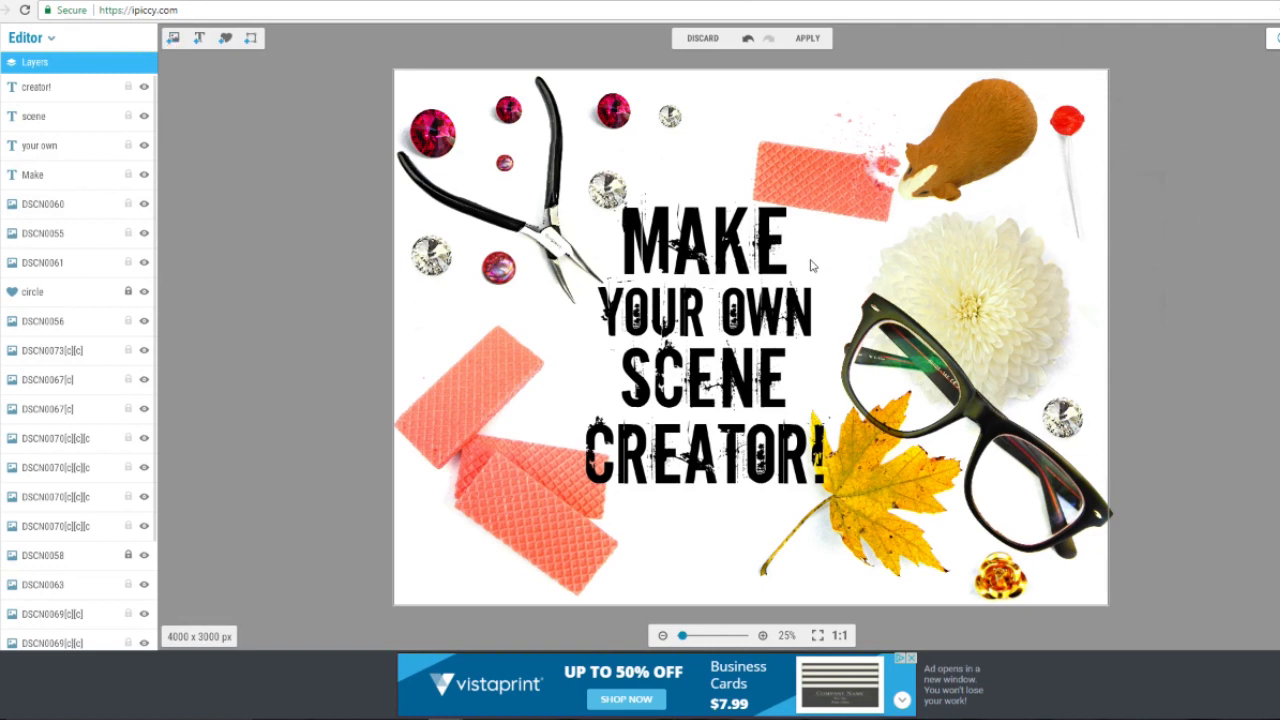
pyautogui.click(978, 153)
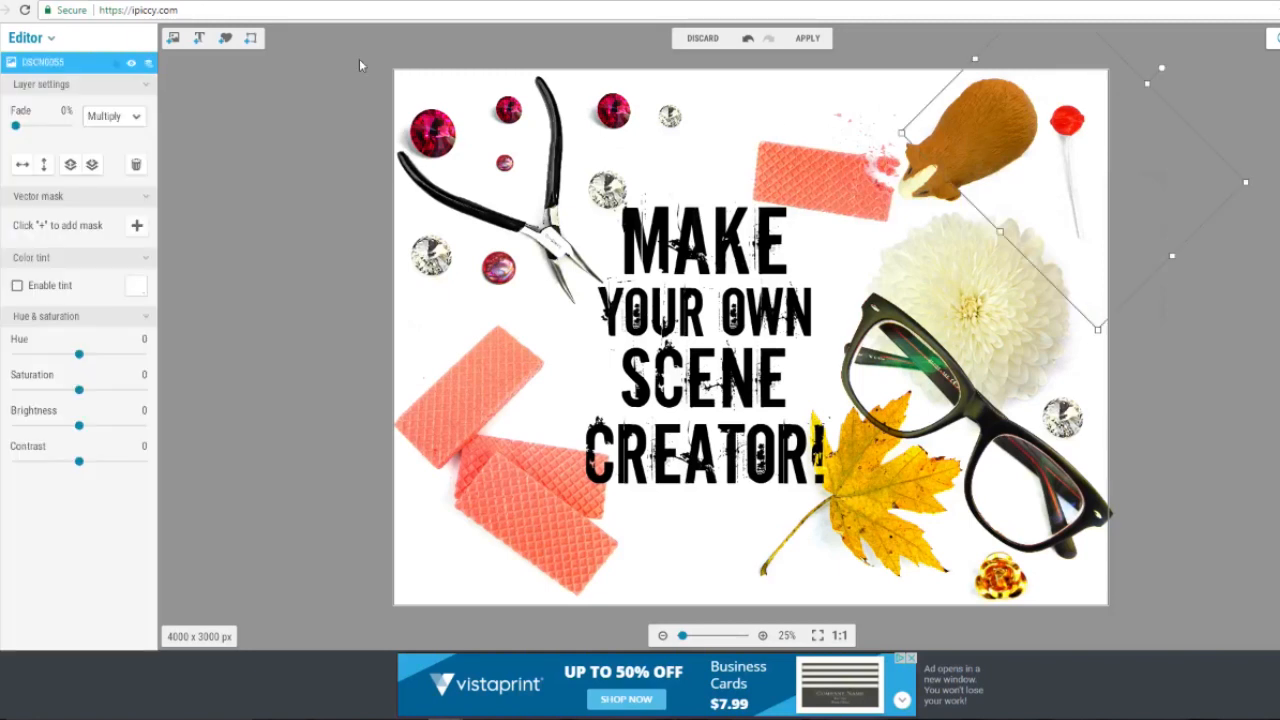
pyautogui.click(284, 193)
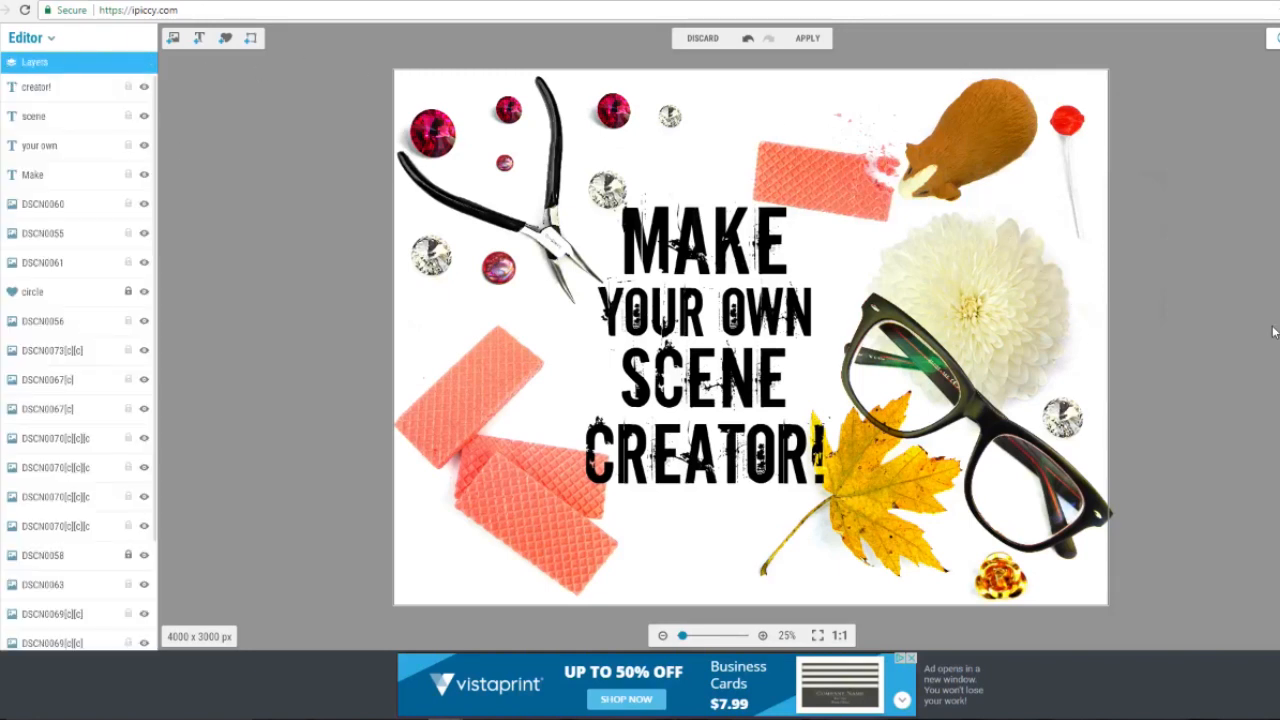